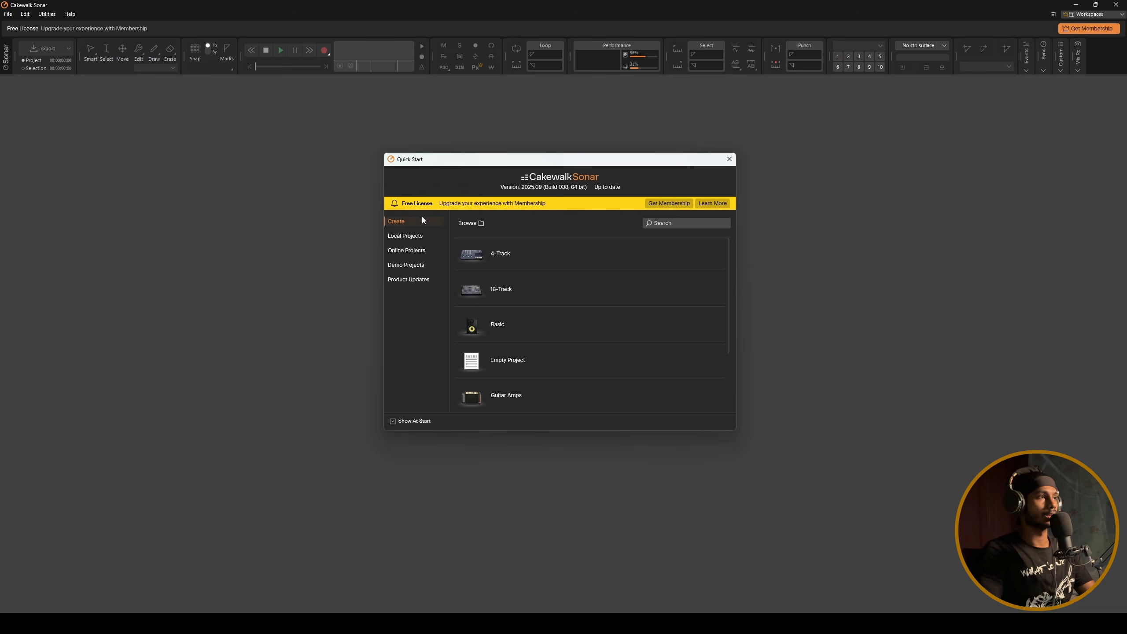
- Create a new project from the Empty Project template
left_click(419, 235)
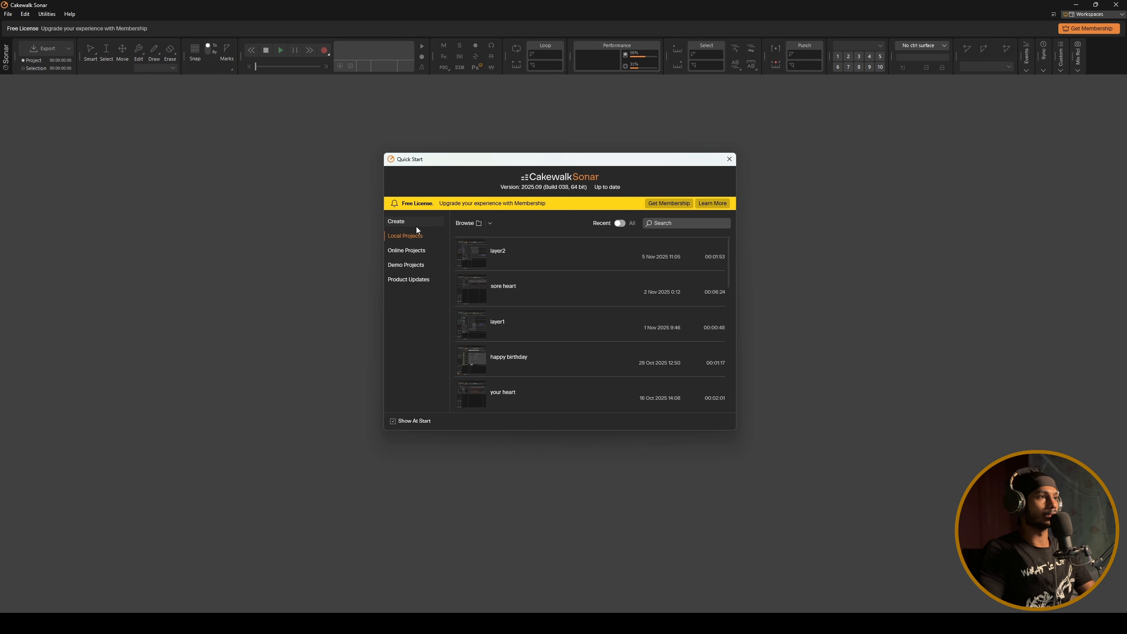
left_click(417, 222)
scroll(555, 289, "down", 1)
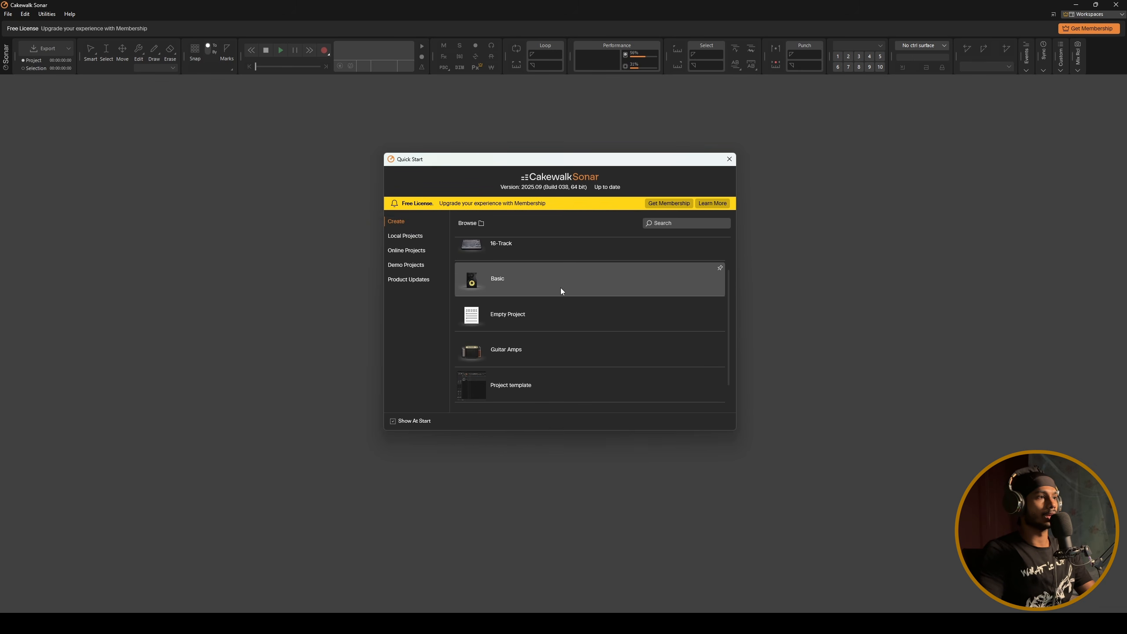
left_click(540, 320)
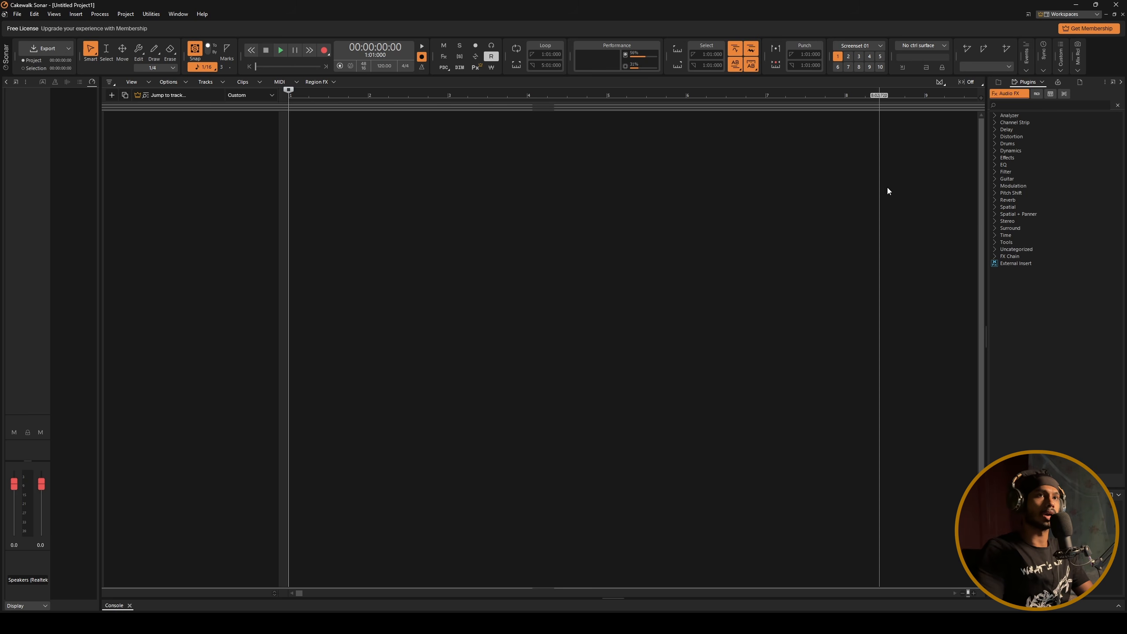
- Toggle the plugin browser pane on and off, leaving it collapsed
left_click(1122, 84)
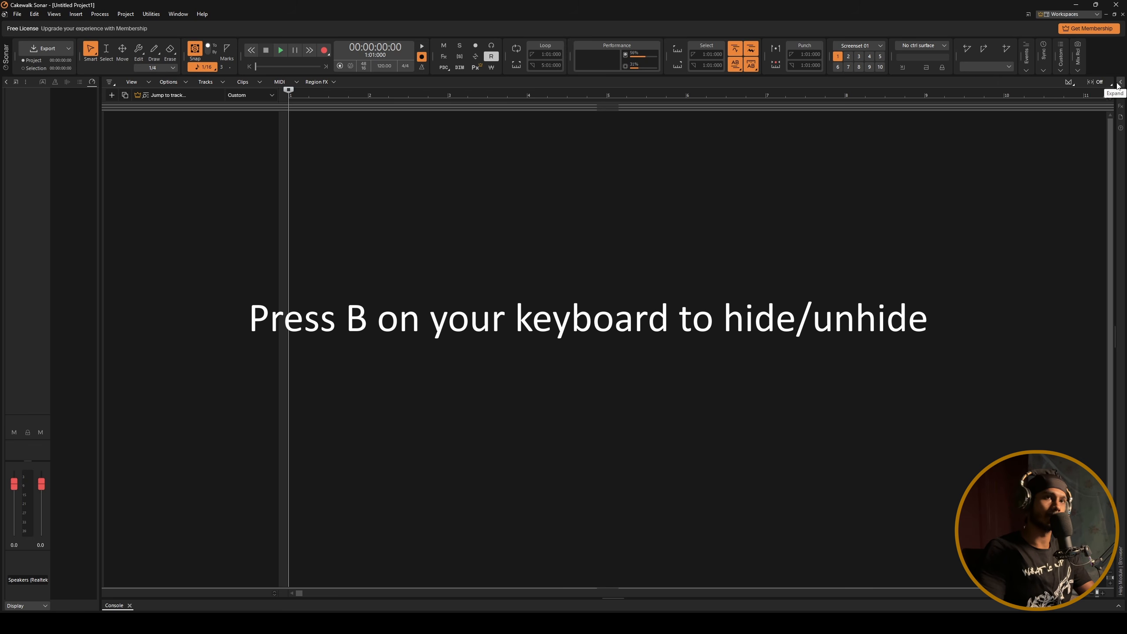
left_click(1121, 84)
left_click(1120, 84)
left_click(1121, 84)
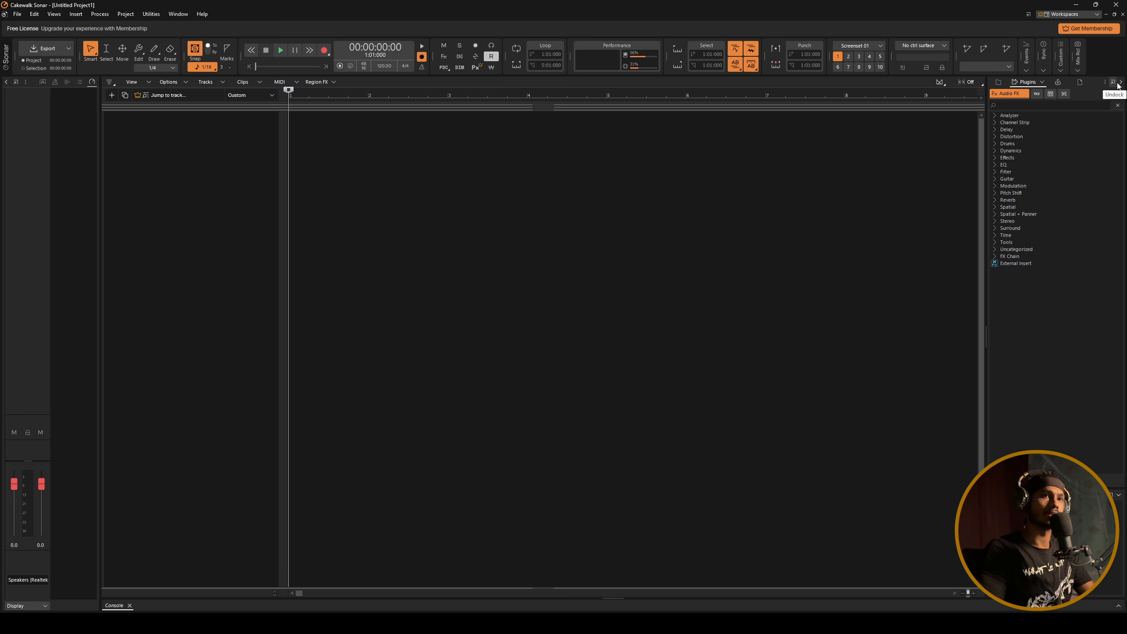
left_click(1121, 85)
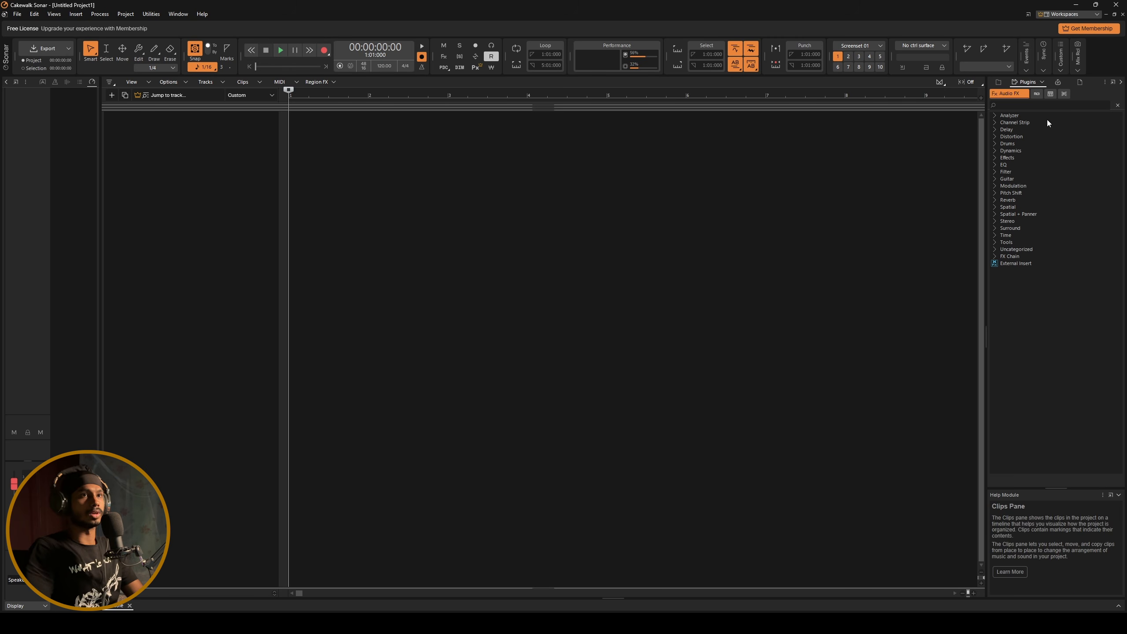
key("b")
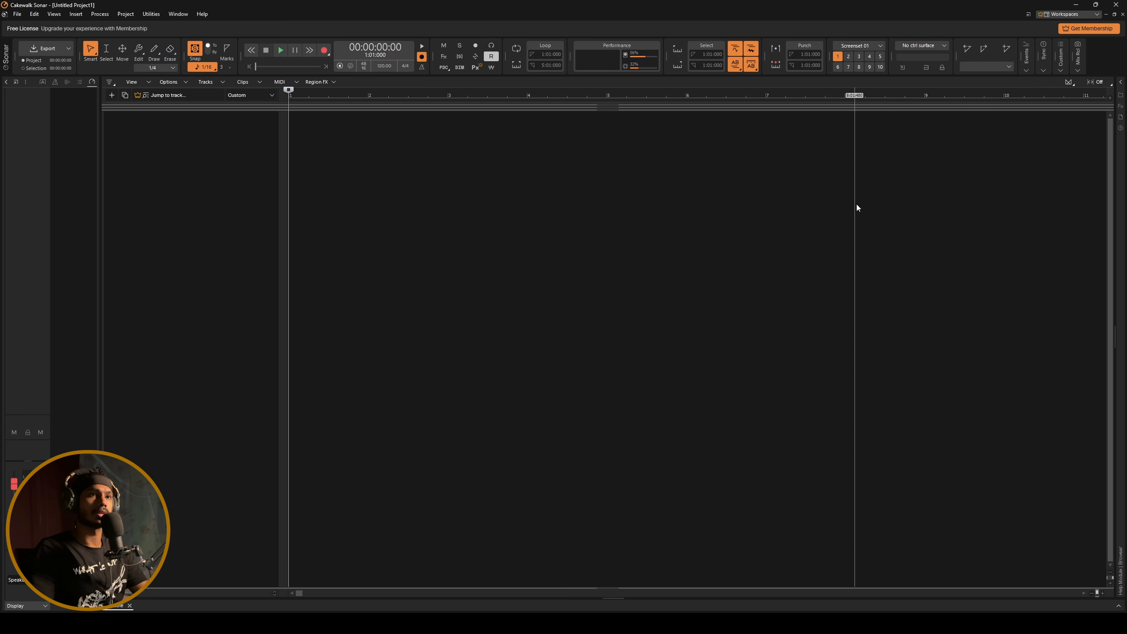
- Toggle the inspector and the browser pane, leaving both collapsed to free up the workspace
left_click(7, 83)
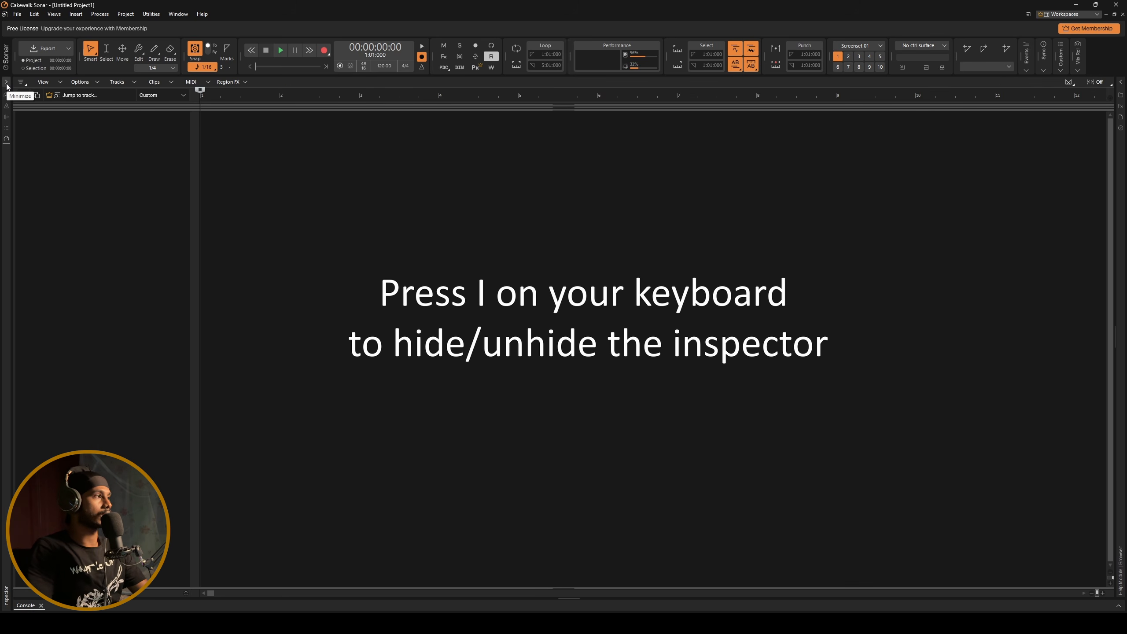
key("i")
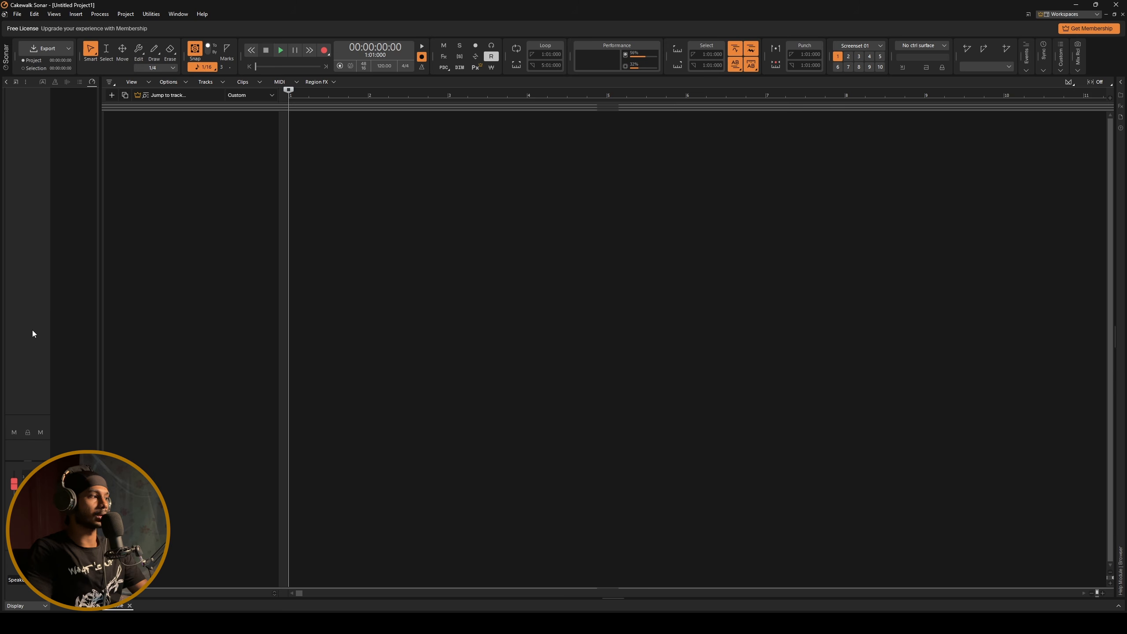
key("b")
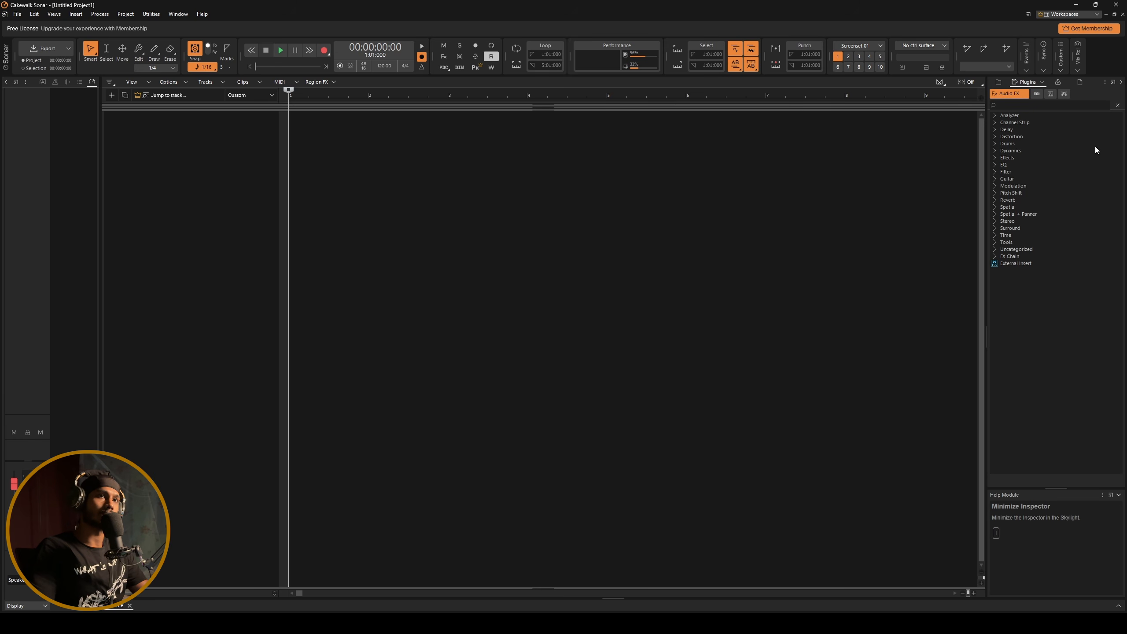
key("b")
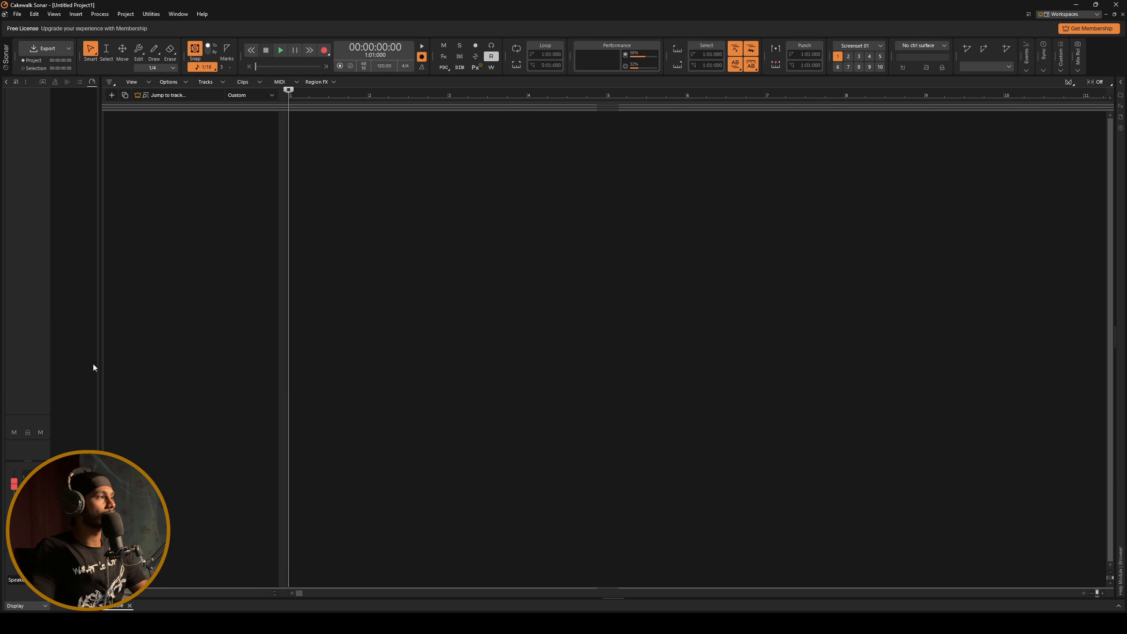
key("i")
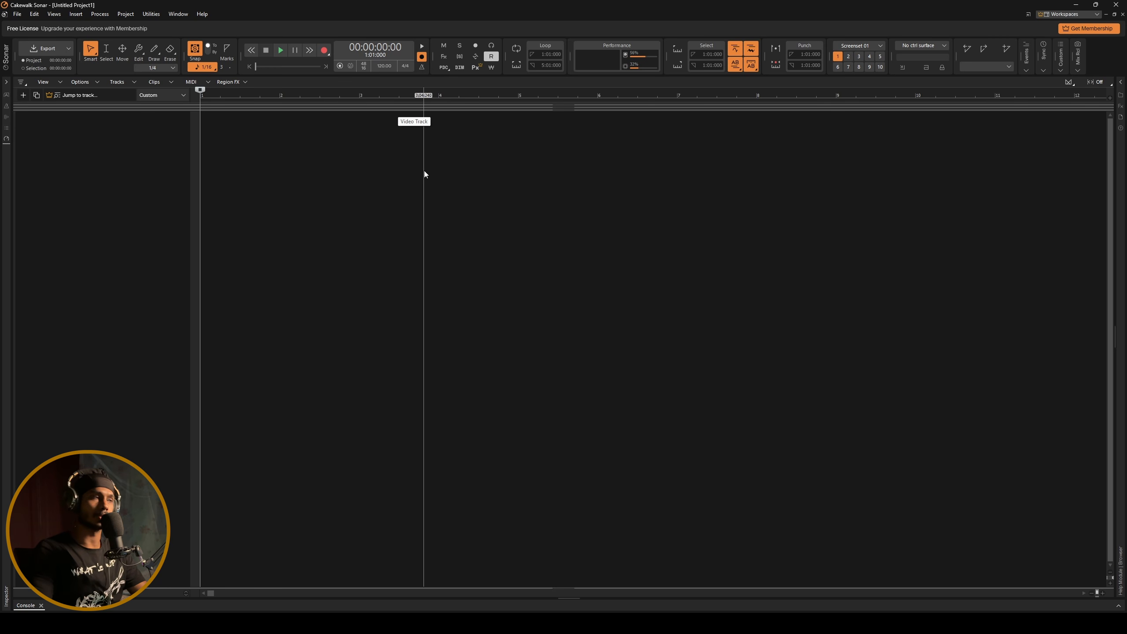
- Show the arranger, tempo and video tracks above the clips pane
key("a")
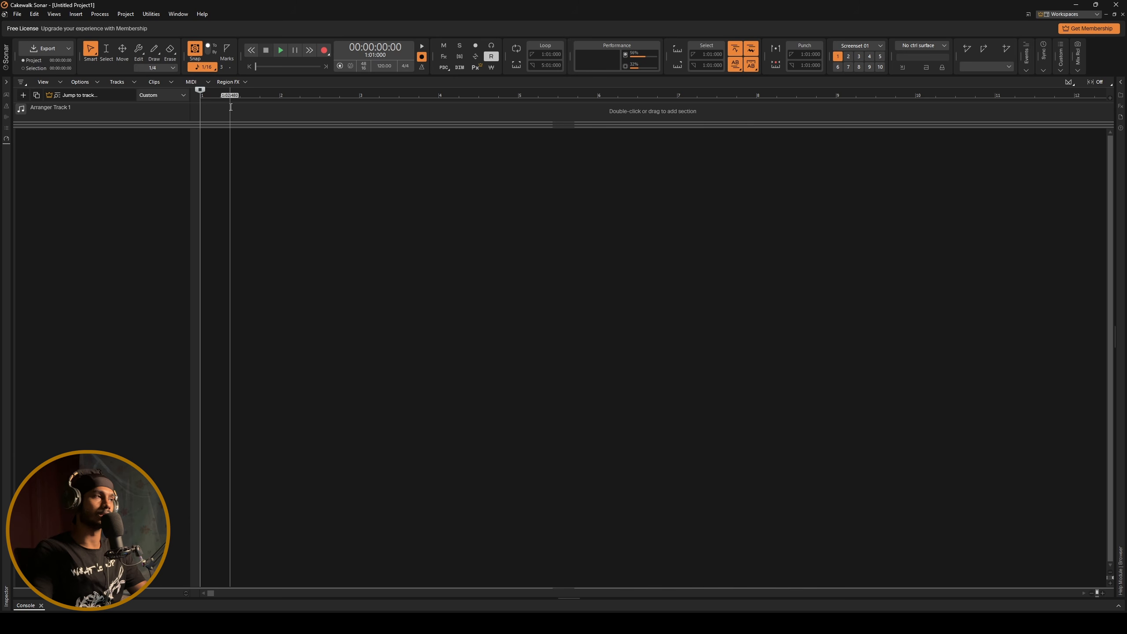
key("t")
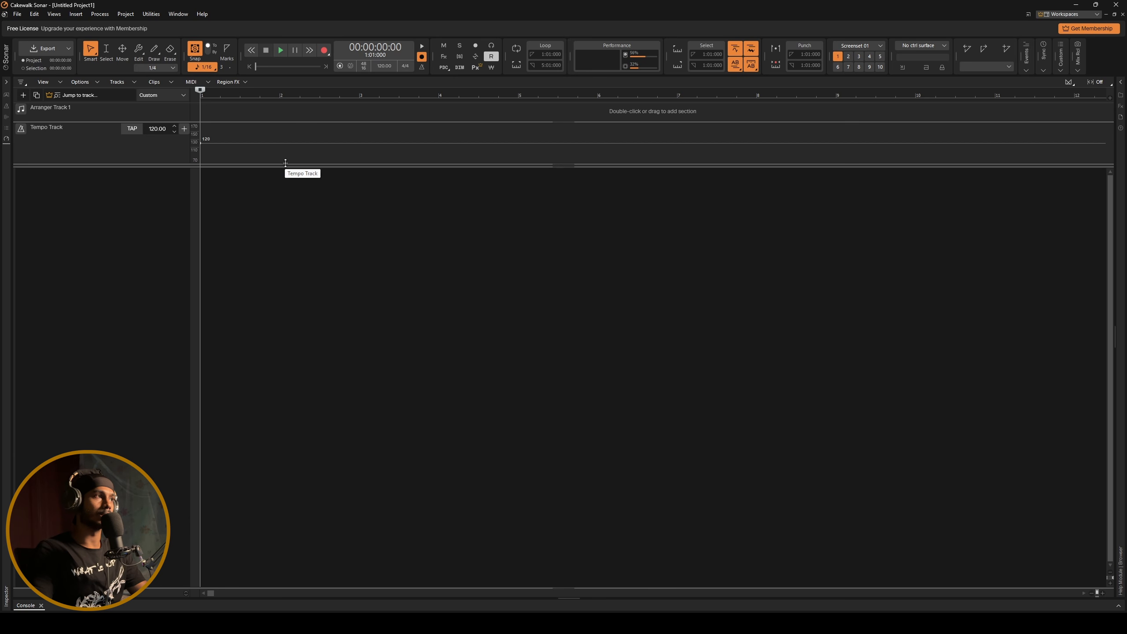
key("v")
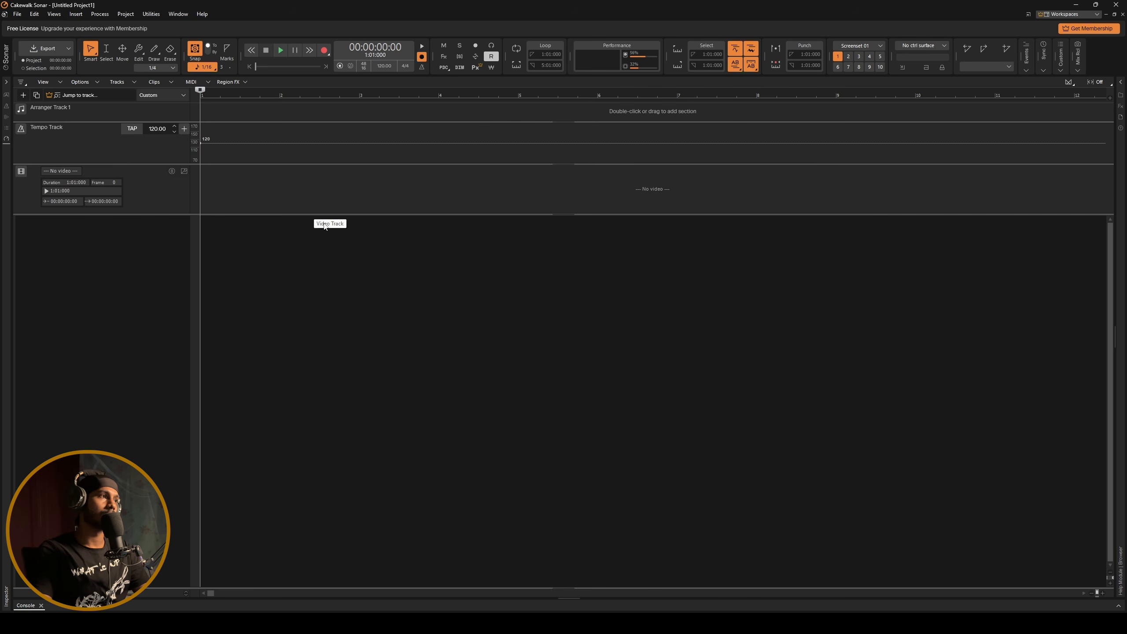
- Hide the tempo and video tracks, and toggle the arranger track until it is hidden too
key("t")
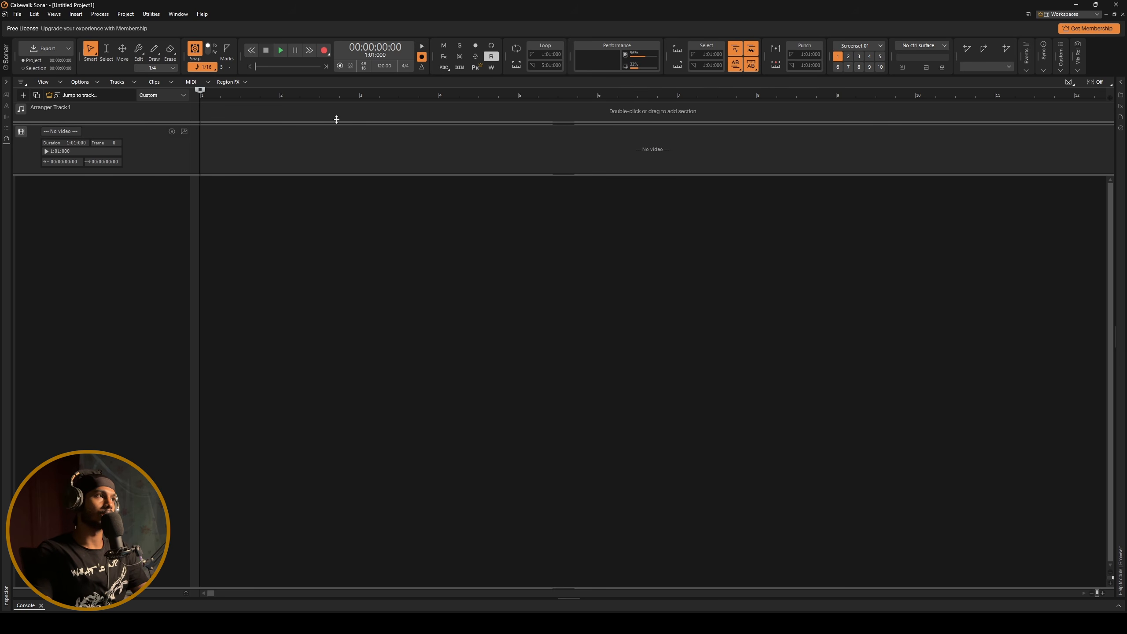
left_click_drag(356, 174, 364, 126)
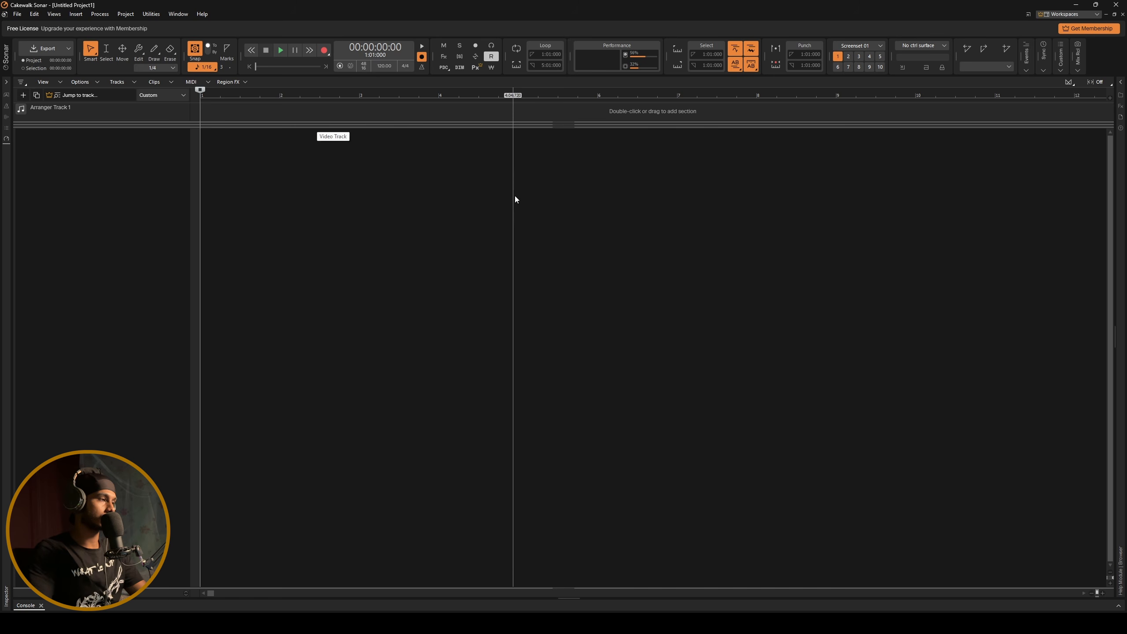
key("a")
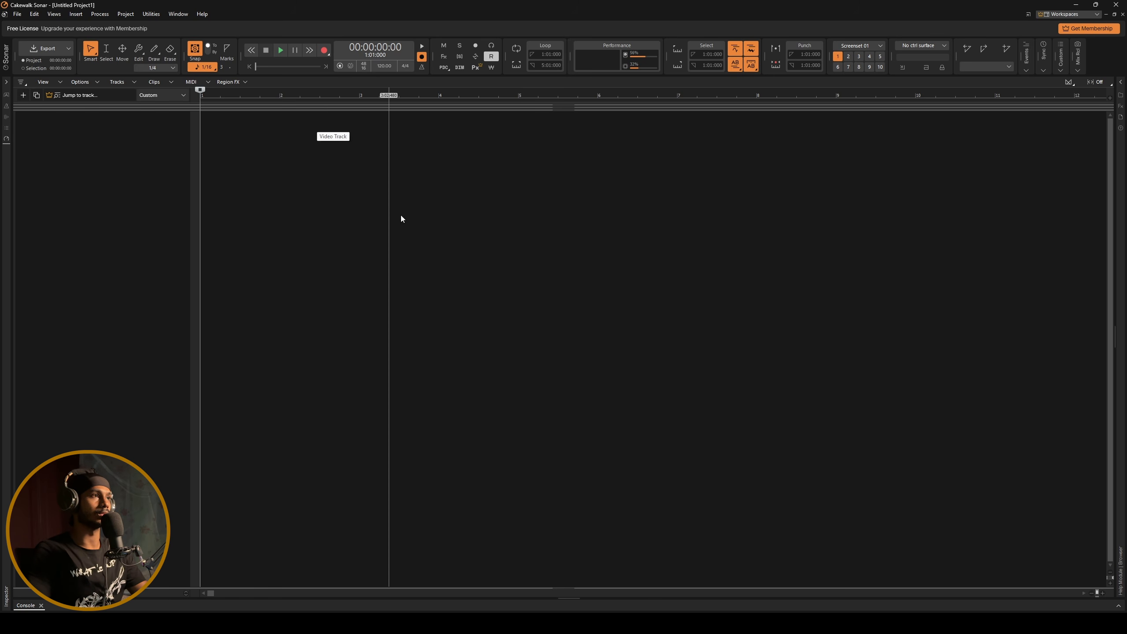
key("a")
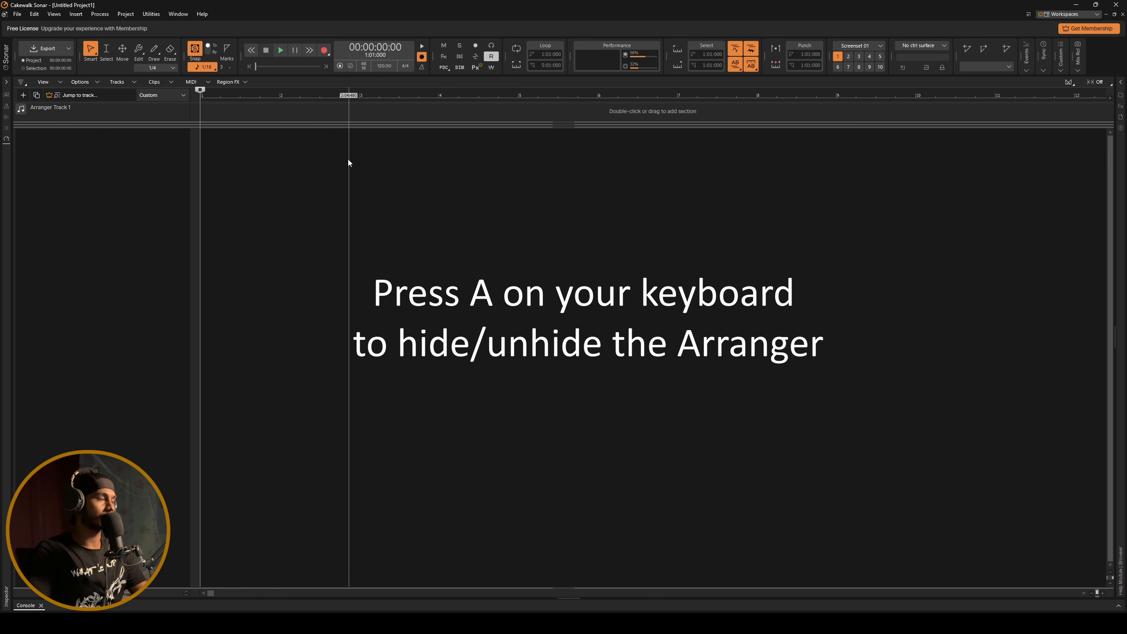
key("a")
key("a")
key("a")
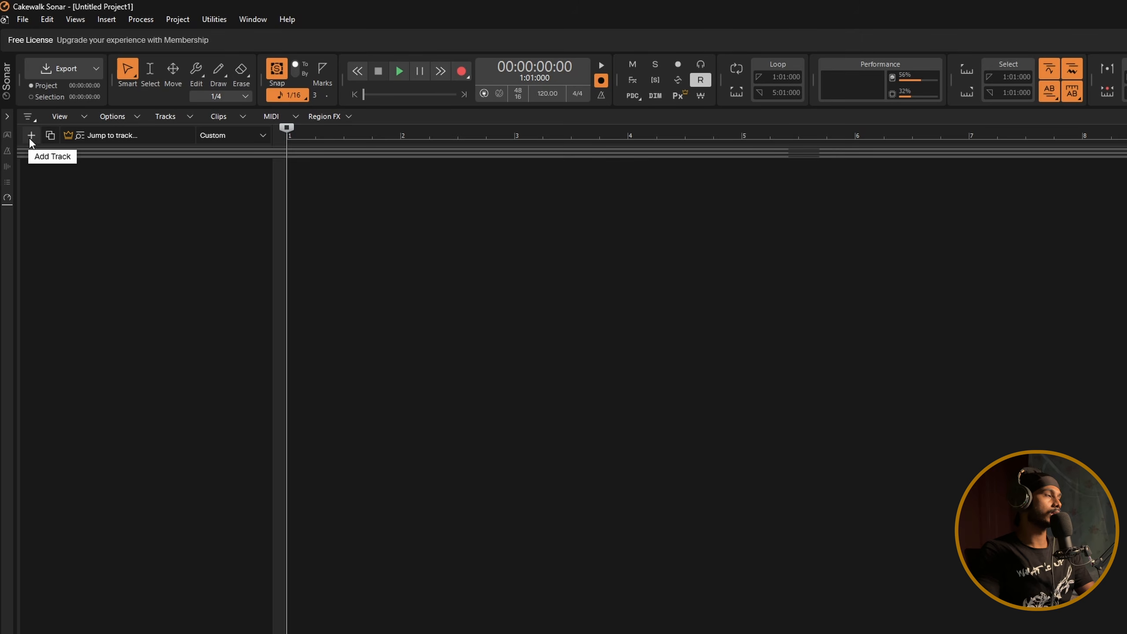
- Add one SI-Electric Piano instrument track with Omni input and enlarge its height to show the input and output controls
left_click(32, 136)
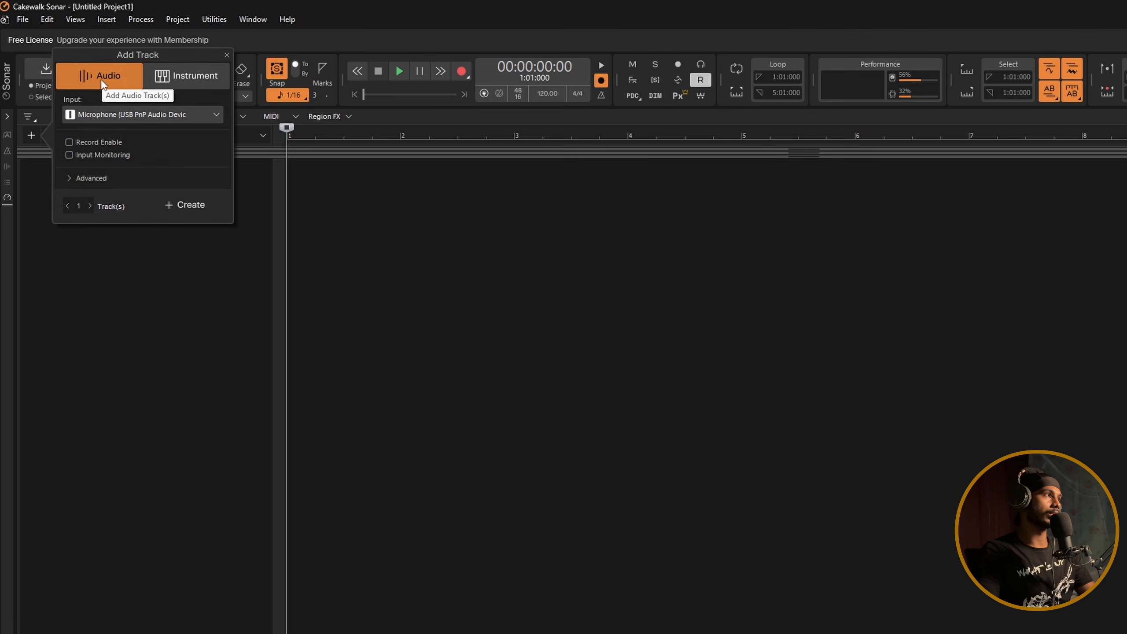
left_click(181, 77)
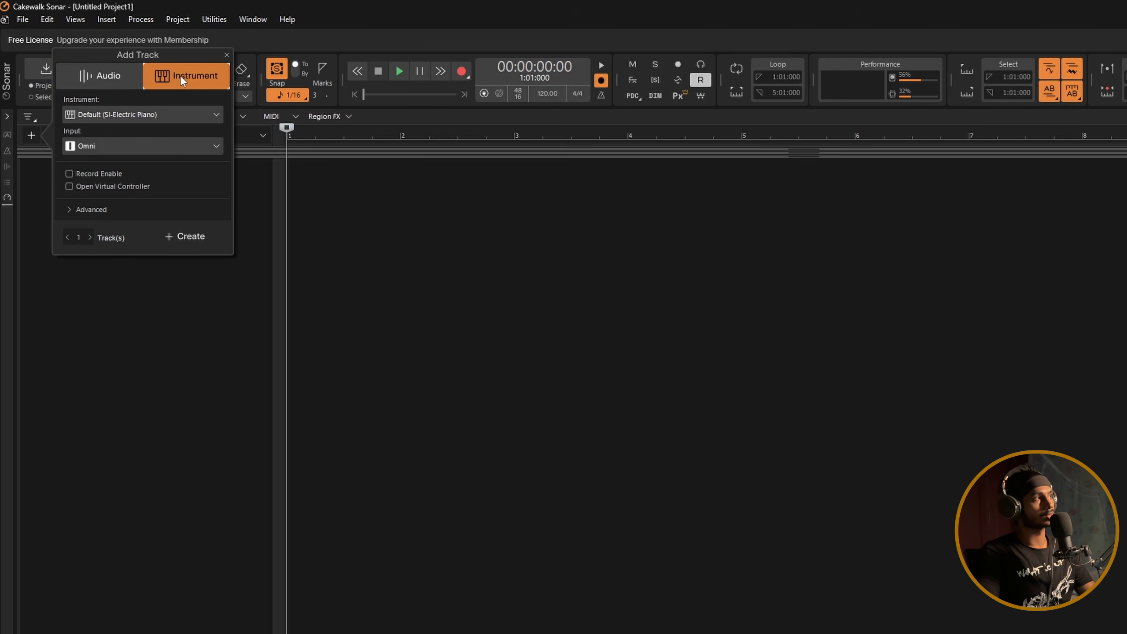
left_click(196, 119)
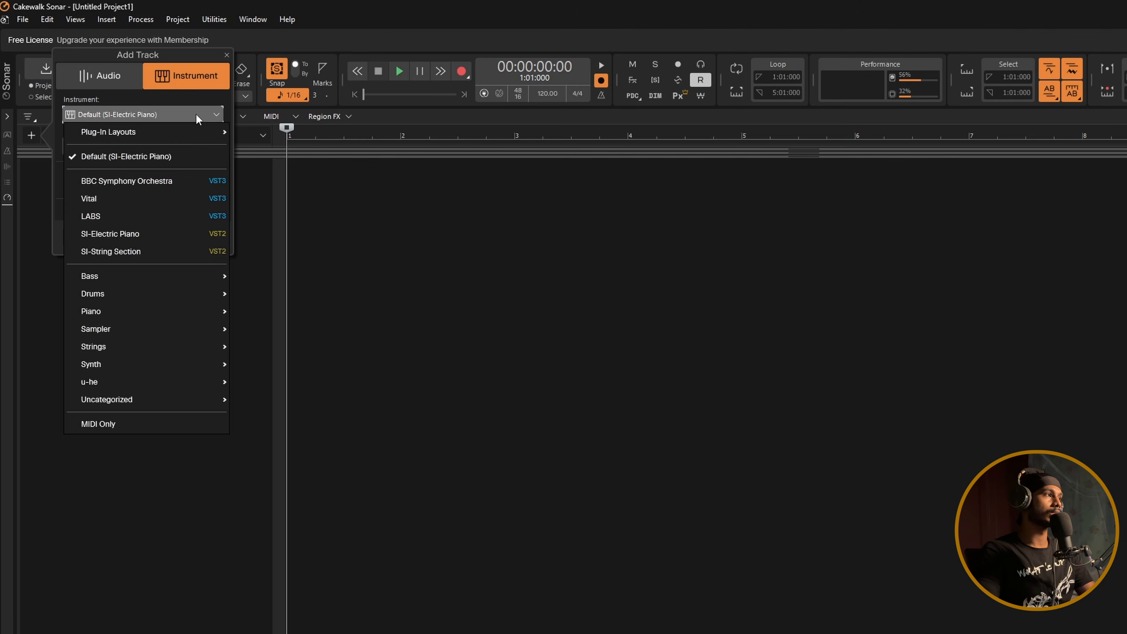
mouse_move(129, 295)
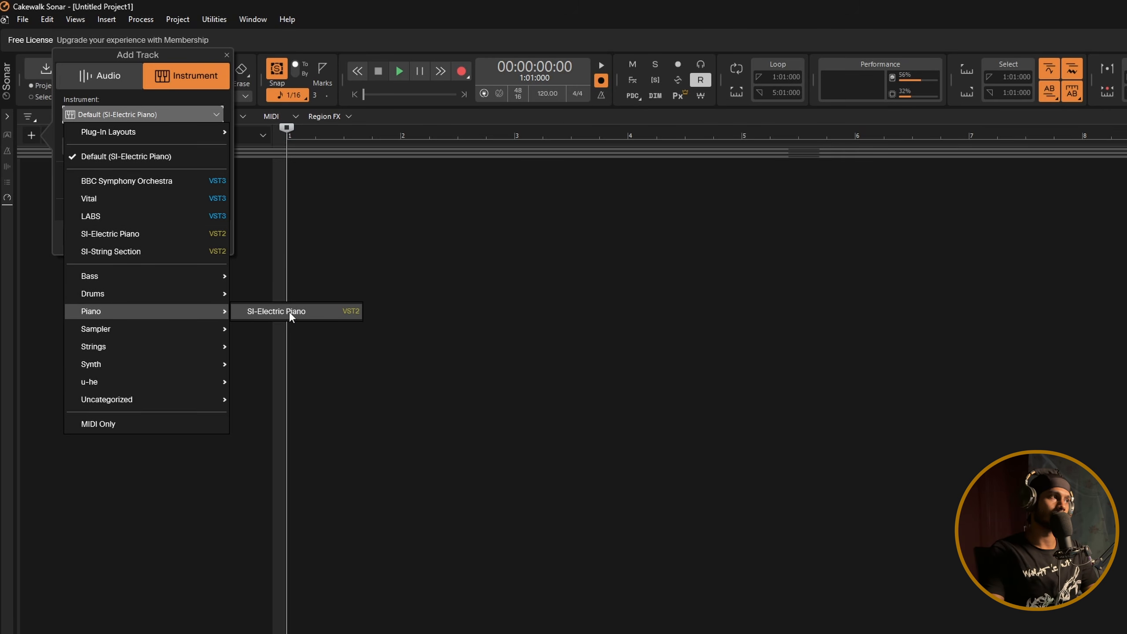
left_click(289, 311)
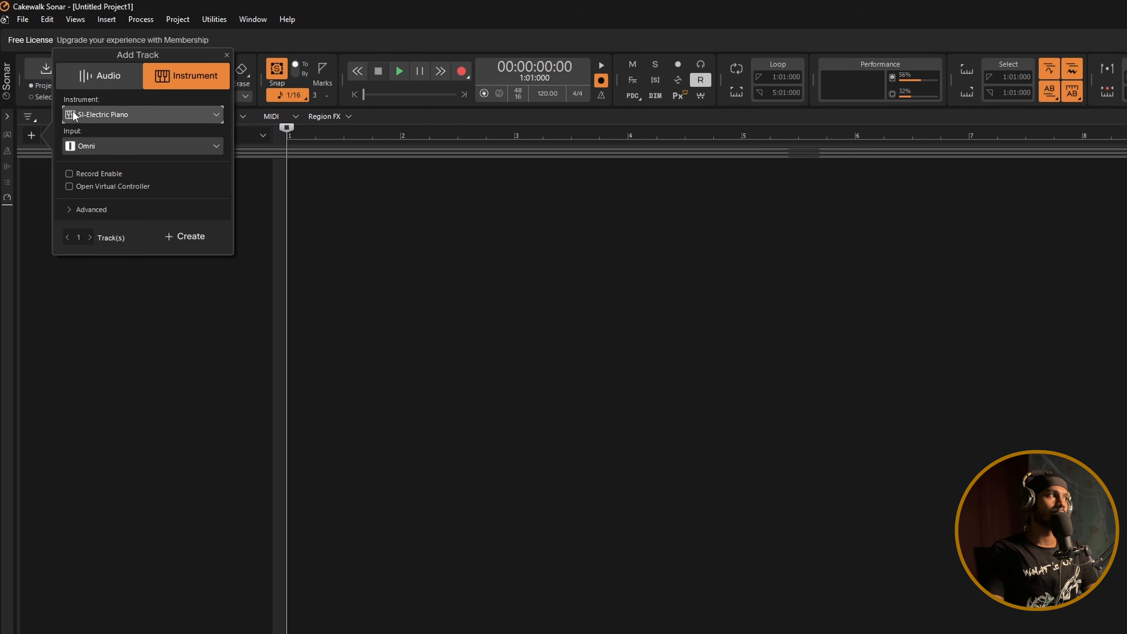
left_click(186, 239)
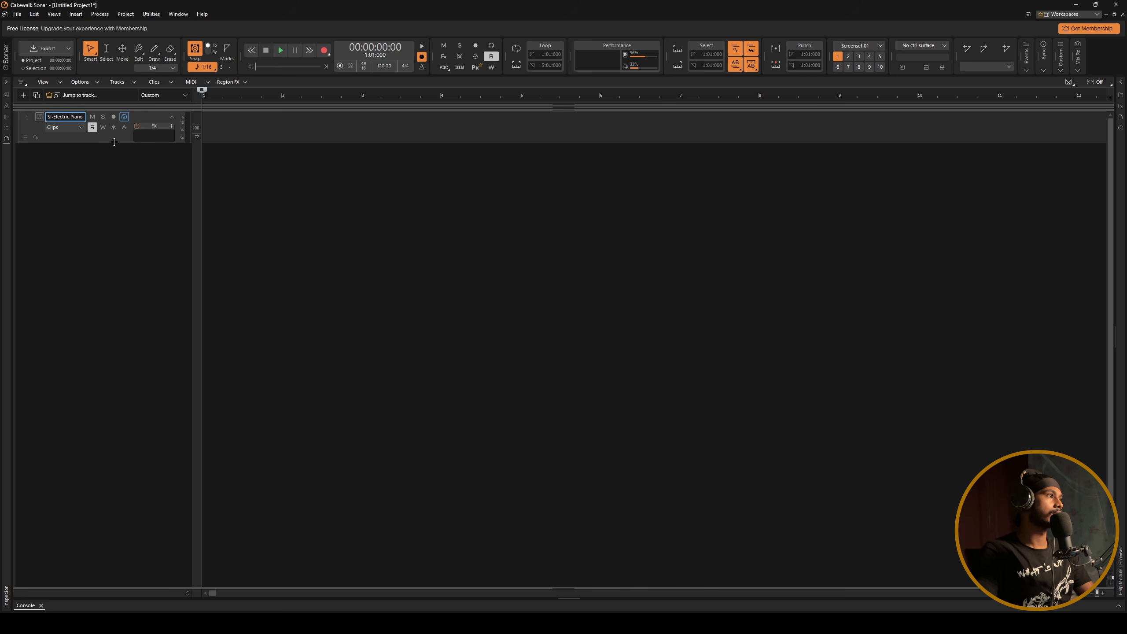
left_click_drag(114, 141, 118, 155)
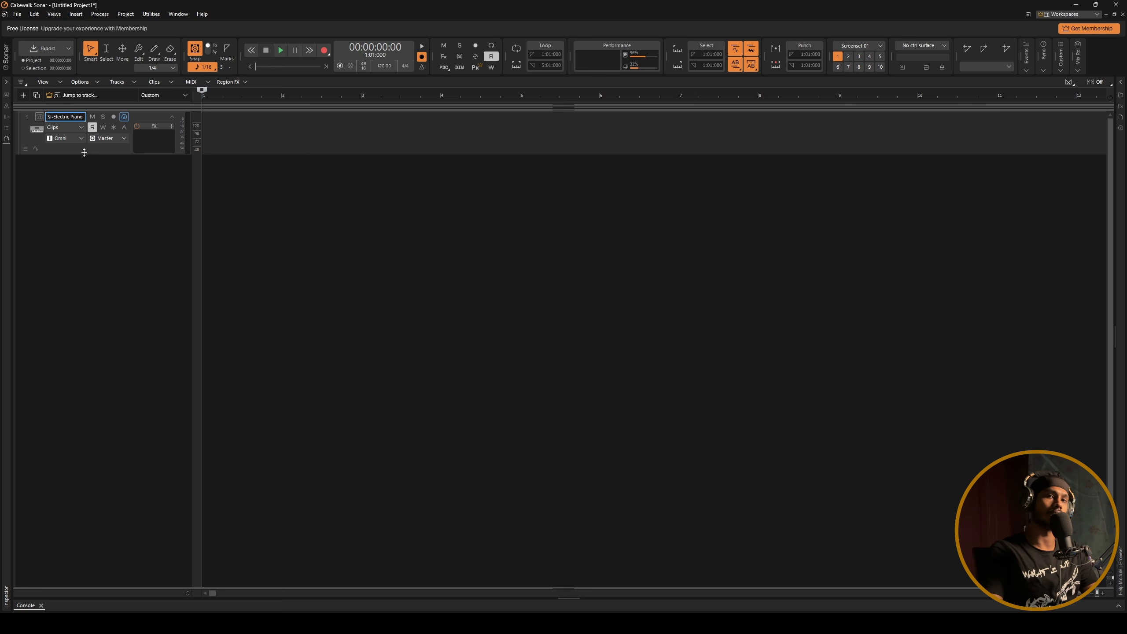
left_click_drag(85, 152, 93, 155)
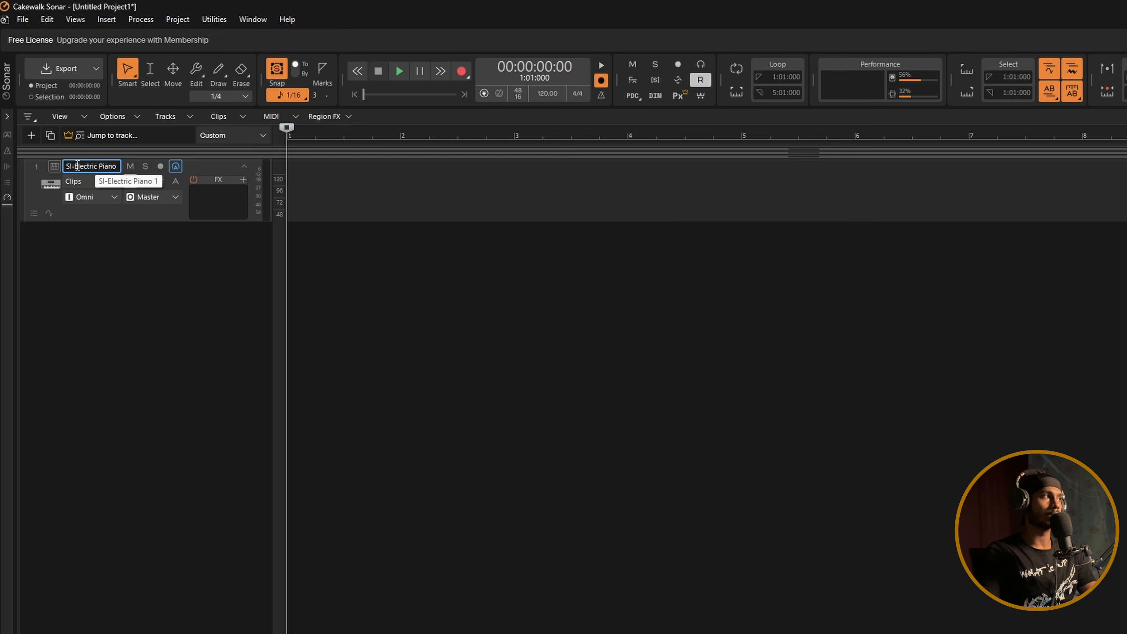
- Open the track's SI-Electric Piano interface over the empty clips area and audition the ELECTRO-01 pattern from Electronic & Pop
left_click(54, 166)
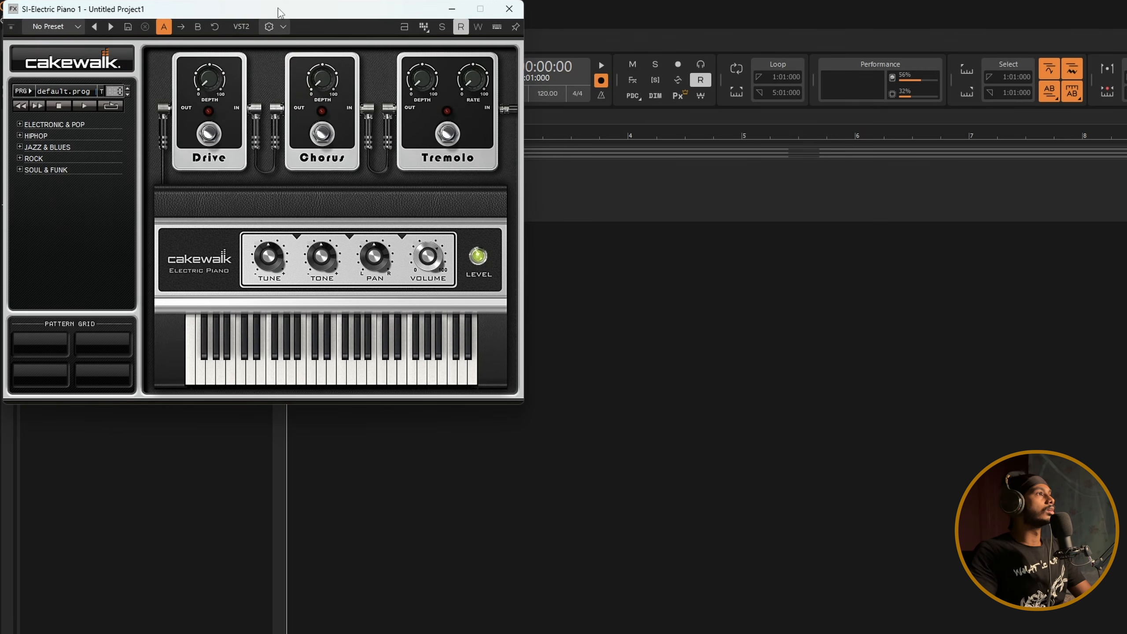
left_click_drag(296, 16, 647, 237)
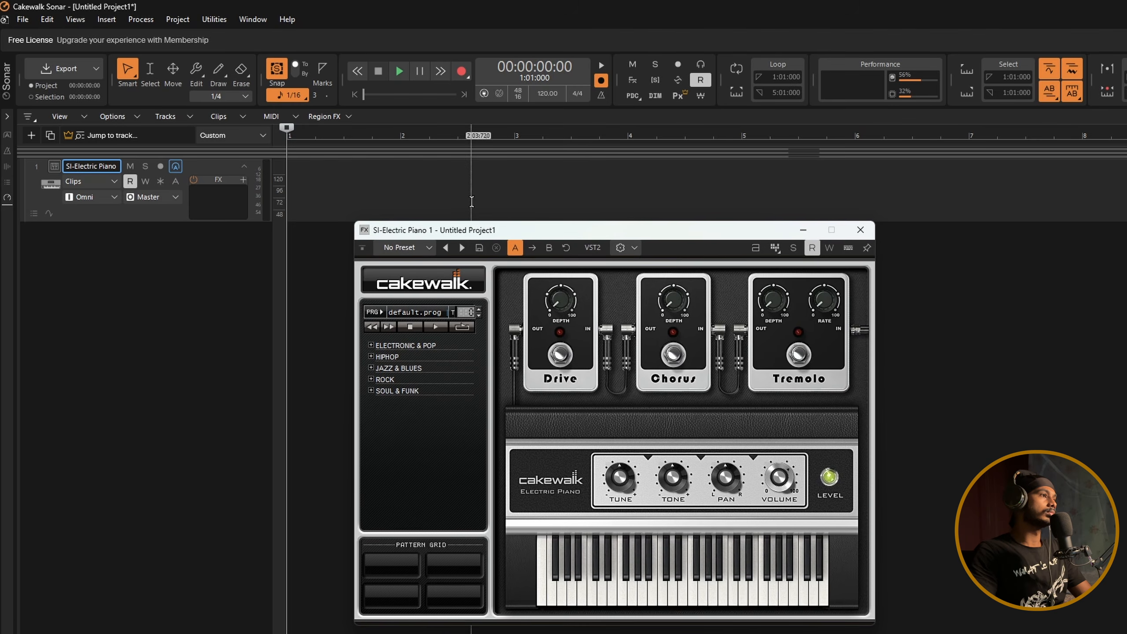
left_click(371, 345)
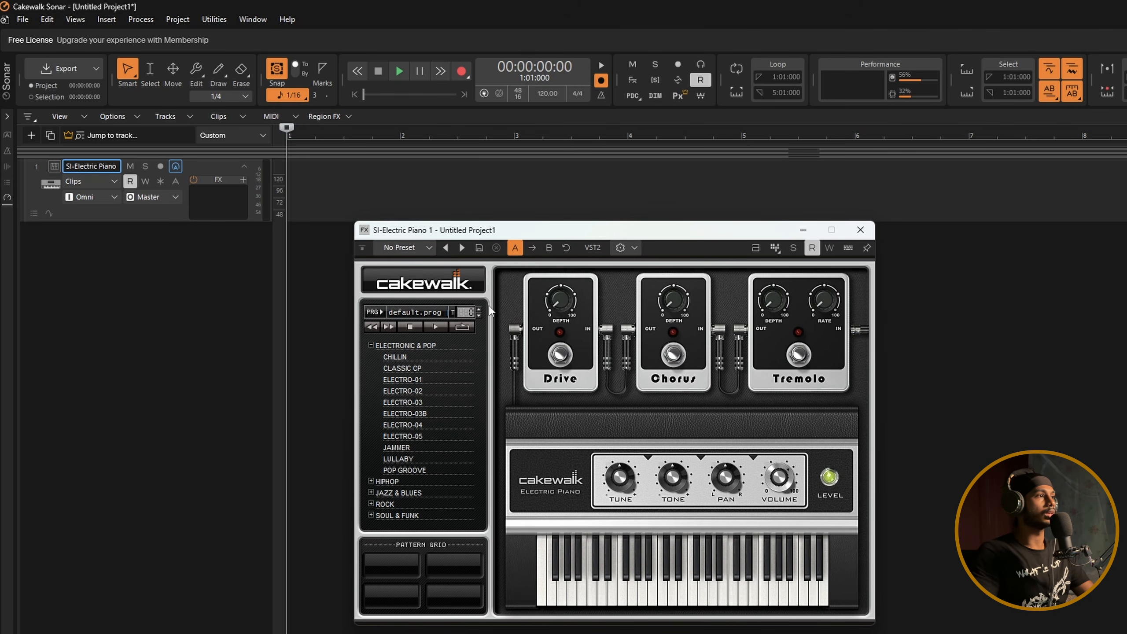
left_click(428, 379)
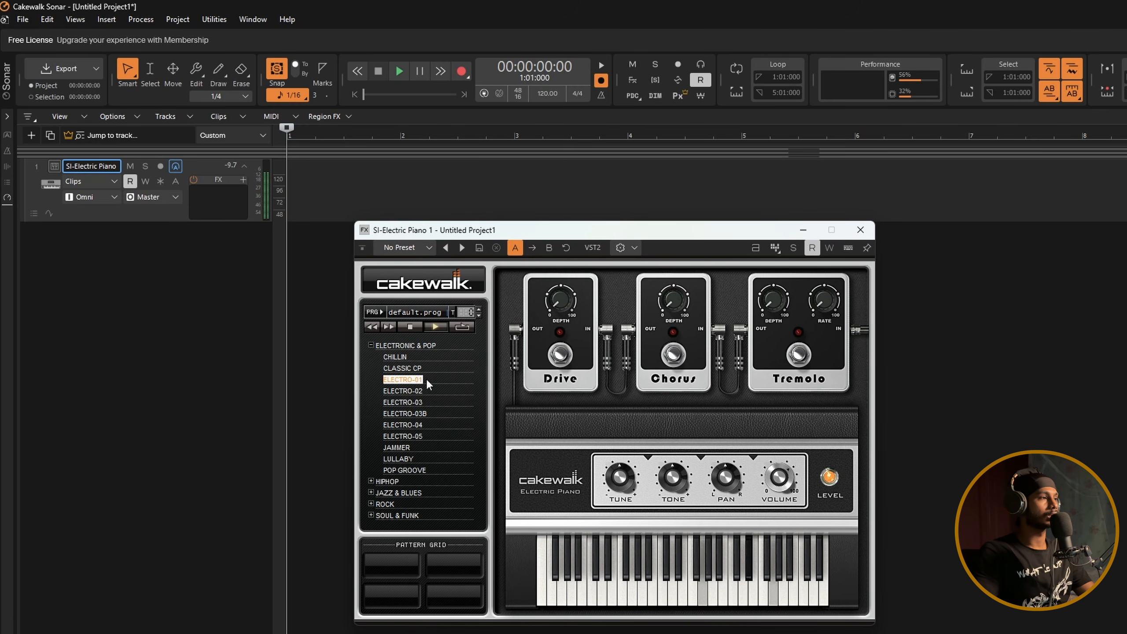
left_click(371, 346)
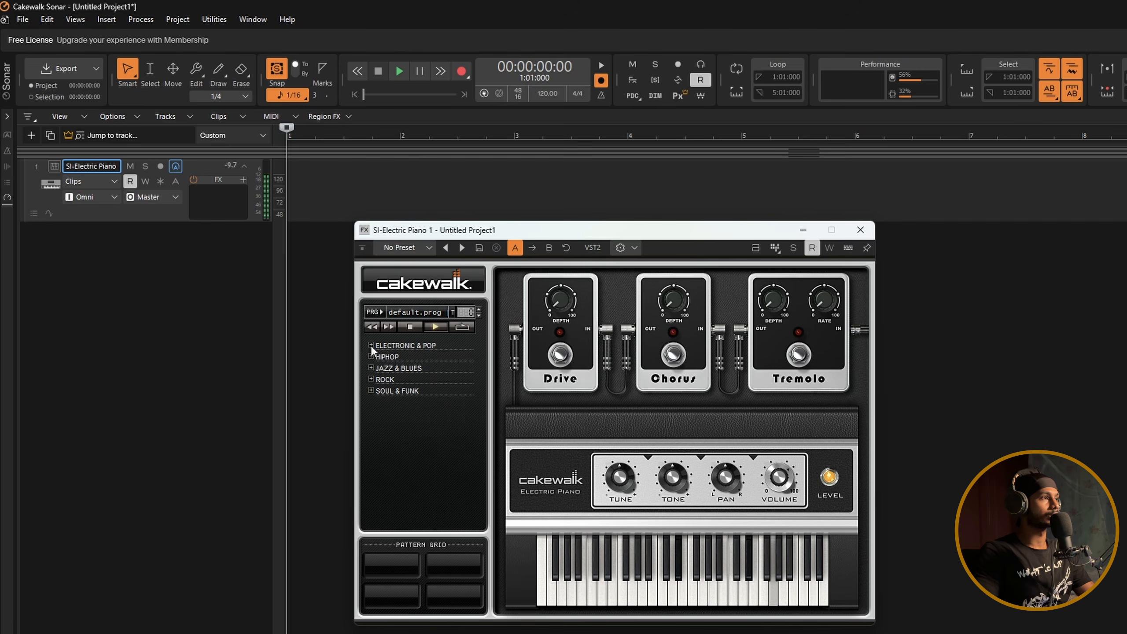
- Load the Classic Rhodes.prog program into the electric piano
left_click(408, 313)
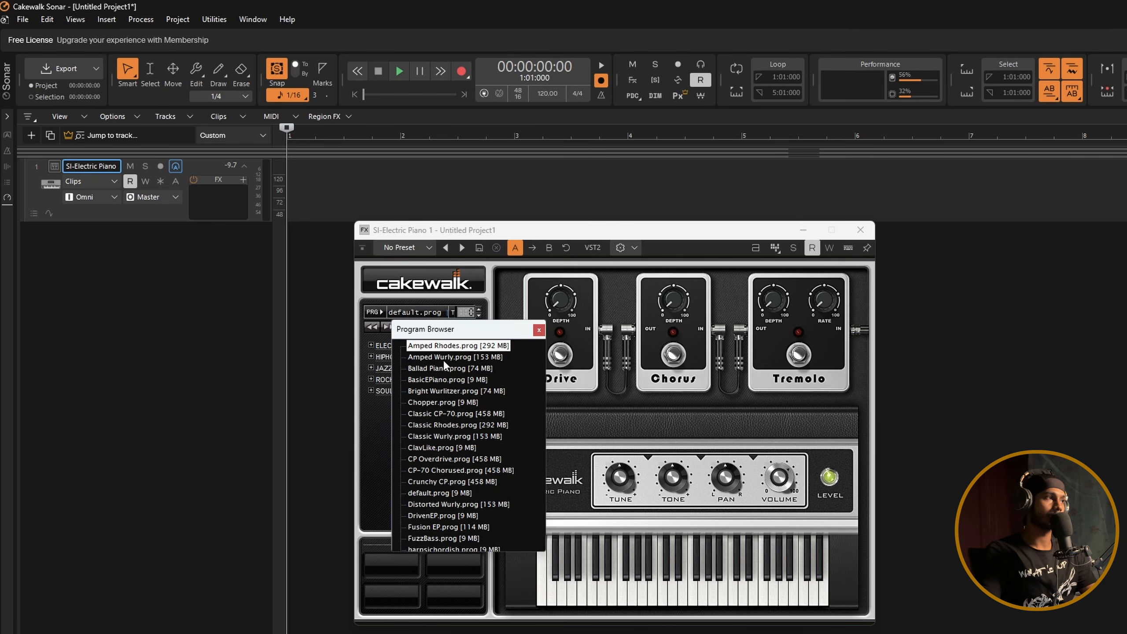
left_click(462, 426)
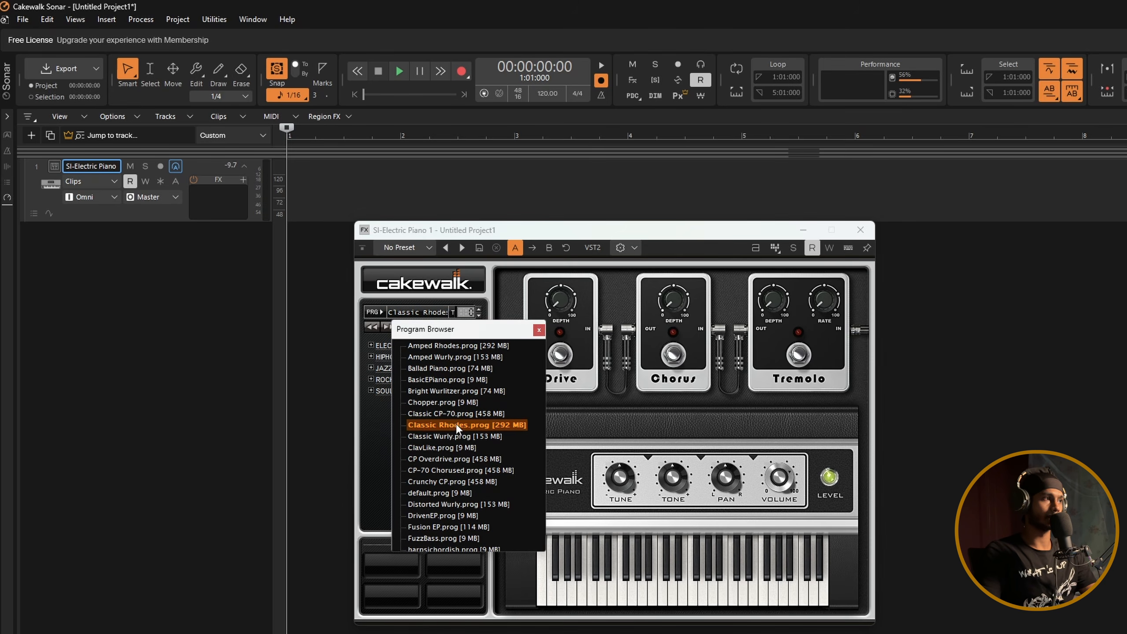
- Close the program browser, audition a key of the Classic Rhodes sound, and close the SI-Electric Piano interface
left_click(539, 330)
left_click(667, 598)
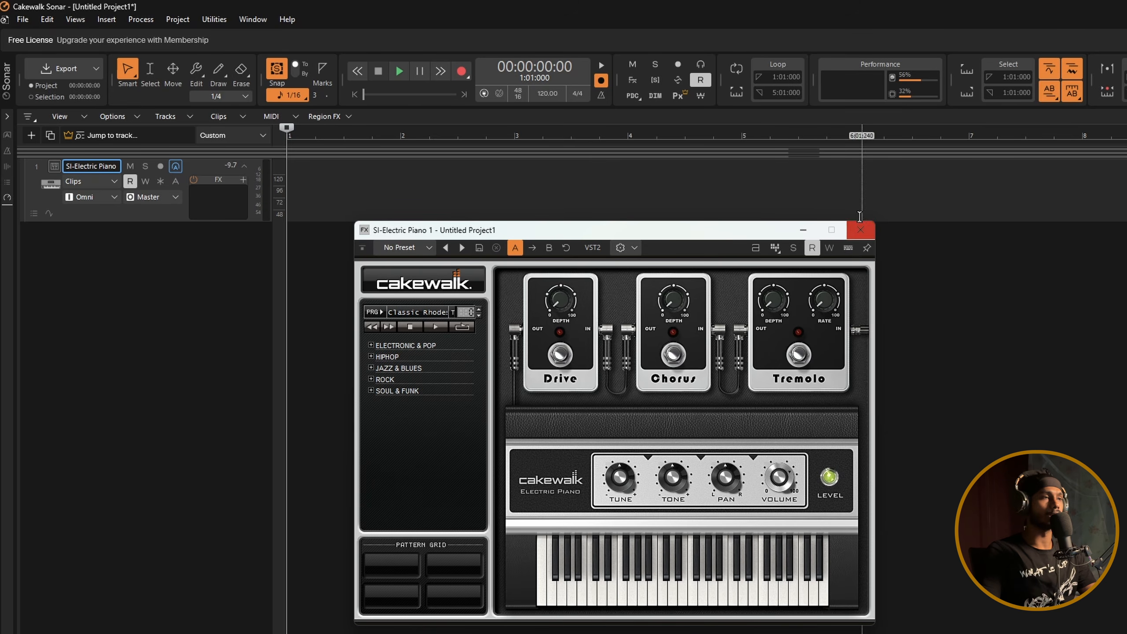
left_click(860, 230)
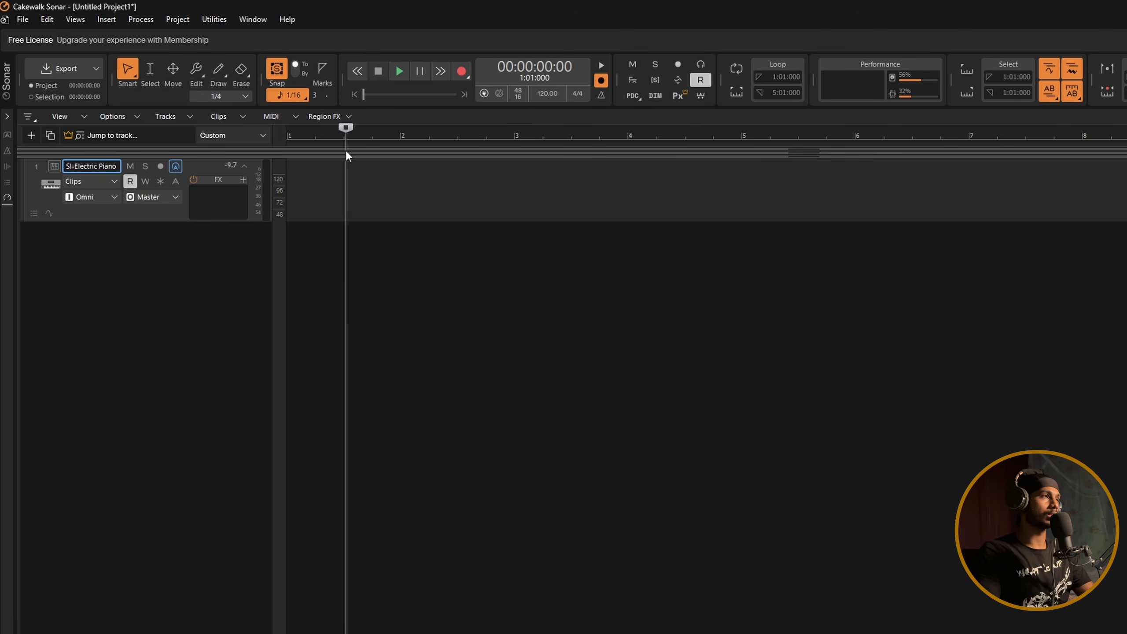
- Test playback of the empty project from just before measure 3 and enable the metronome during playback
mouse_move(346, 151)
left_mouse_down()
mouse_move(510, 151)
mouse_move(520, 127)
mouse_move(507, 128)
mouse_move(551, 133)
mouse_move(536, 155)
left_mouse_up()
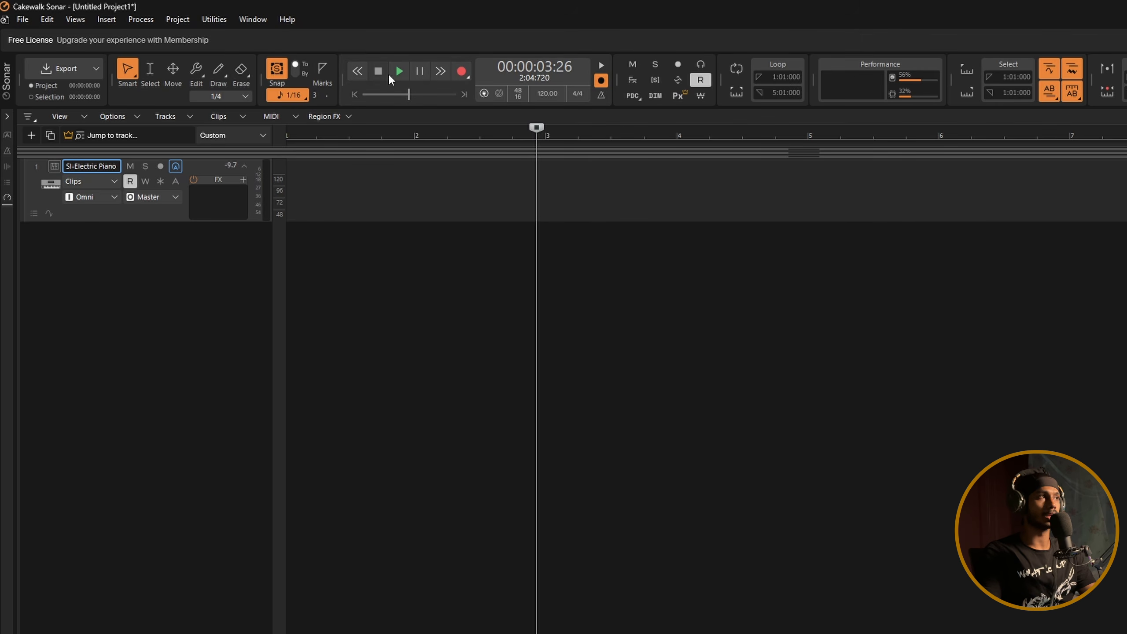
left_click(399, 71)
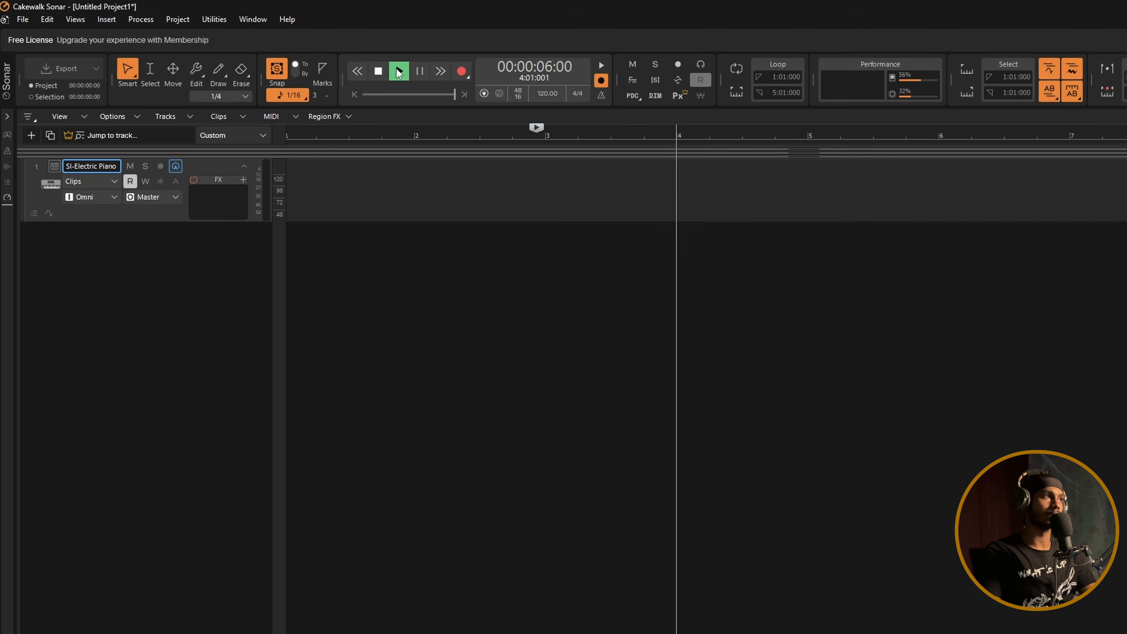
key("space")
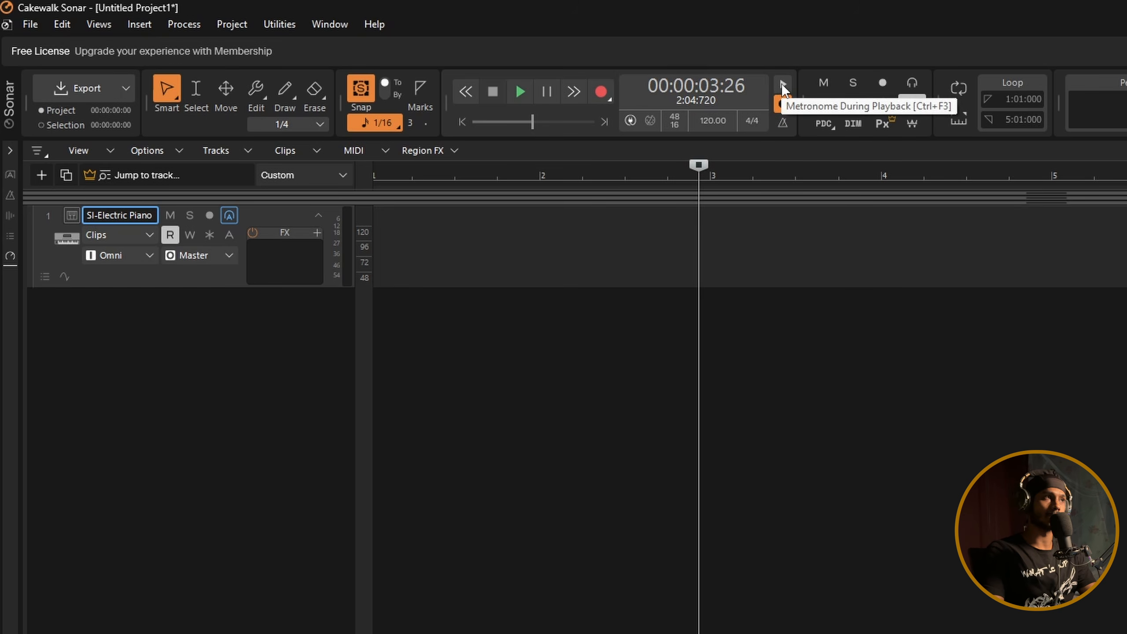
left_click(783, 87)
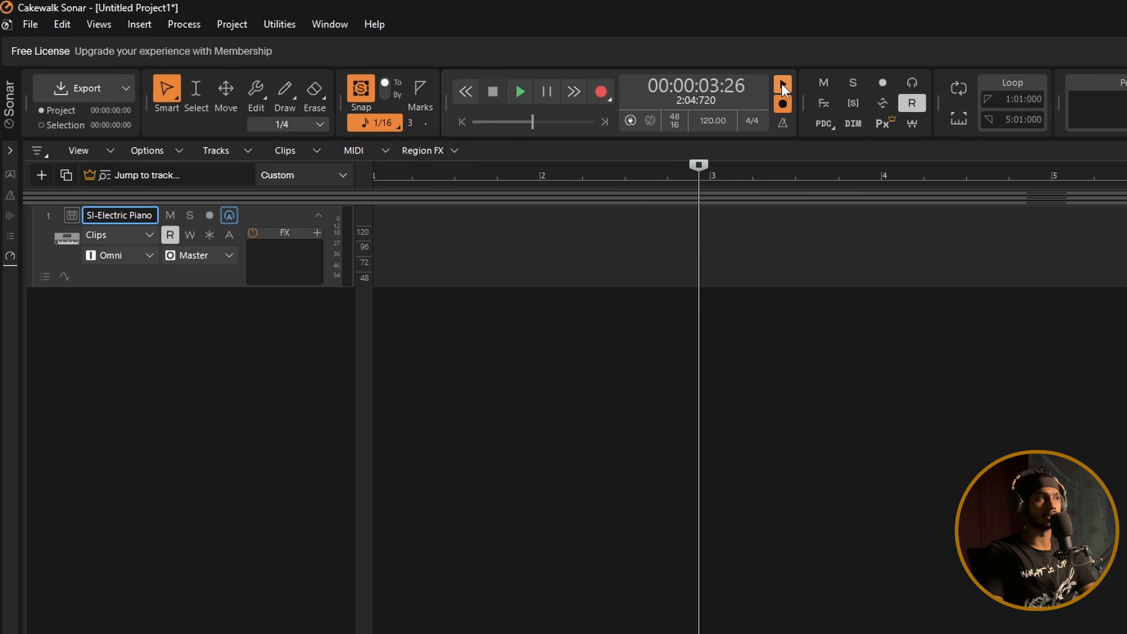
left_click(710, 262)
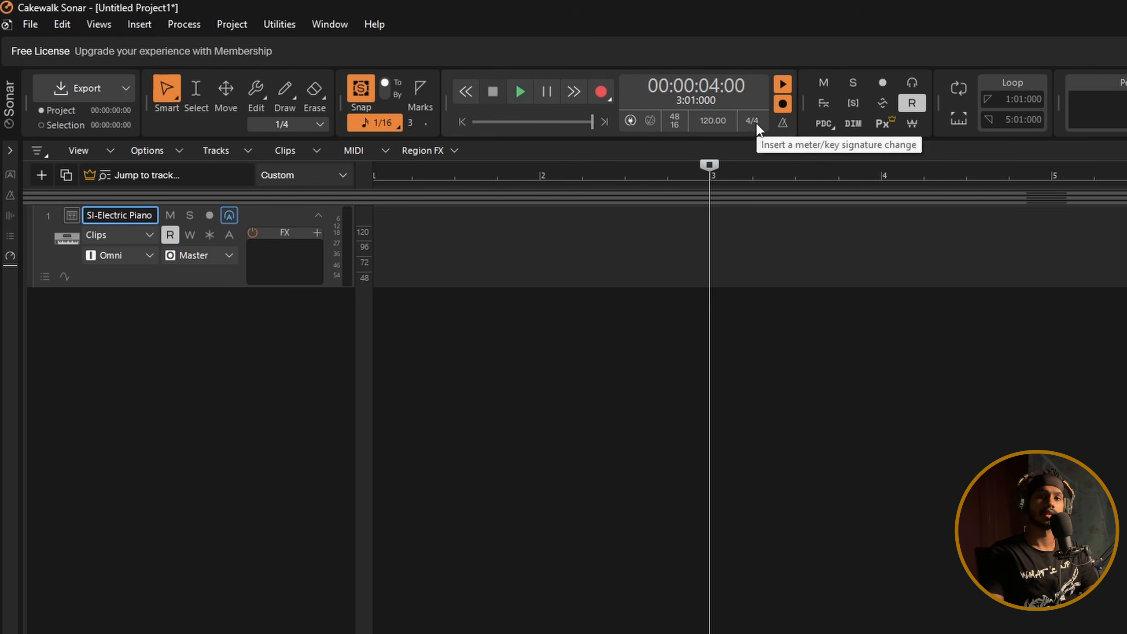
- Set the project tempo to 126, check the metronome in playback and return the playhead to the project start
double_click(712, 126)
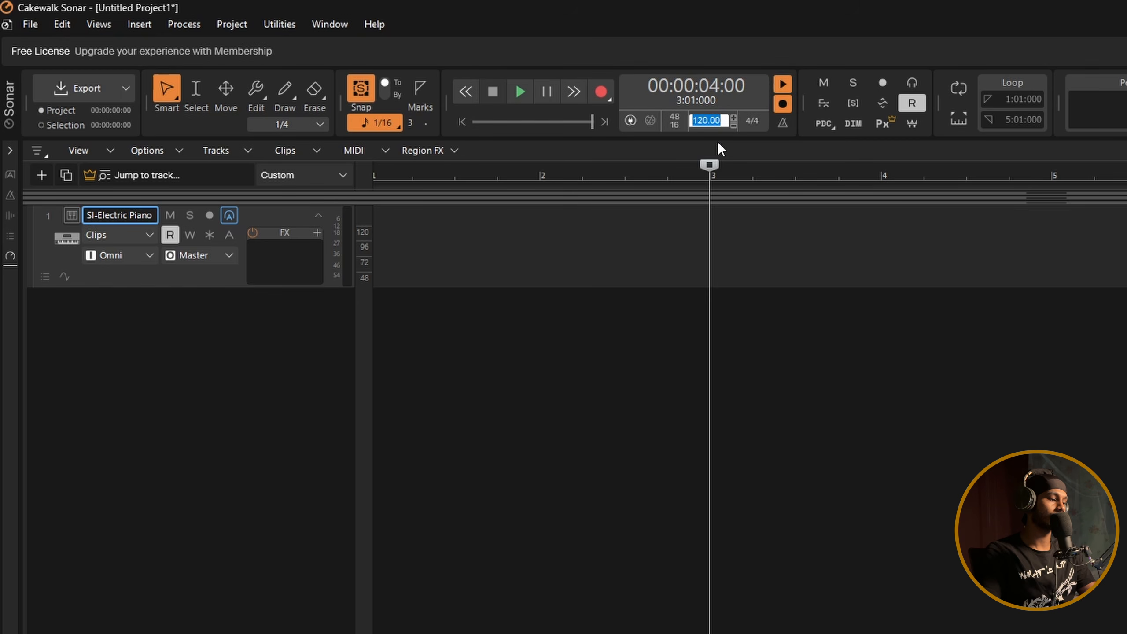
type("126")
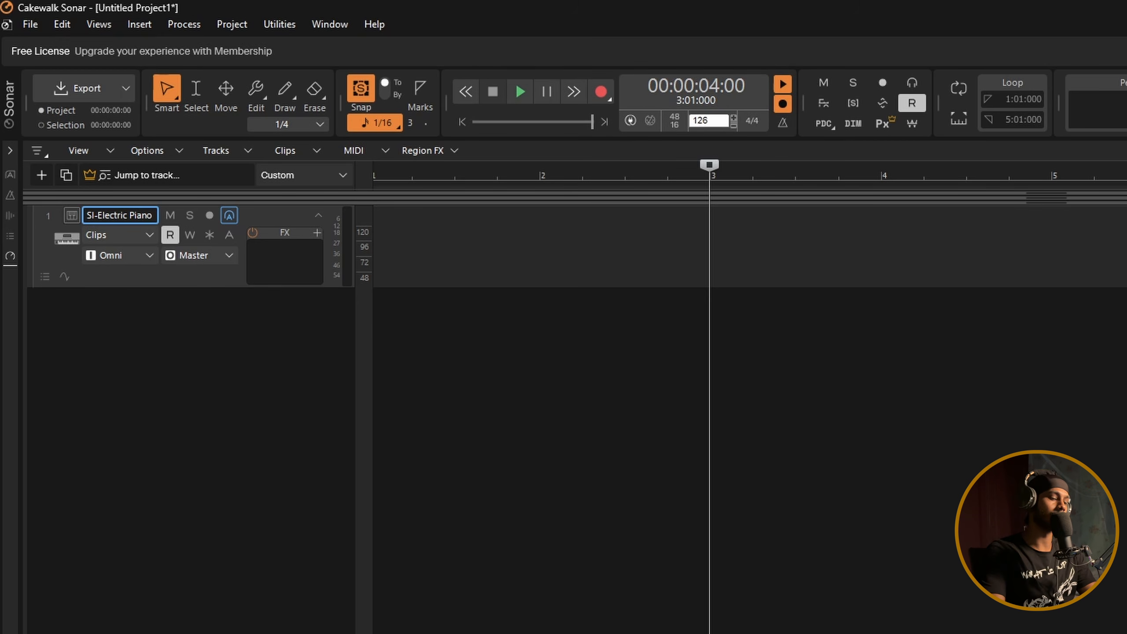
key("Return")
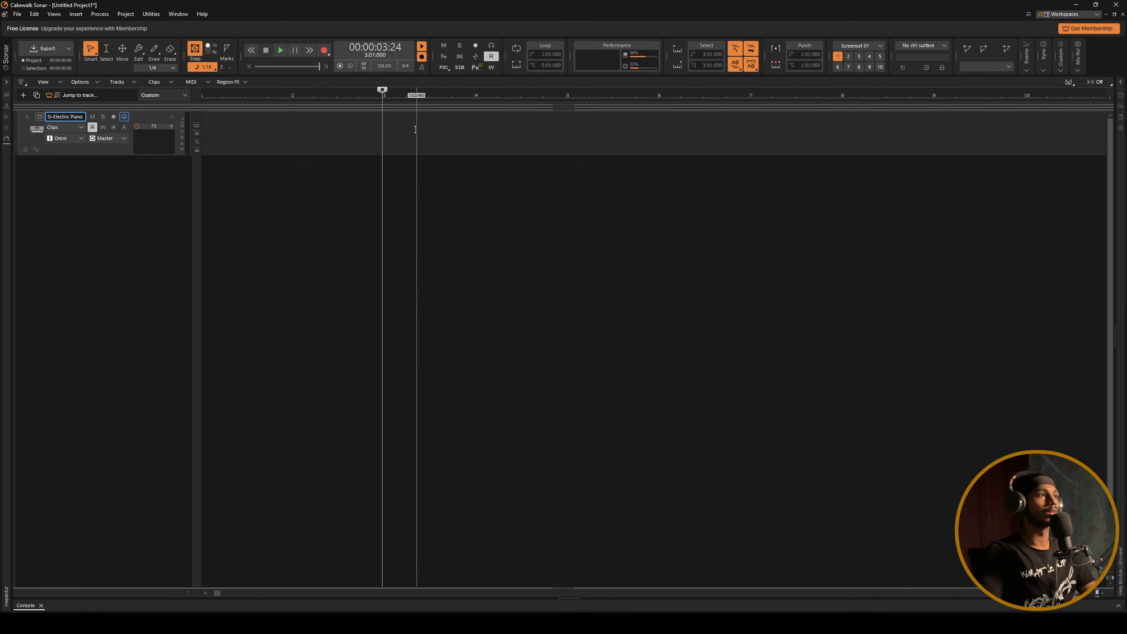
key("space")
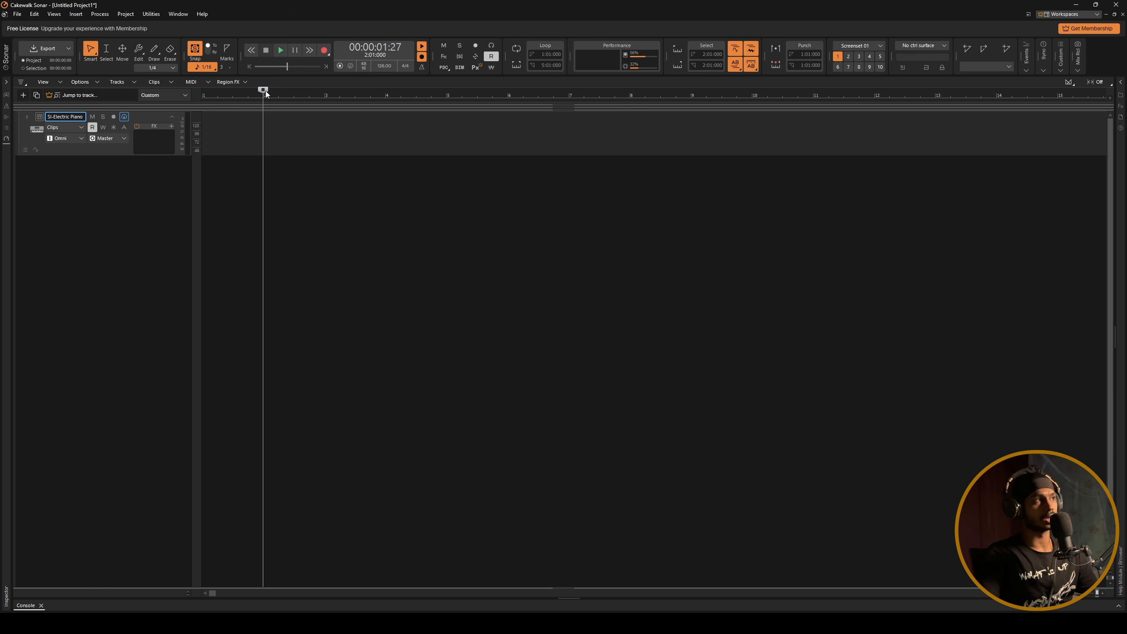
key("w")
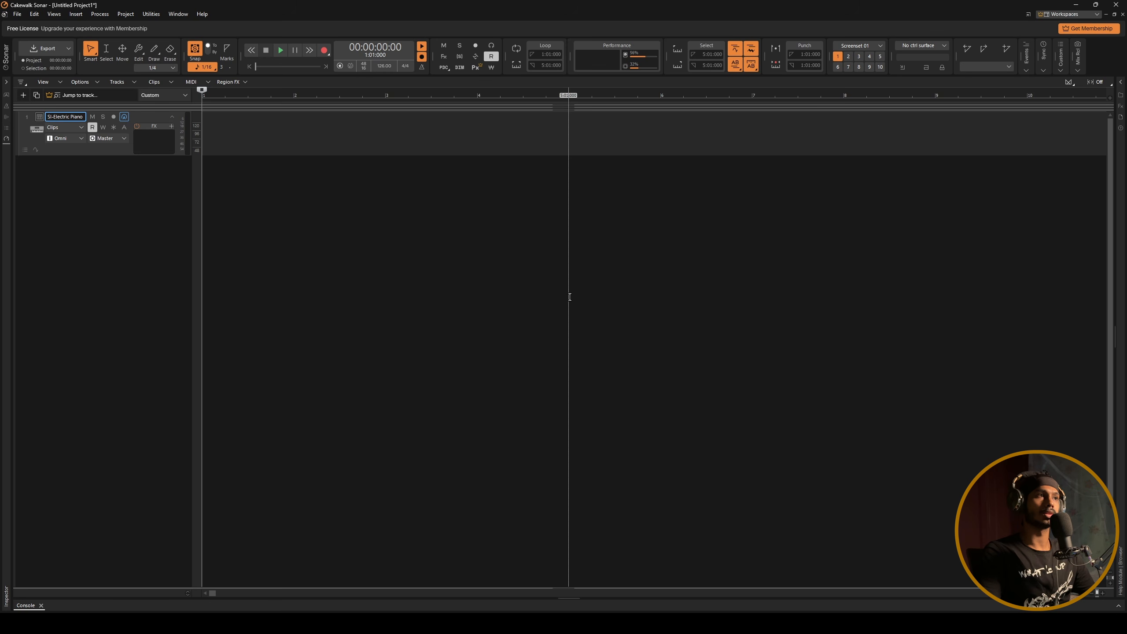
- Open the SI-Electric Piano track in the Piano Roll view and expand it to full screen
left_click(311, 340)
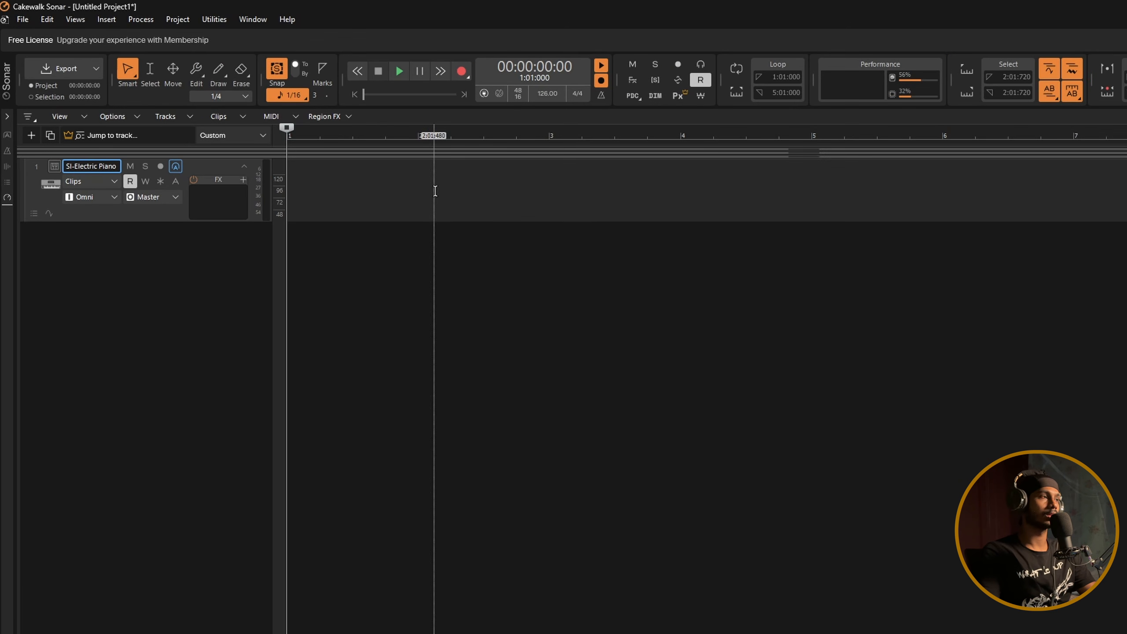
right_click(437, 191)
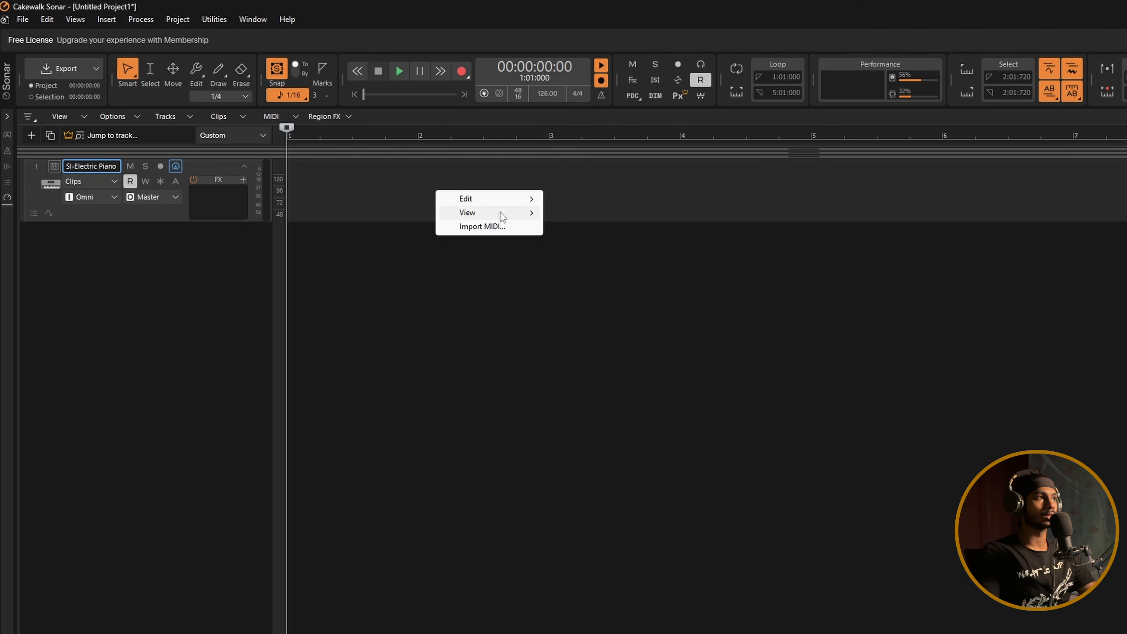
mouse_move(500, 214)
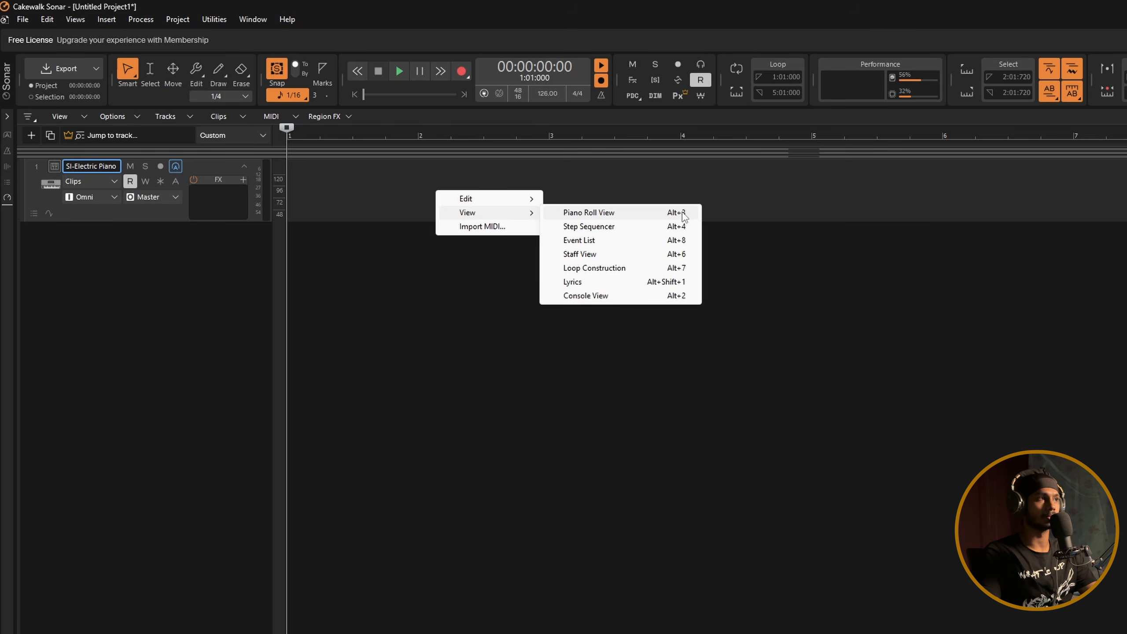
left_click(618, 214)
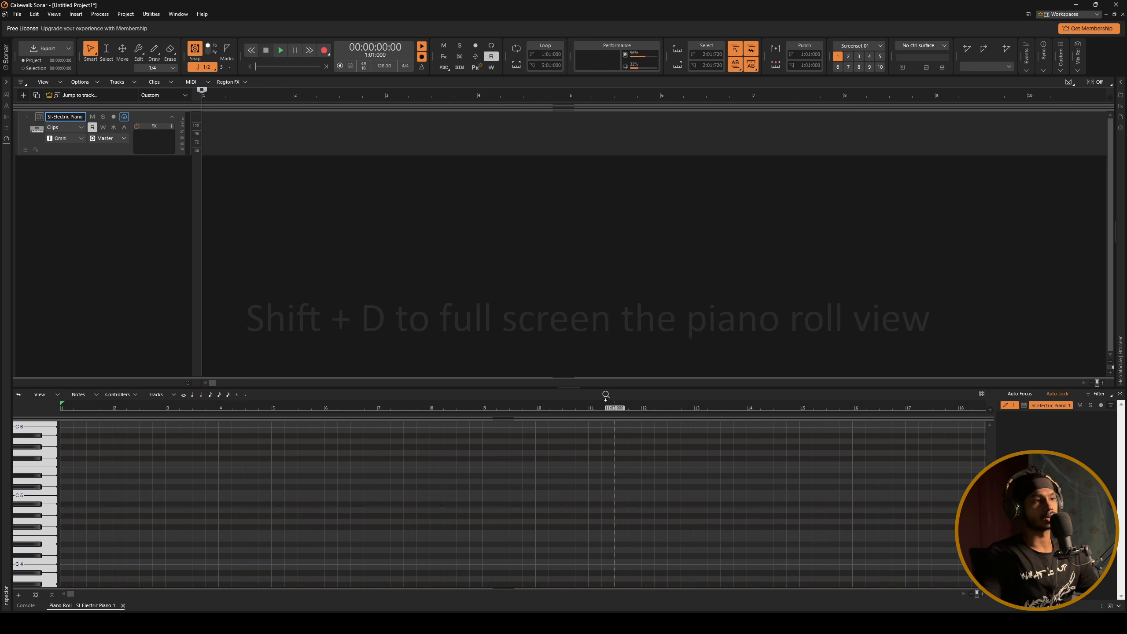
key("shift+d")
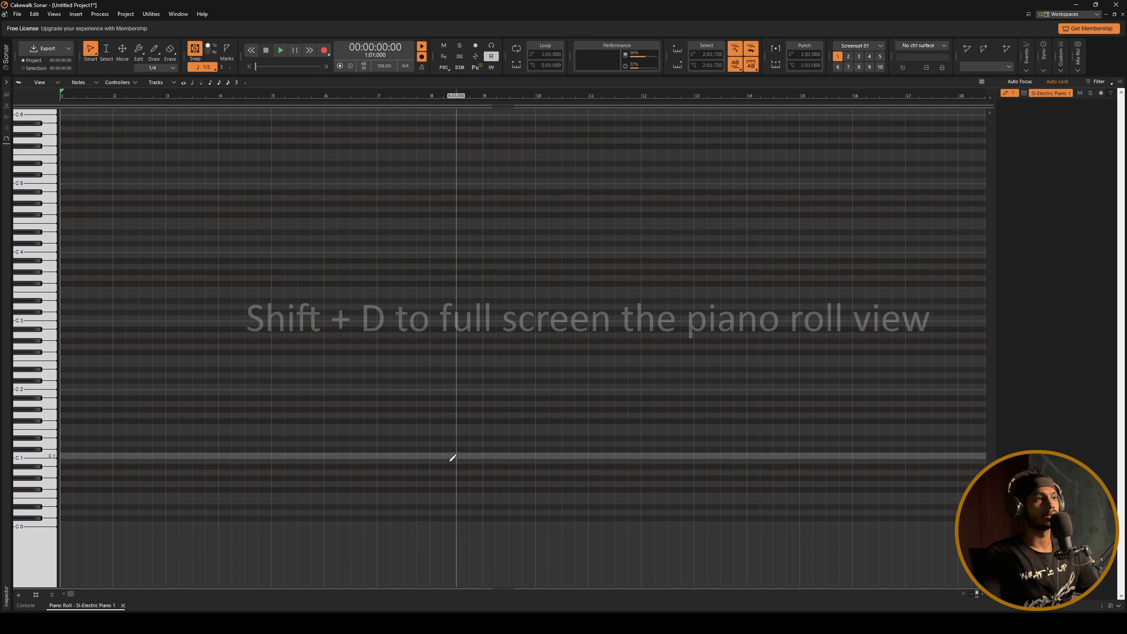
scroll(458, 459, "up", 2)
scroll(457, 460, "up", 1)
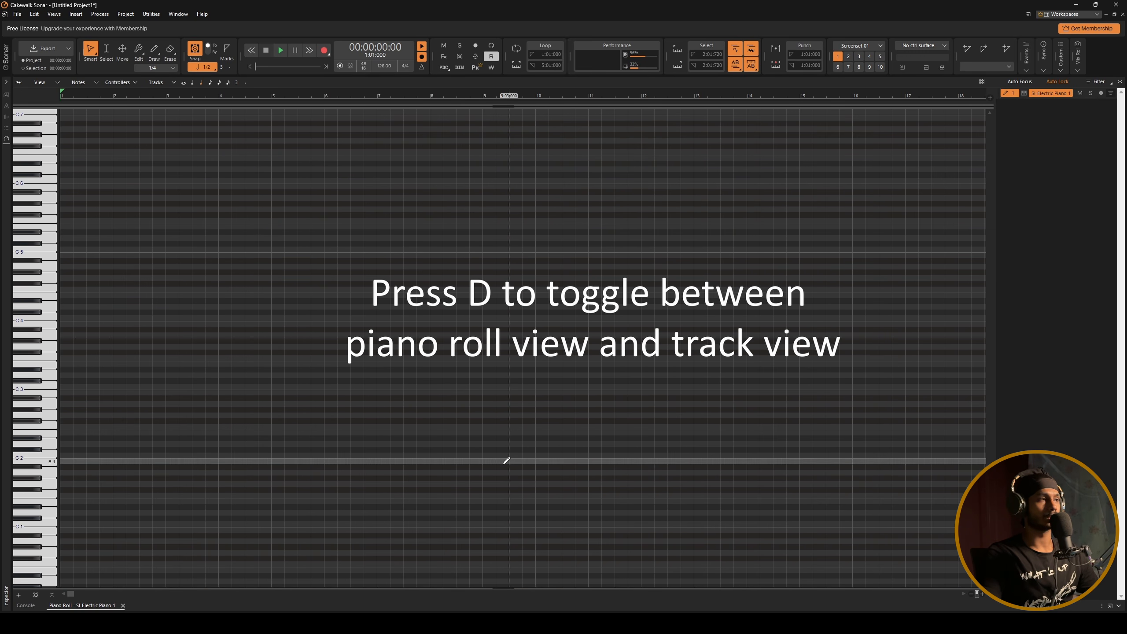
- Toggle repeatedly between the track view and the full-screen piano roll, ending in the piano roll
key("d")
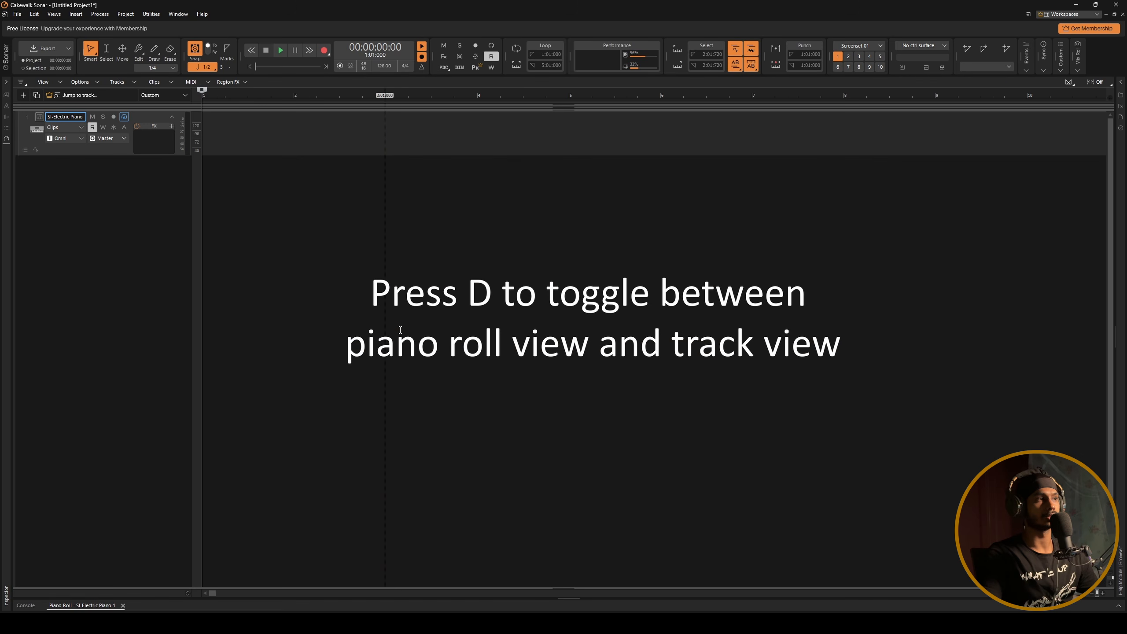
key("d")
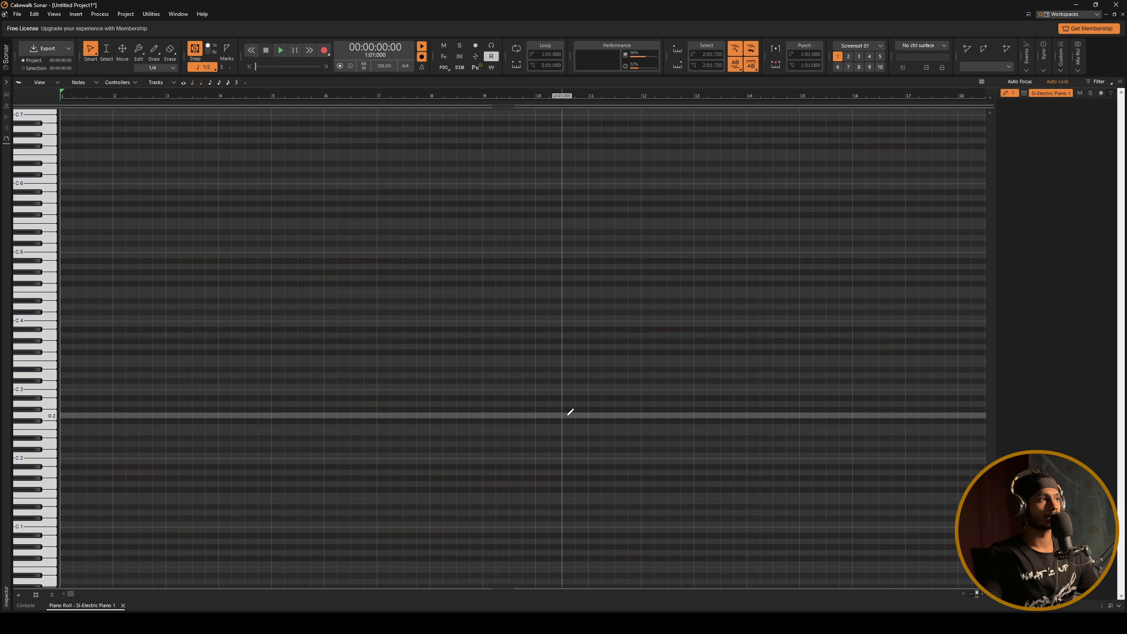
key("d")
key("d")
key("d")
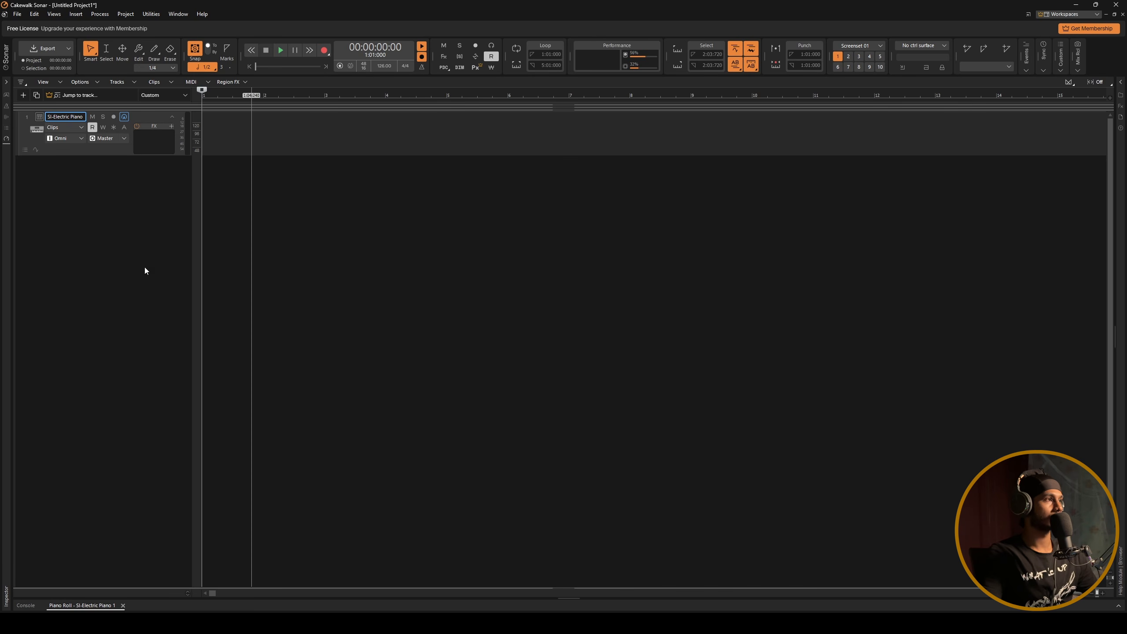
key("d")
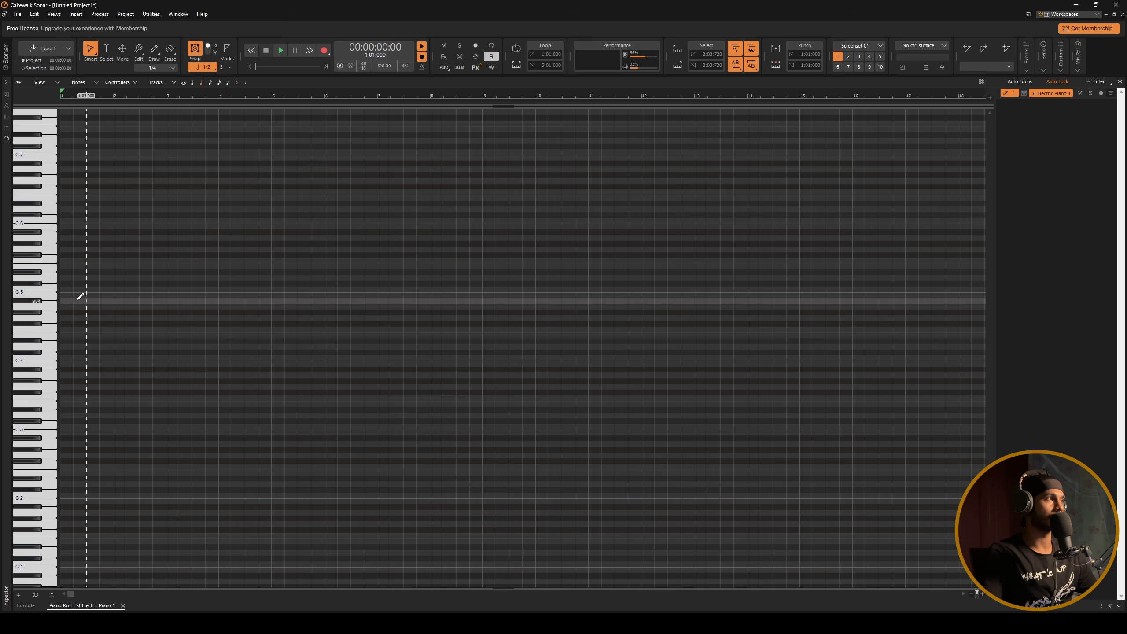
- Place an F6 note at the start of measure 2, lengthen it to a whole note, and delete it
scroll(186, 267, "up", 1)
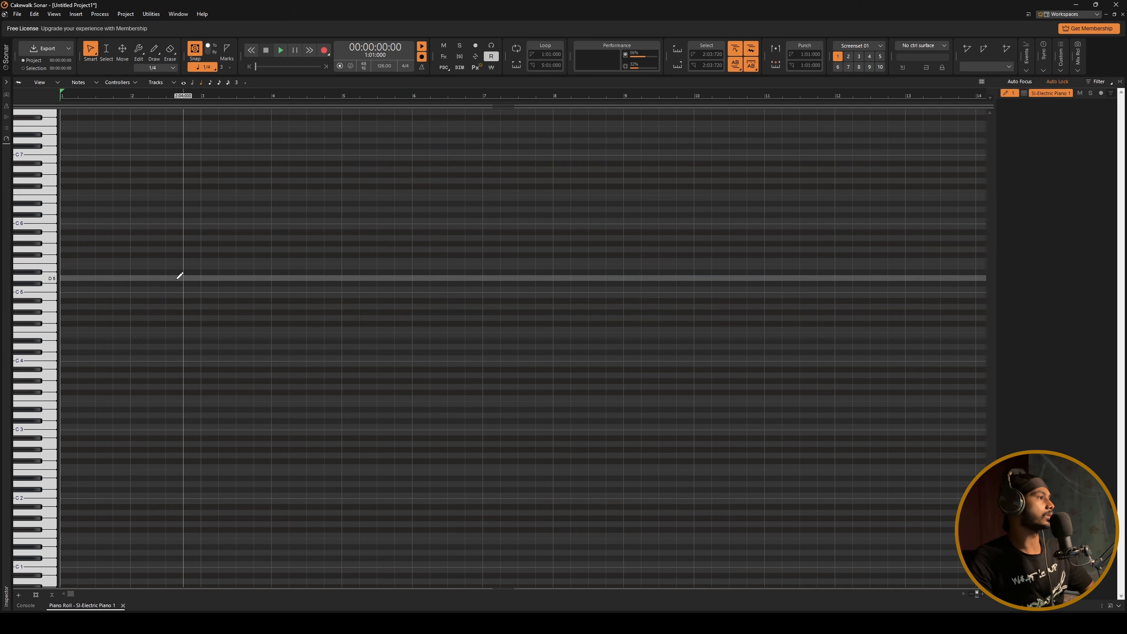
scroll(147, 218, "up", 1)
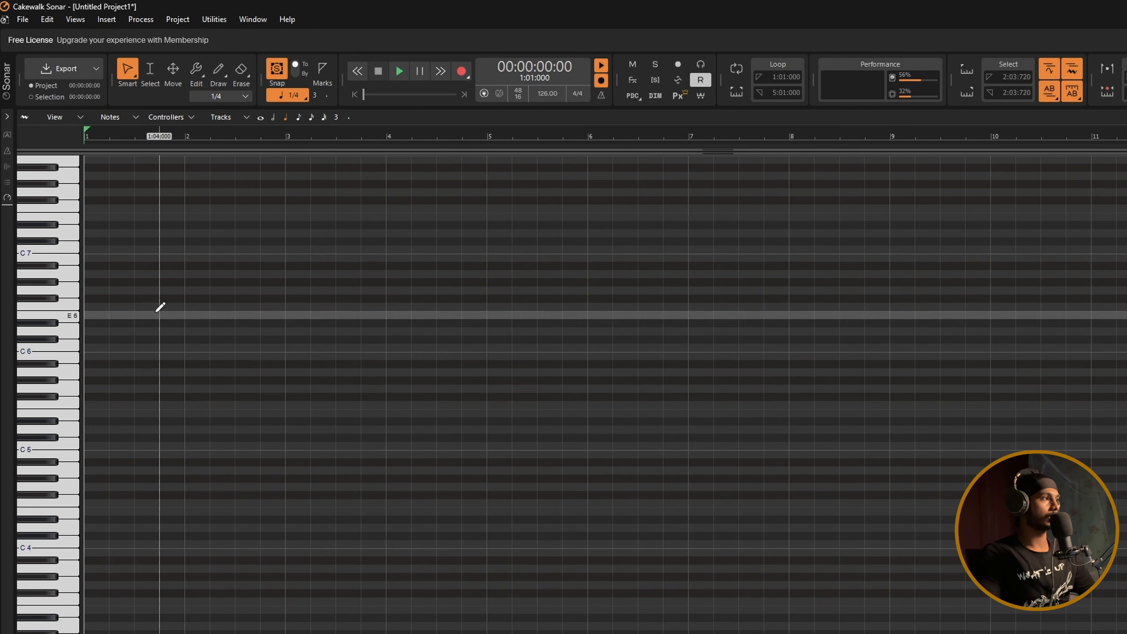
double_click(187, 307)
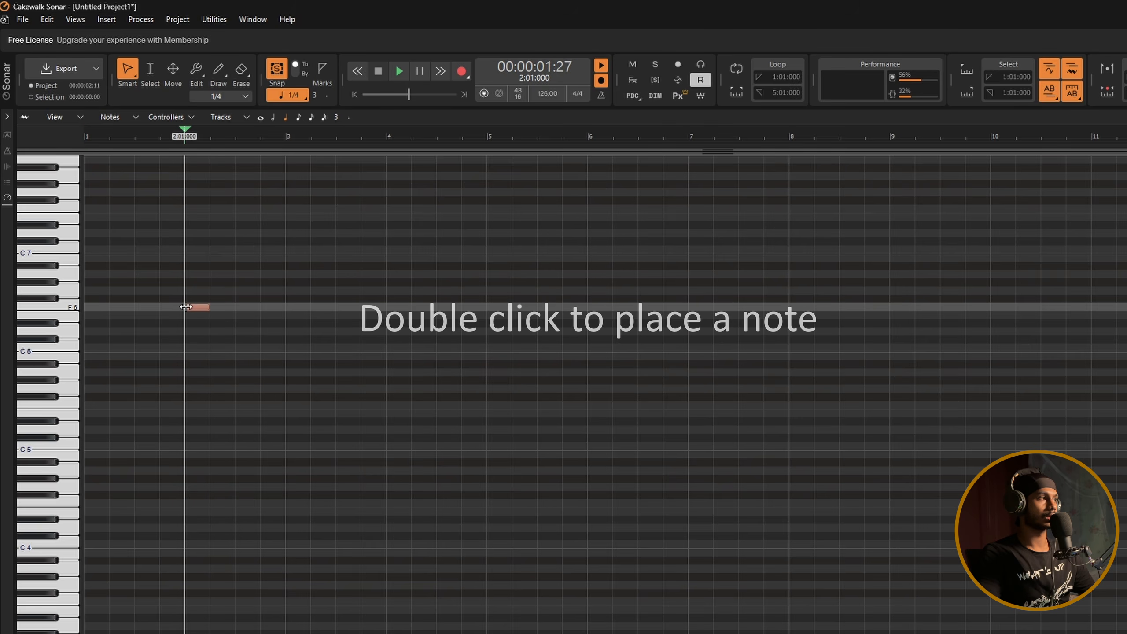
right_click(196, 308)
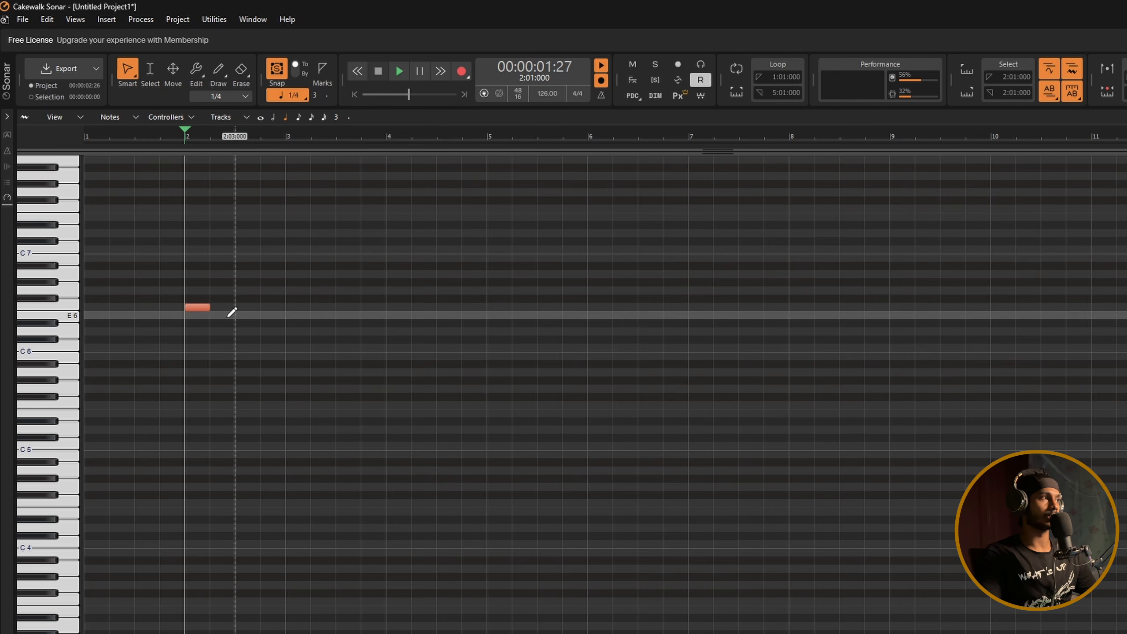
mouse_move(211, 304)
left_mouse_down()
mouse_move(282, 318)
mouse_move(231, 299)
mouse_move(232, 278)
mouse_move(227, 307)
left_mouse_up()
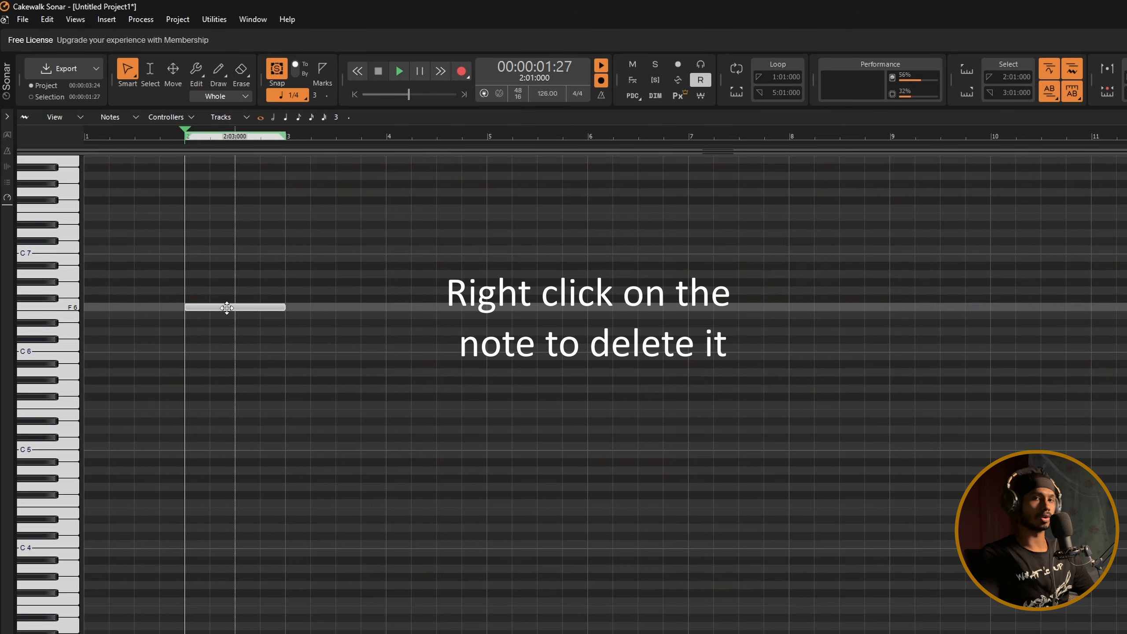
right_click(227, 306)
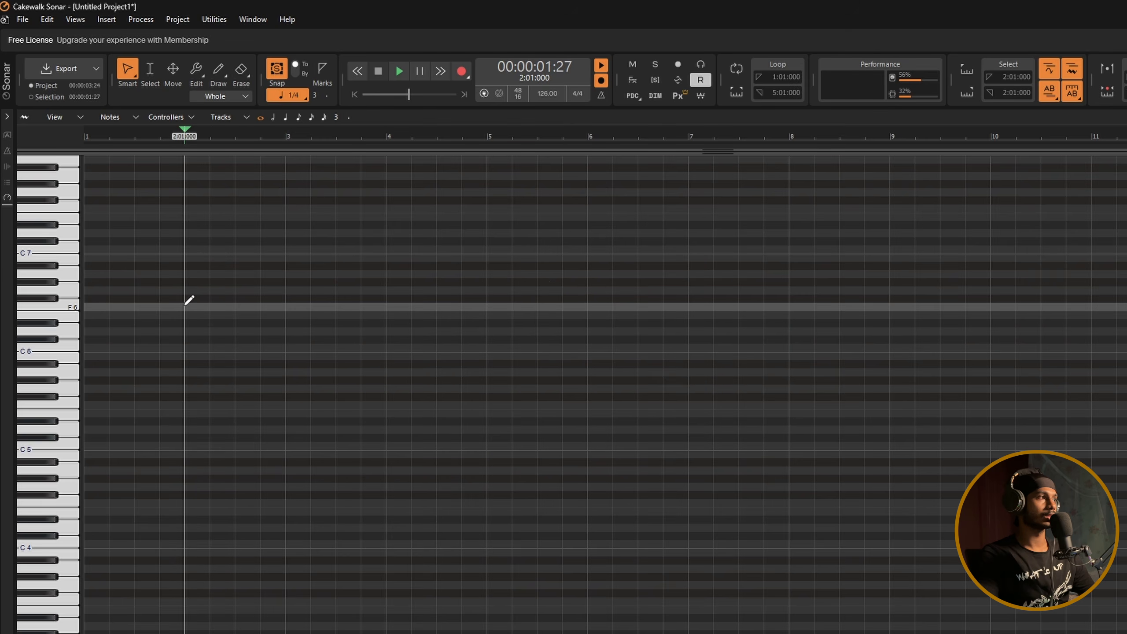
- Fill measures 1 to 4 with whole-note F major, D minor, Gsus2 and E minor chords and play the progression
left_click(186, 306)
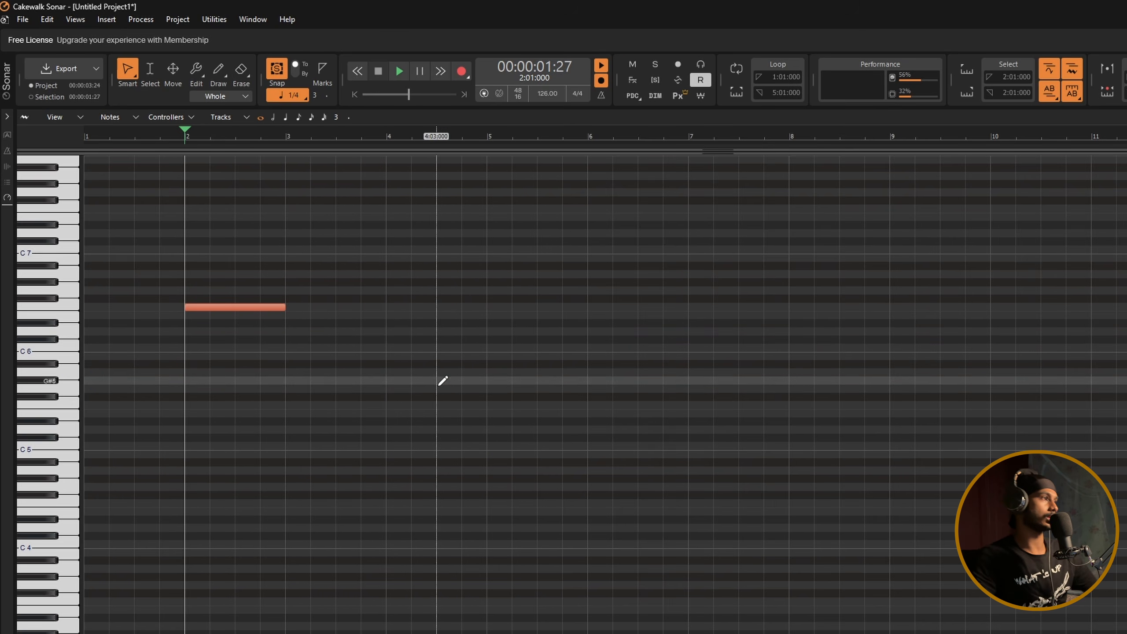
left_click(187, 307)
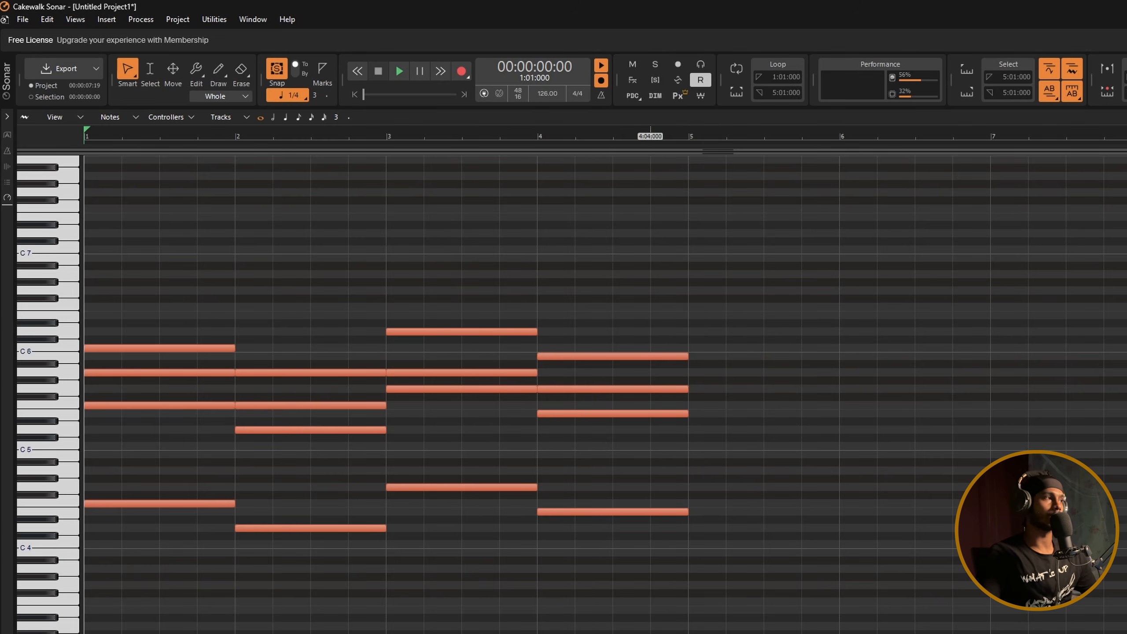
key("space")
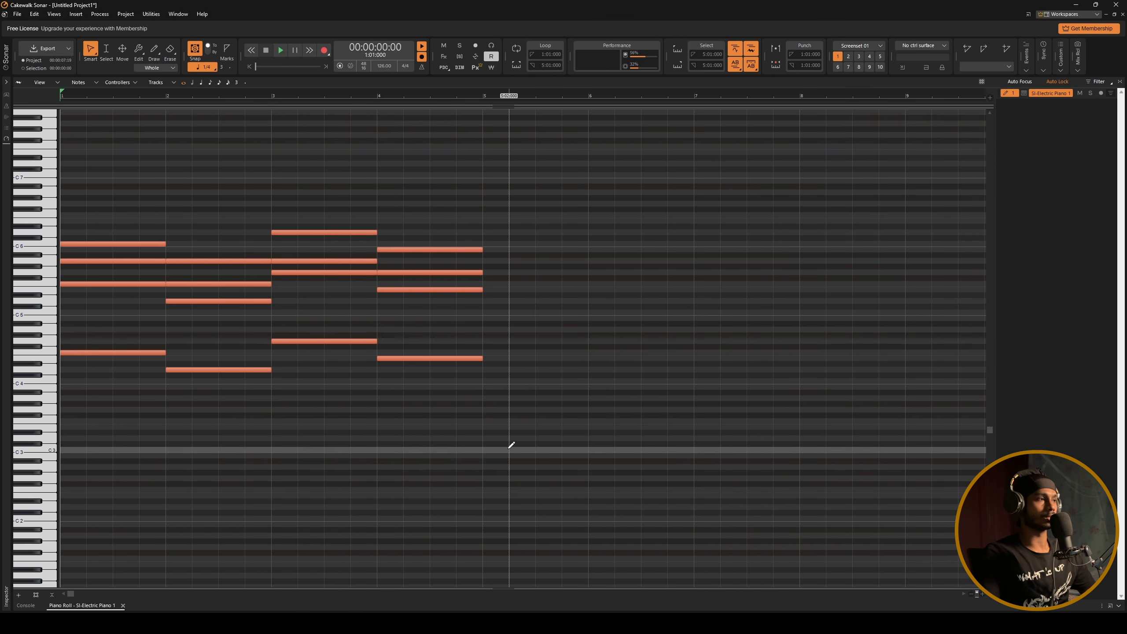
- Return to the track view and move the four-measure electric piano clip to start at 7:01:480
key("d")
scroll(507, 447, "down", 1)
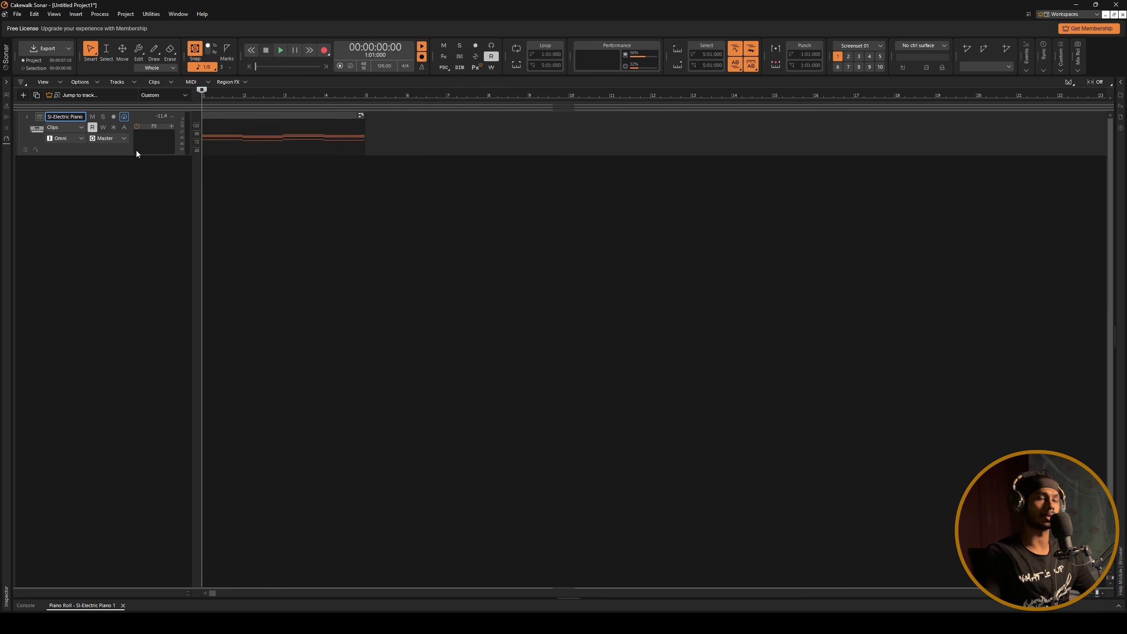
scroll(298, 157, "up", 1)
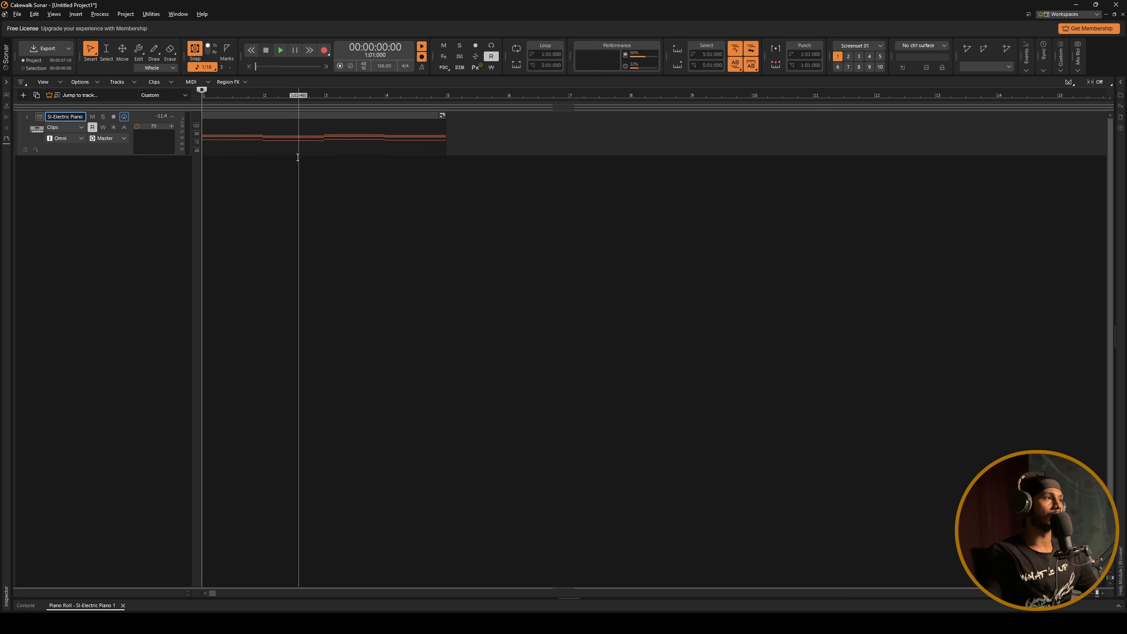
scroll(293, 157, "up", 1)
left_click(290, 137)
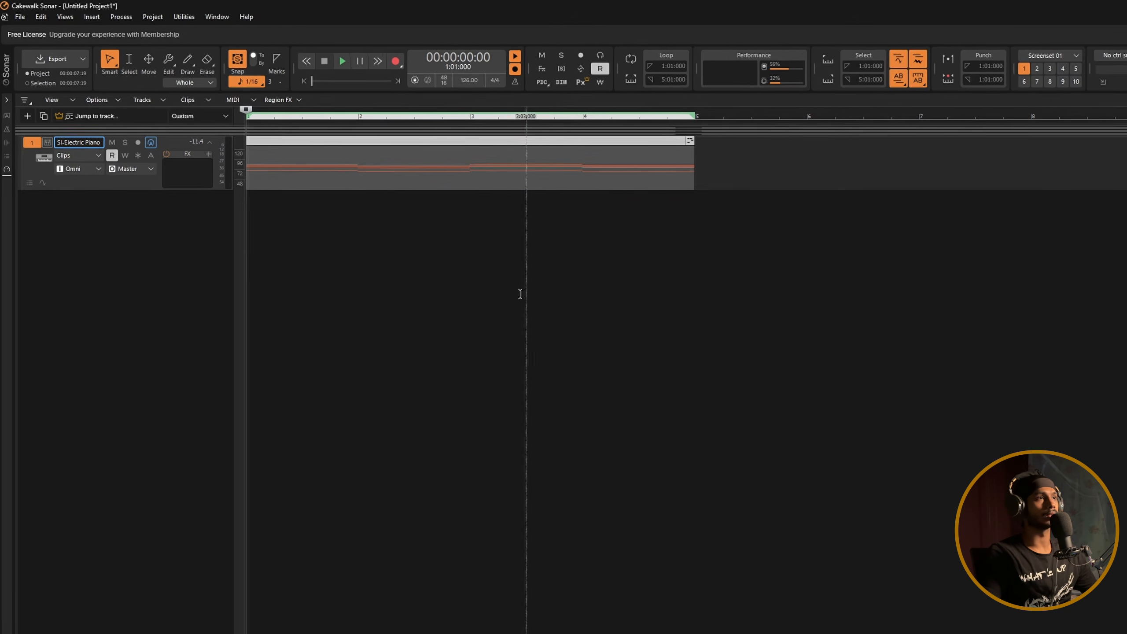
scroll(520, 294, "down", 2)
left_click_drag(355, 143, 661, 144)
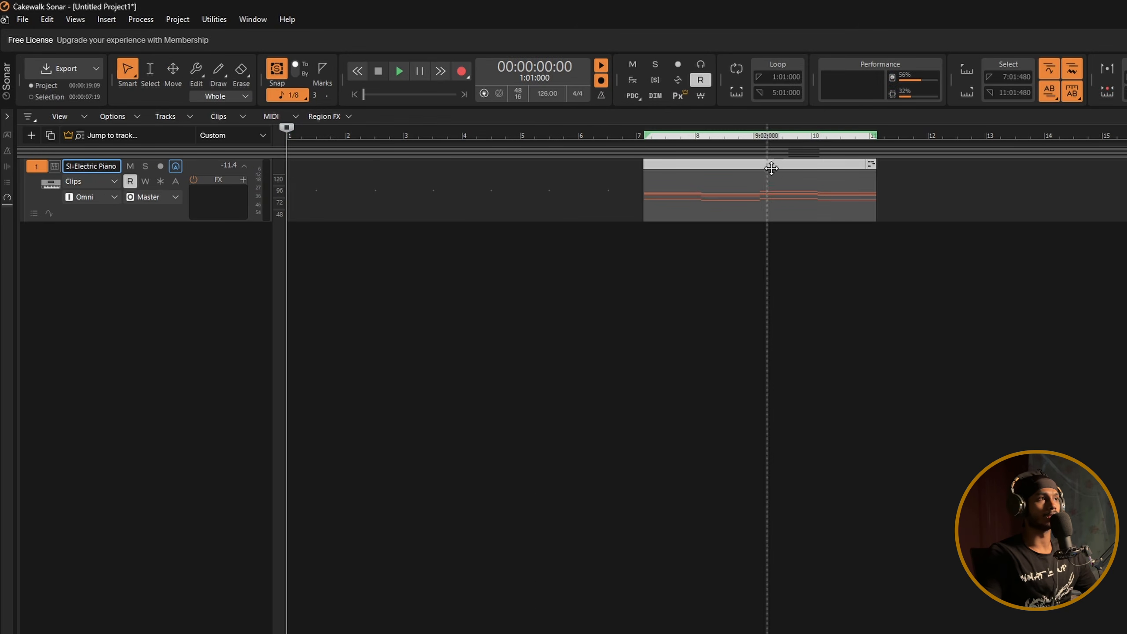
- Move the electric piano clip back to measure 1 and duplicate it directly behind itself to cover measures 5 to 8
mouse_move(771, 168)
left_mouse_down()
mouse_move(596, 169)
mouse_move(1090, 169)
mouse_move(463, 219)
mouse_move(369, 208)
mouse_move(349, 191)
mouse_move(749, 181)
mouse_move(737, 176)
mouse_move(755, 171)
left_mouse_up()
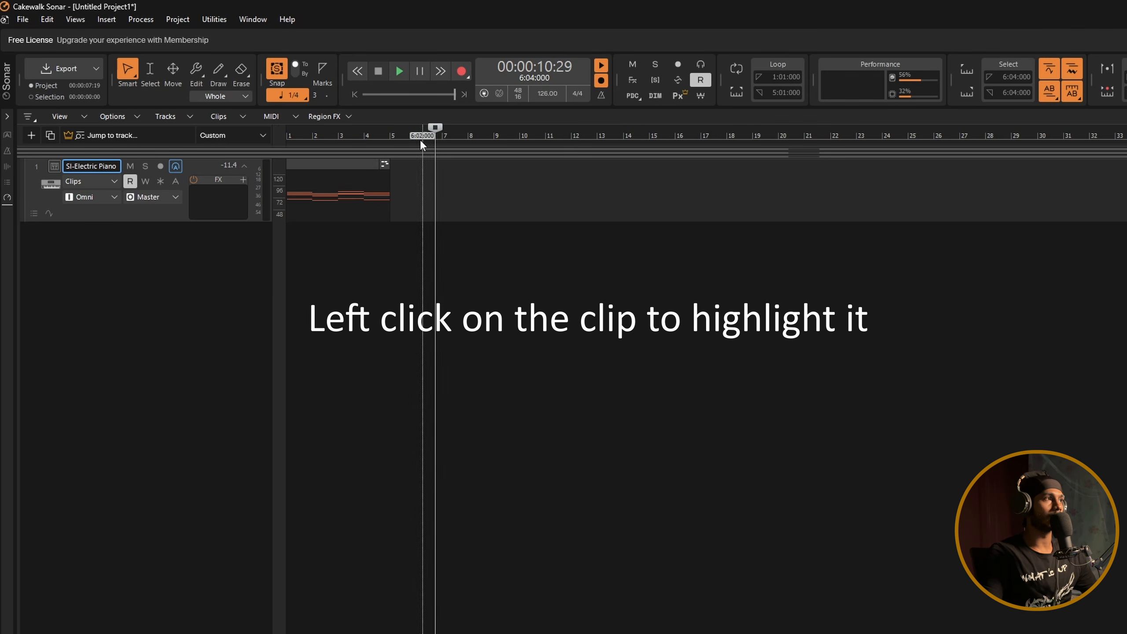
left_click(338, 168)
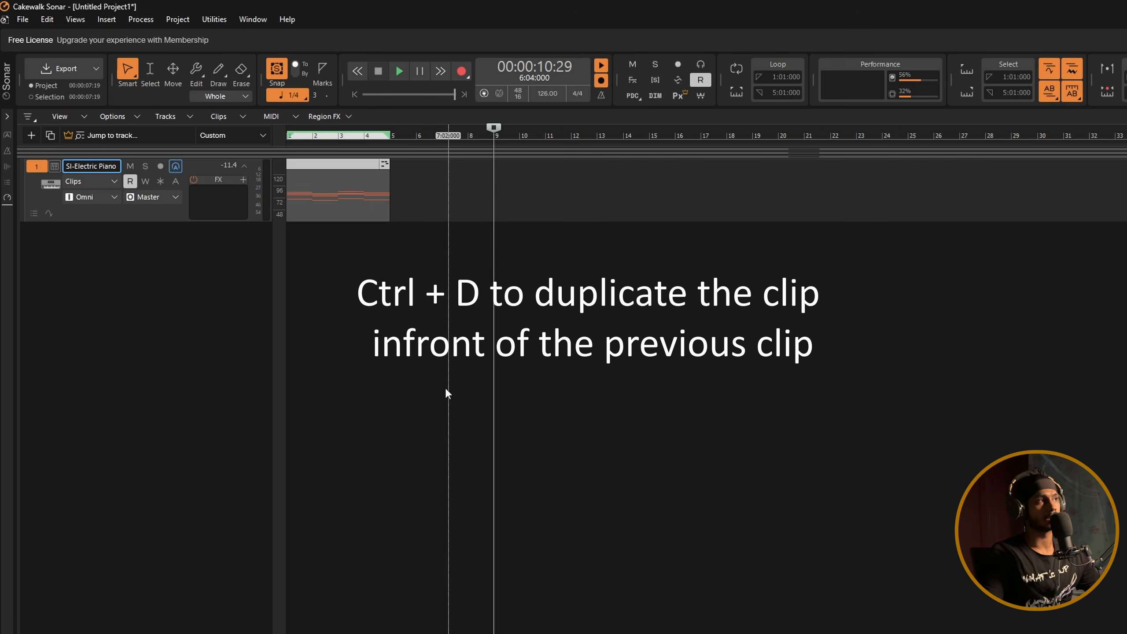
key("ctrl+d")
scroll(378, 271, "up", 2)
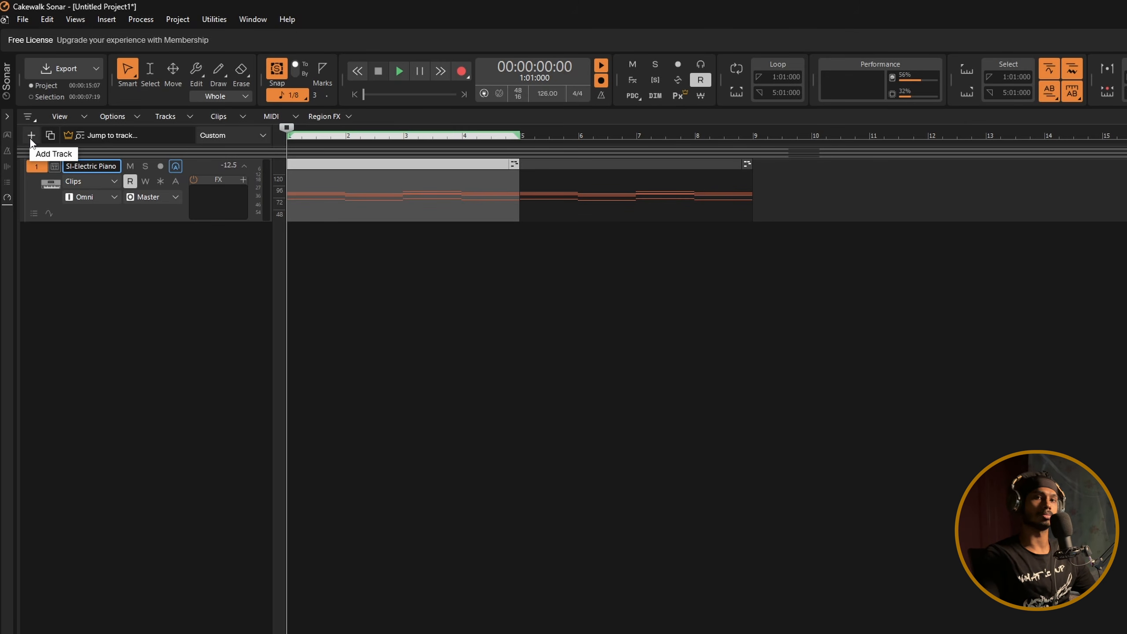
- Add a new instrument track with the SI-Drum Kit
right_click(128, 292)
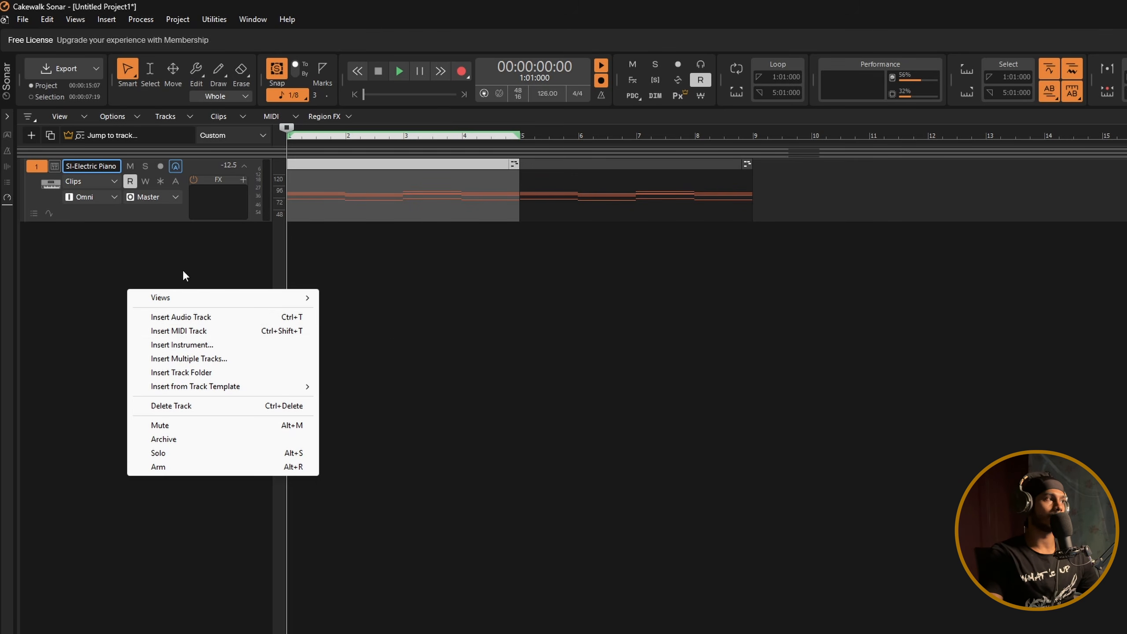
left_click(192, 346)
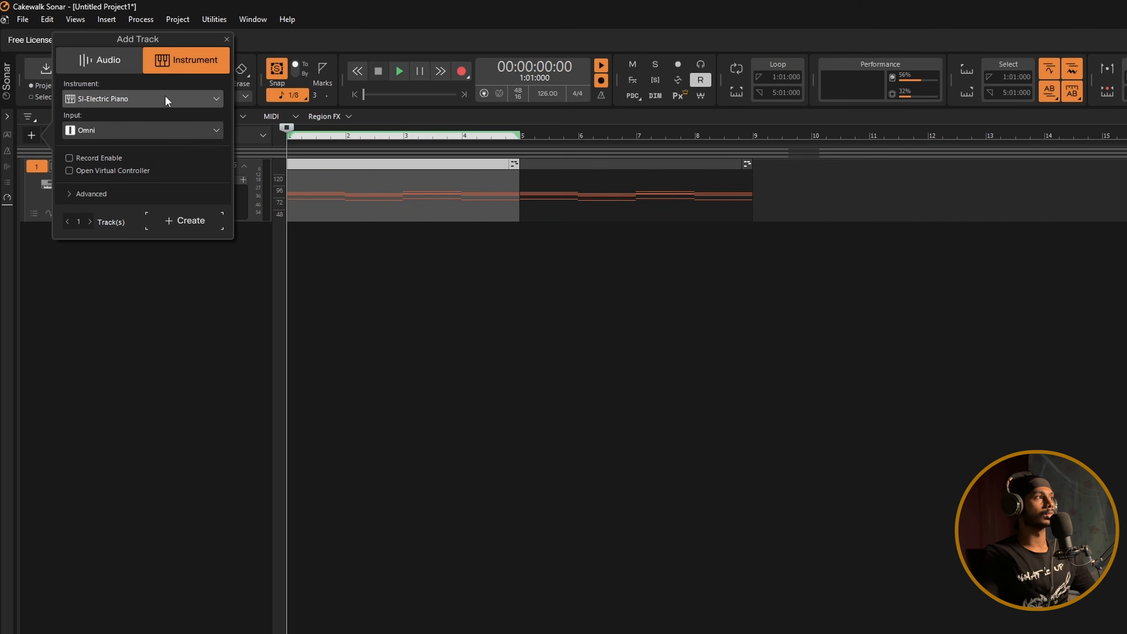
left_click(166, 96)
mouse_move(204, 279)
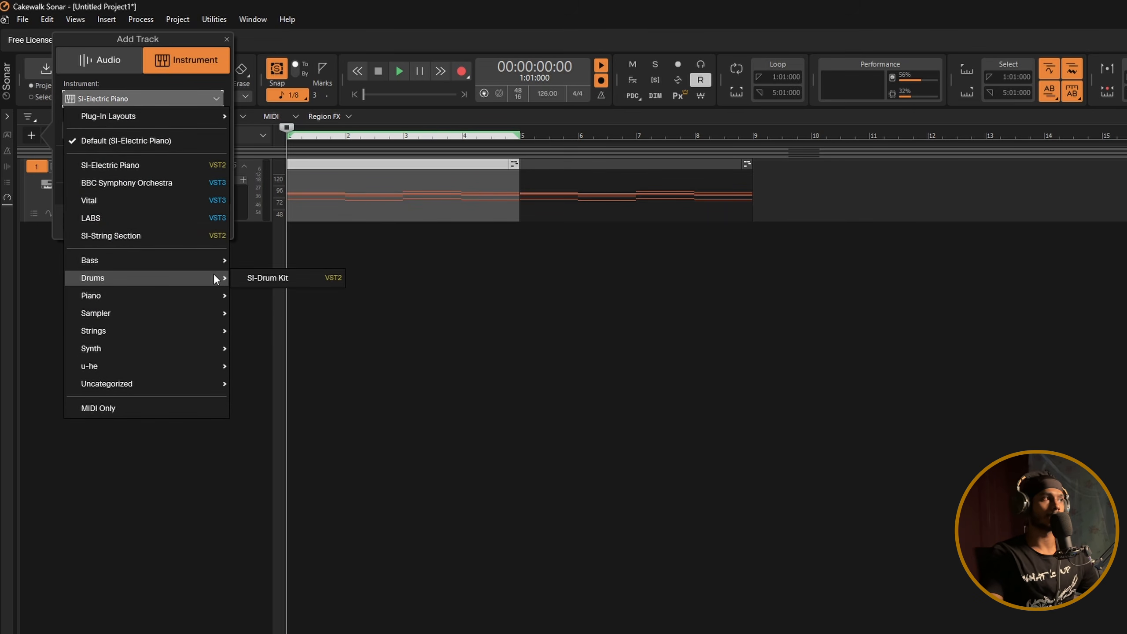
left_click(279, 279)
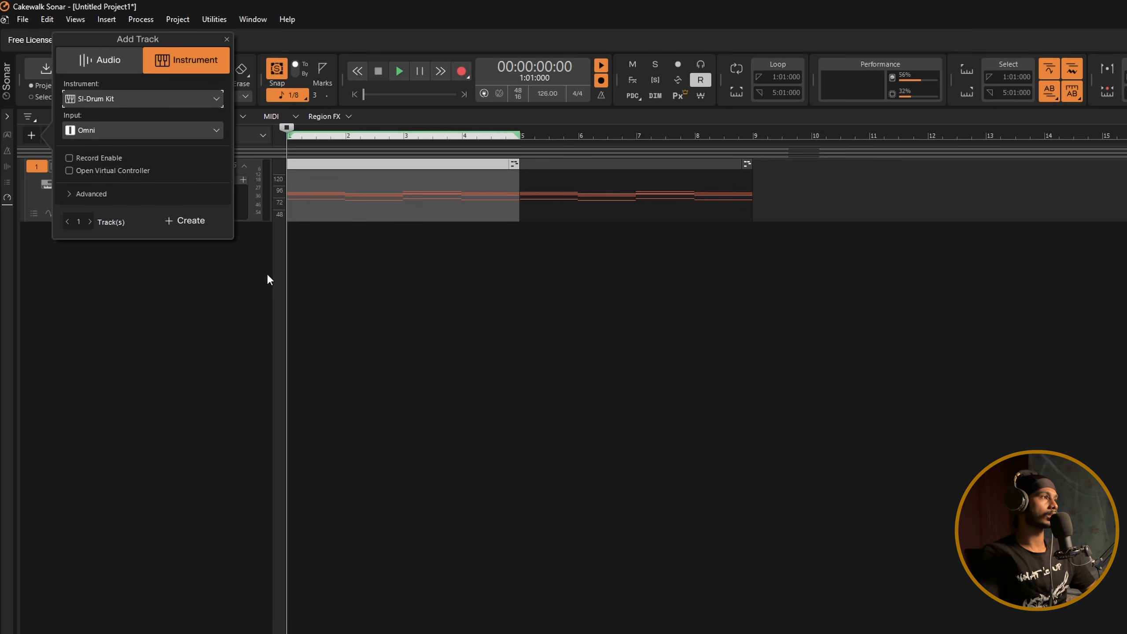
left_click(187, 220)
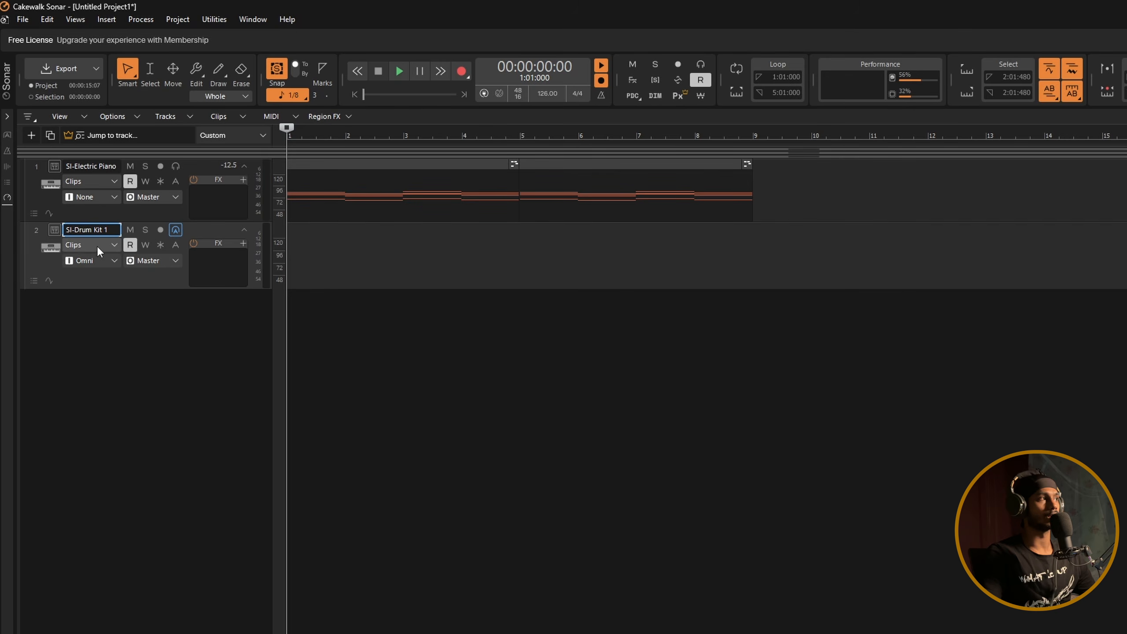
- Open the Step Sequencer for the drum kit track
right_click(448, 253)
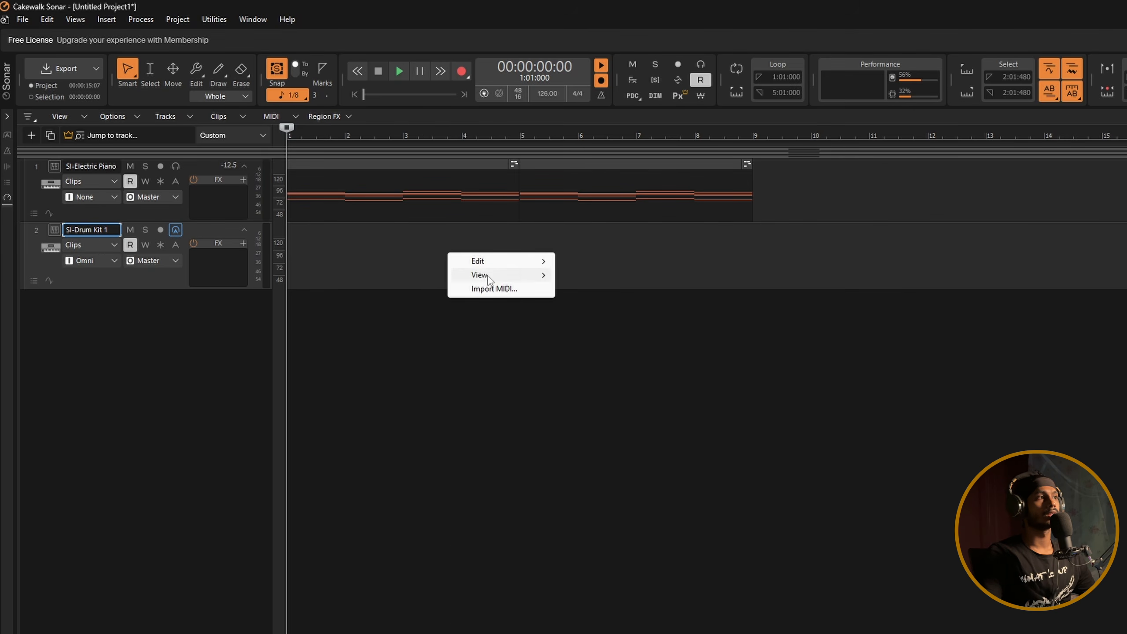
mouse_move(513, 280)
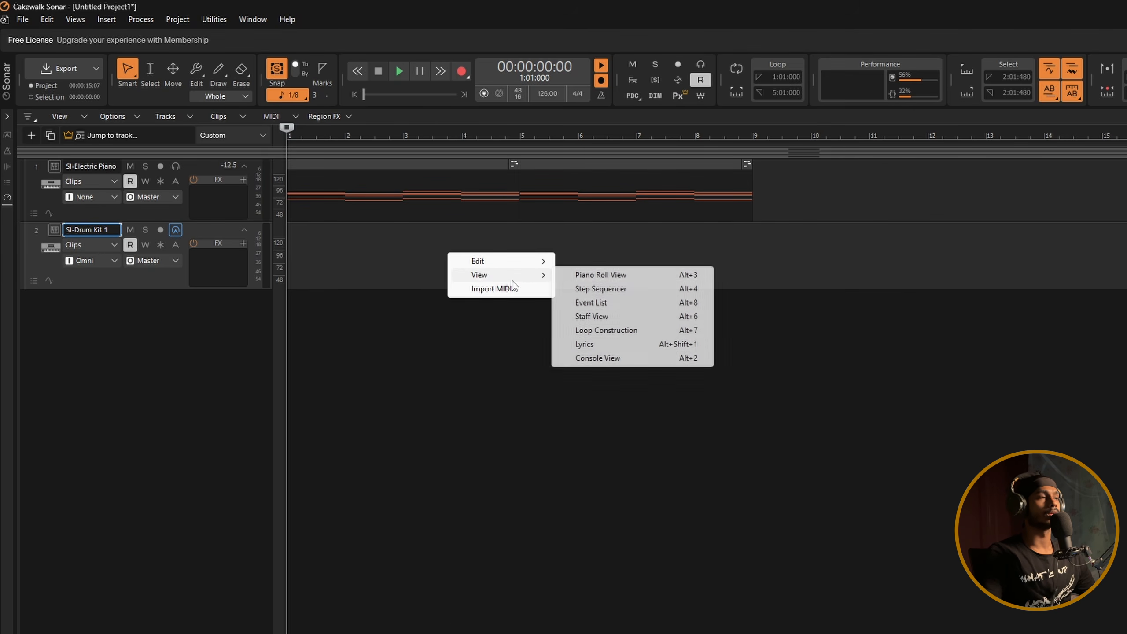
left_click(612, 289)
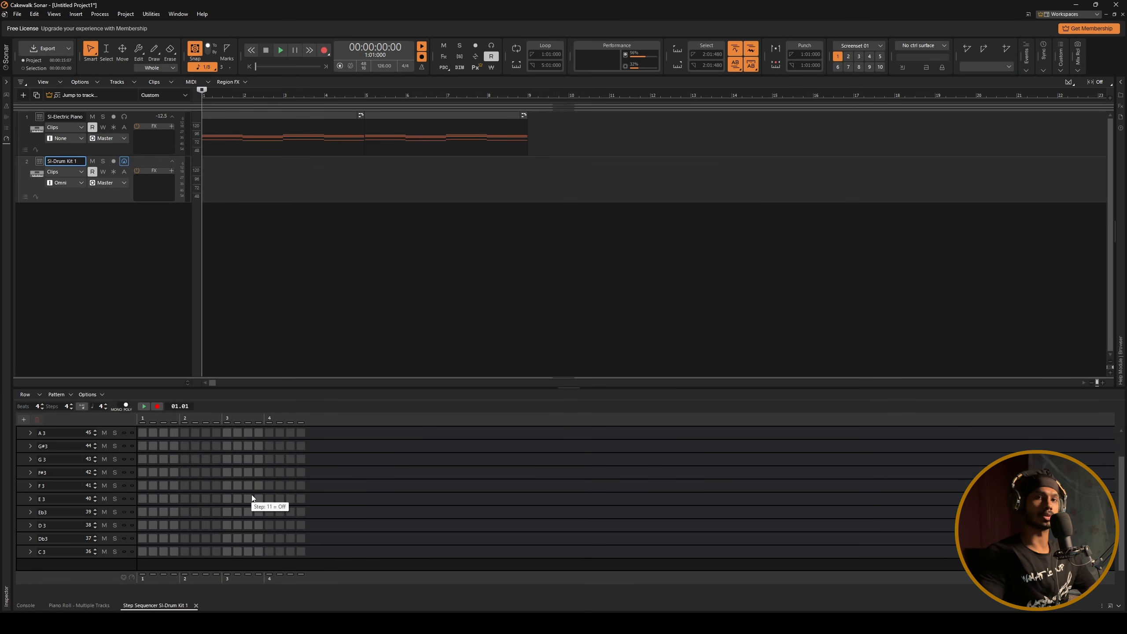
- Load the Big Room Kit program in the SI-Drum Kit, audition its kick and hi-hat, and close the plug-in
left_click(40, 161)
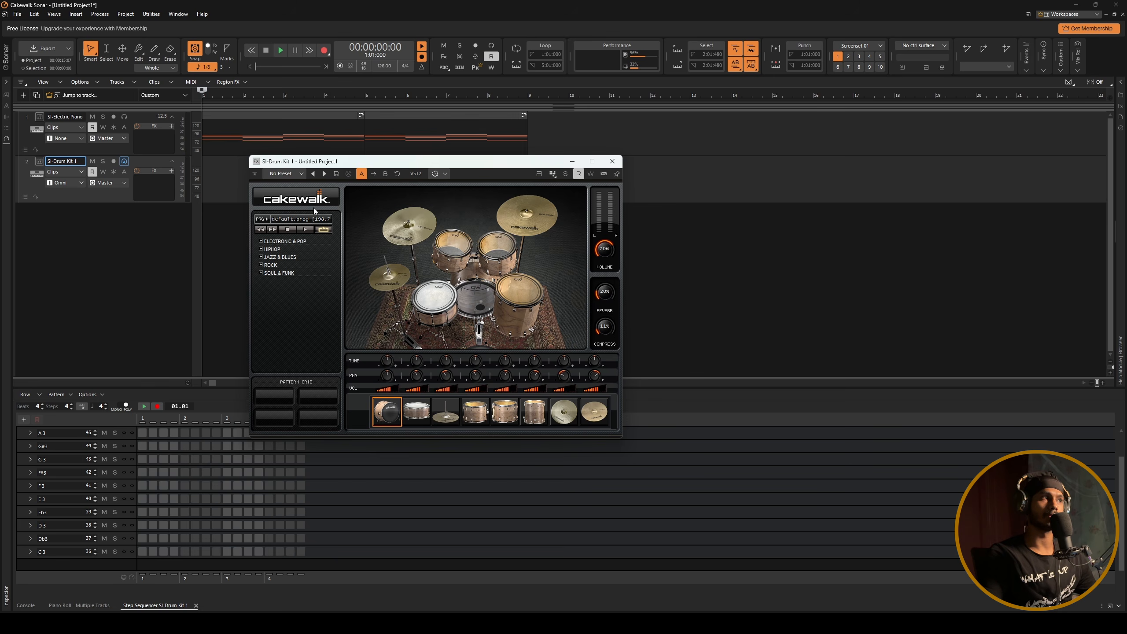
left_click(302, 220)
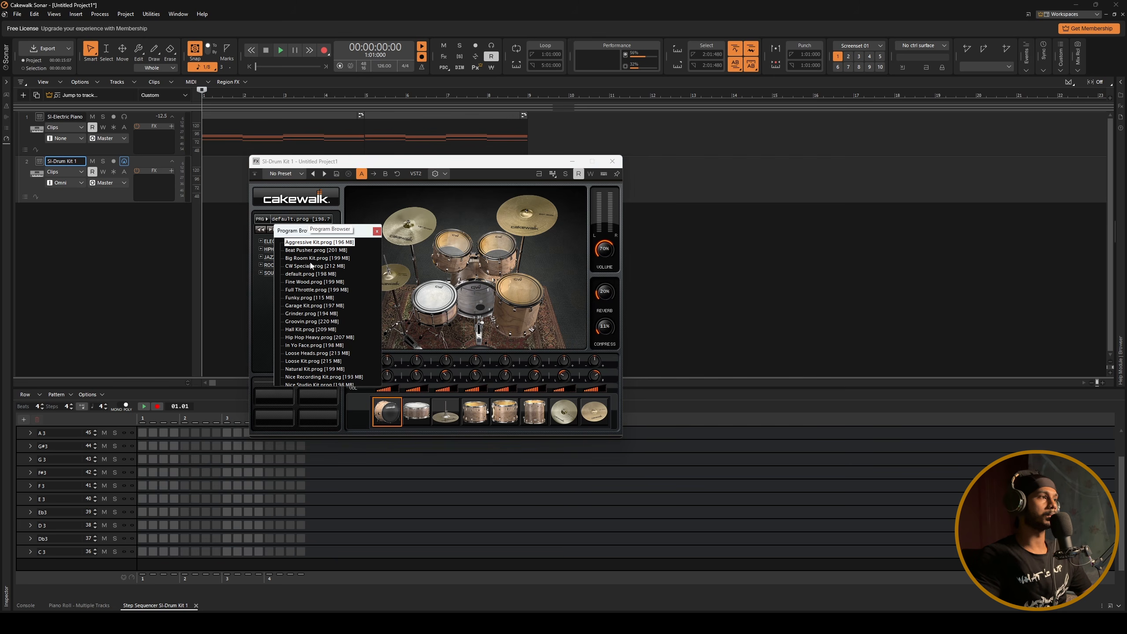
double_click(309, 259)
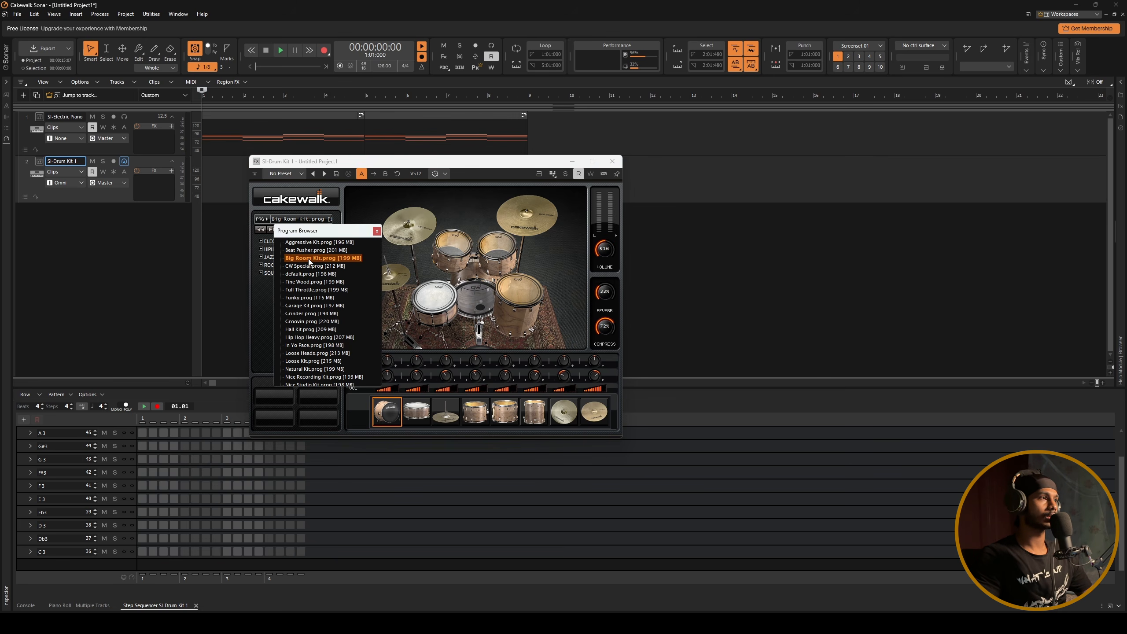
left_click(377, 232)
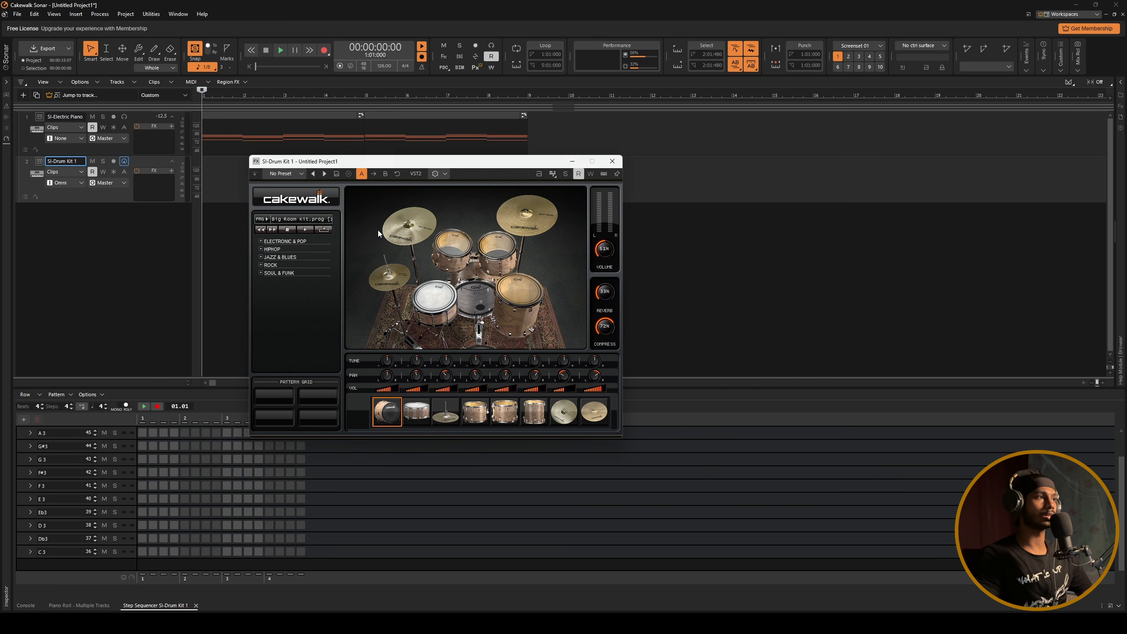
left_click(375, 402)
left_click(446, 410)
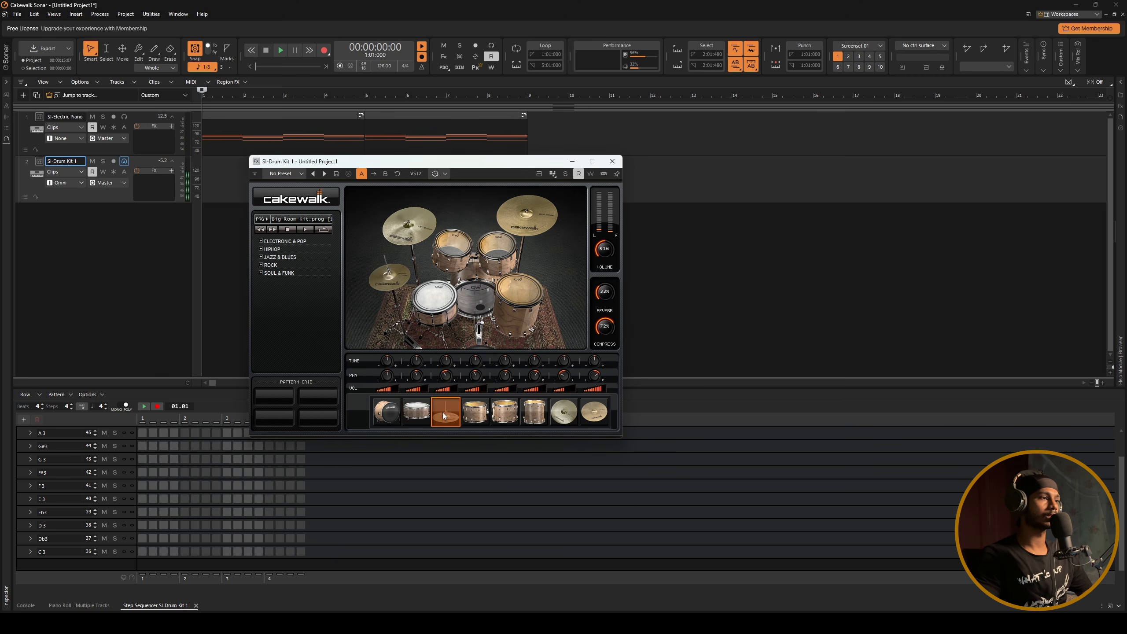
left_click(613, 162)
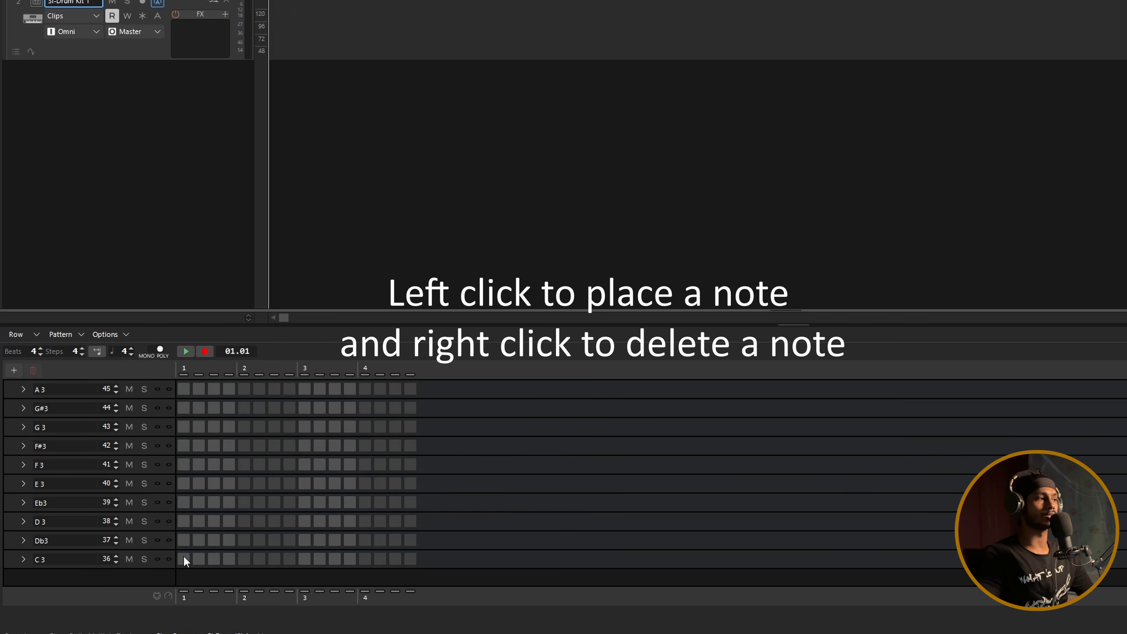
- Place a C3 hit on the first step of each of the four beats in the drum pattern
left_click(184, 559)
left_click(244, 559)
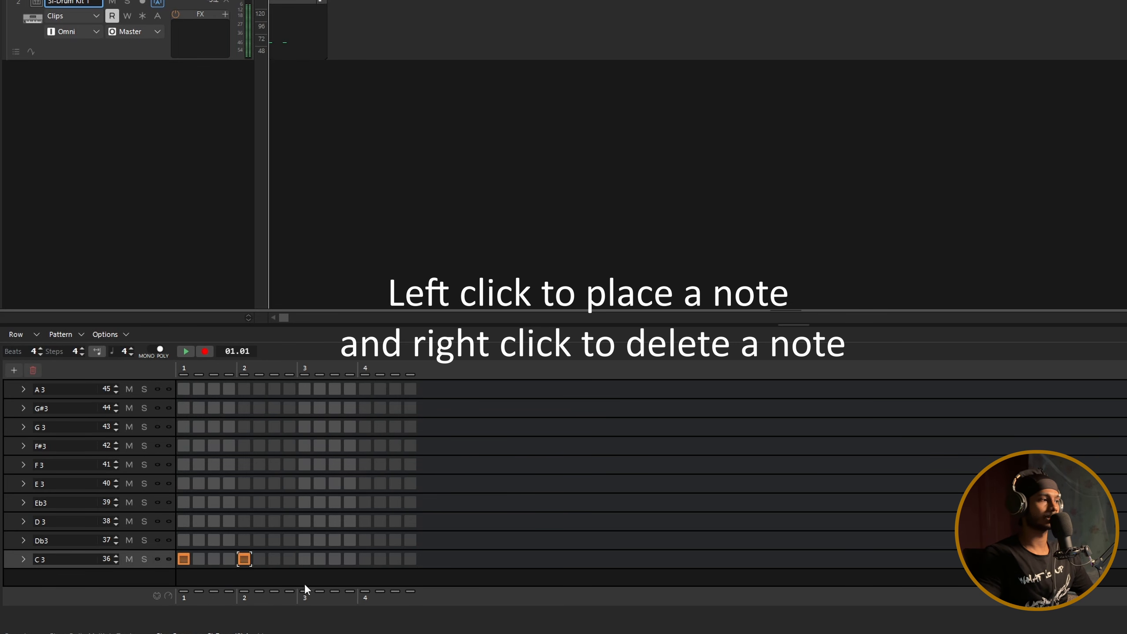
left_click(306, 559)
left_click(364, 559)
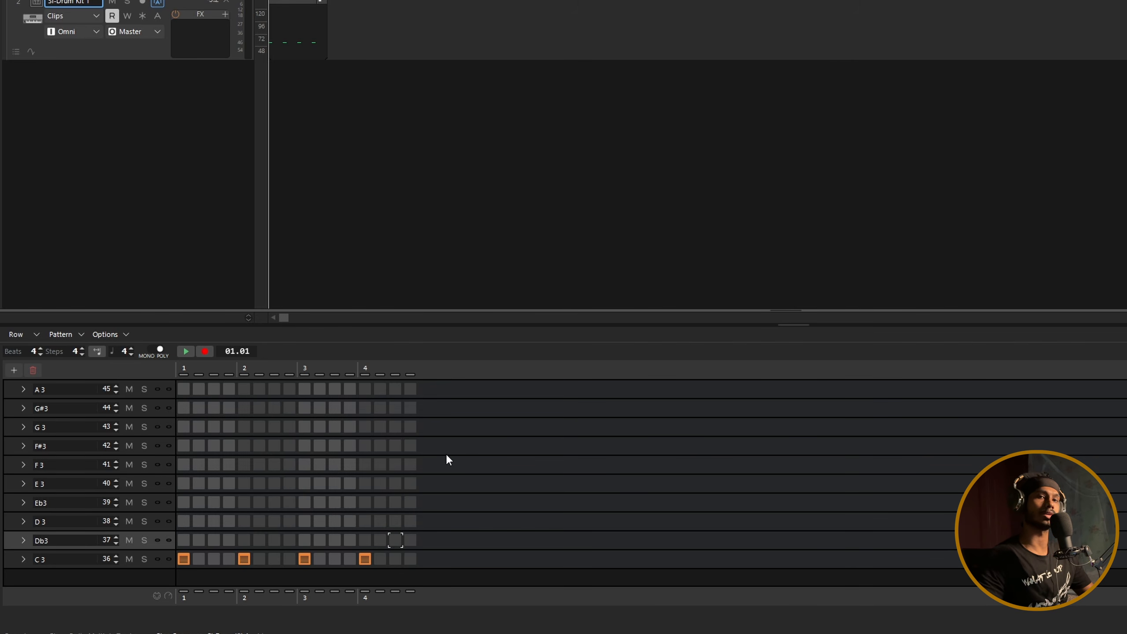
- Add D3 hits on beats 2 and 4, Db3 hits on steps 3, 8, 12 and 15, and F#3 hits on every odd step
left_click(364, 520)
left_click(244, 521)
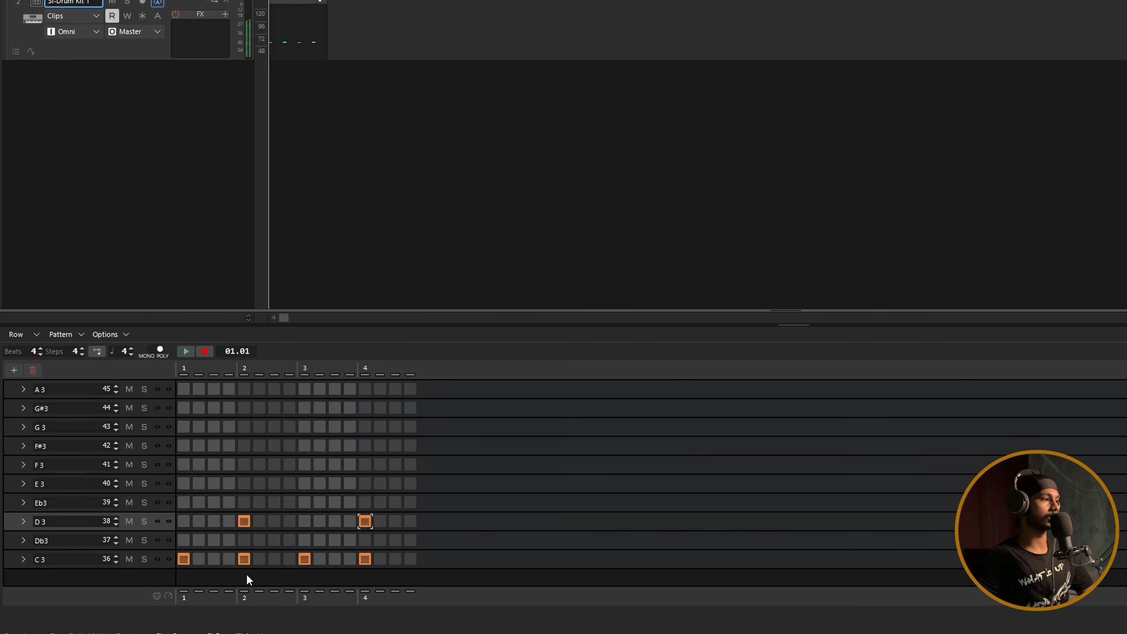
left_click(214, 540)
left_click(290, 540)
left_click(350, 540)
left_click(395, 540)
- Play the drum pattern together with the electric piano from the project start
key("space")
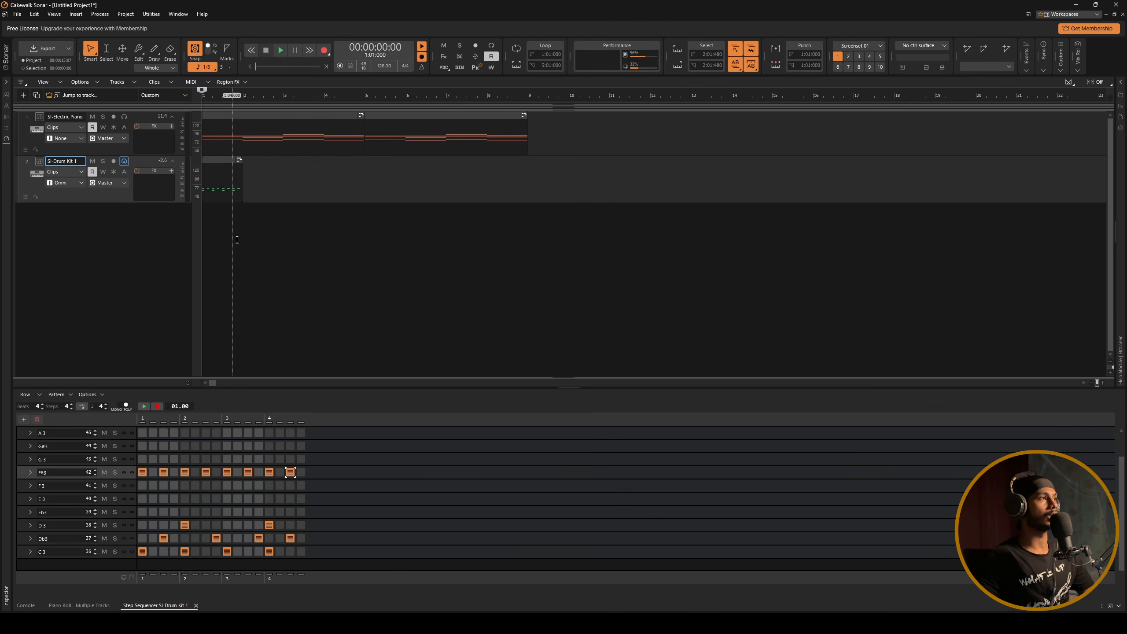
scroll(234, 177, "up", 2)
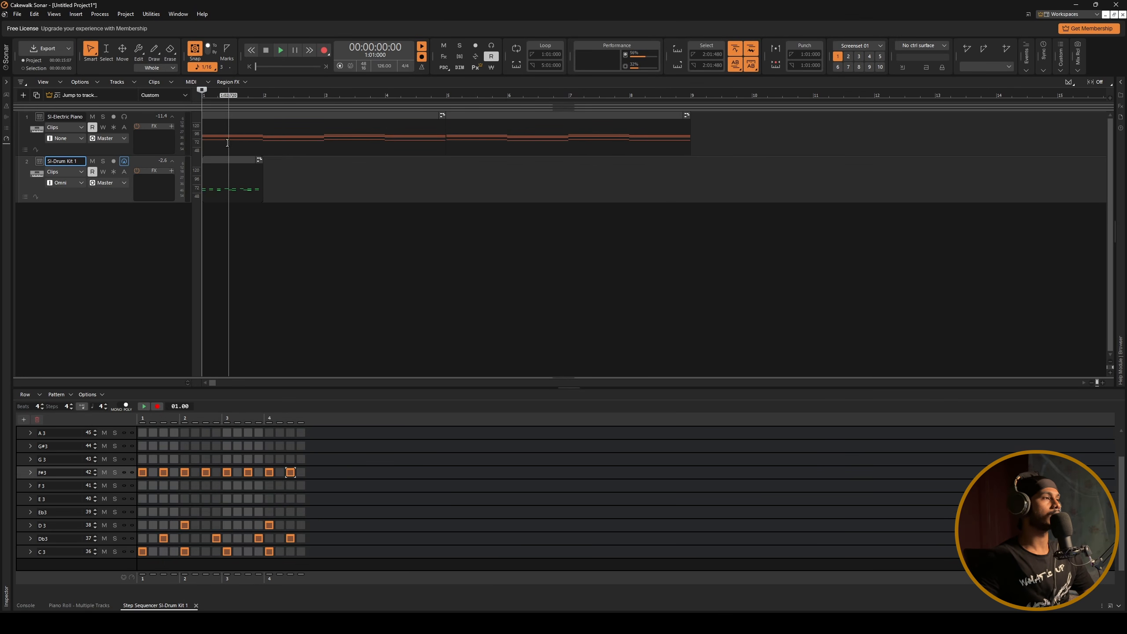
key("space")
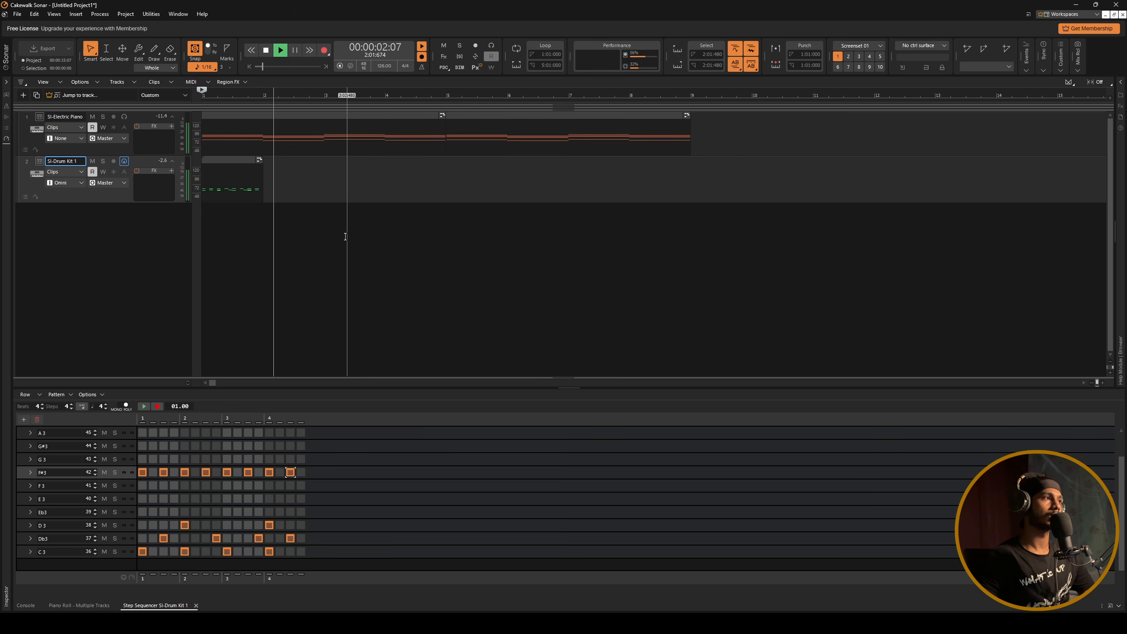
key("space")
- Duplicate the one-measure drum clip seven times end to end so it fills measures 1 to 8
left_click(233, 177)
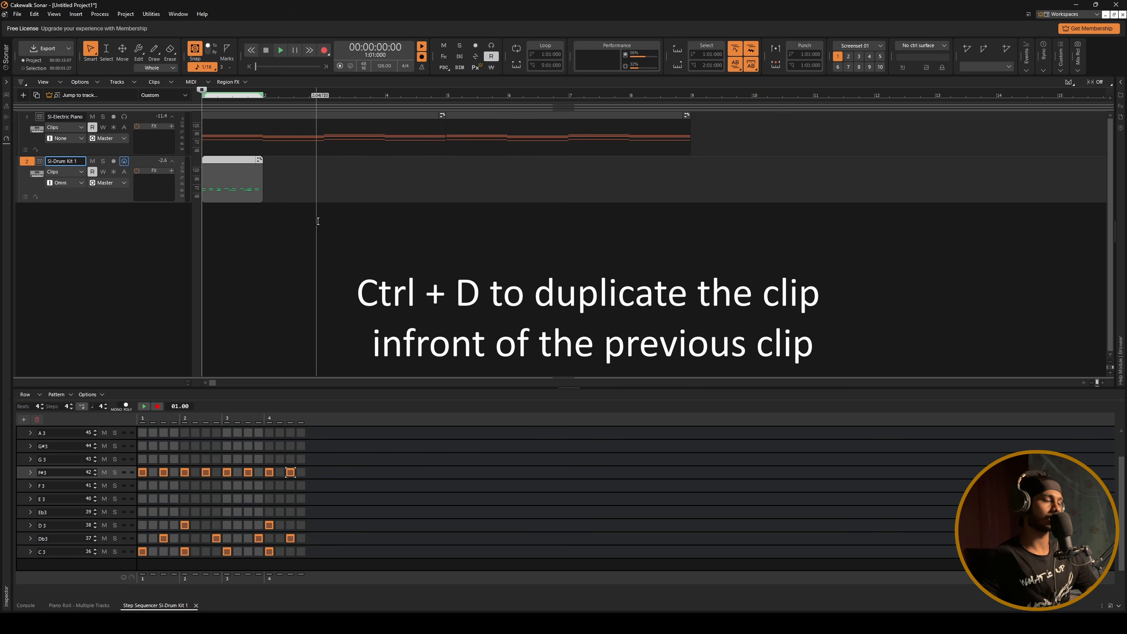
key("ctrl+d")
key("ctrl+d")
key("ctrl+d")
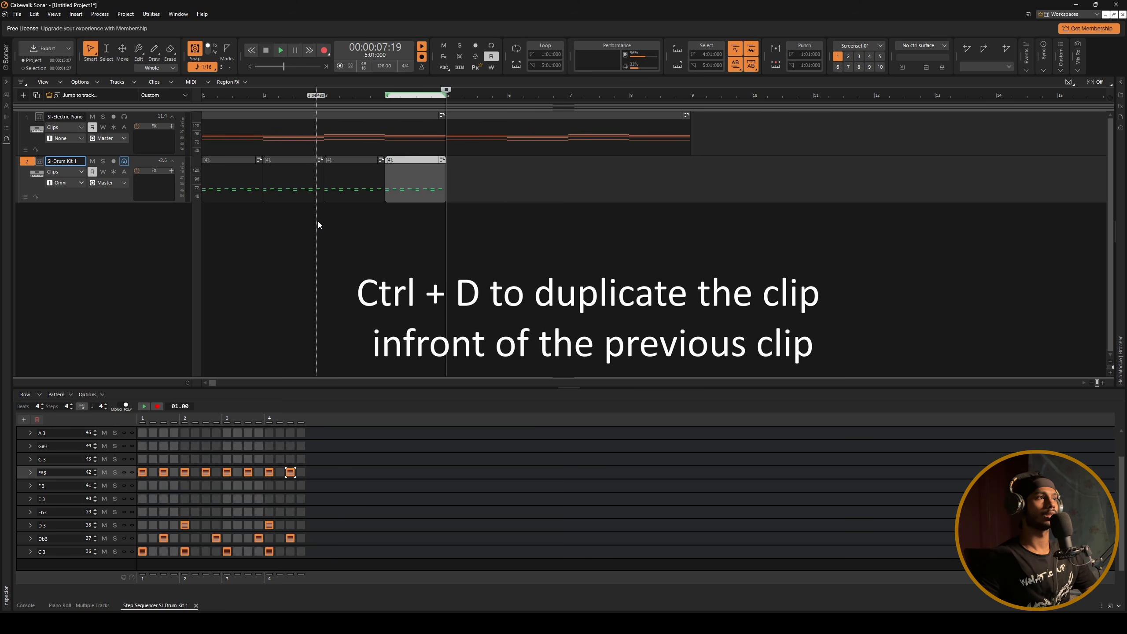
key("ctrl+d")
key("ctrl+d")
key("ctrl+d")
key("ctrl+d")
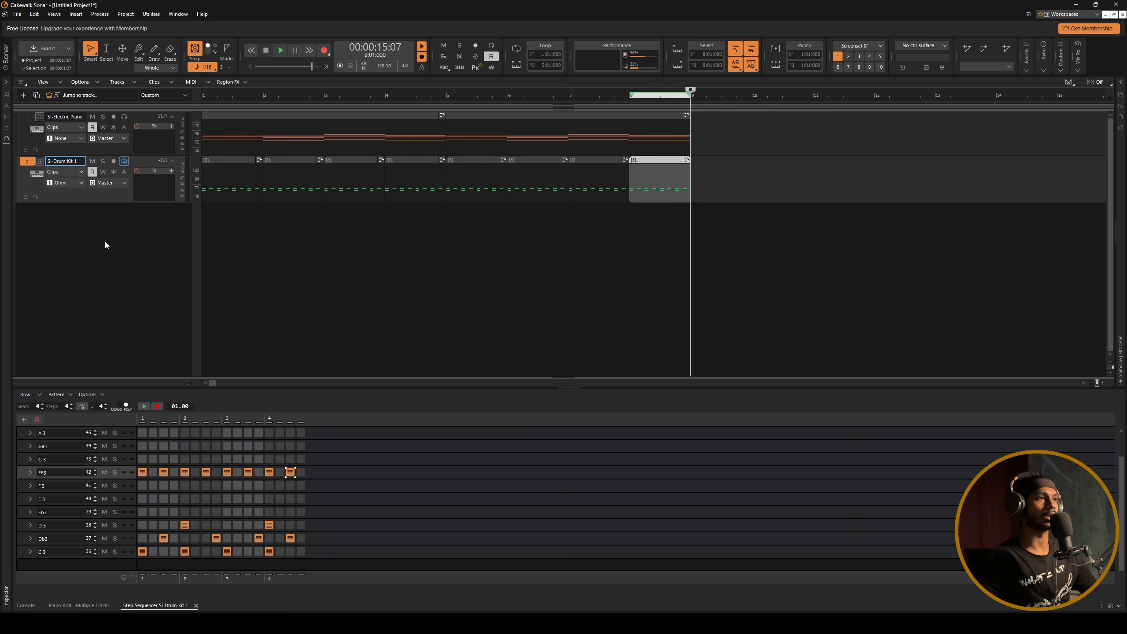
- Return the playhead to the project start and play the eight-measure piano and drum arrangement
scroll(287, 241, "down", 3)
scroll(214, 202, "up", 2)
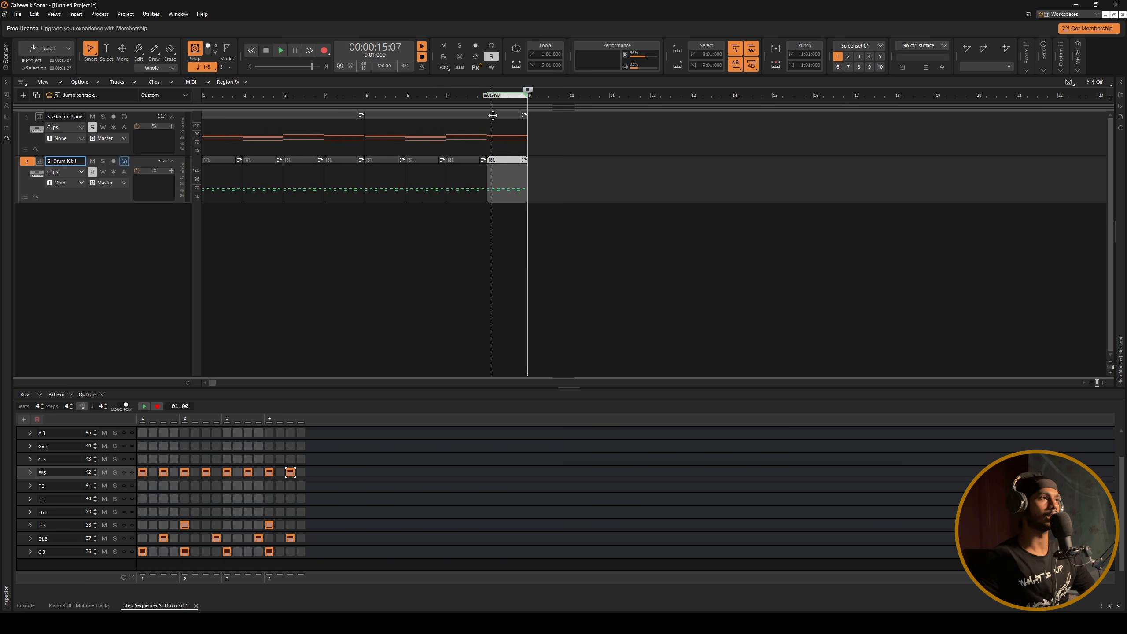
mouse_move(528, 90)
left_mouse_down()
mouse_move(402, 99)
mouse_move(168, 161)
left_mouse_up()
scroll(276, 231, "up", 1)
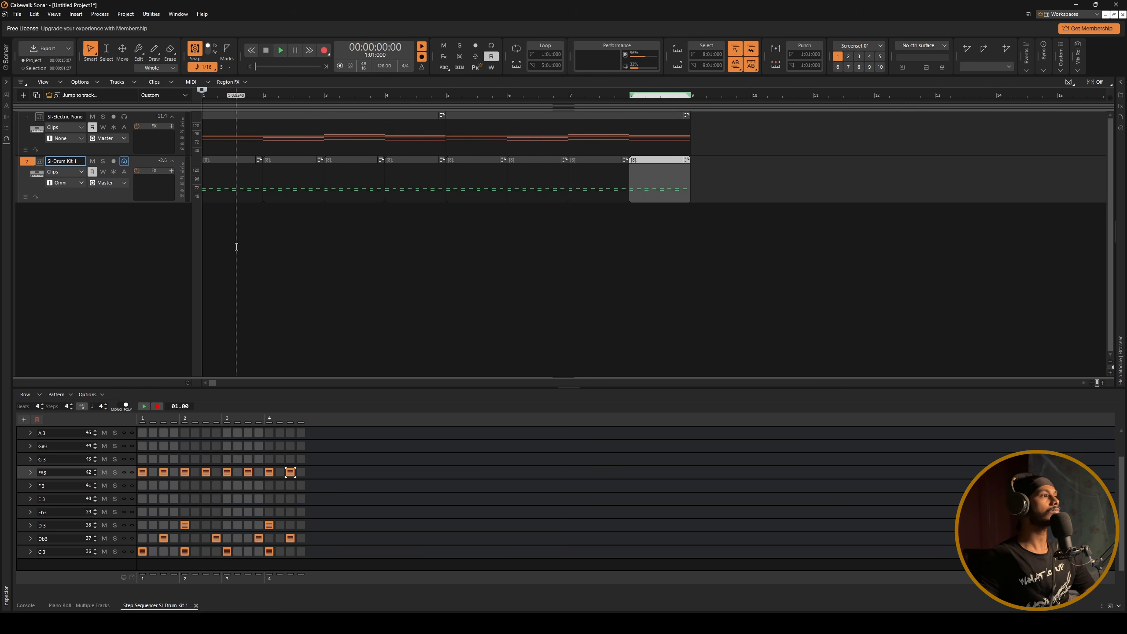
key("space")
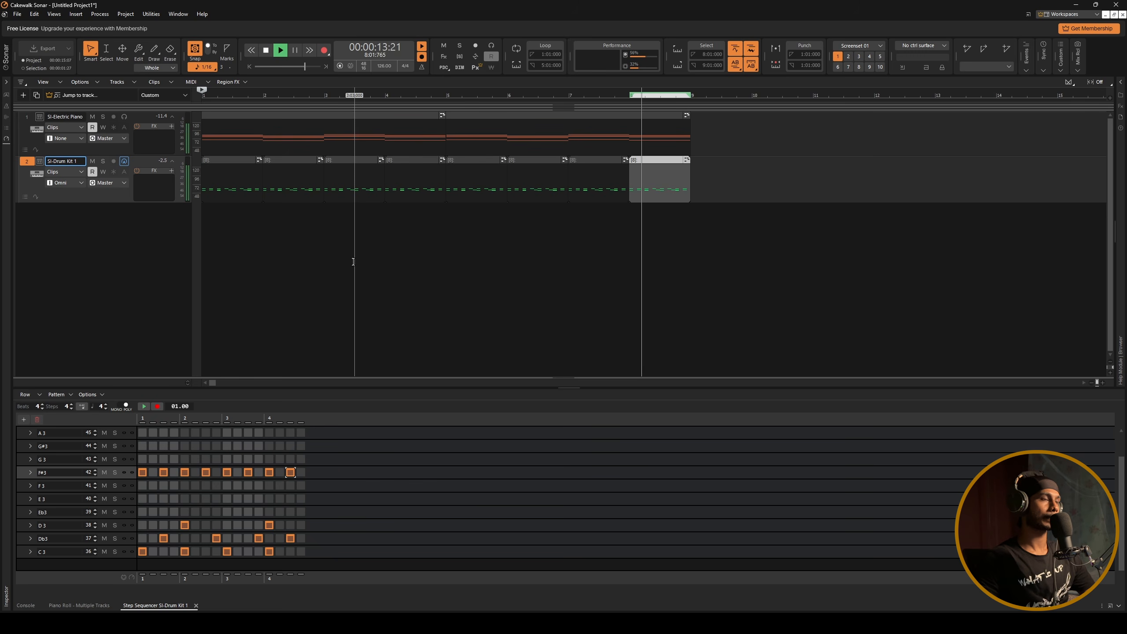
key("space")
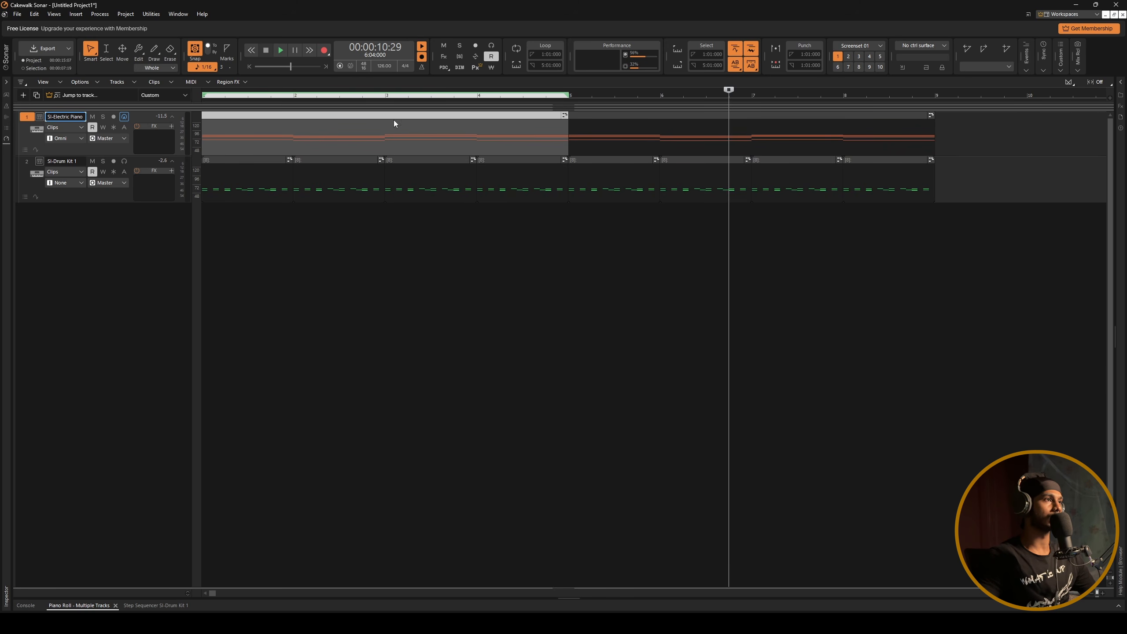
- Open the electric piano notes in the full-screen piano roll and lower the D6 note in measure 3 to C6
left_click(353, 148)
key("shift+d")
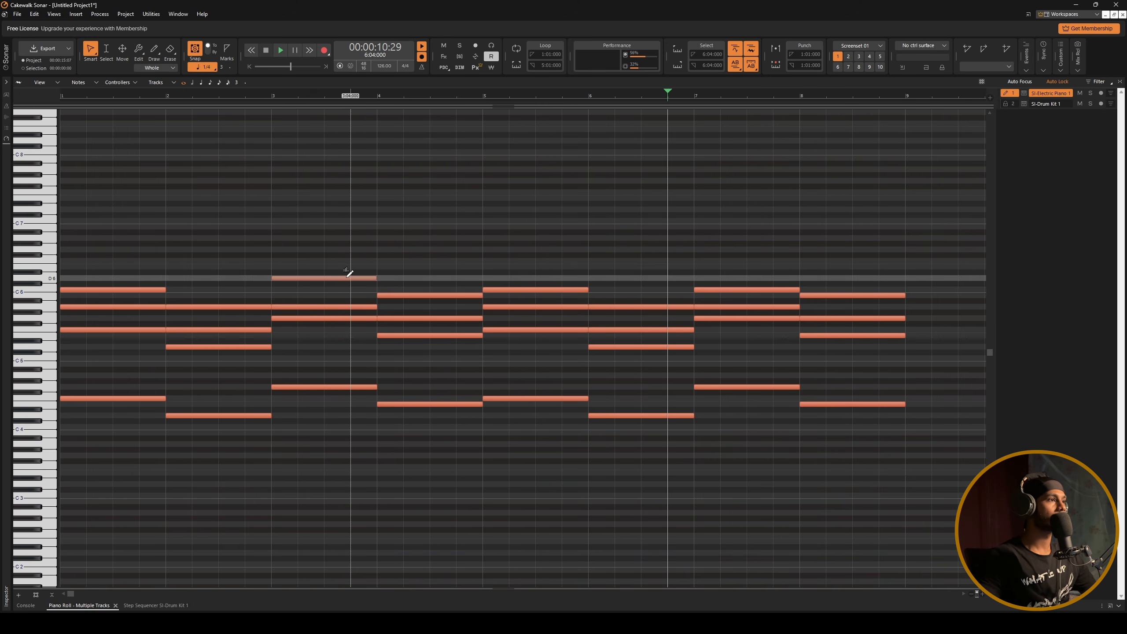
left_click_drag(343, 278, 344, 289)
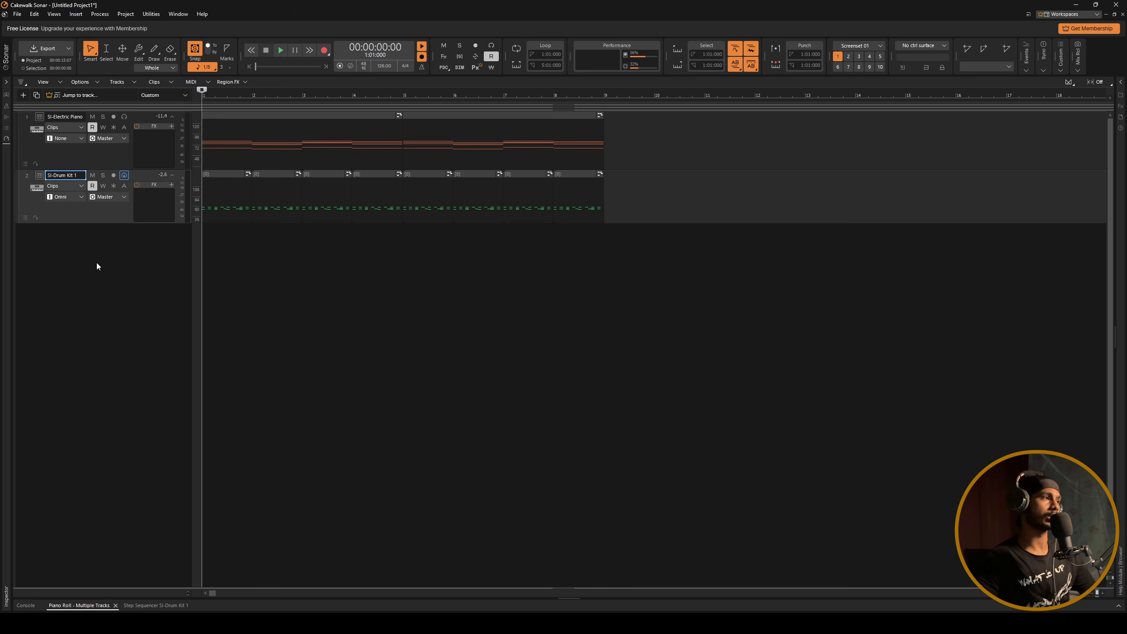
- Add a new instrument track using SI-Bass Guitar with Omni input
right_click(94, 262)
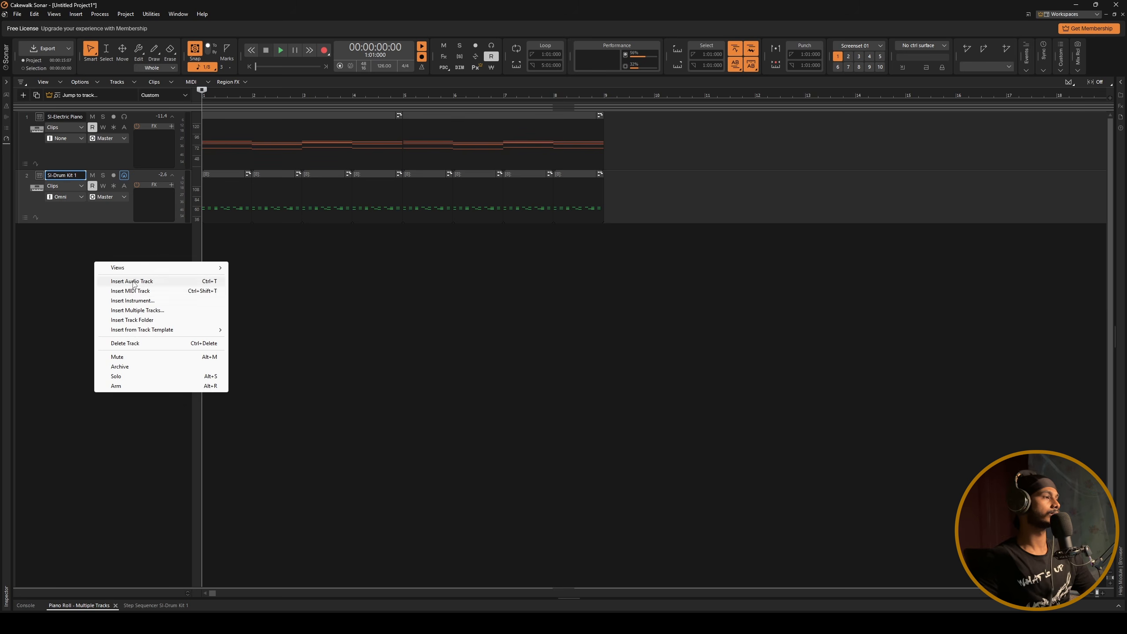
left_click(140, 301)
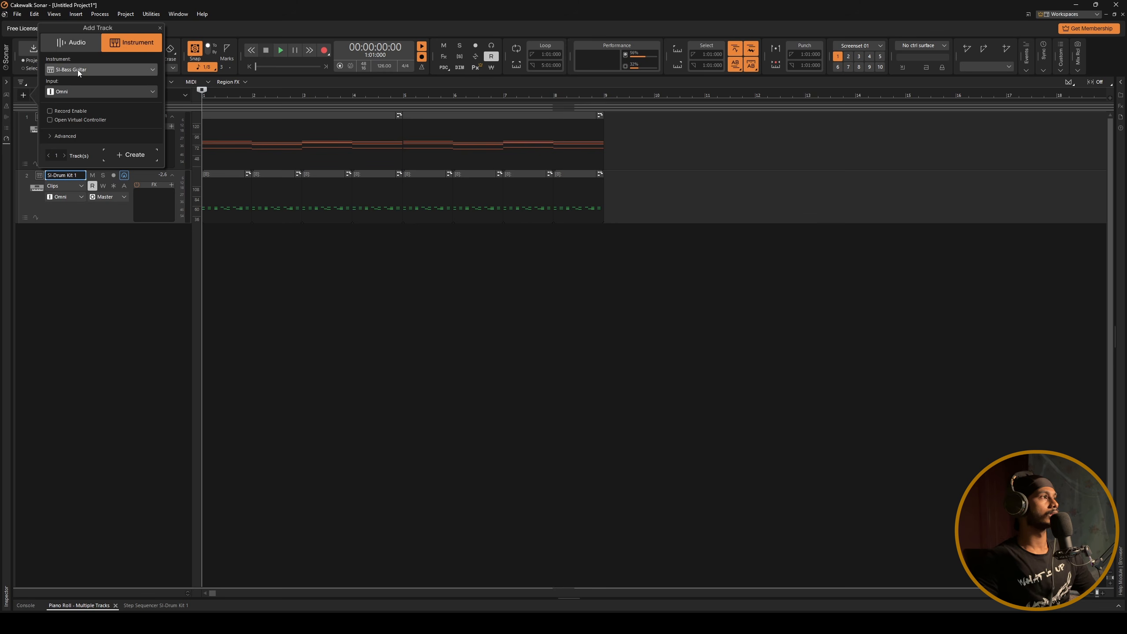
left_click(78, 70)
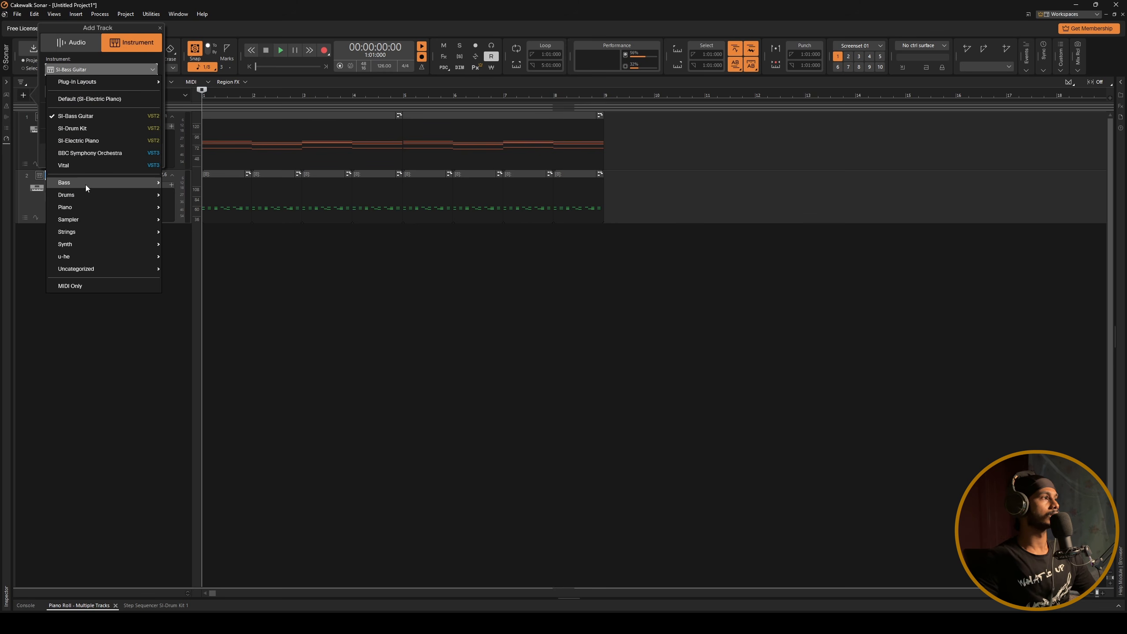
mouse_move(86, 184)
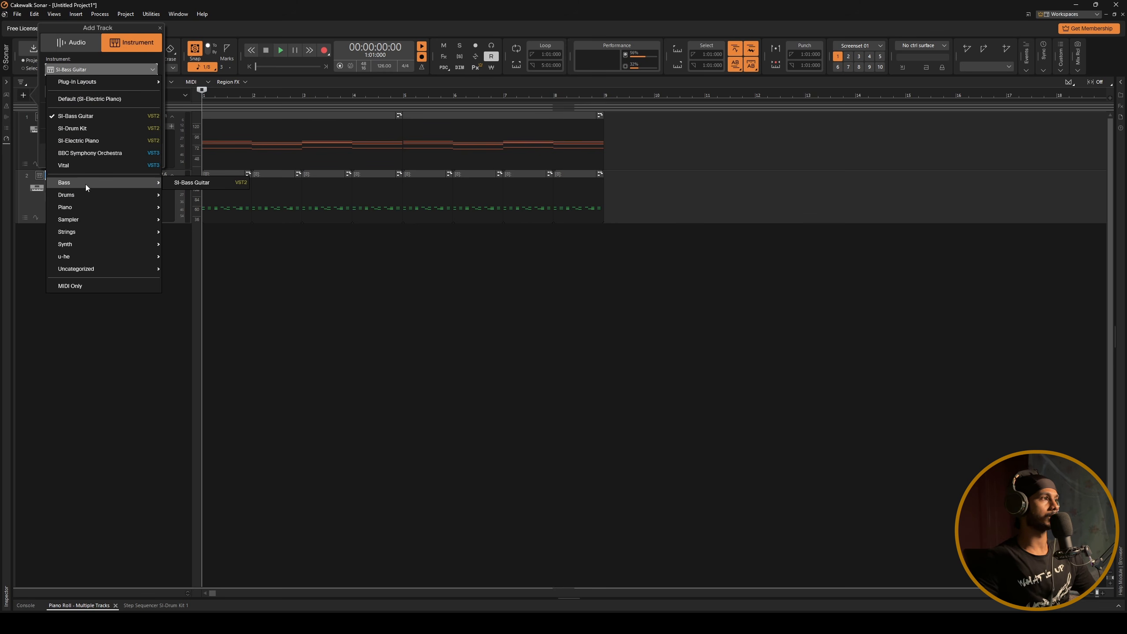
left_click(199, 184)
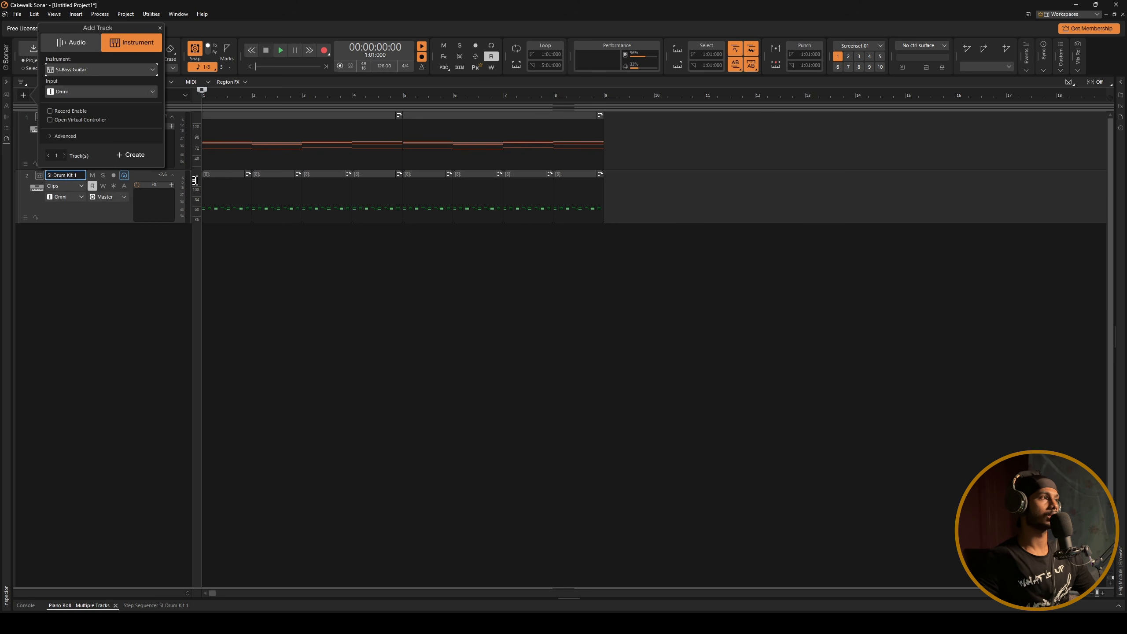
left_click(134, 155)
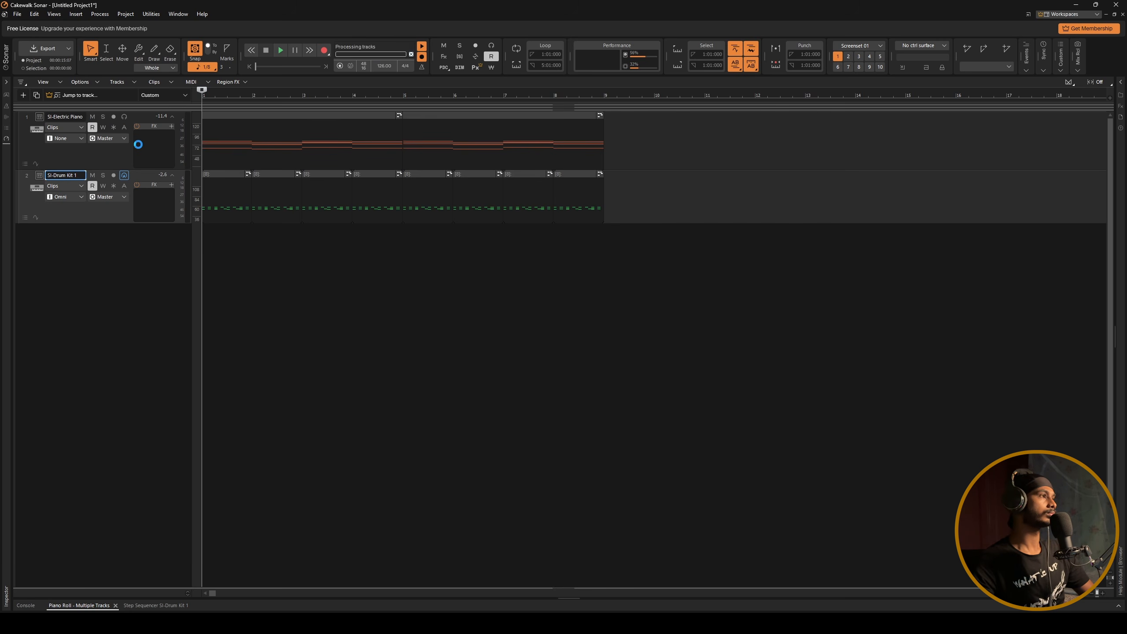
left_click_drag(110, 254, 110, 261)
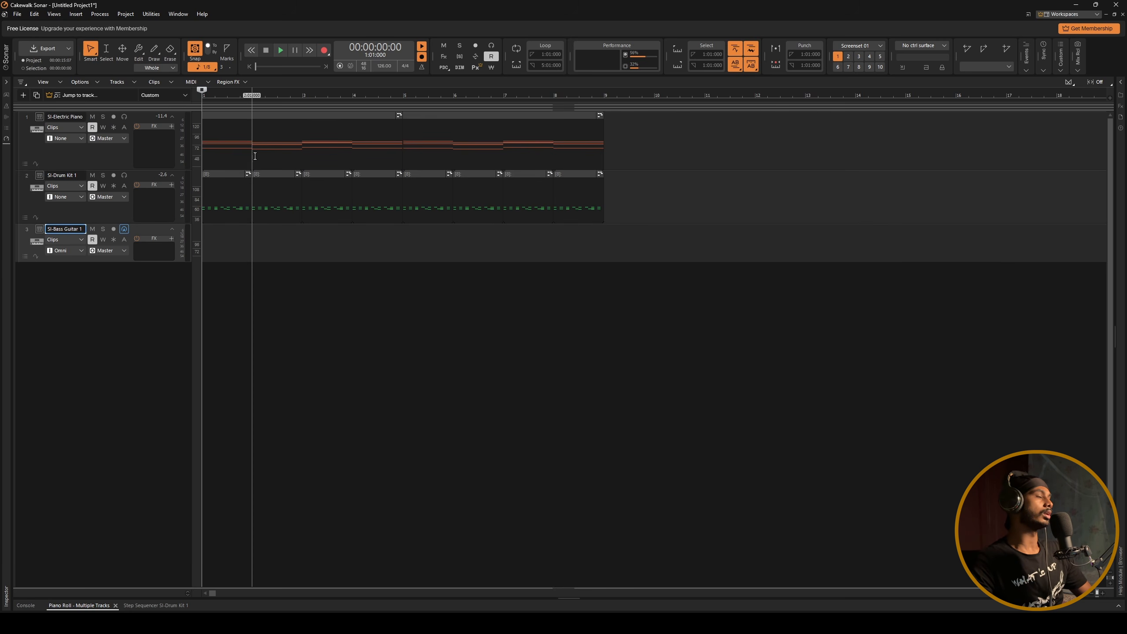
- Copy the lowest electric piano note of each chord in measures 1 to 4 from the piano roll
double_click(264, 117)
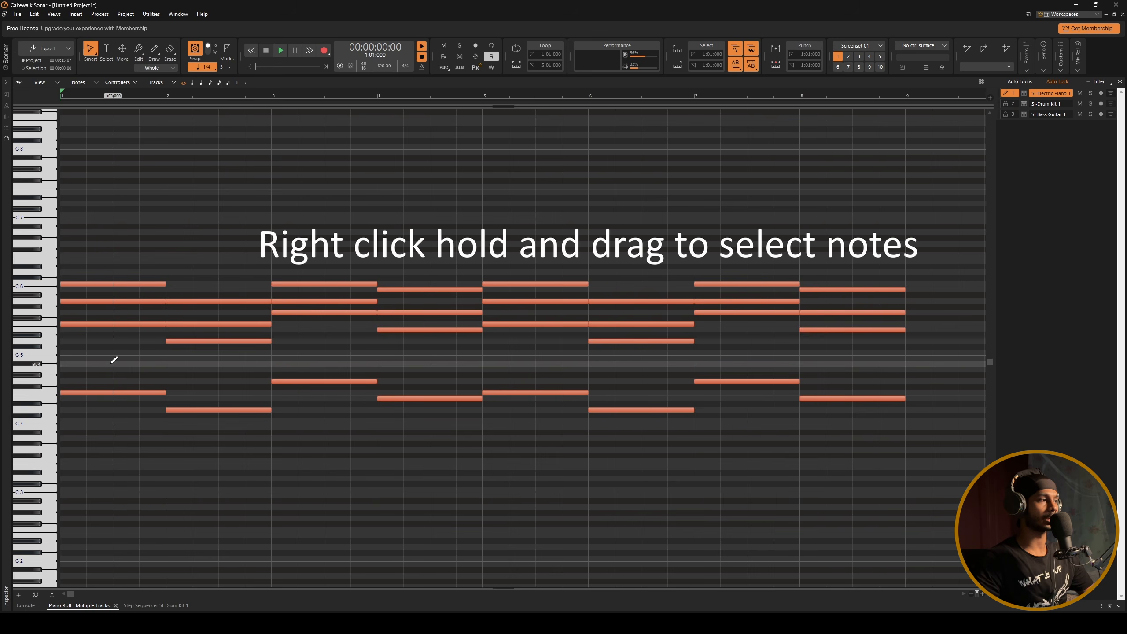
left_click_drag(111, 363, 482, 458)
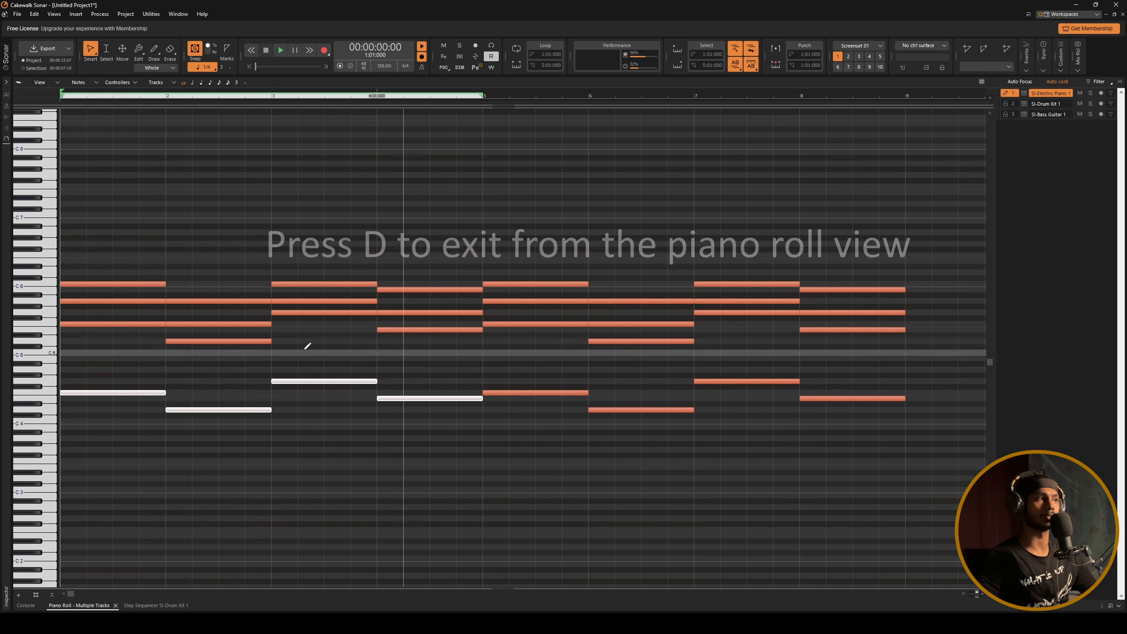
key("d")
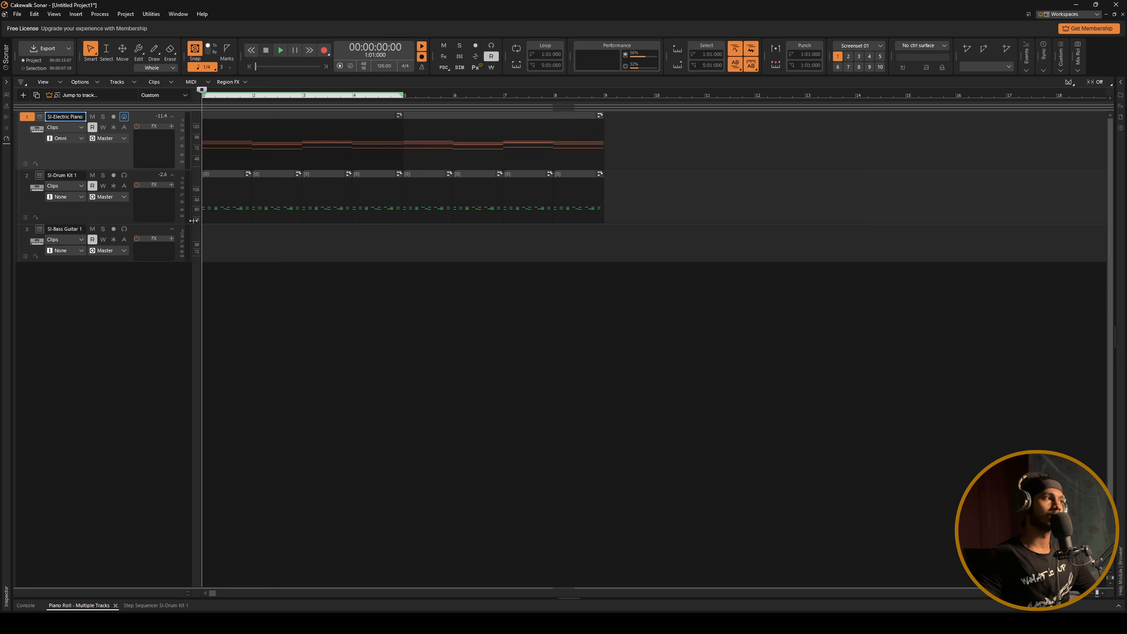
- Paste the copied notes onto the SI-Bass Guitar track at measure 1 and duplicate the clip to fill measures 5 to 8
scroll(227, 266, "up", 2)
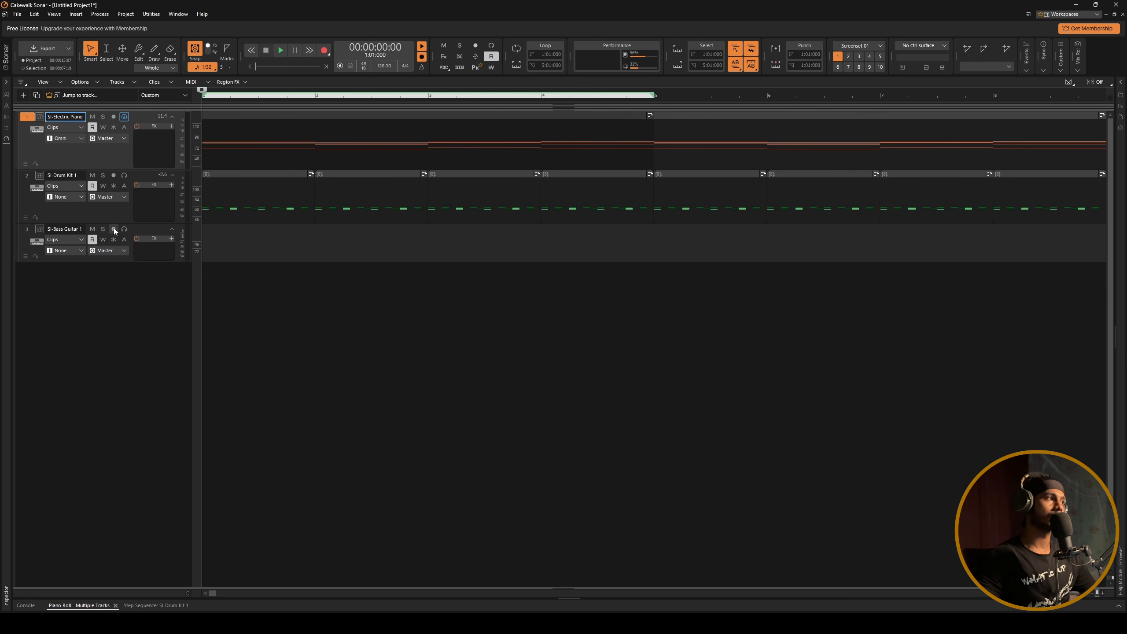
left_click(66, 229)
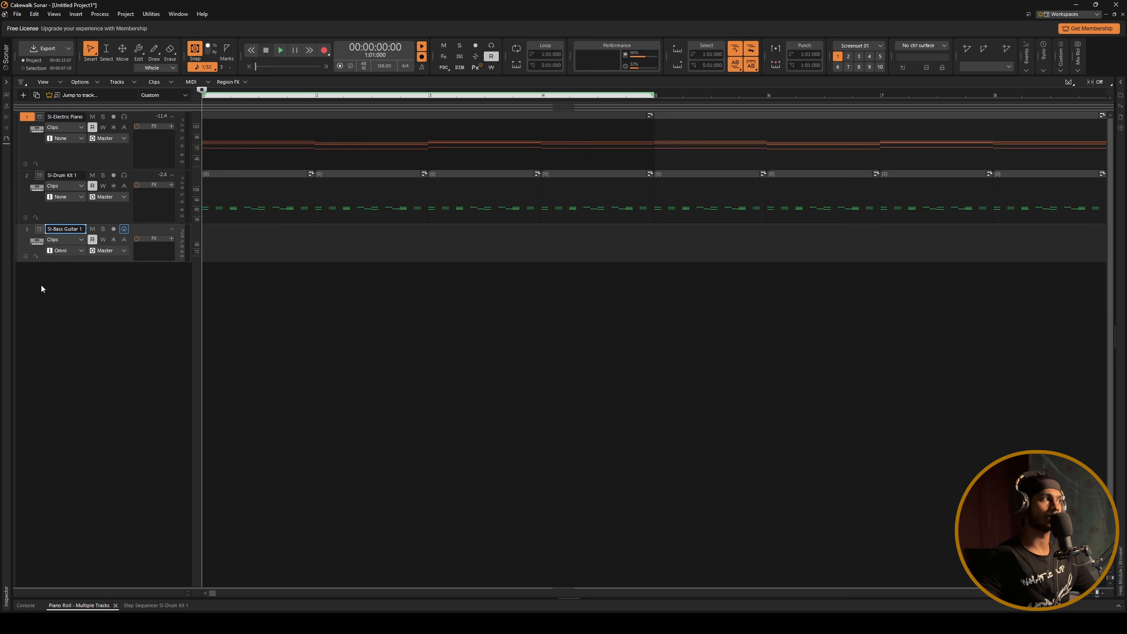
left_click(27, 229)
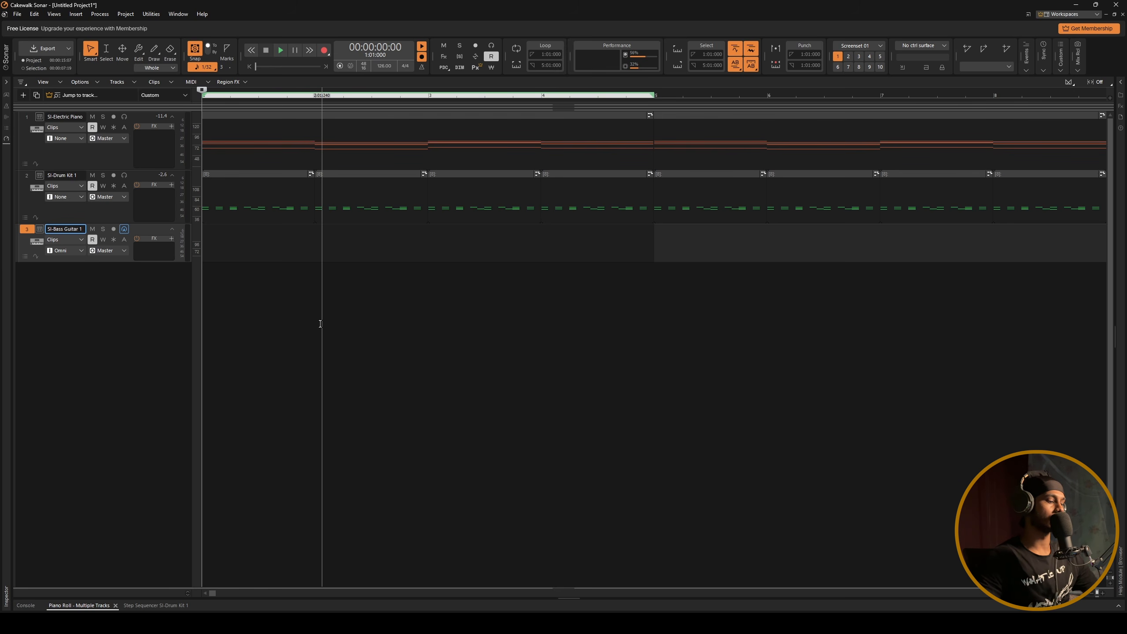
key("ctrl+v")
scroll(321, 325, "down", 3)
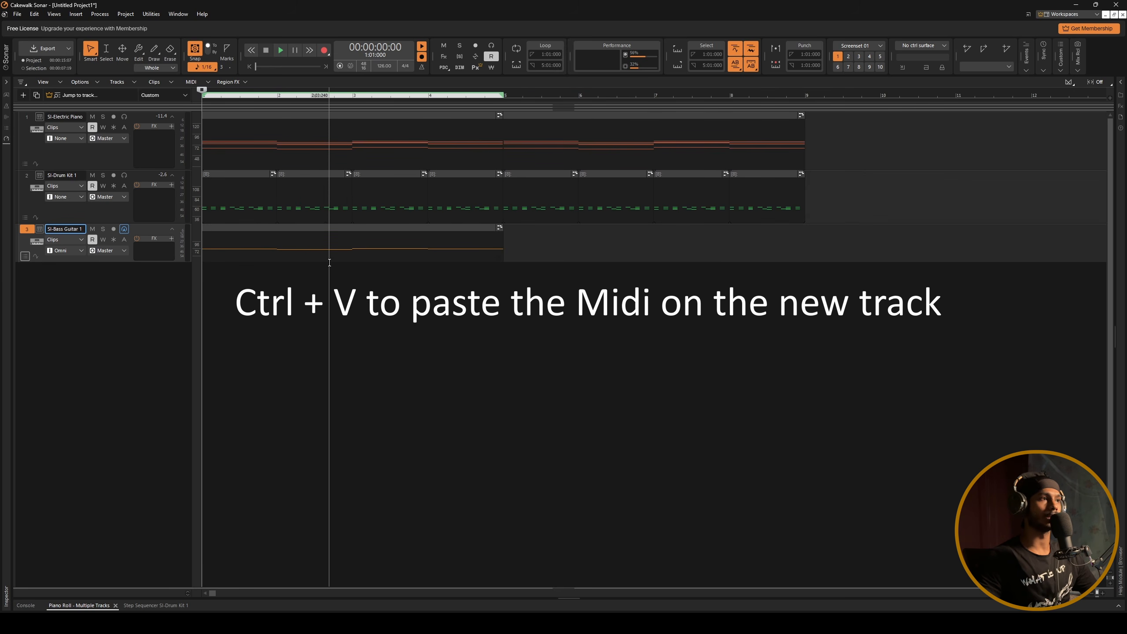
scroll(302, 277, "down", 3)
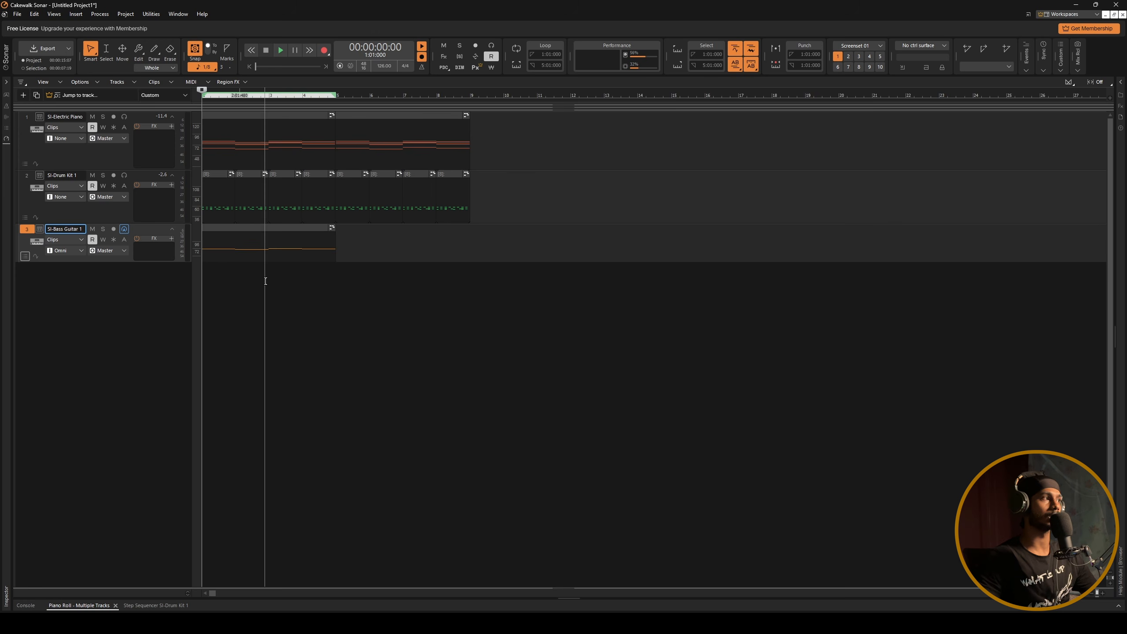
left_click(304, 228)
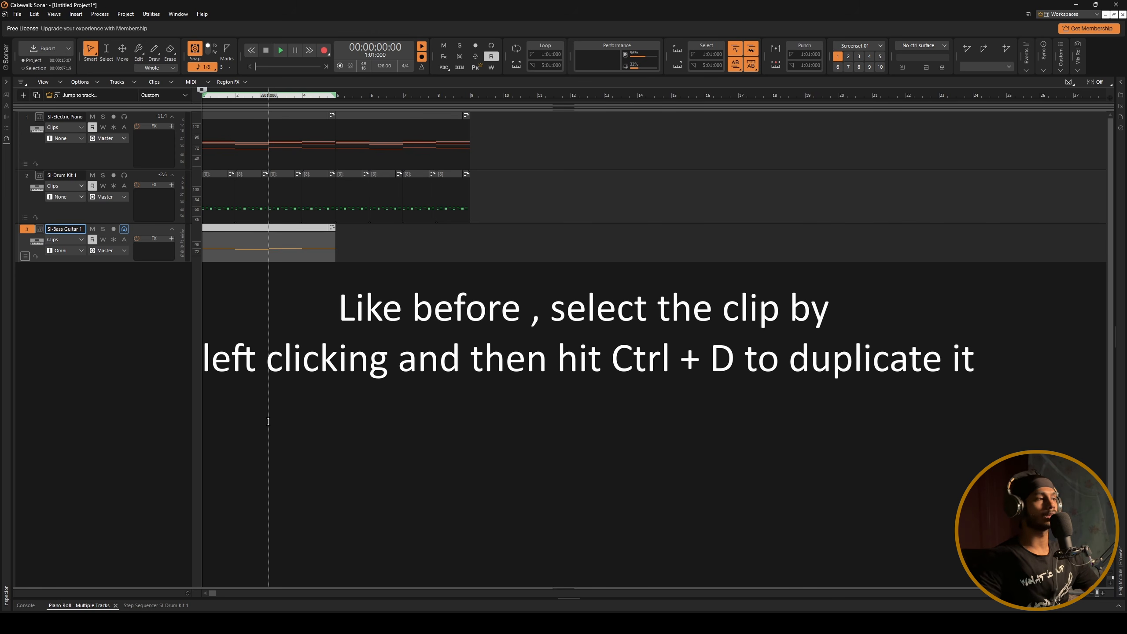
key("ctrl+d")
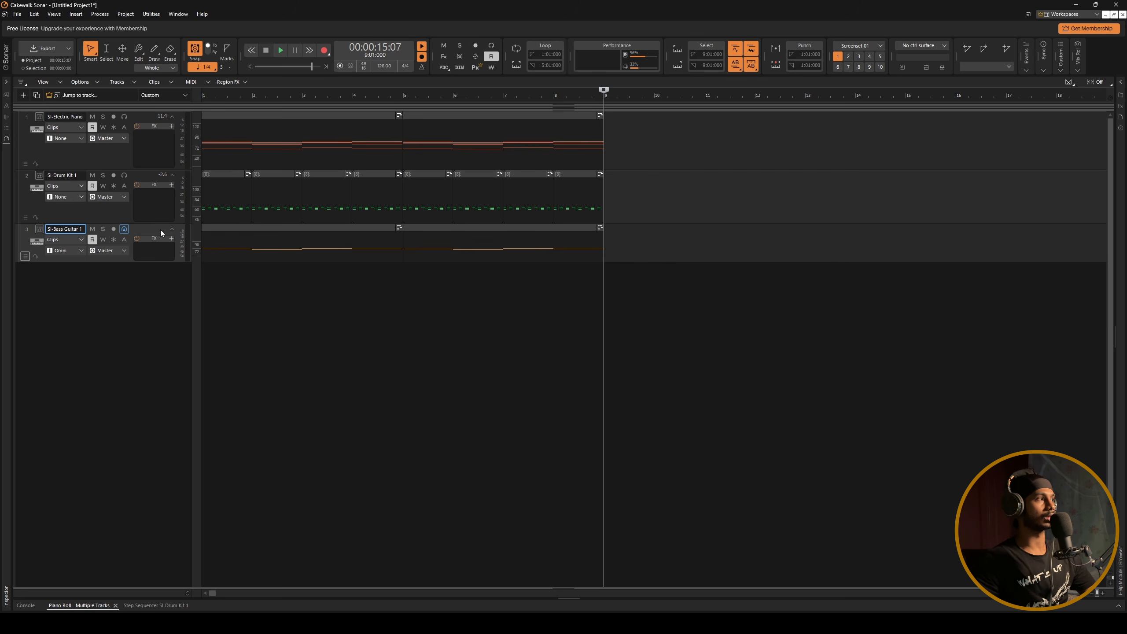
- Load the Bass Man program in SI-Bass Guitar and audition a note on its fretboard
left_click(40, 230)
left_click(287, 223)
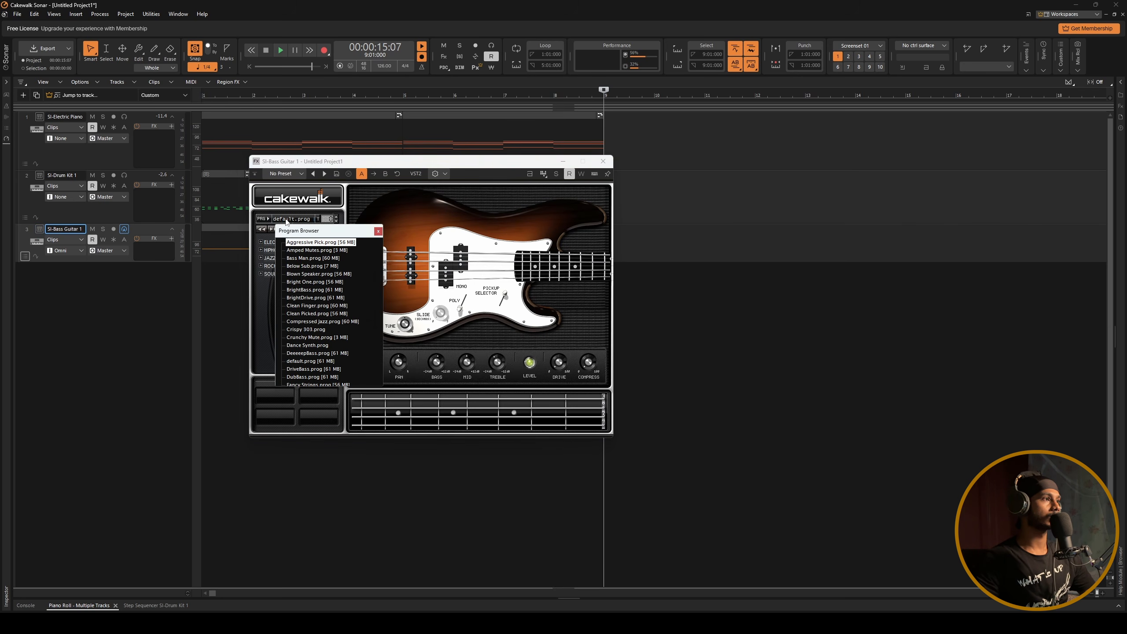
left_click(318, 260)
left_click(477, 413)
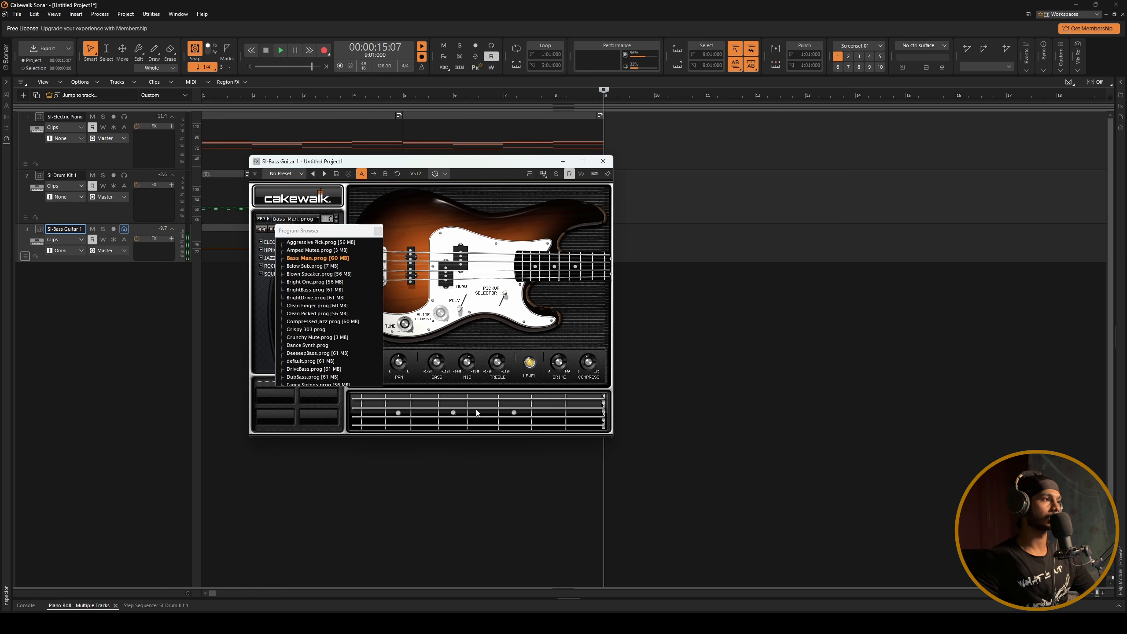
left_click(603, 161)
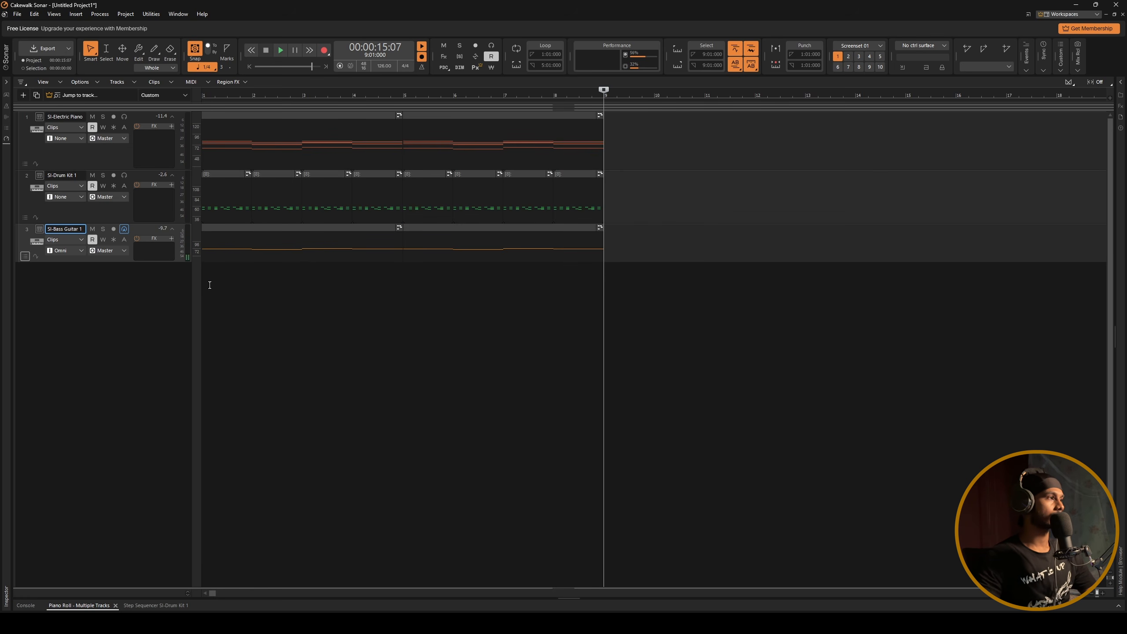
- Select all bass guitar notes in the full-screen piano roll, and play the piano, drum and bass arrangement from the start
key("d")
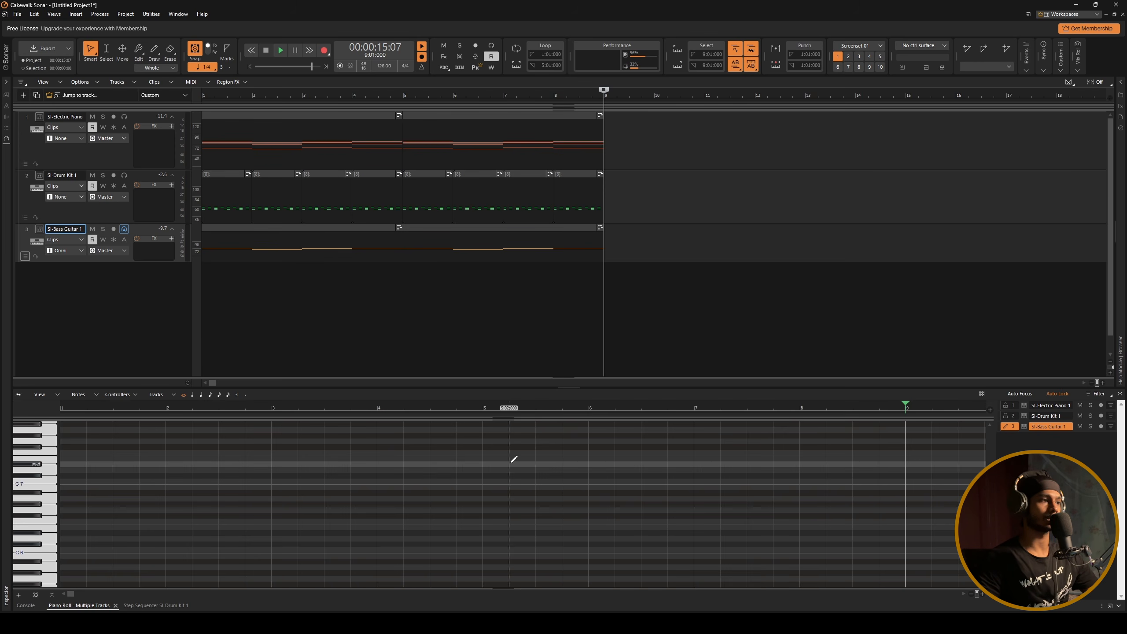
key("shift+d")
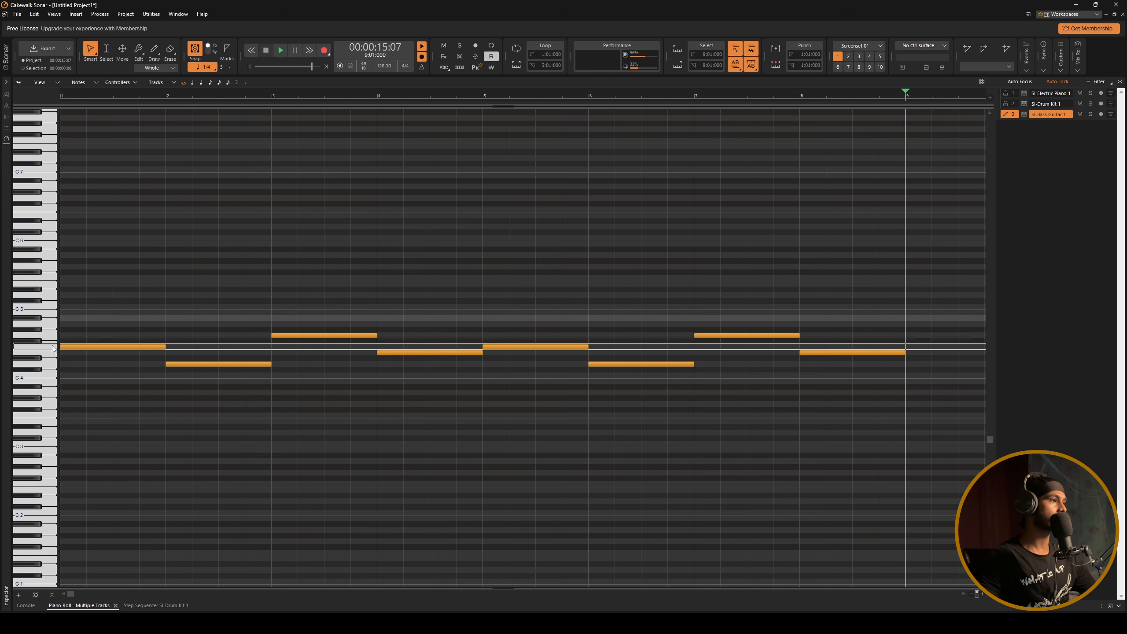
left_click_drag(52, 348, 53, 353)
left_click_drag(116, 251, 757, 497)
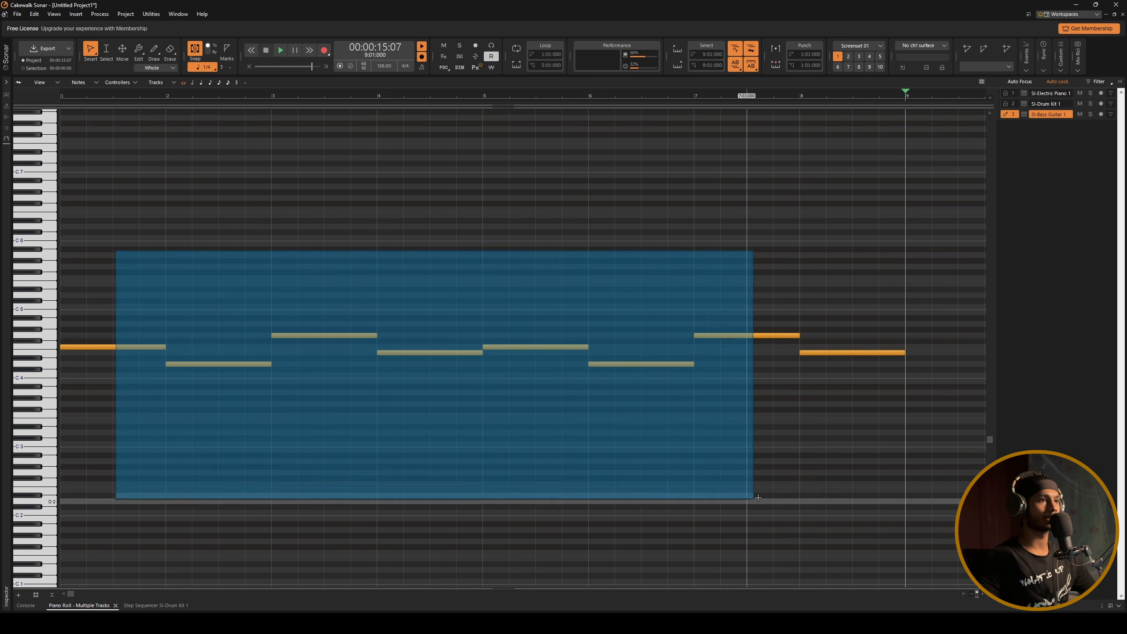
key("space")
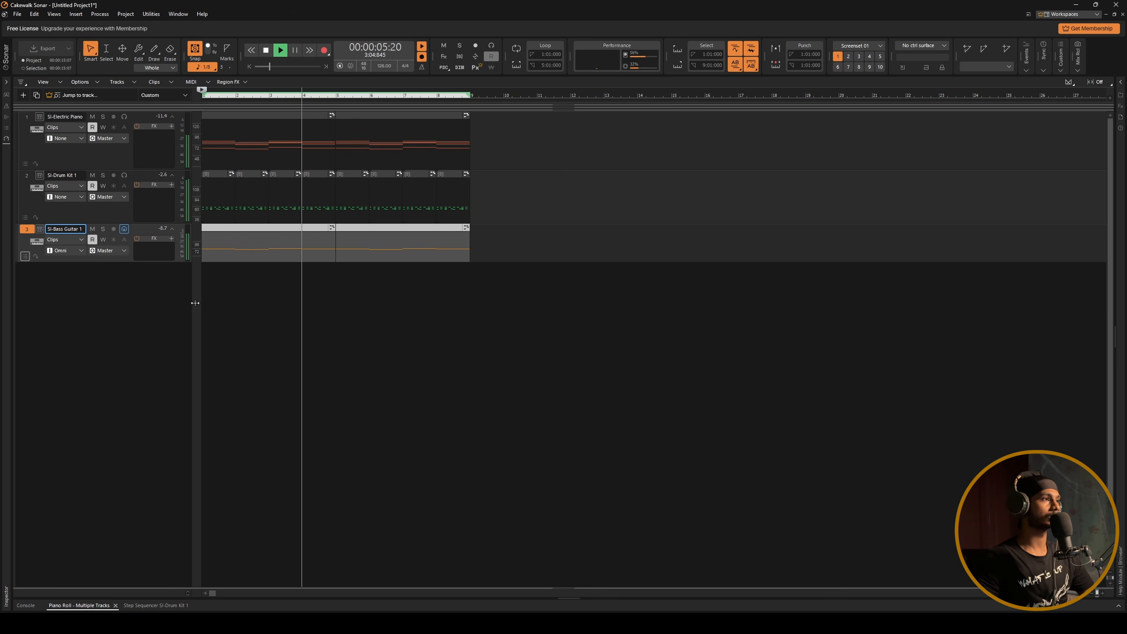
key("space")
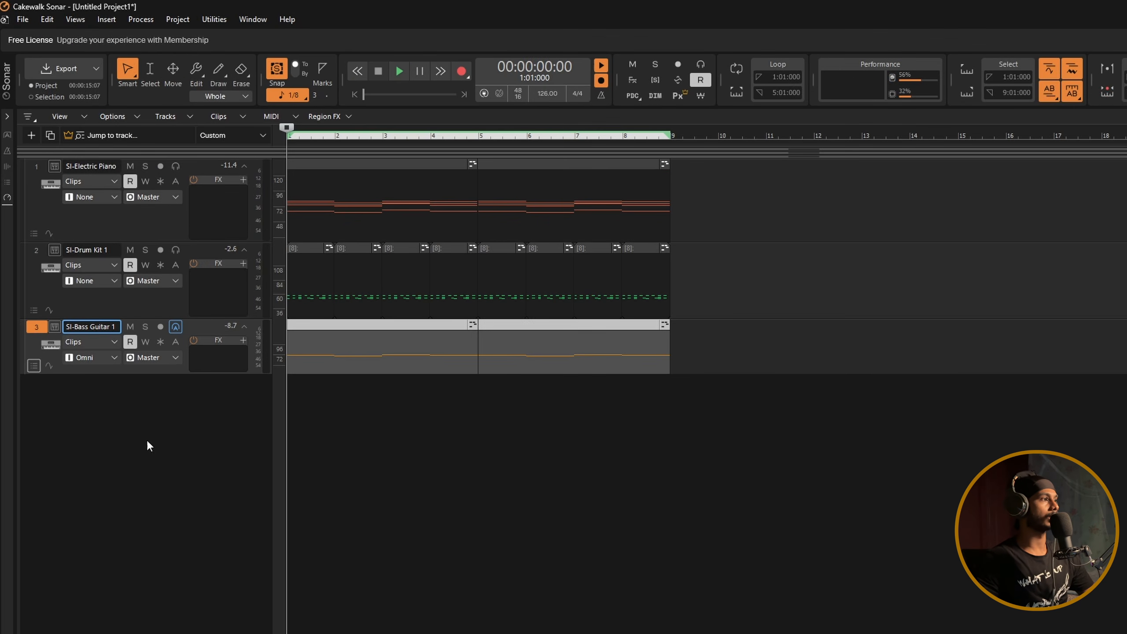
- Add a new instrument track using SI-String Section
right_click(98, 441)
left_click(162, 500)
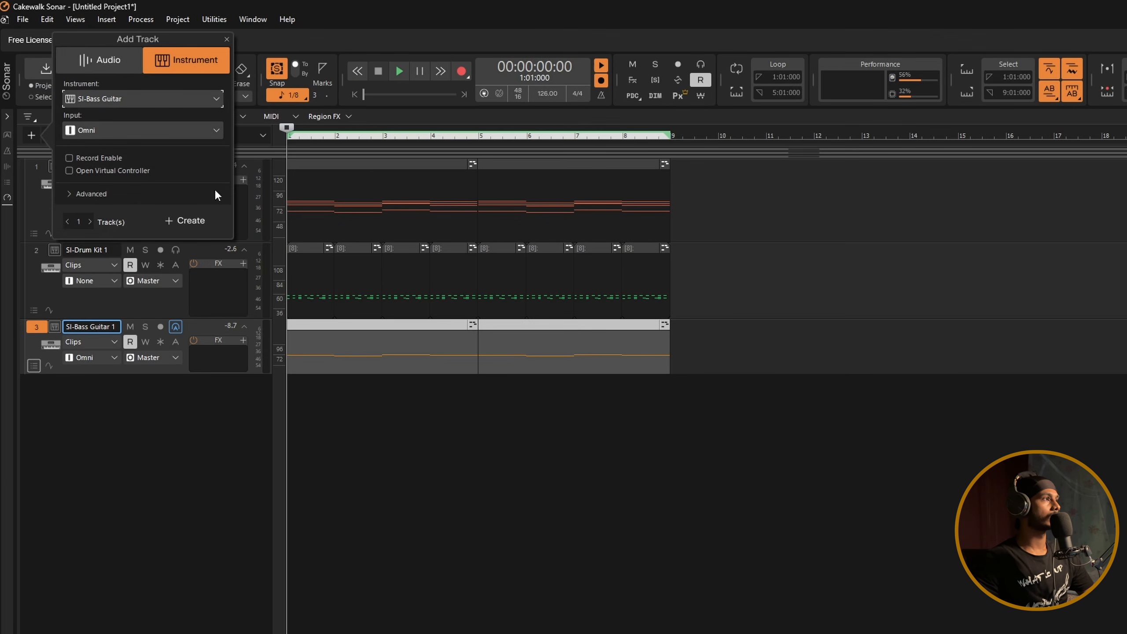
left_click(173, 100)
mouse_move(142, 348)
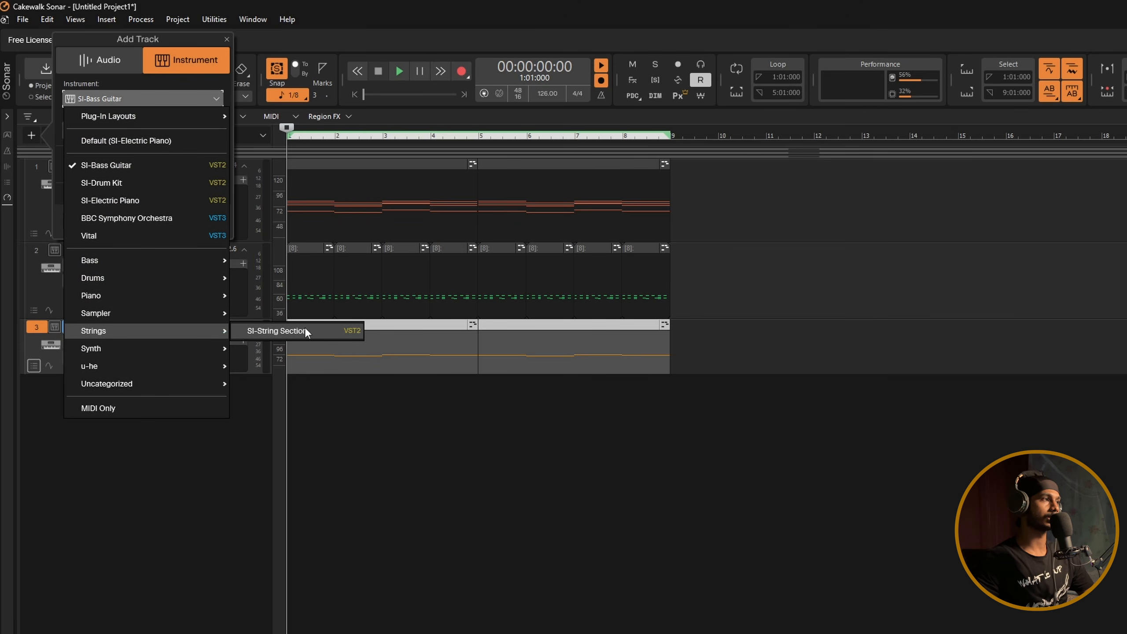
left_click(305, 331)
left_click(188, 220)
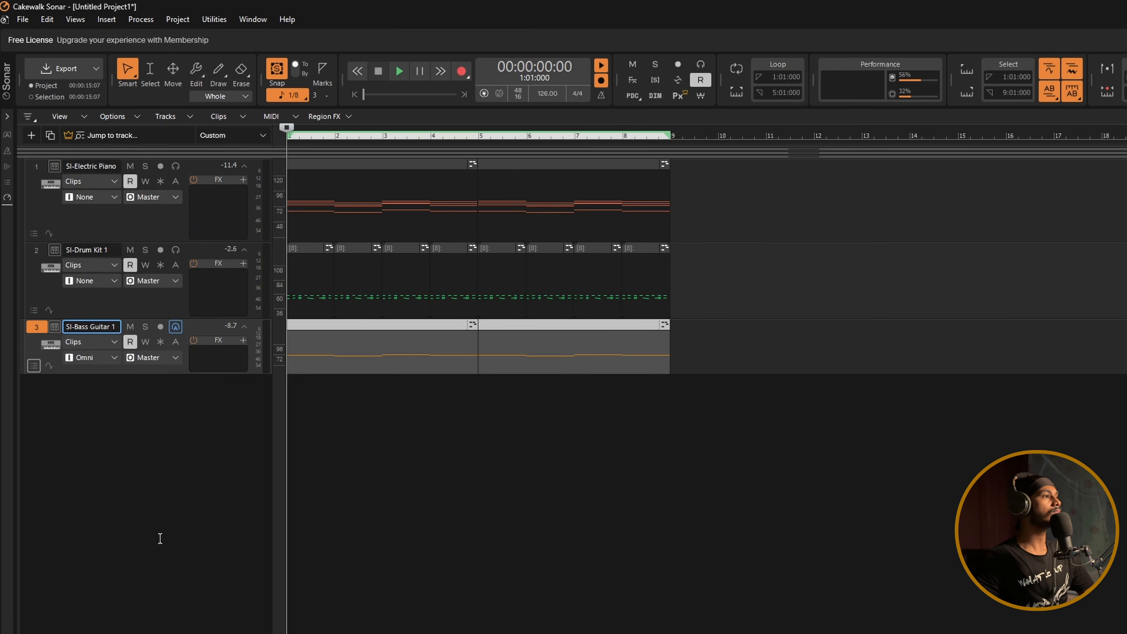
left_click_drag(187, 419, 187, 450)
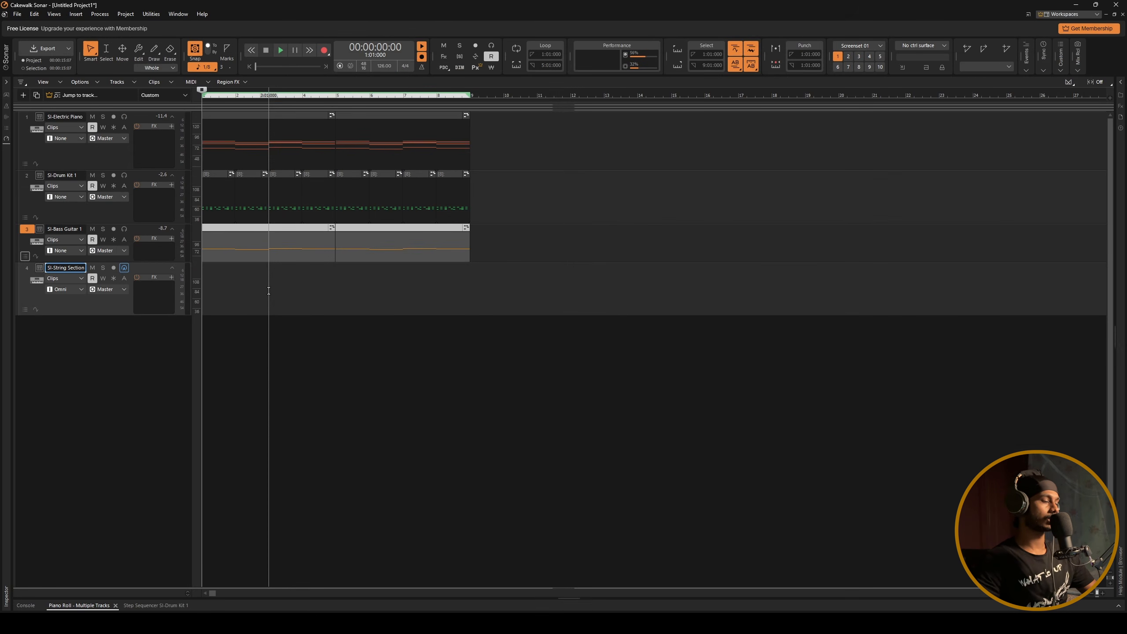
- Open the string section track in the piano roll and widen the track list to show the full track names
key("d")
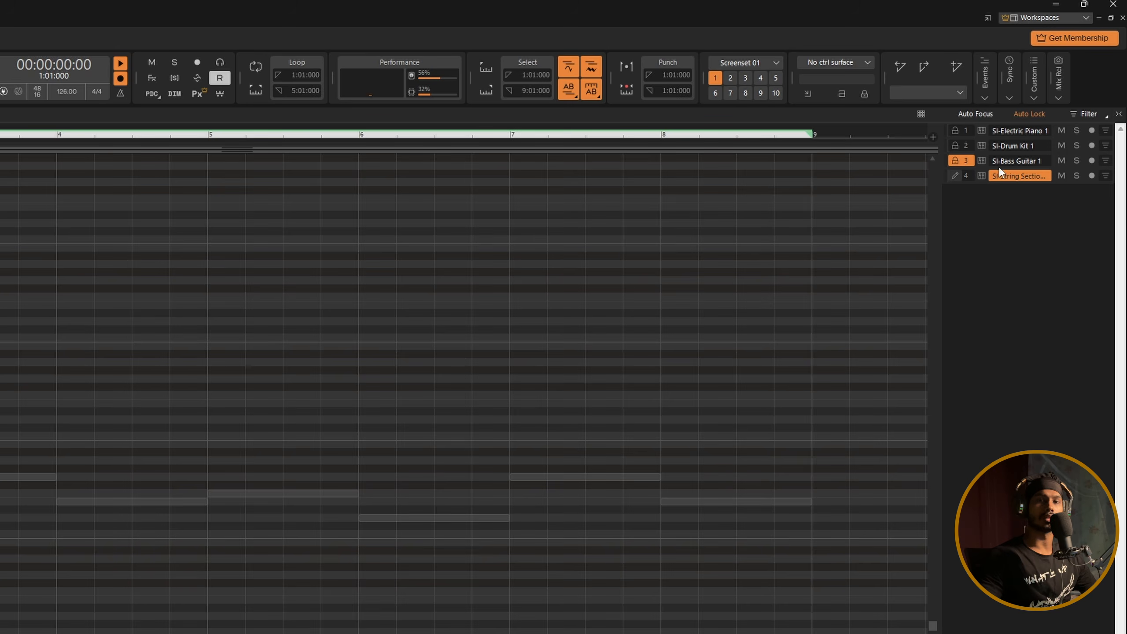
left_click(1119, 114)
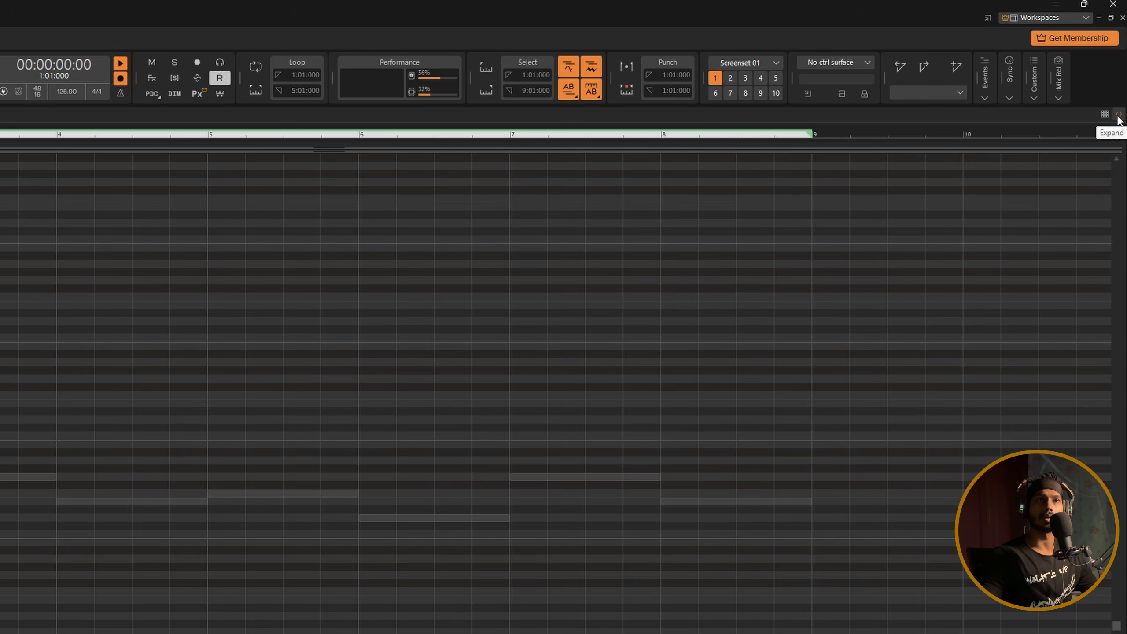
left_click(1119, 116)
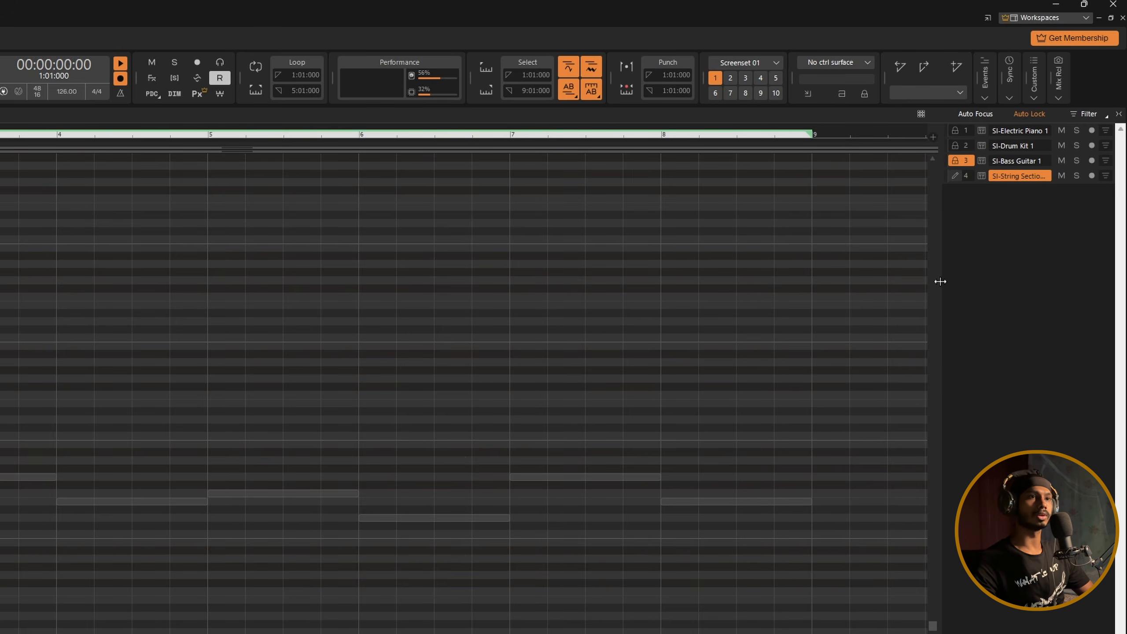
left_click_drag(941, 281, 790, 296)
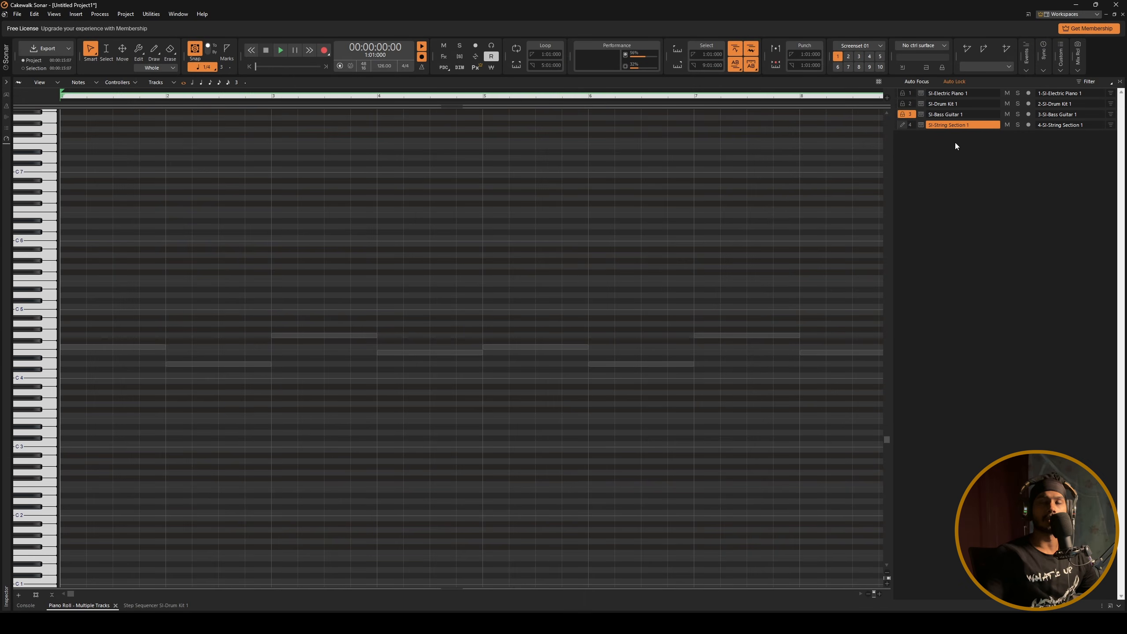
- View the notes of the electric piano, drum kit and bass guitar tracks one after another in the piano roll
left_click(960, 93)
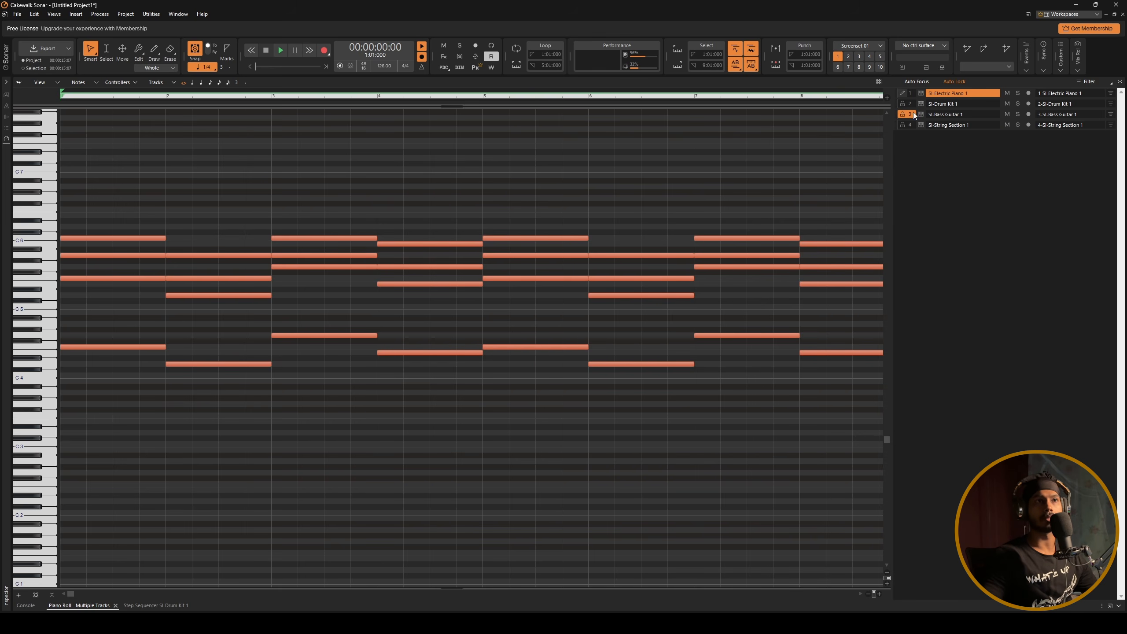
left_click(954, 104)
left_click(955, 114)
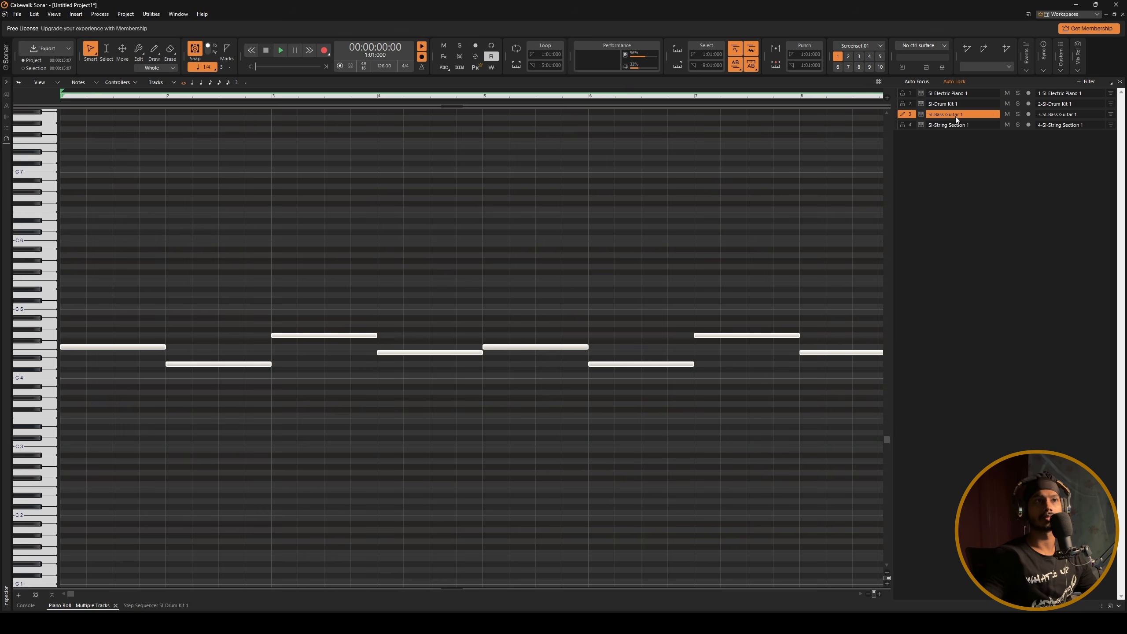
- Make the string section the track being edited, with the electric piano notes displayed behind it as a guide
left_click(955, 125)
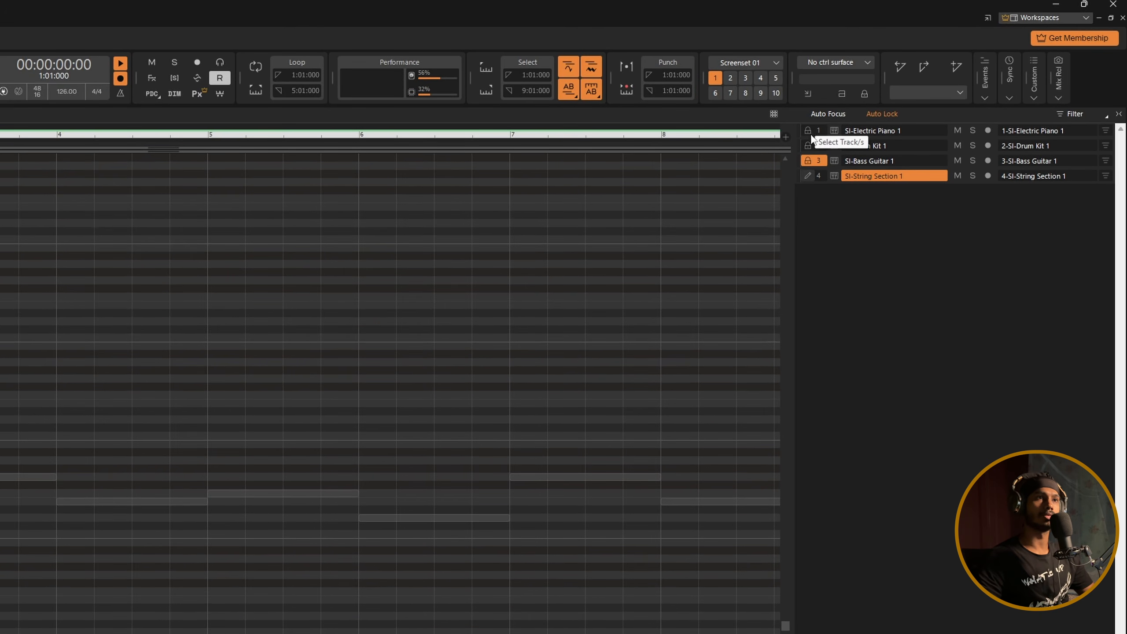
left_click(816, 131)
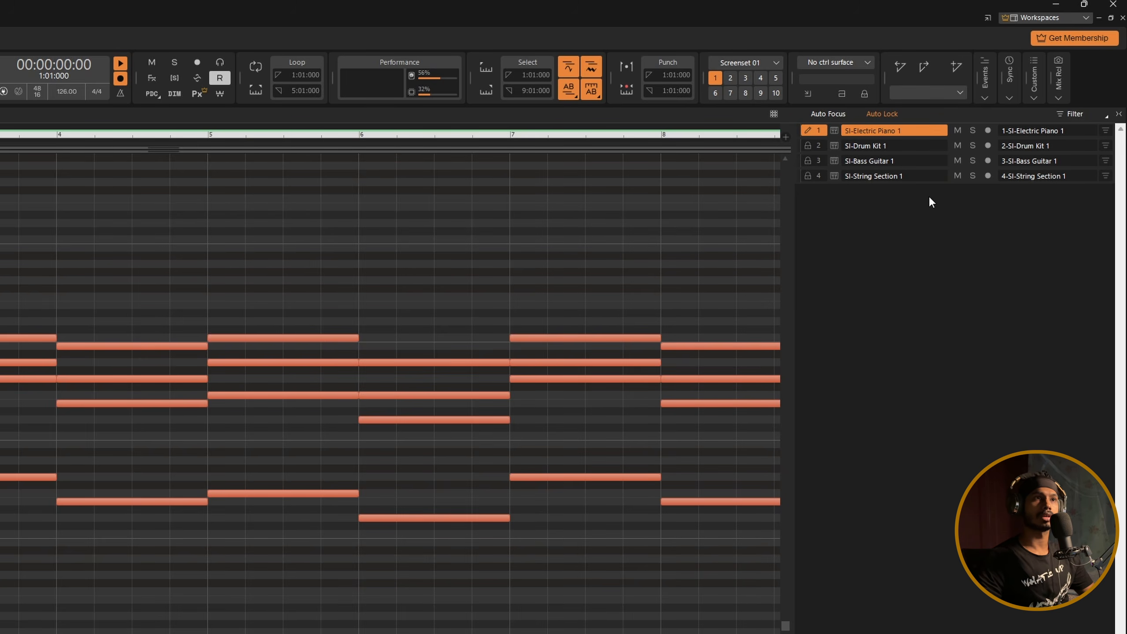
left_click(889, 176)
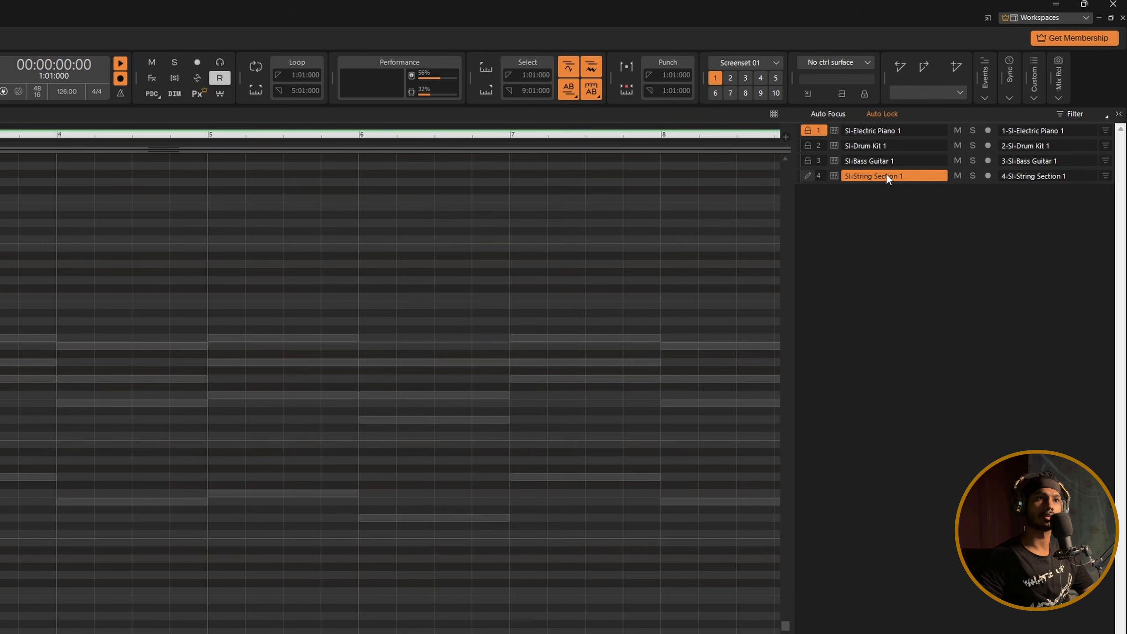
scroll(604, 319, "up", 3)
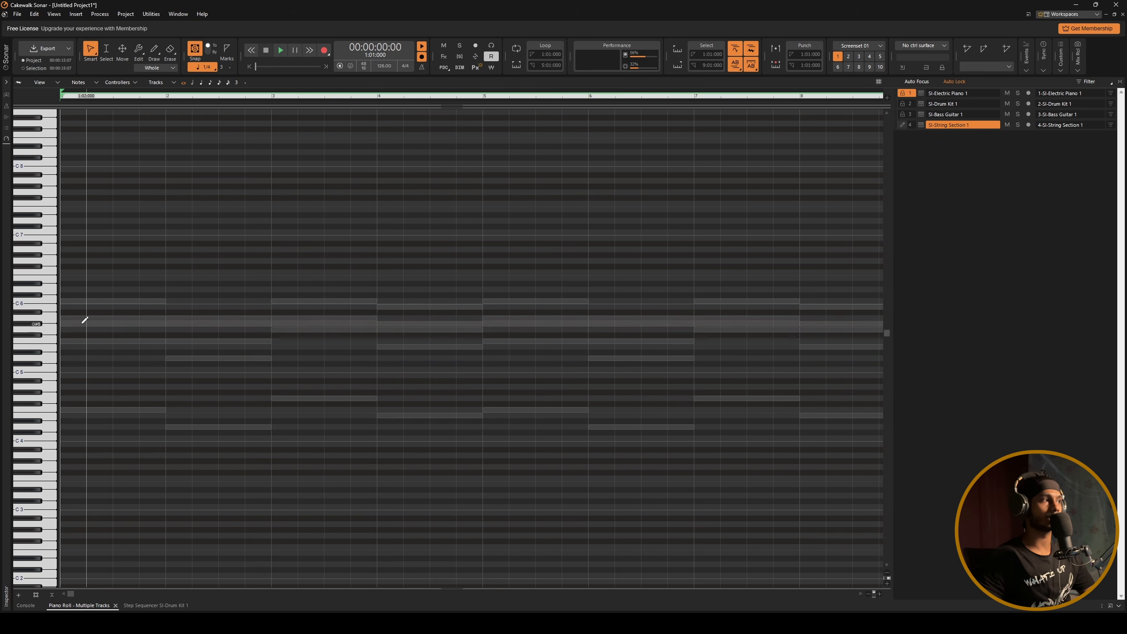
scroll(574, 368, "down", 1)
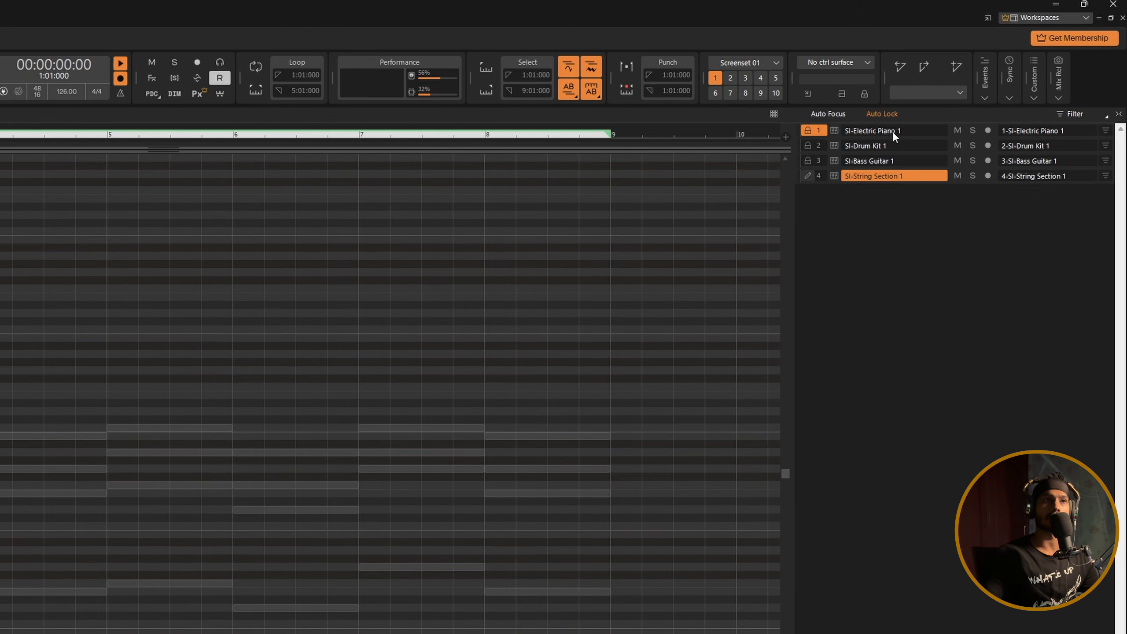
- Try shortening an electric piano note in measure 5 with Auto Lock off, undo that edit, and turn Auto Lock back on
left_click(889, 114)
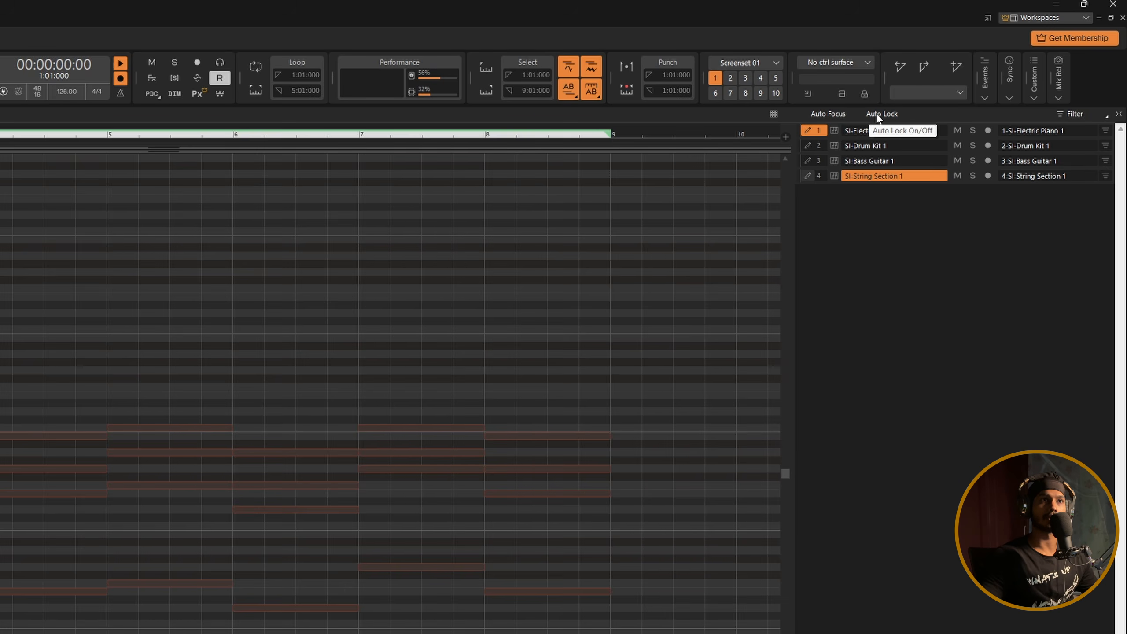
left_click(877, 115)
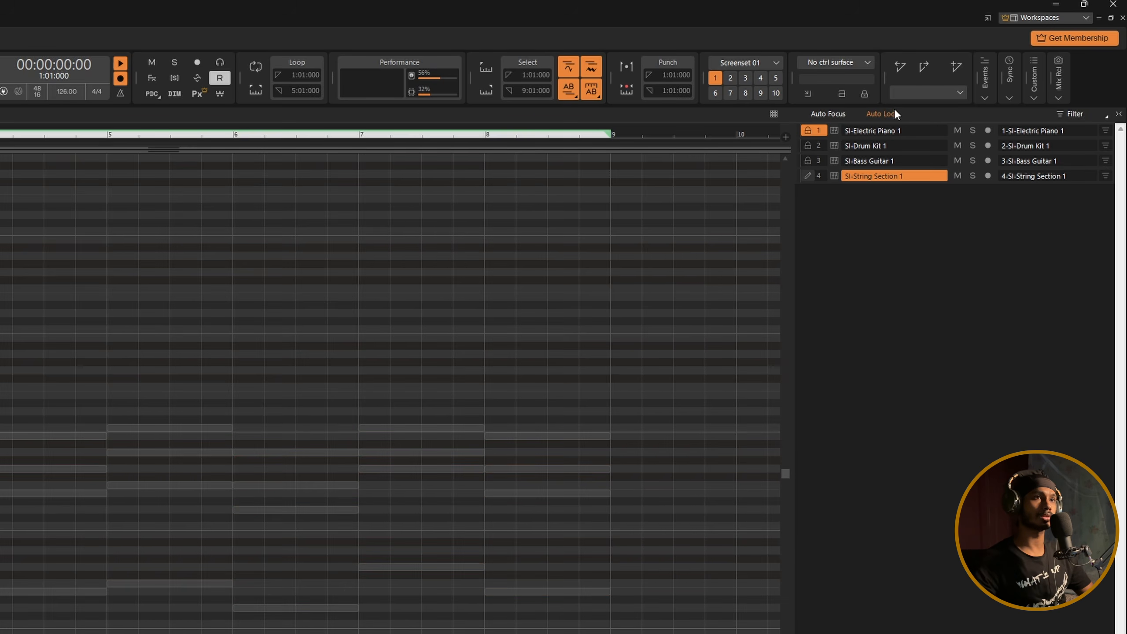
left_click(884, 117)
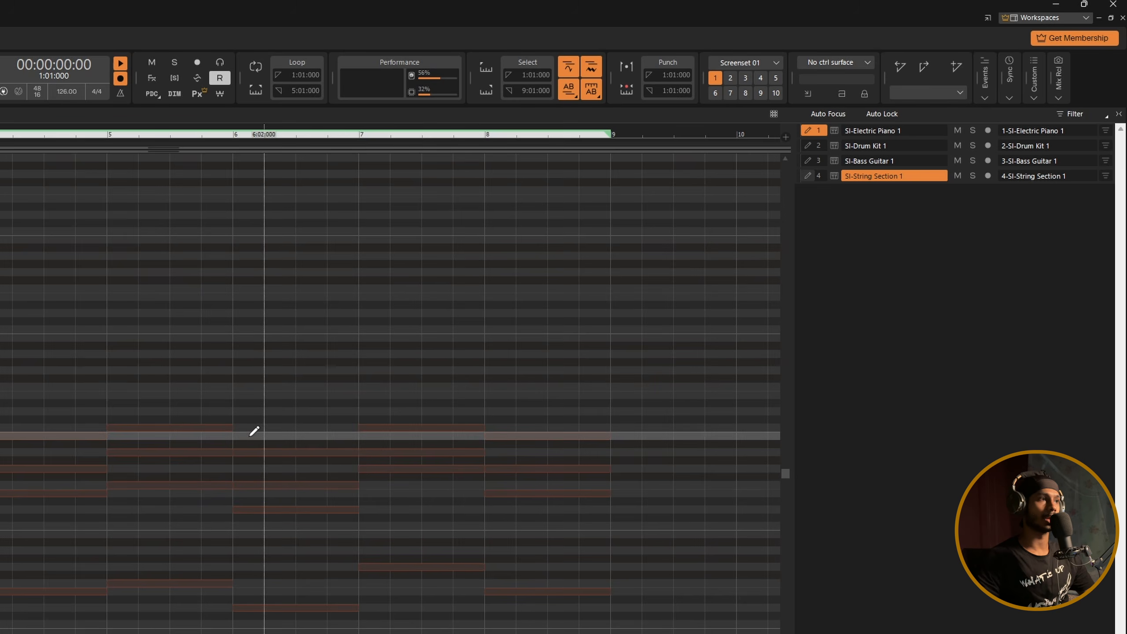
left_click_drag(229, 429, 170, 431)
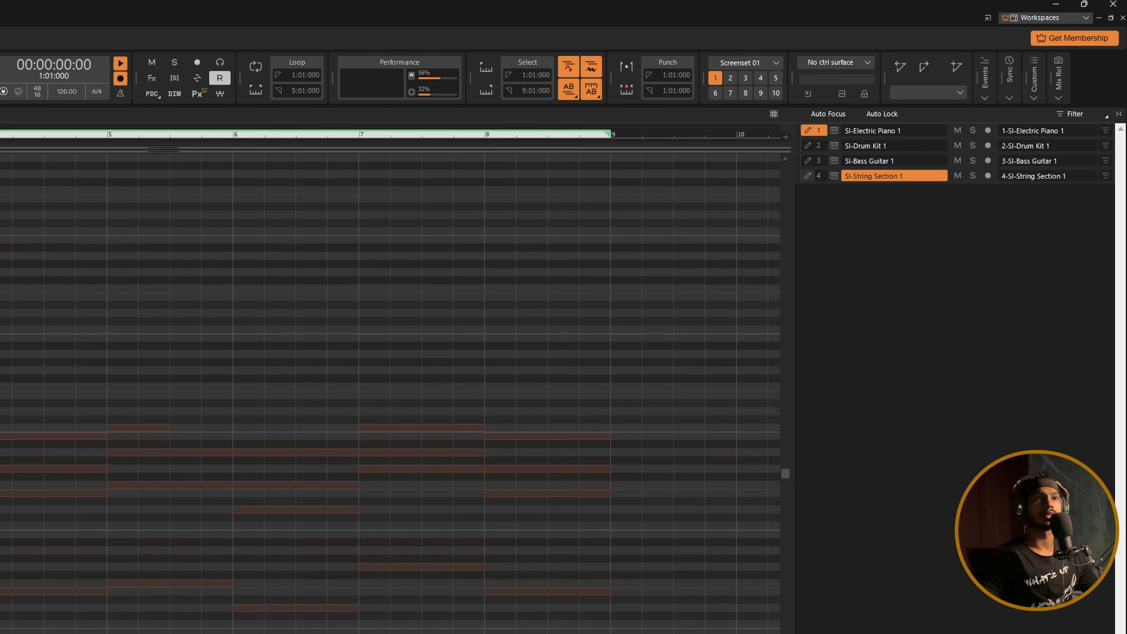
key("ctrl+z")
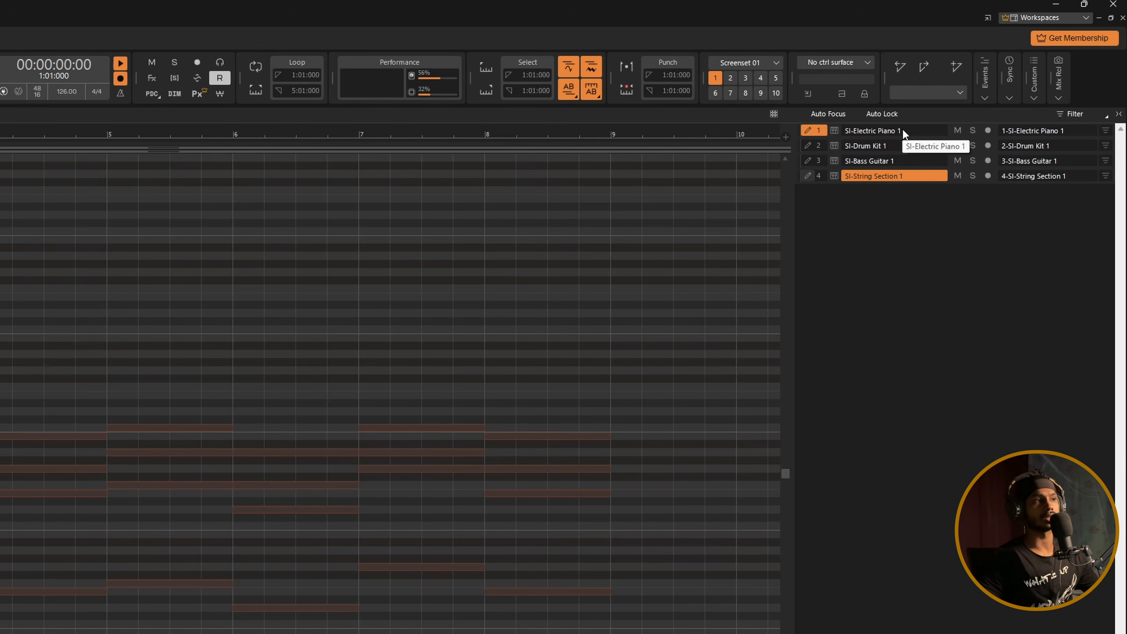
left_click(891, 115)
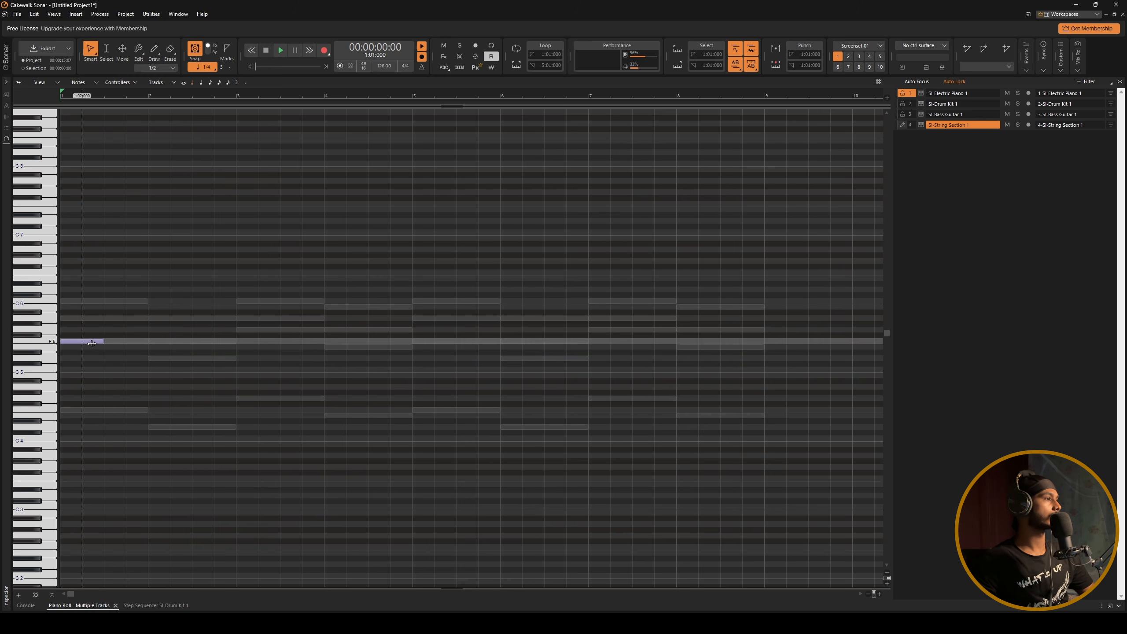
- Draw a melody of 1/8 notes around C6 across measures 1 to 4 of the string section track, and select all its notes
left_click_drag(62, 220, 618, 470)
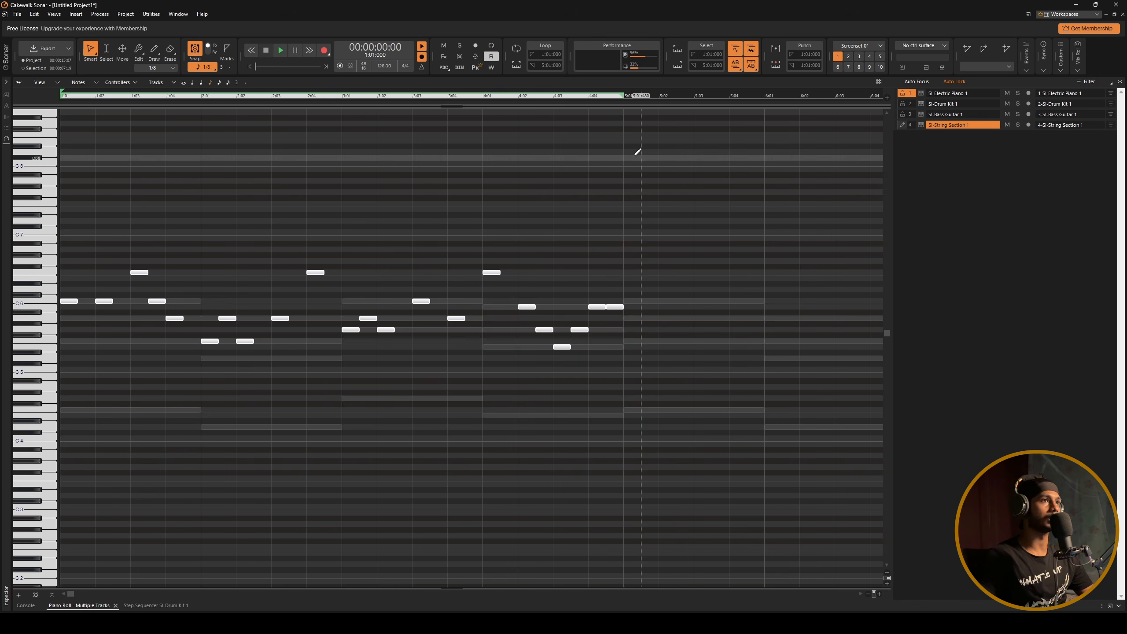
scroll(96, 353, "down", 2)
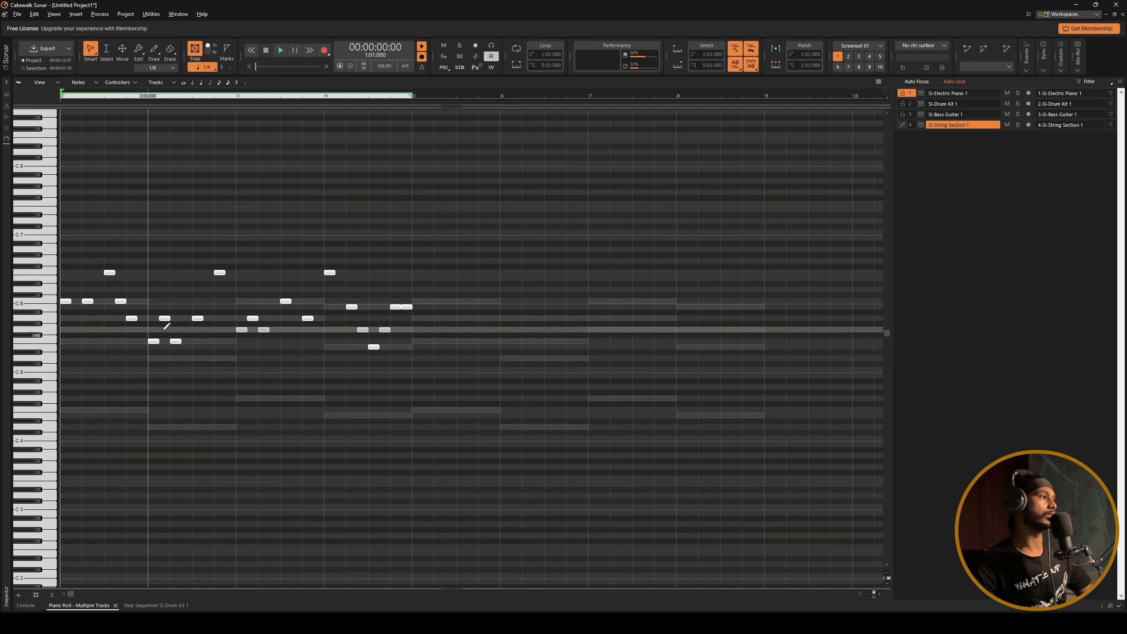
- Copy the four-measure string melody so that the copy starts at measure 5 and fills measures 5 to 8
left_click_drag(65, 225, 417, 435)
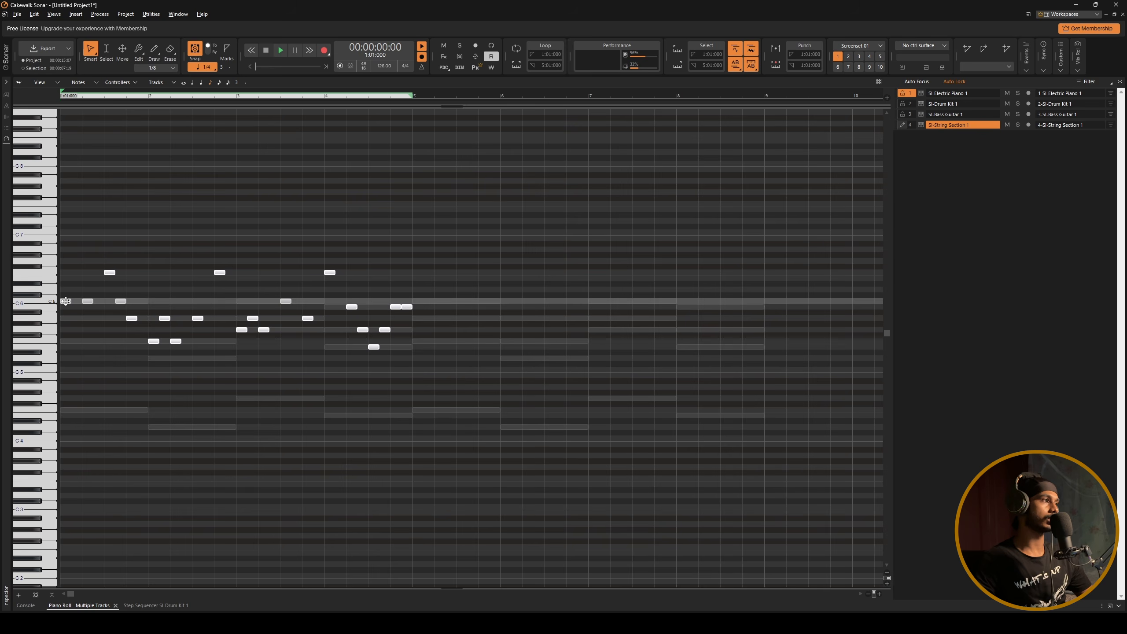
left_click_drag(65, 301, 420, 302)
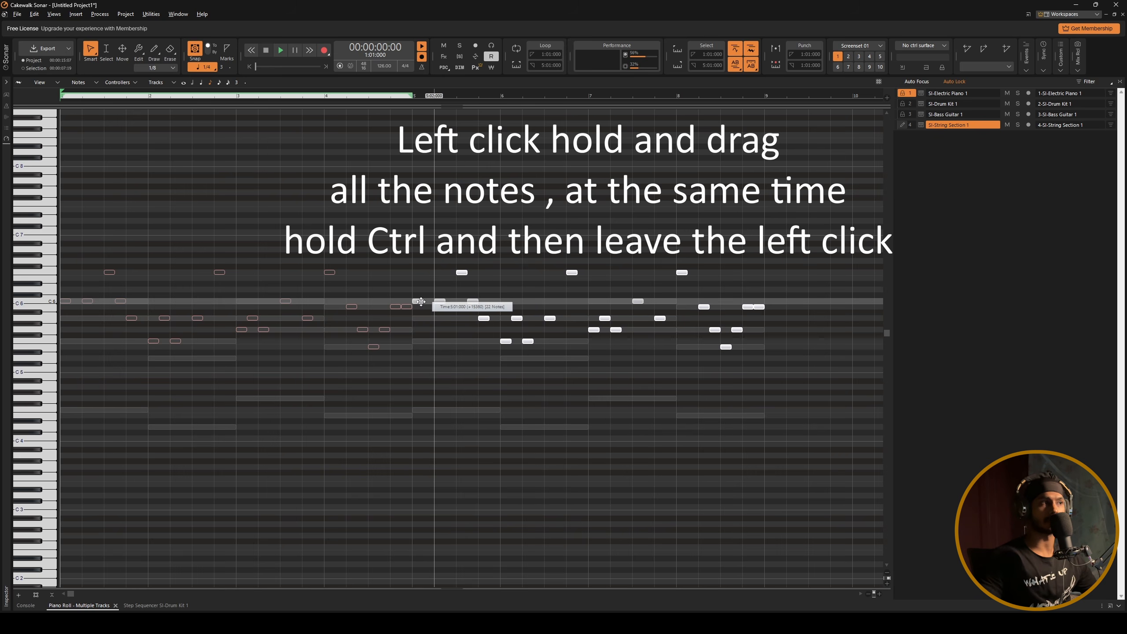
left_click_drag(420, 302, 420, 302)
scroll(427, 395, "up", 2)
scroll(456, 365, "down", 4)
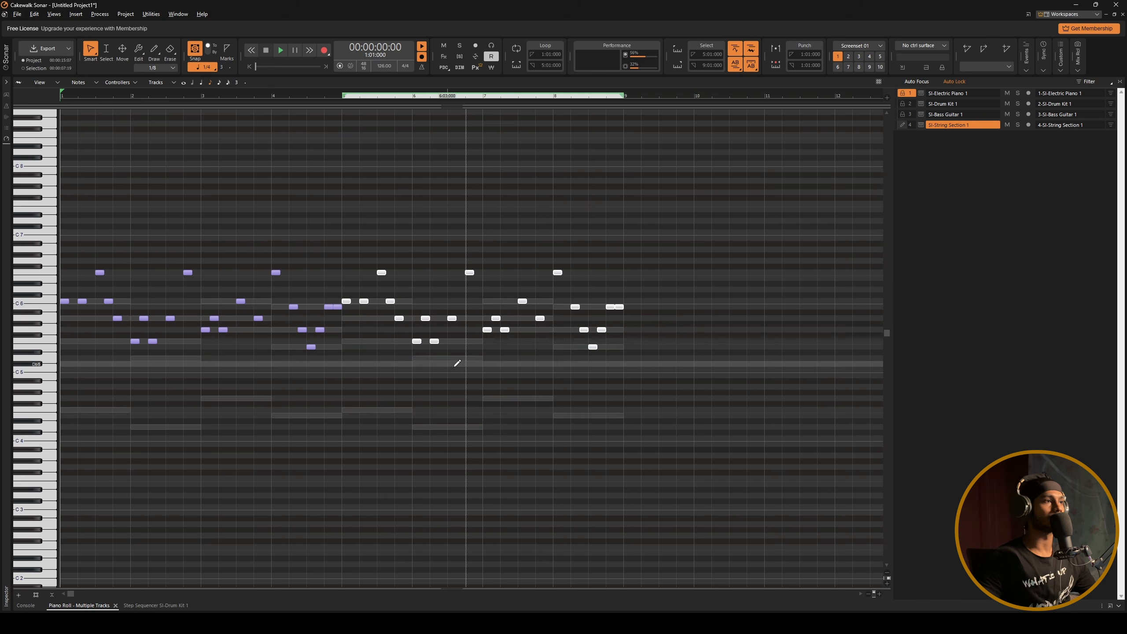
scroll(191, 254, "up", 2)
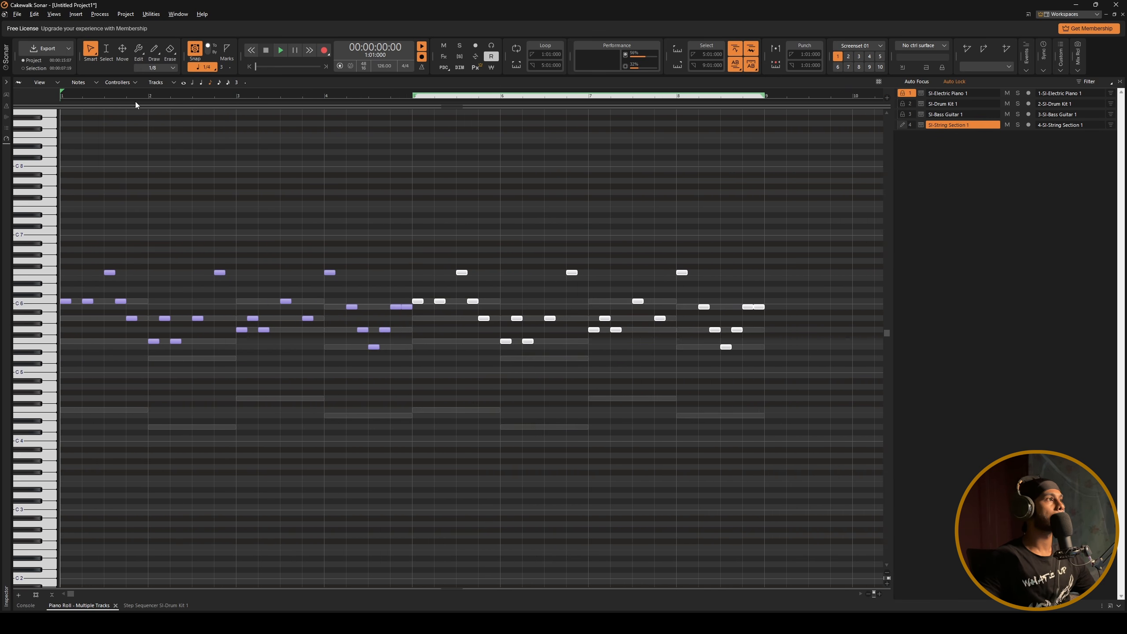
- Play the arrangement from the start to hear the string melody with the other instruments
left_click_drag(117, 96, 61, 96)
key("space")
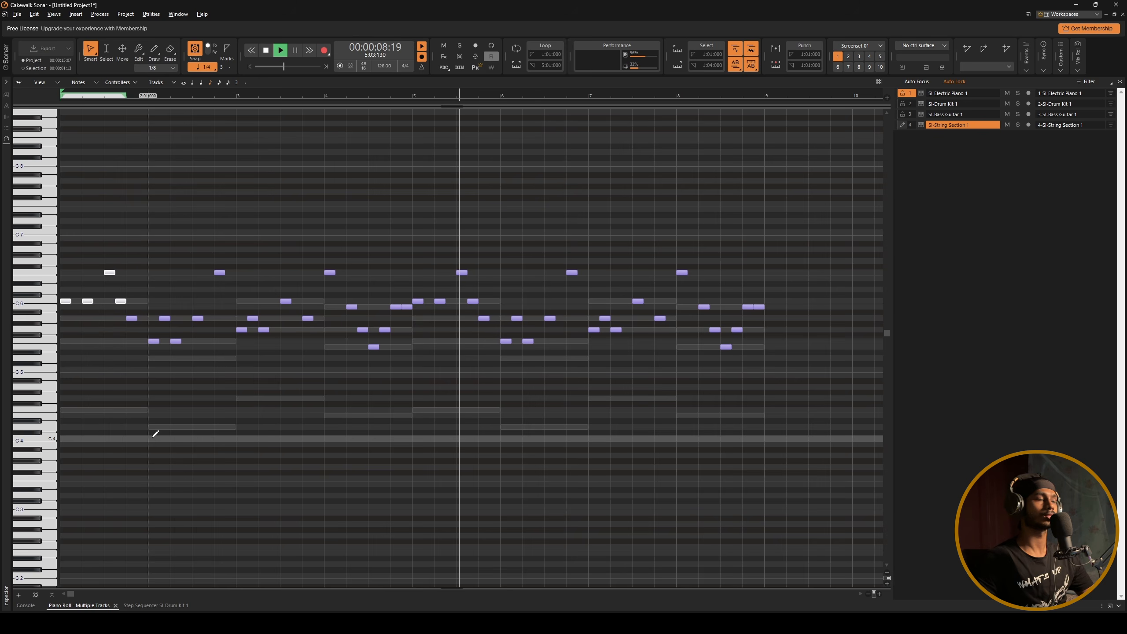
key("space")
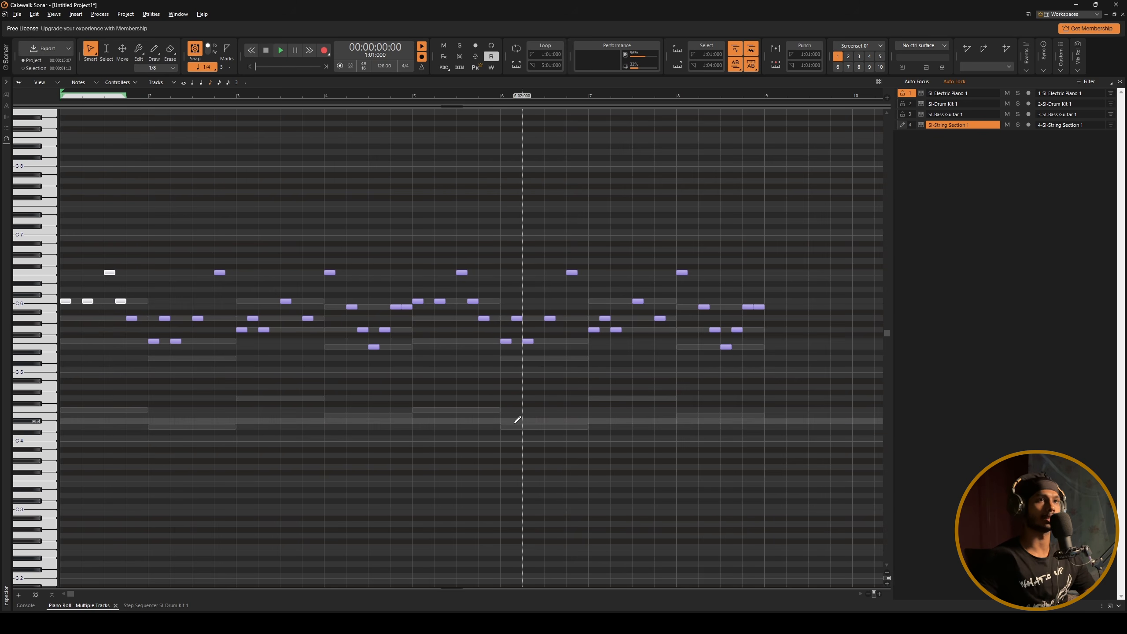
- Collapse the piano roll to show the track view, mute the electric piano track, and play the remaining instruments
key("d")
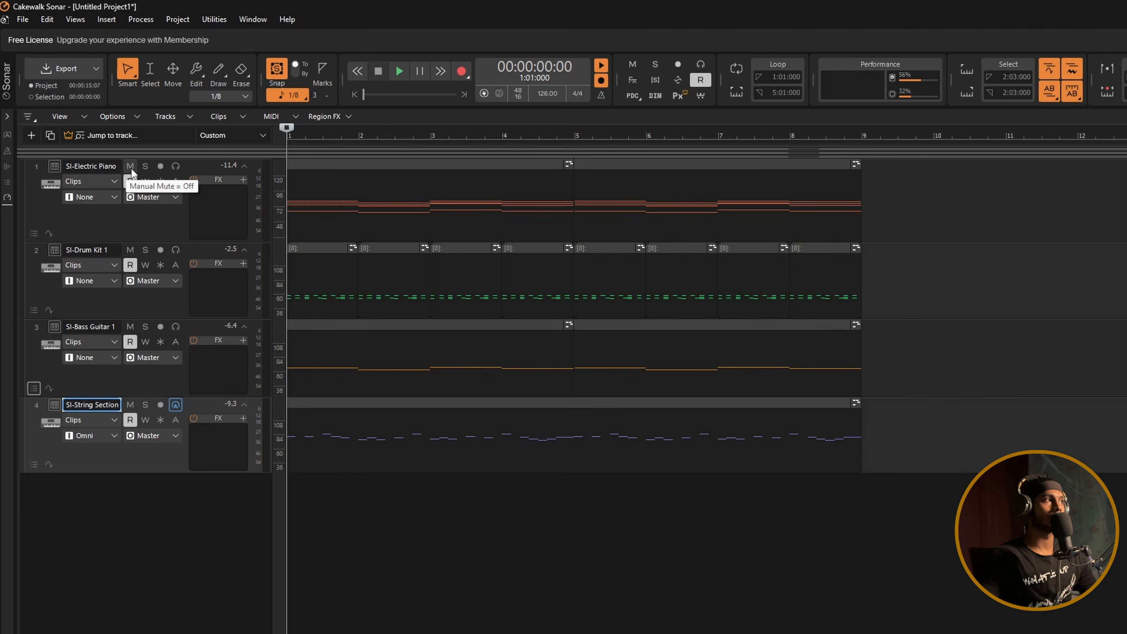
left_click(130, 167)
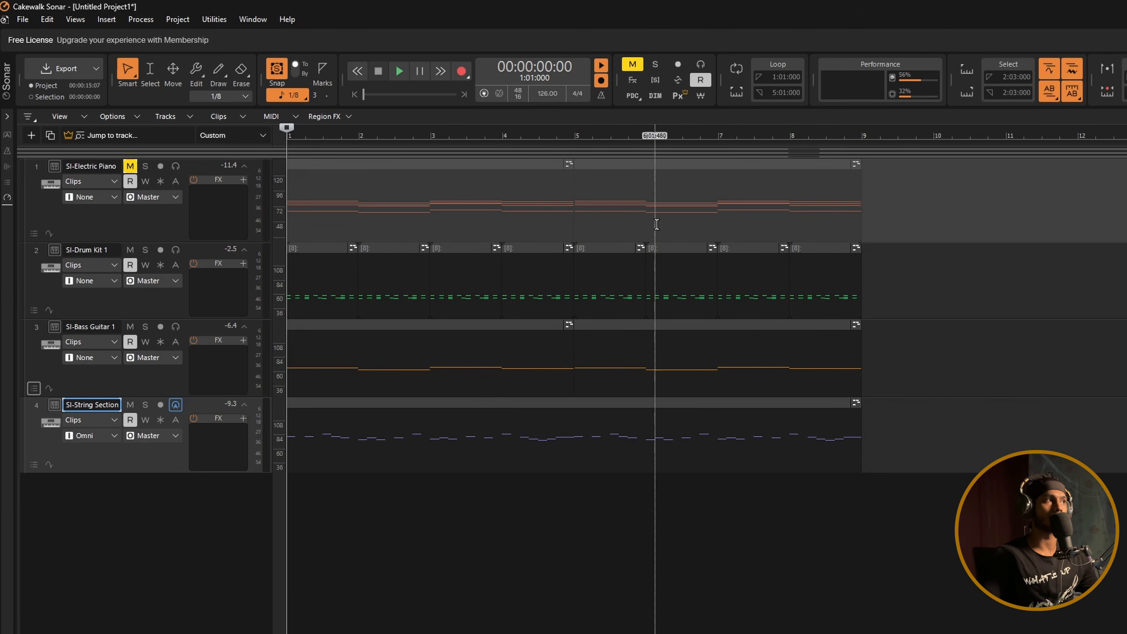
key("space")
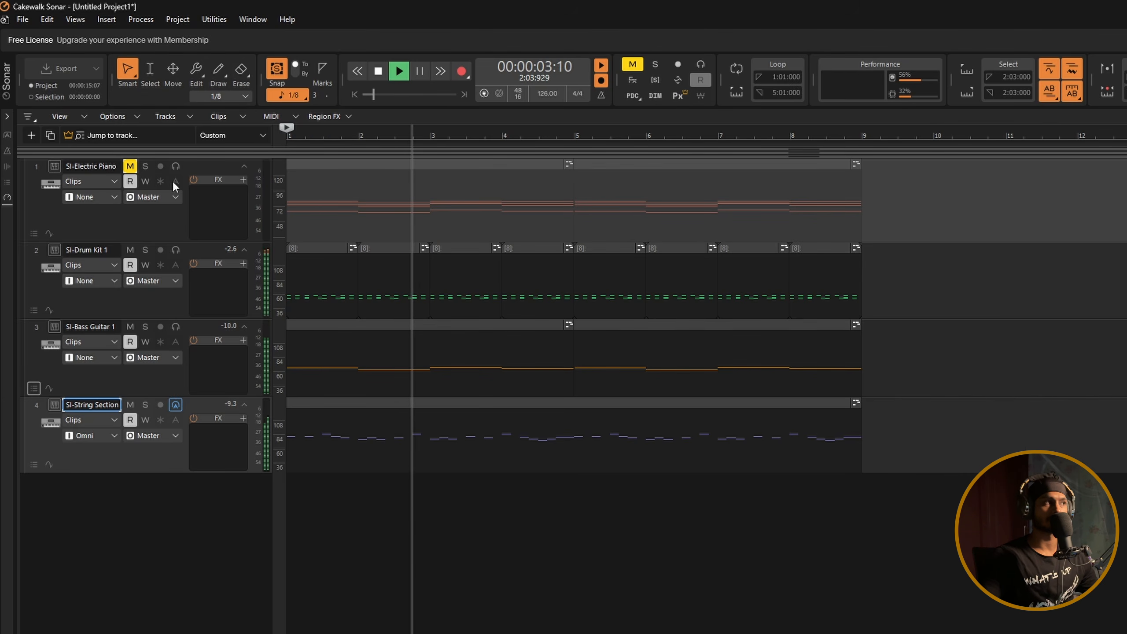
key("space")
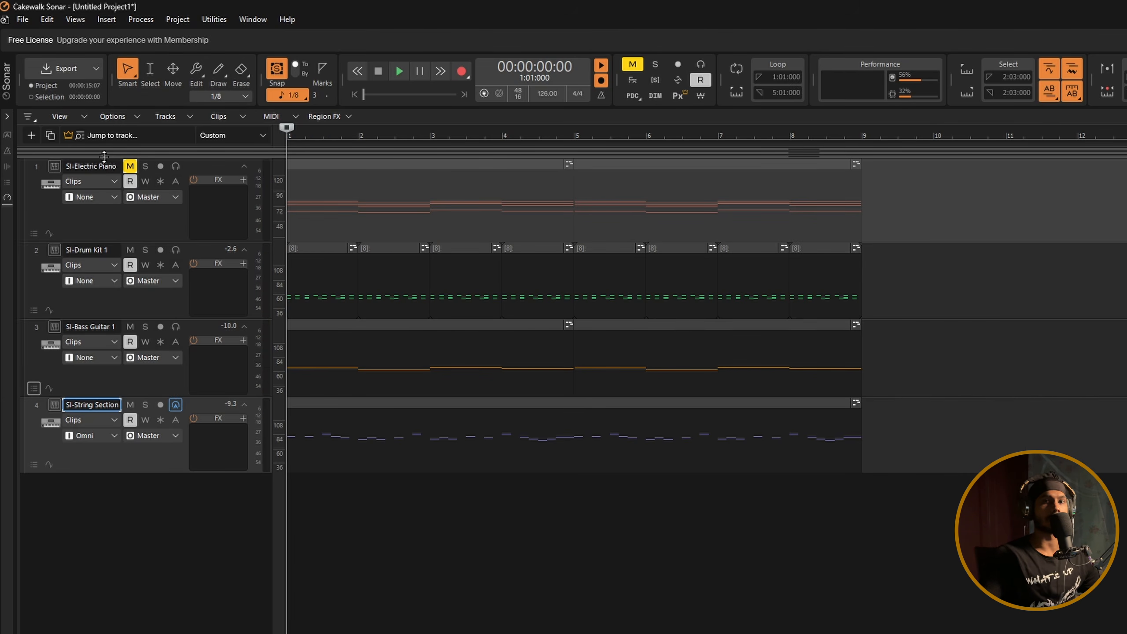
- Play the arrangement while switching the electric piano's mute off and on for comparison, and leave the track unmuted
key("space")
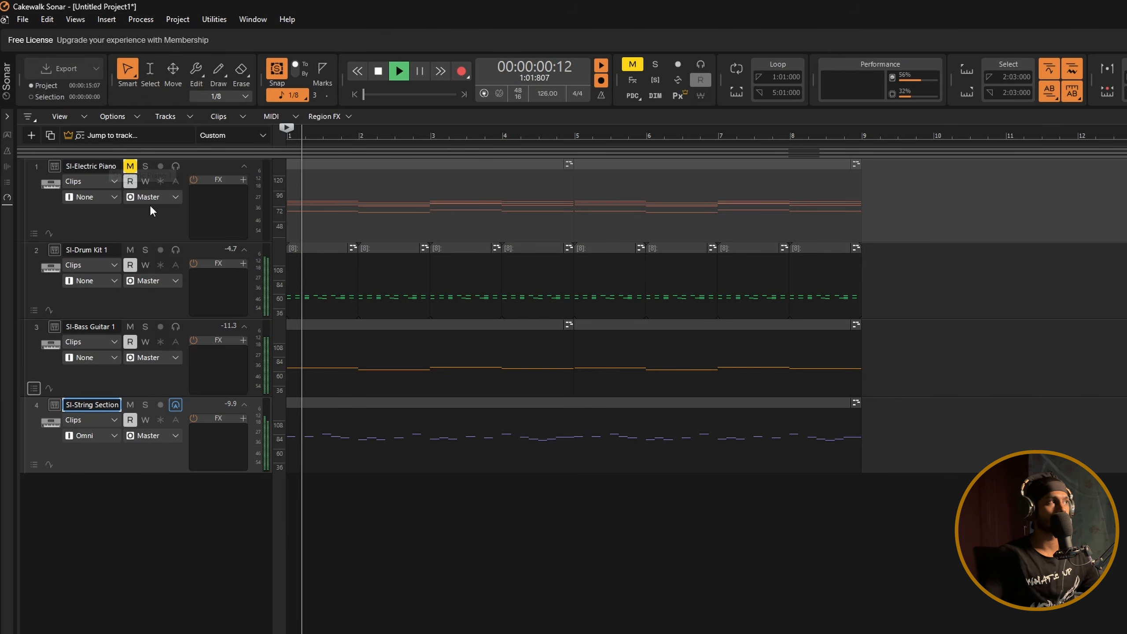
left_click(129, 166)
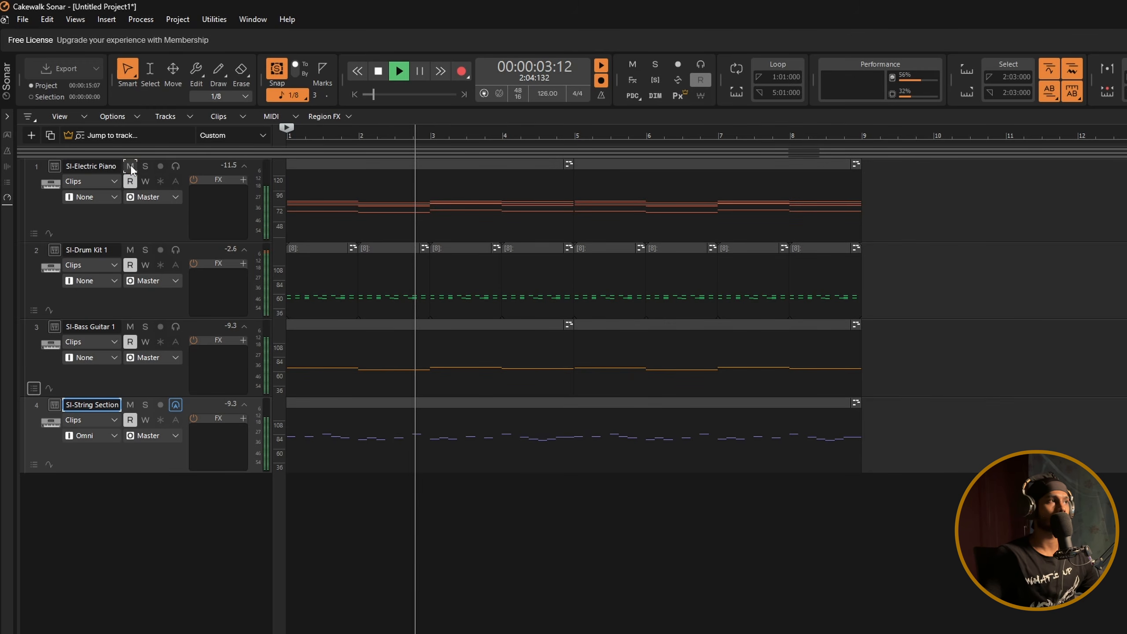
left_click(130, 166)
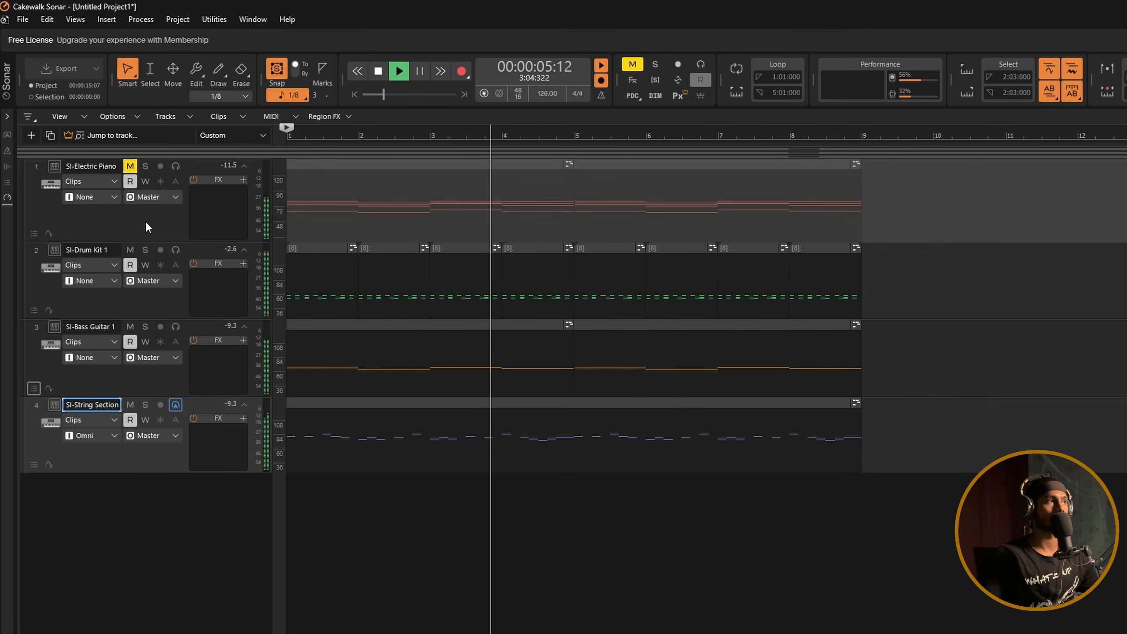
key("space")
left_click(130, 166)
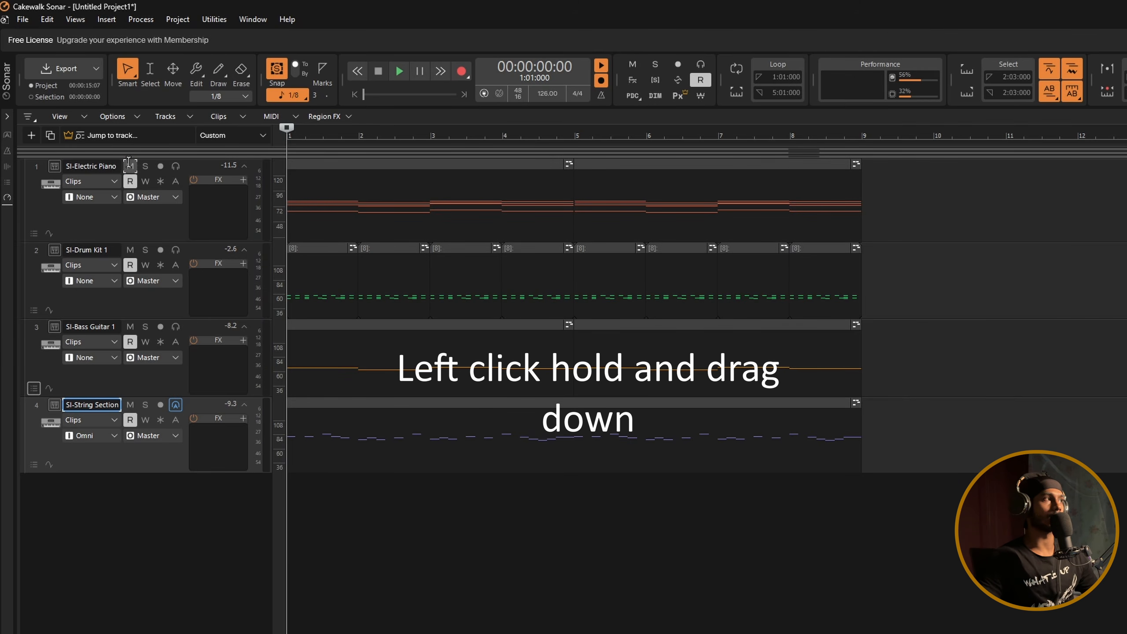
- Mute the electric piano, drum kit and bass guitar together, play the string section alone, and unmute all three tracks
left_click_drag(129, 166, 135, 342)
key("space")
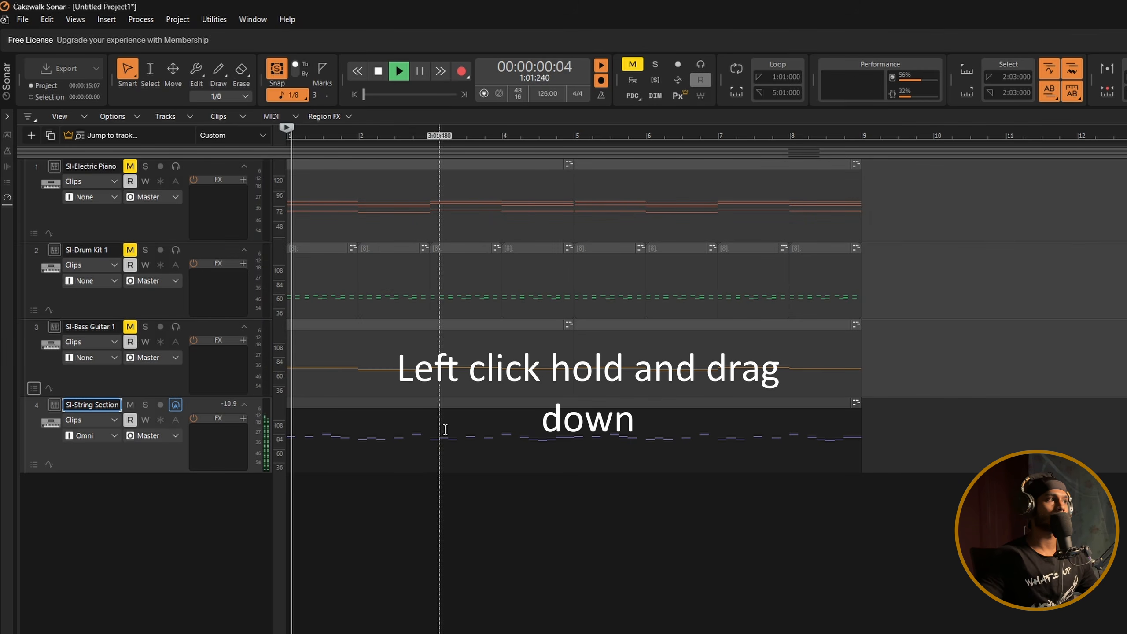
key("space")
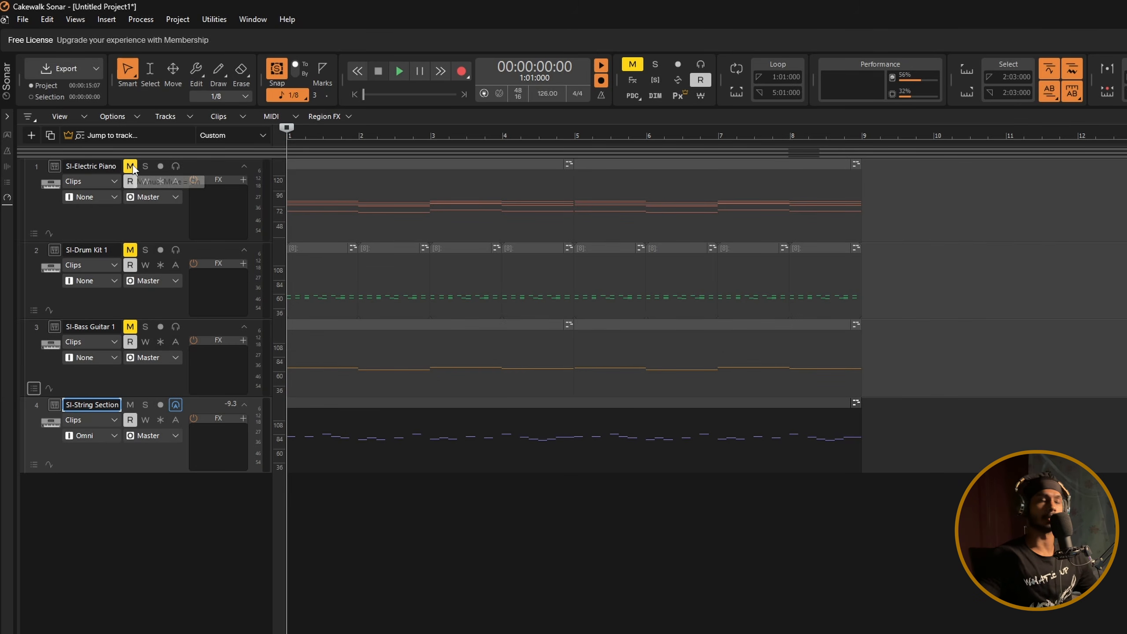
left_click_drag(133, 168, 129, 344)
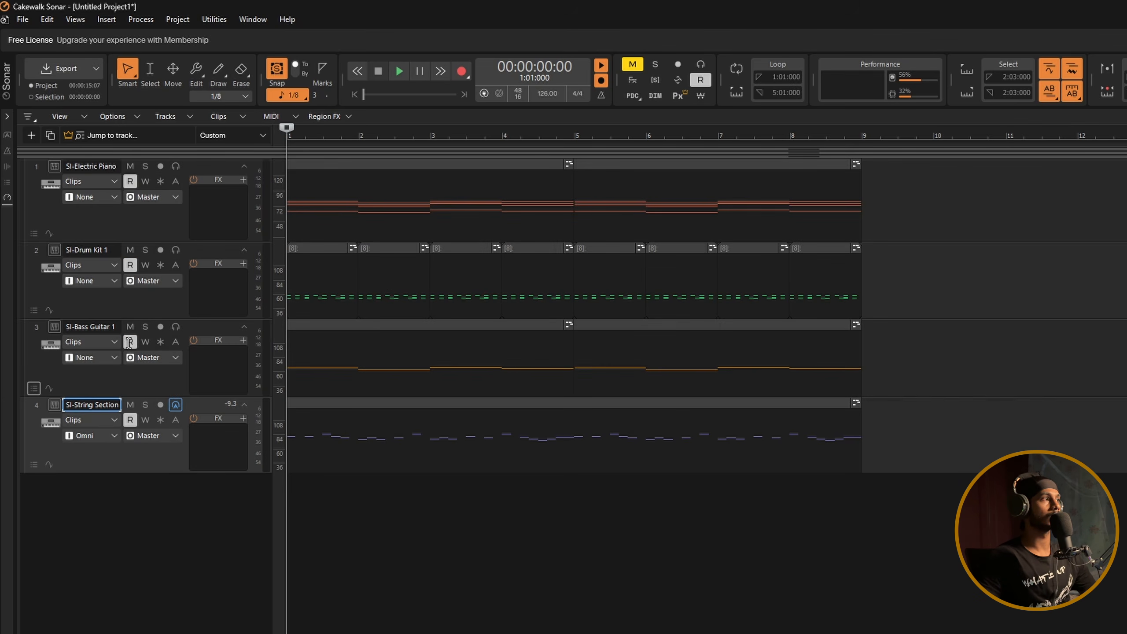
- Solo the electric piano track, play it alone, and make it the active track
left_click(146, 166)
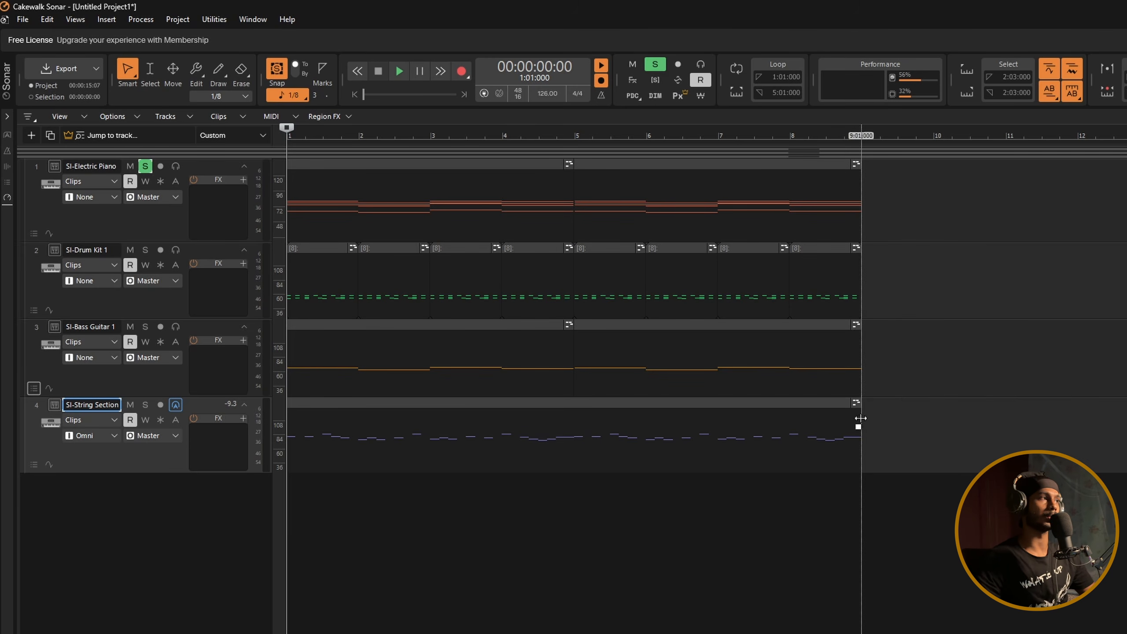
key("space")
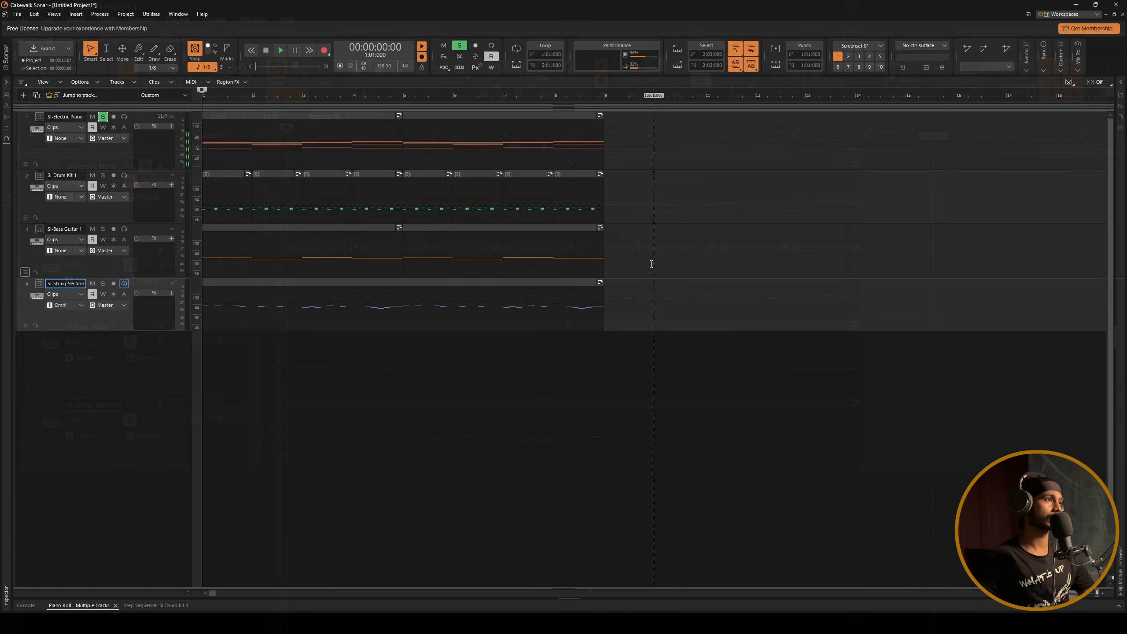
left_click(63, 118)
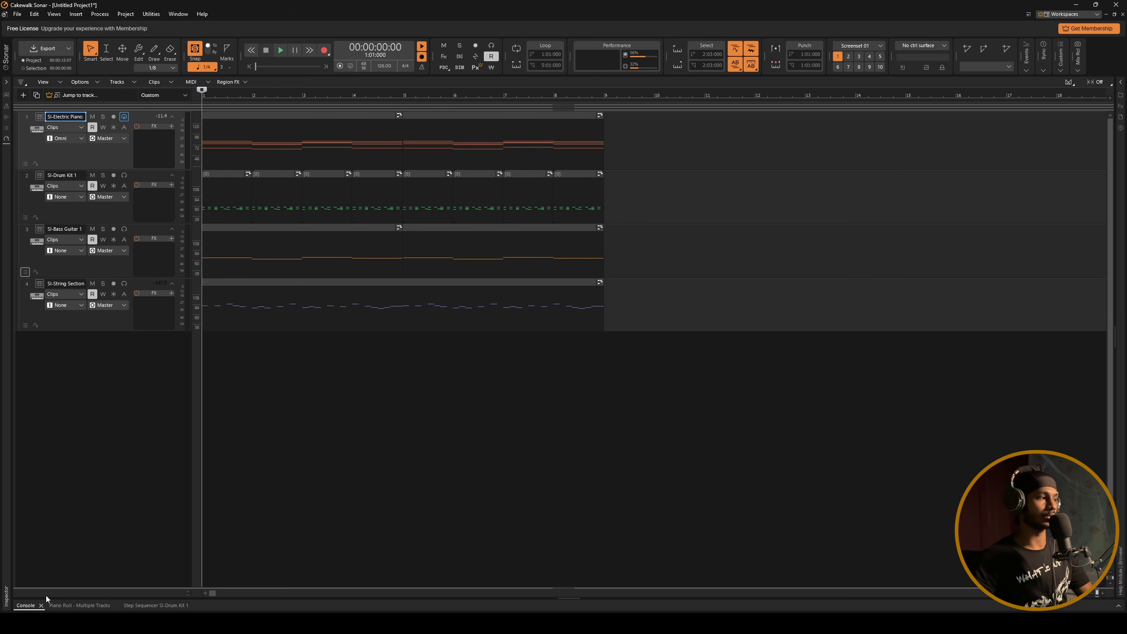
- Make the string section the active track and open the Console view from its empty clip area
left_click(26, 606)
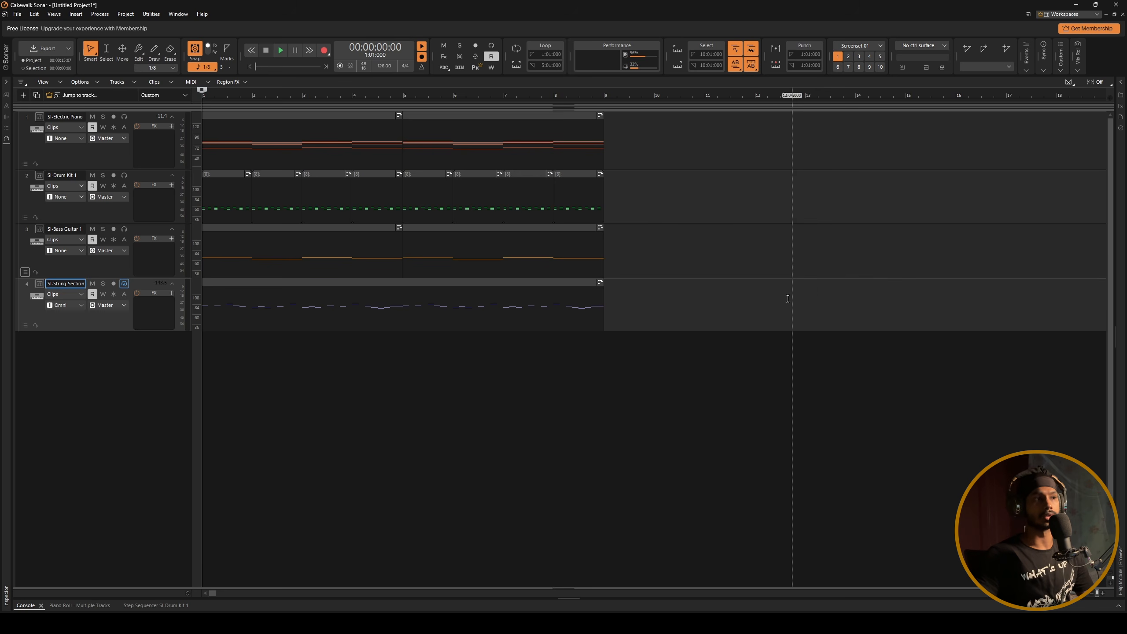
right_click(657, 313)
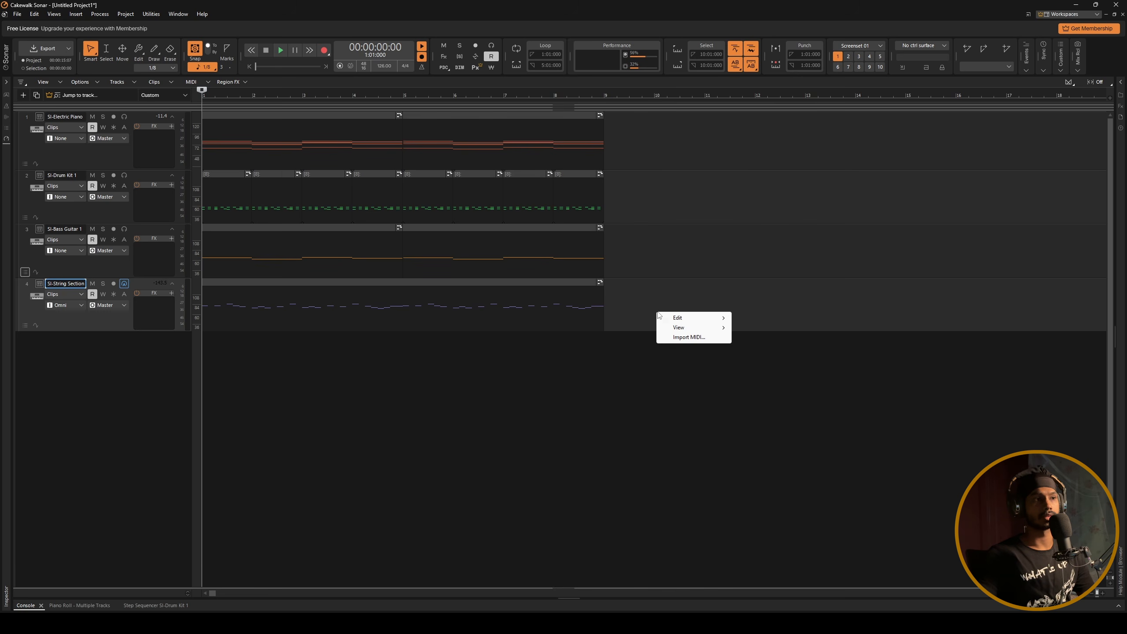
mouse_move(705, 331)
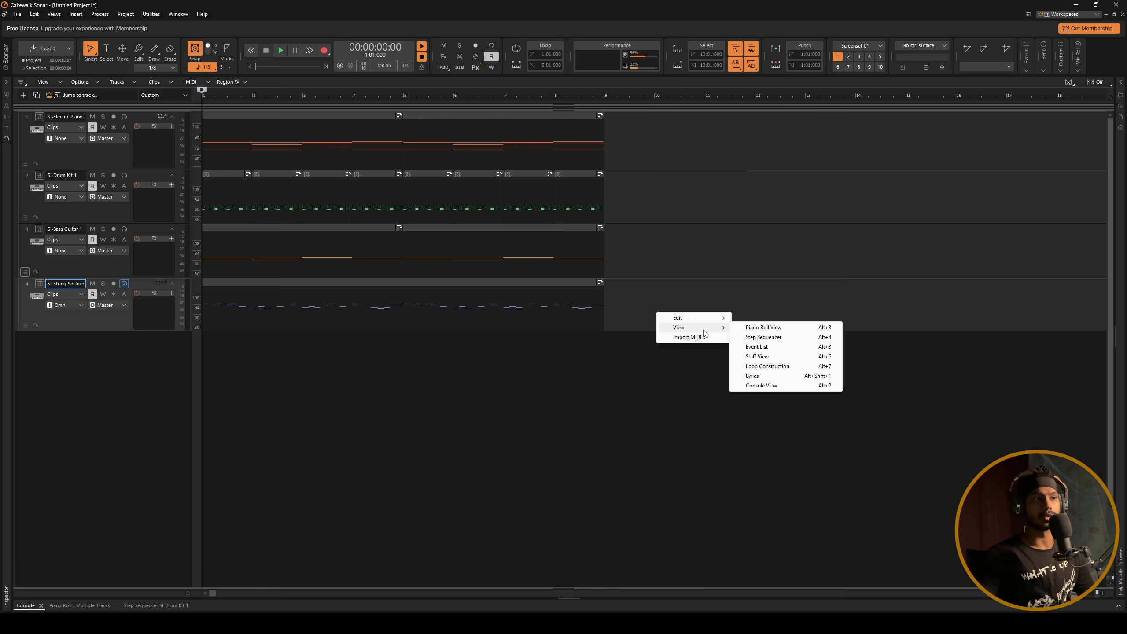
left_click(778, 388)
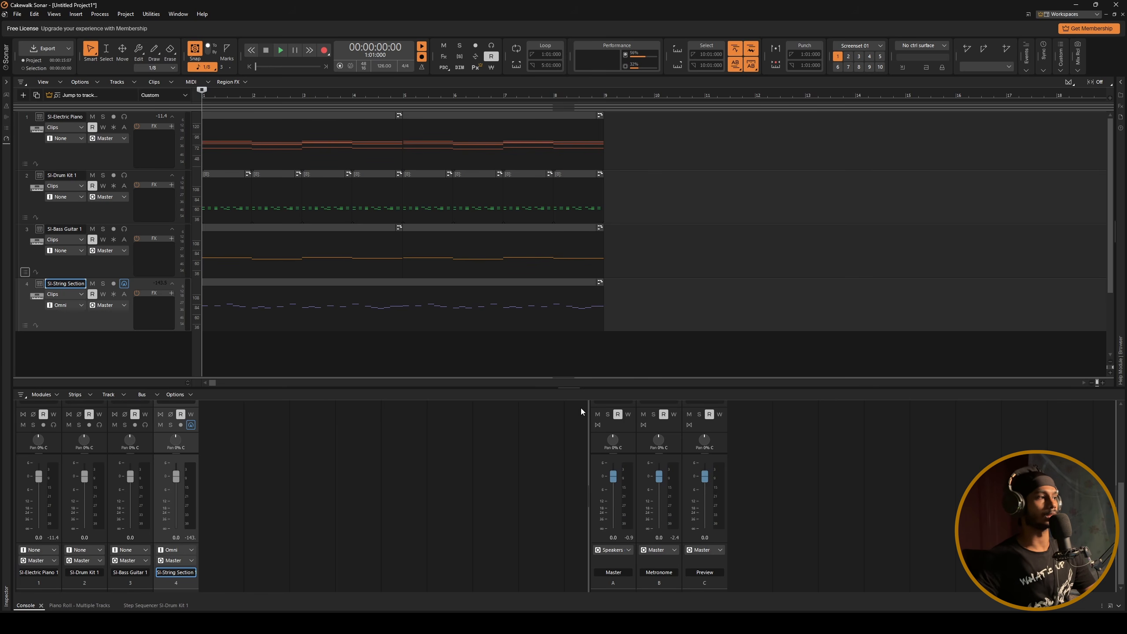
- Expand the console to fill the workspace, switch between it and the track view several times, and leave the console full-size
key("shift+d")
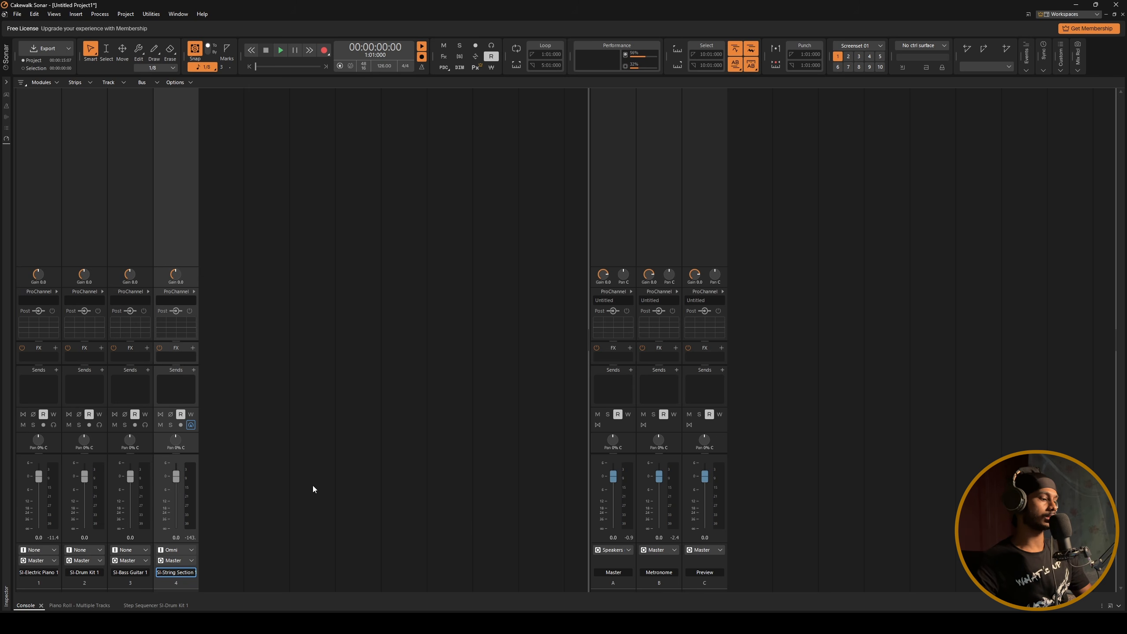
key("d")
key("d")
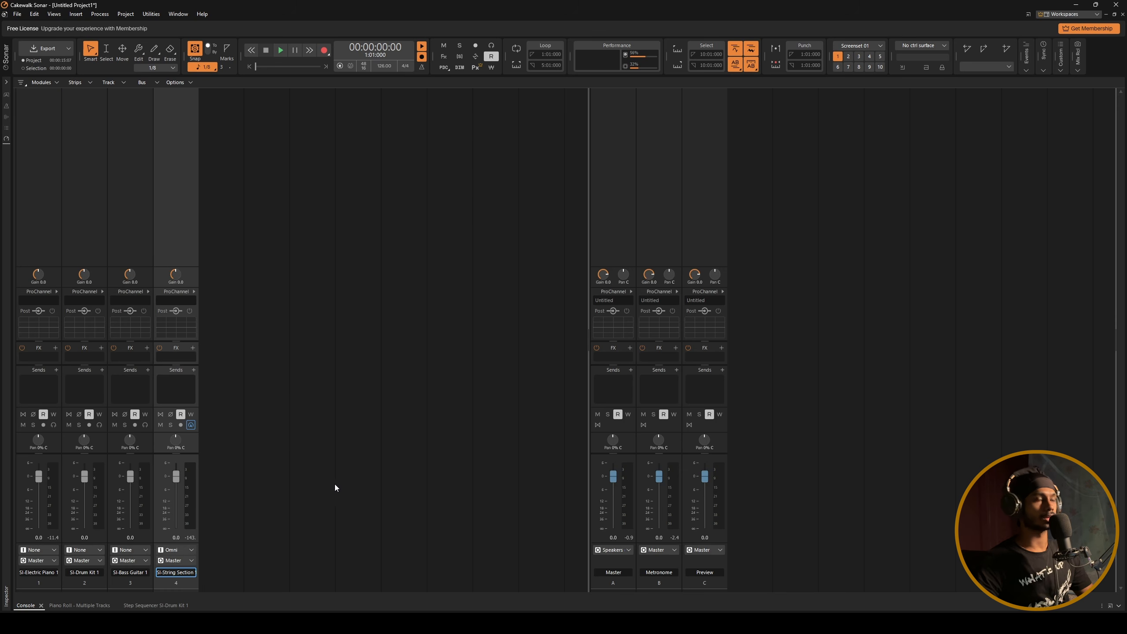
key("d")
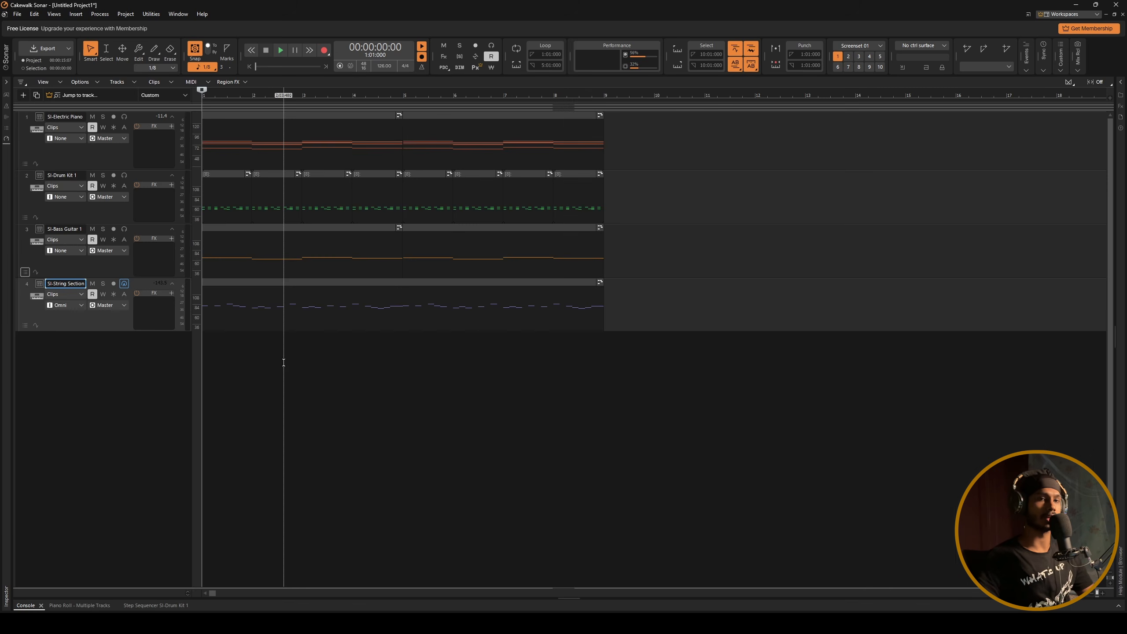
key("d")
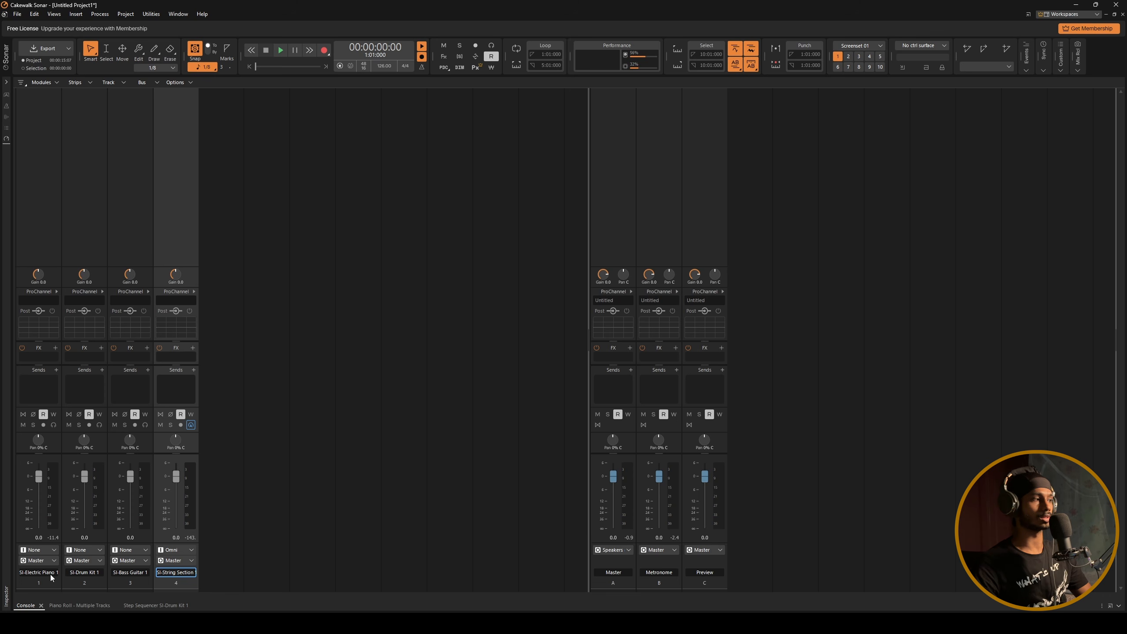
key("d")
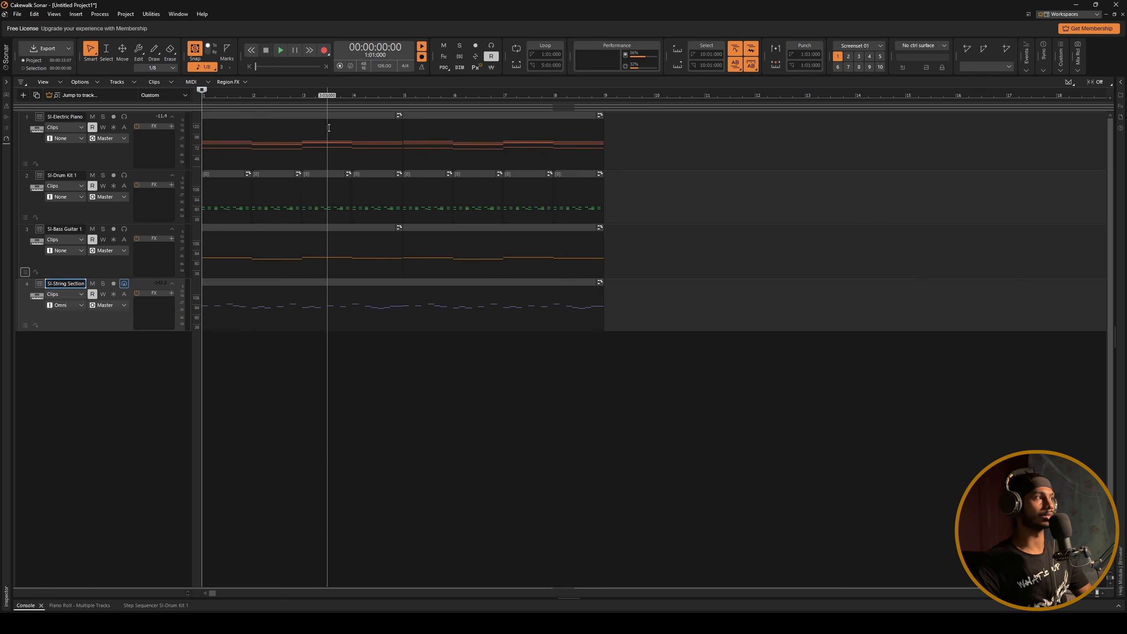
key("d")
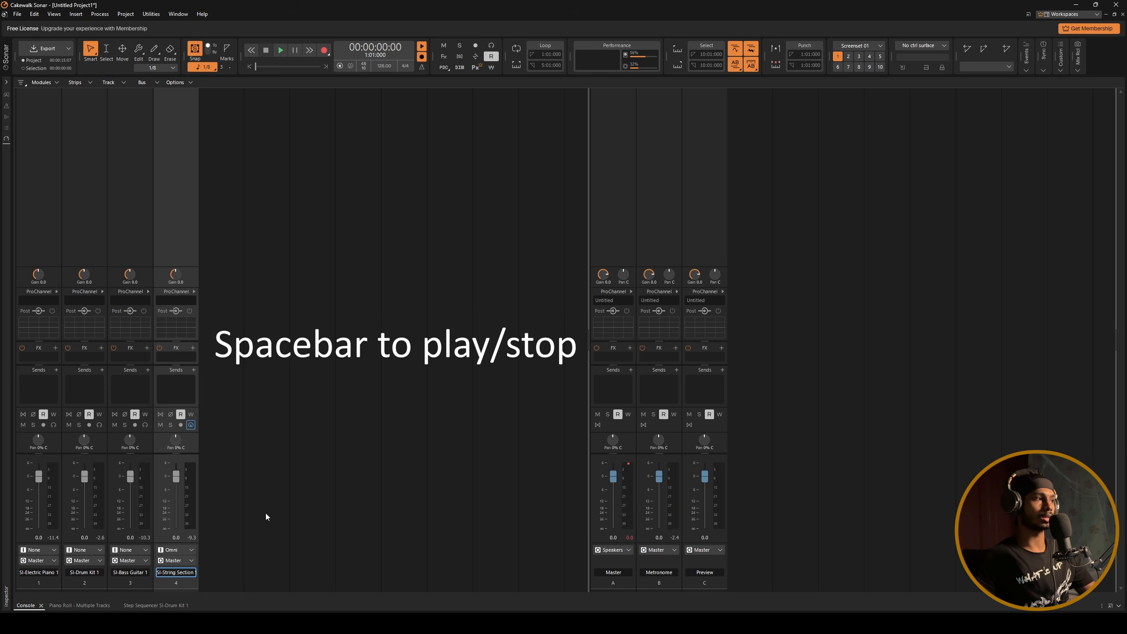
- While playing the arrangement, set the track volumes to 2.9 for electric piano, -4.5 for drums, -9.5 for bass, and -5.8 for strings
left_click(285, 50)
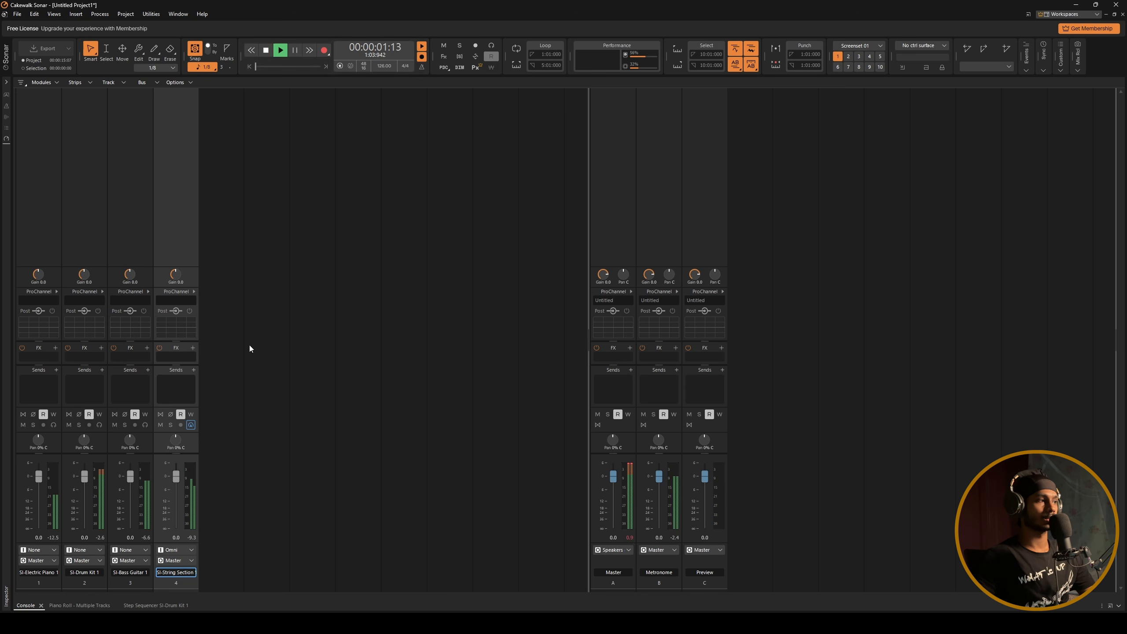
key("space")
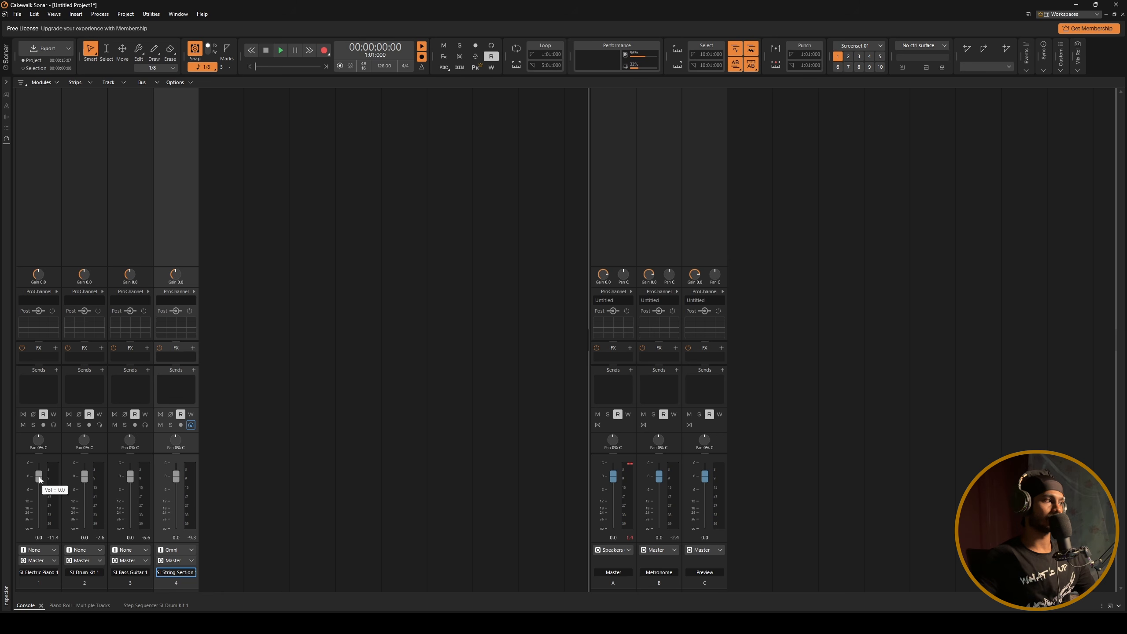
mouse_move(39, 477)
left_mouse_down()
mouse_move(39, 487)
mouse_move(38, 478)
left_mouse_up()
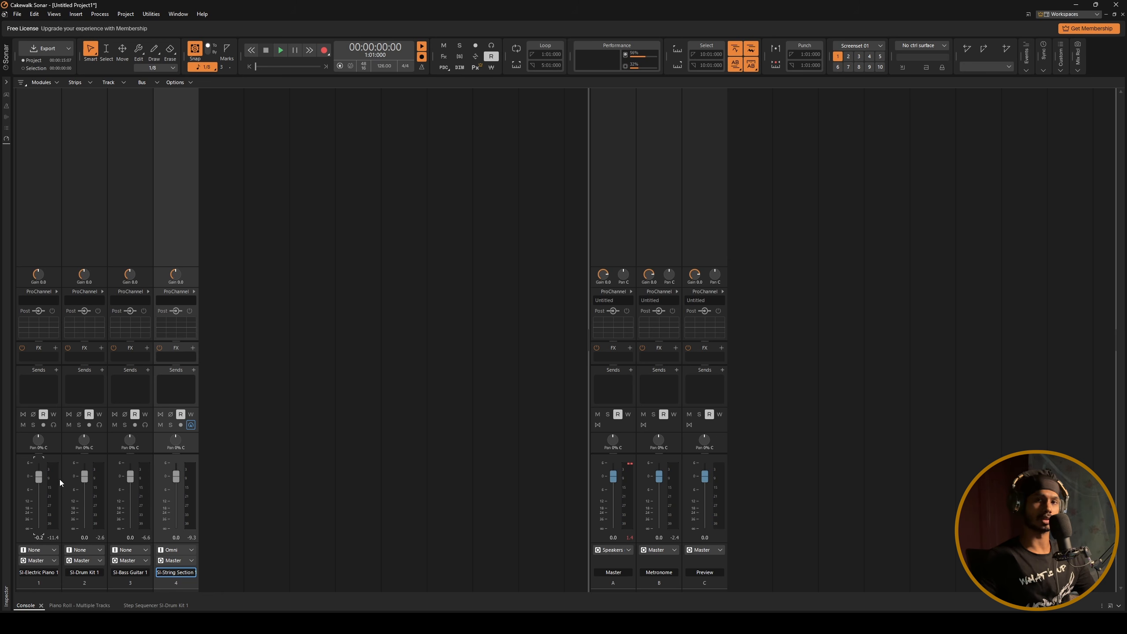
key("space")
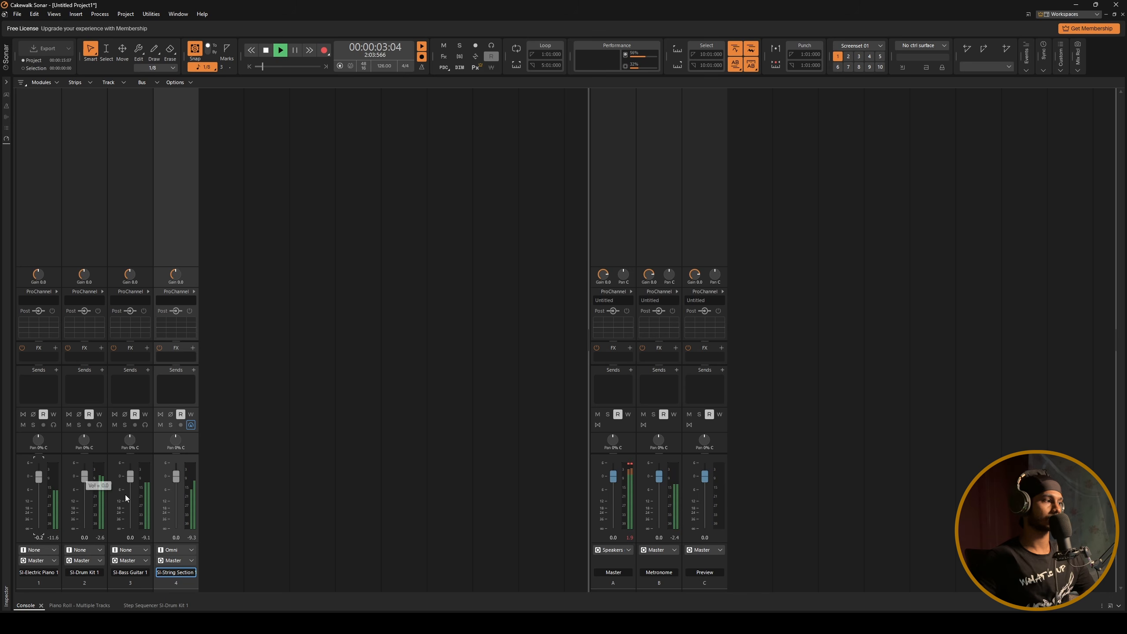
left_click_drag(124, 481, 176, 489)
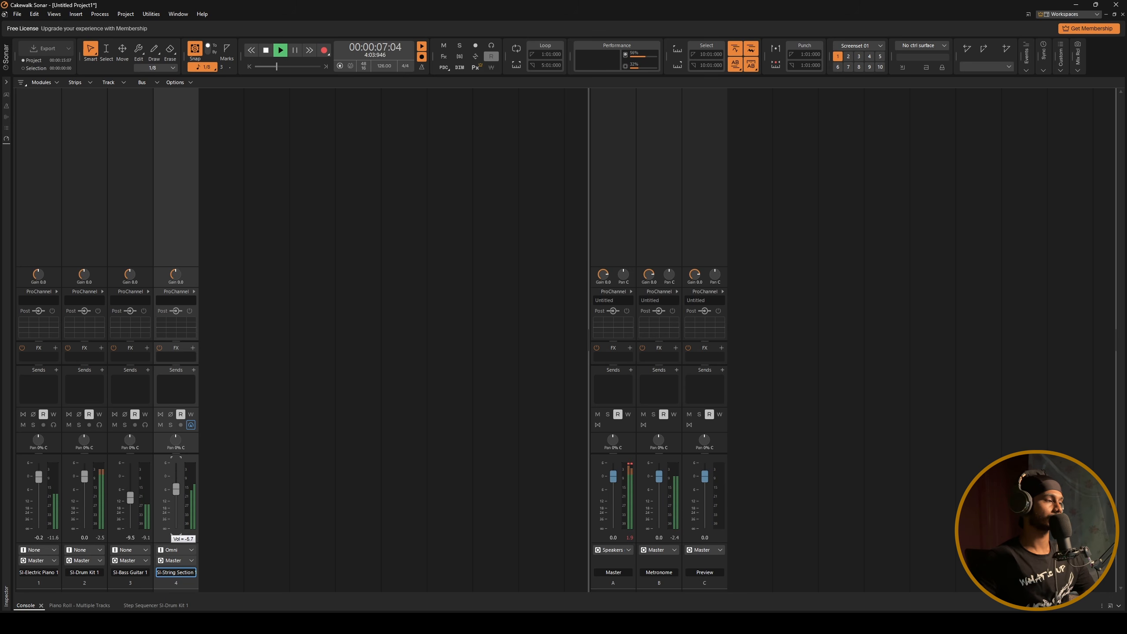
left_click_drag(38, 476, 84, 486)
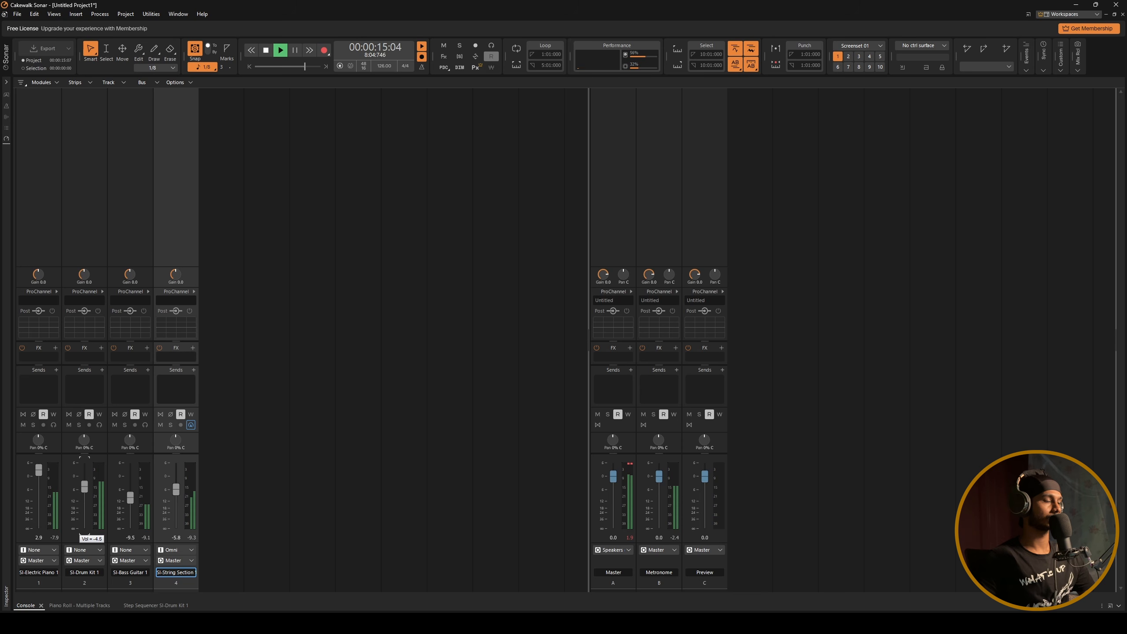
key("space")
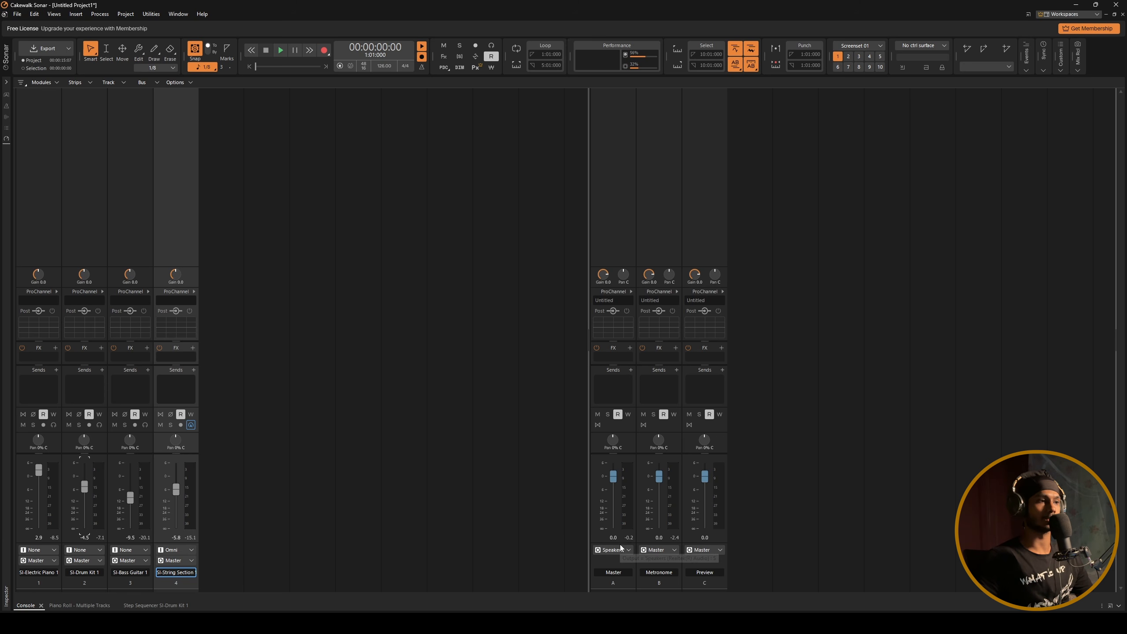
- Play the arrangement while pulling the Master bus volume fully down and bringing it back up to -0.3
left_click(53, 563)
key("space")
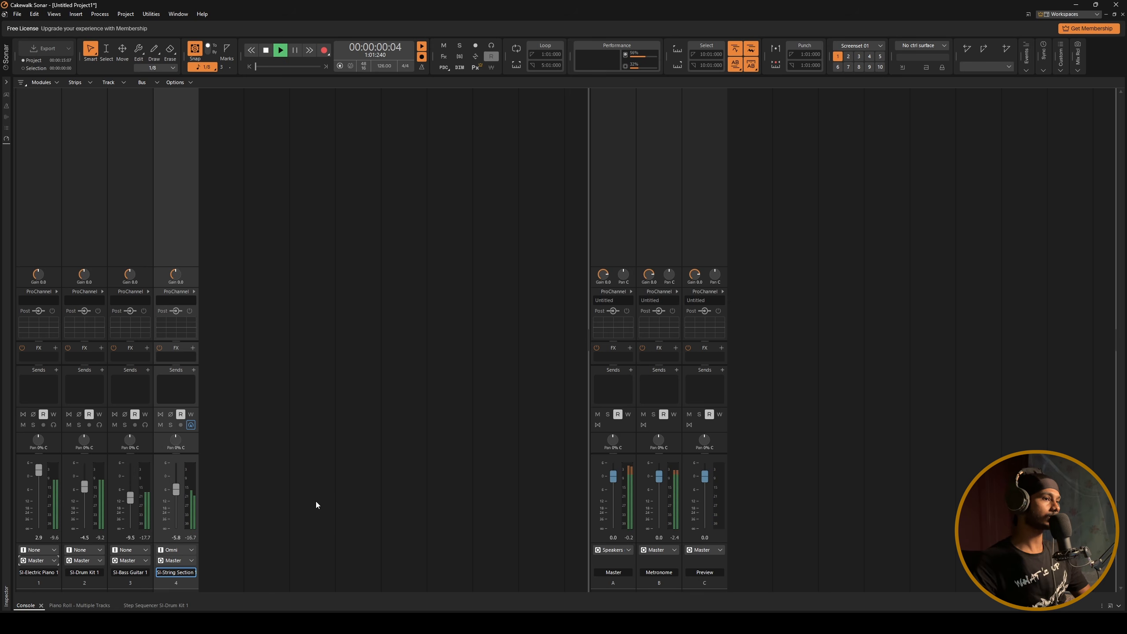
left_click_drag(613, 476, 613, 528)
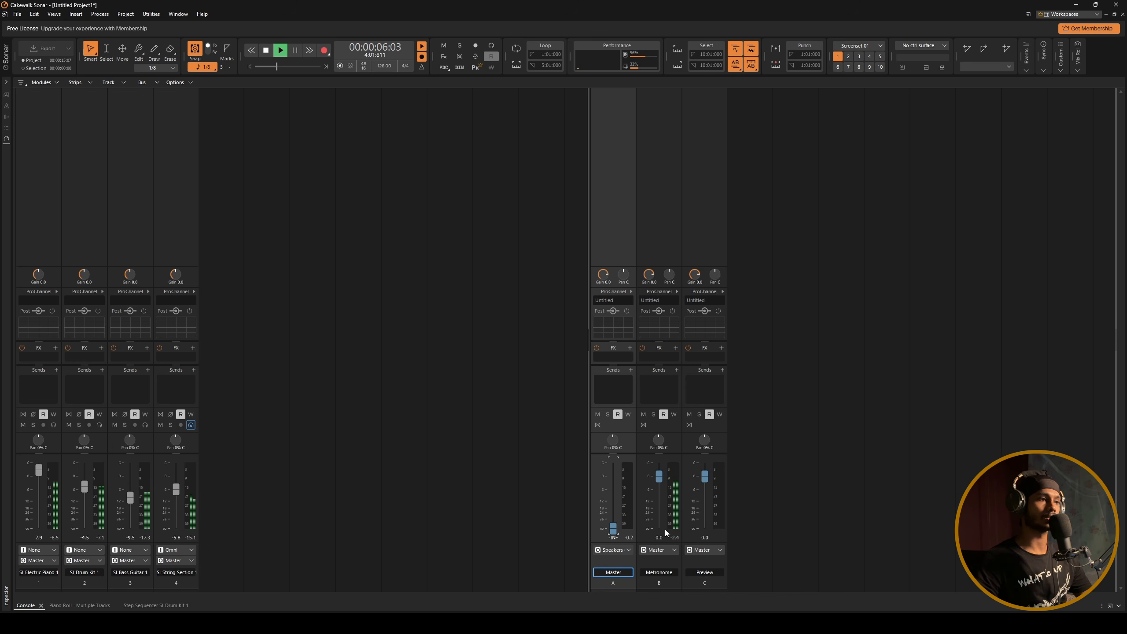
left_click_drag(613, 529, 613, 477)
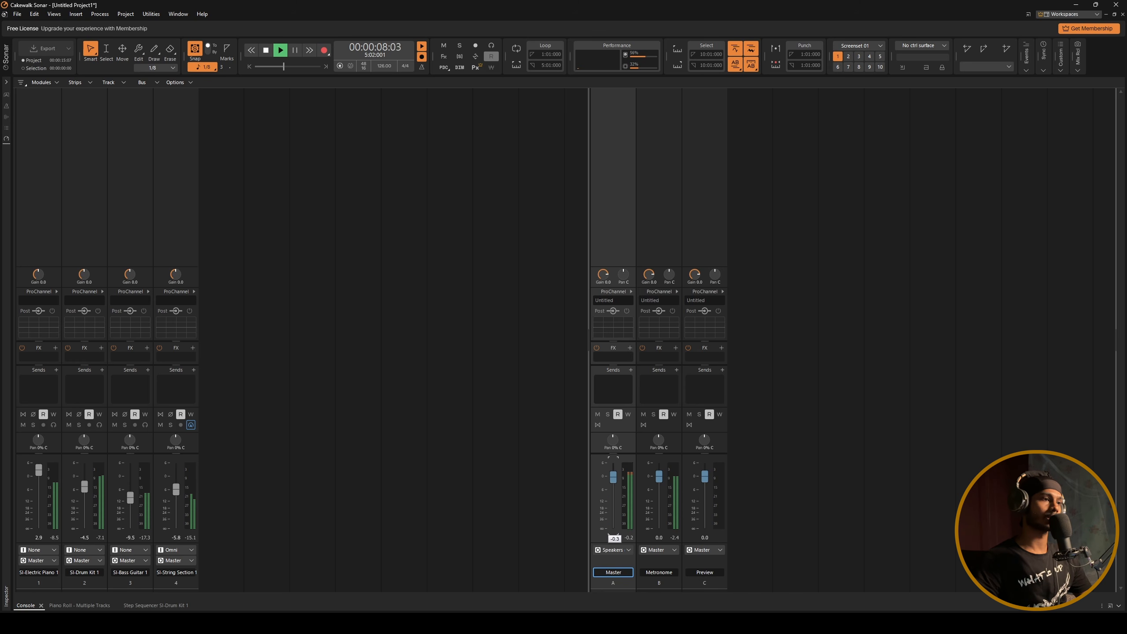
left_click(496, 459)
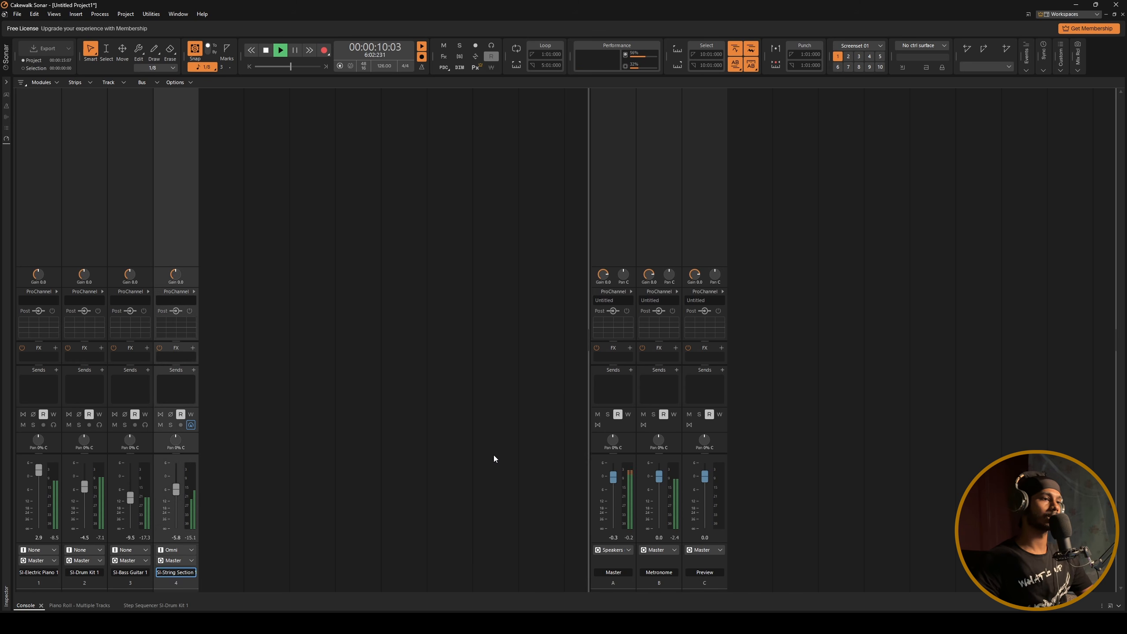
key("space")
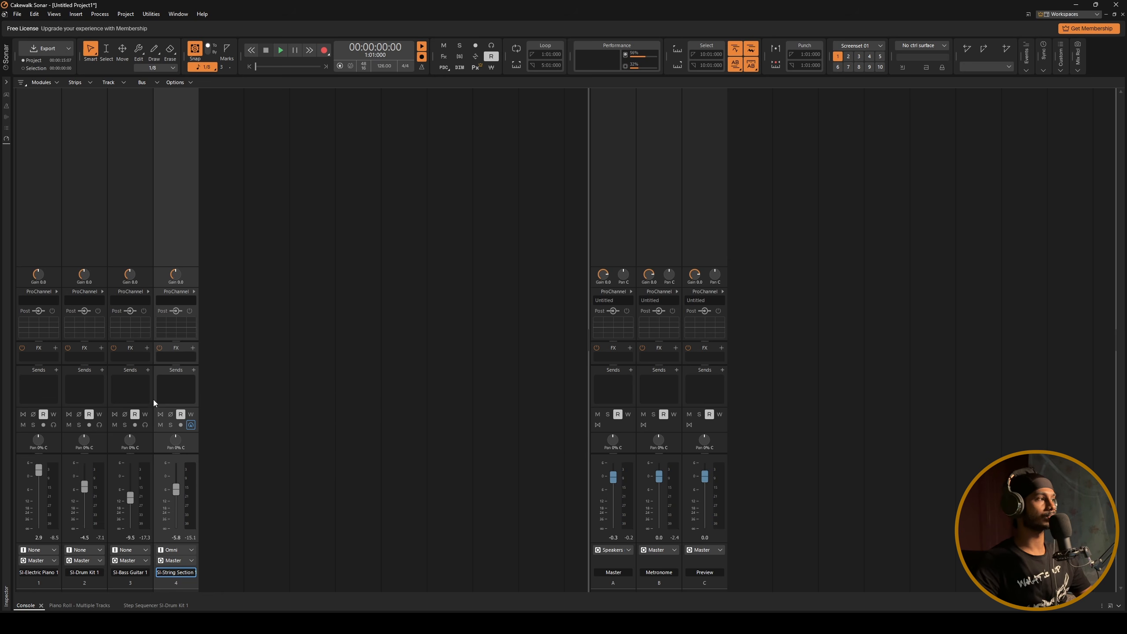
- Show the electric piano's ProChannel, open and enable its QuadCurve Equalizer, and play the arrangement to examine the frequency spectrum
left_click(58, 296)
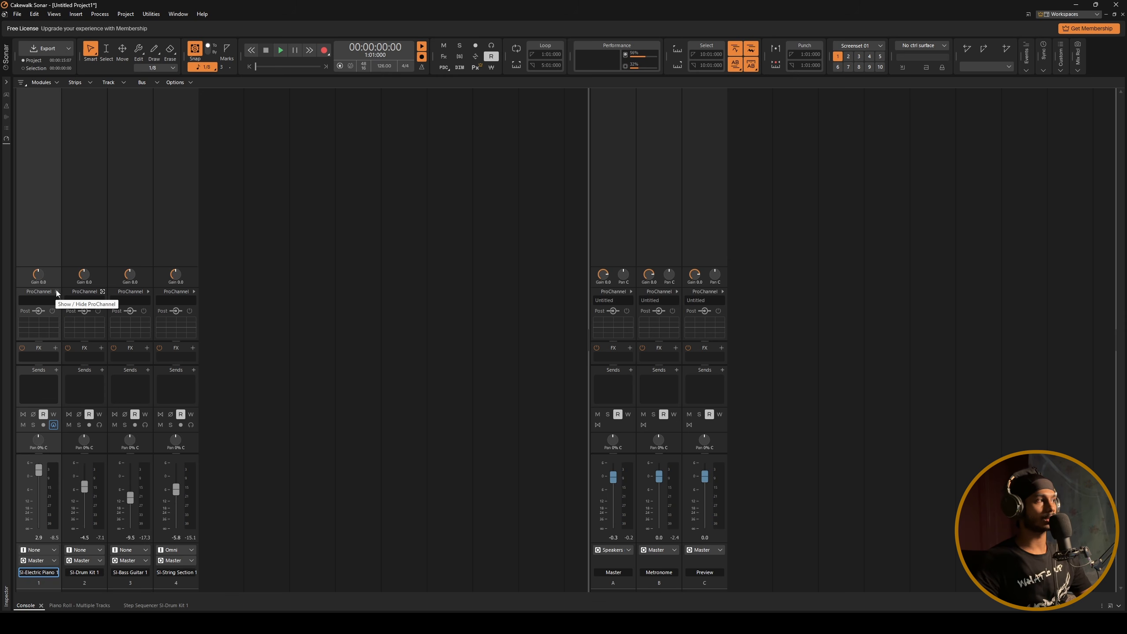
left_click(57, 292)
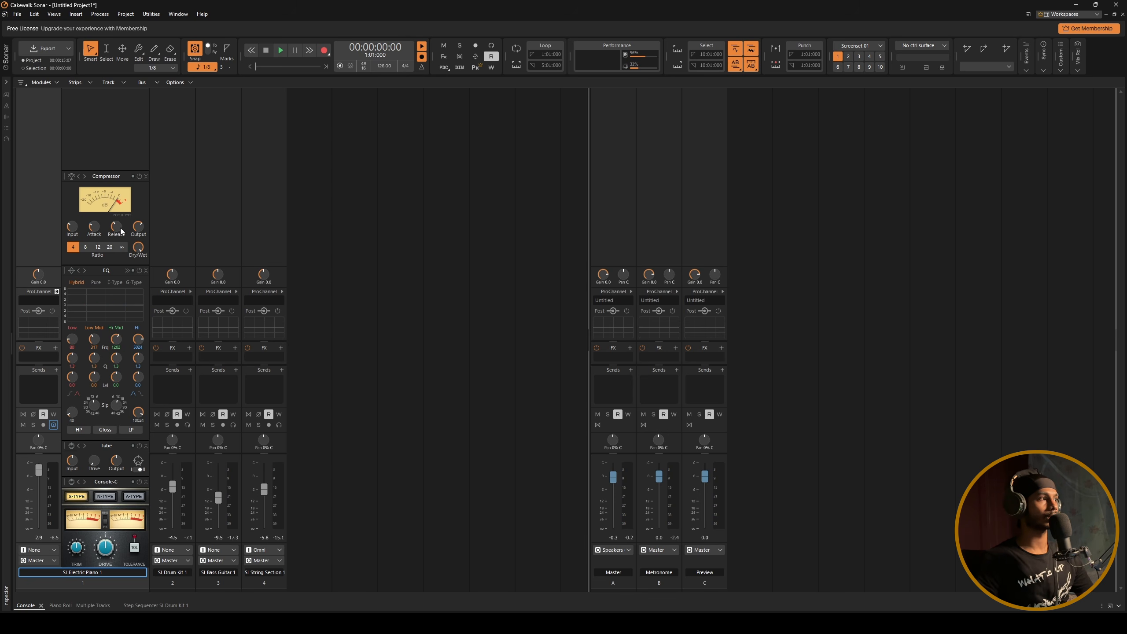
left_click(127, 270)
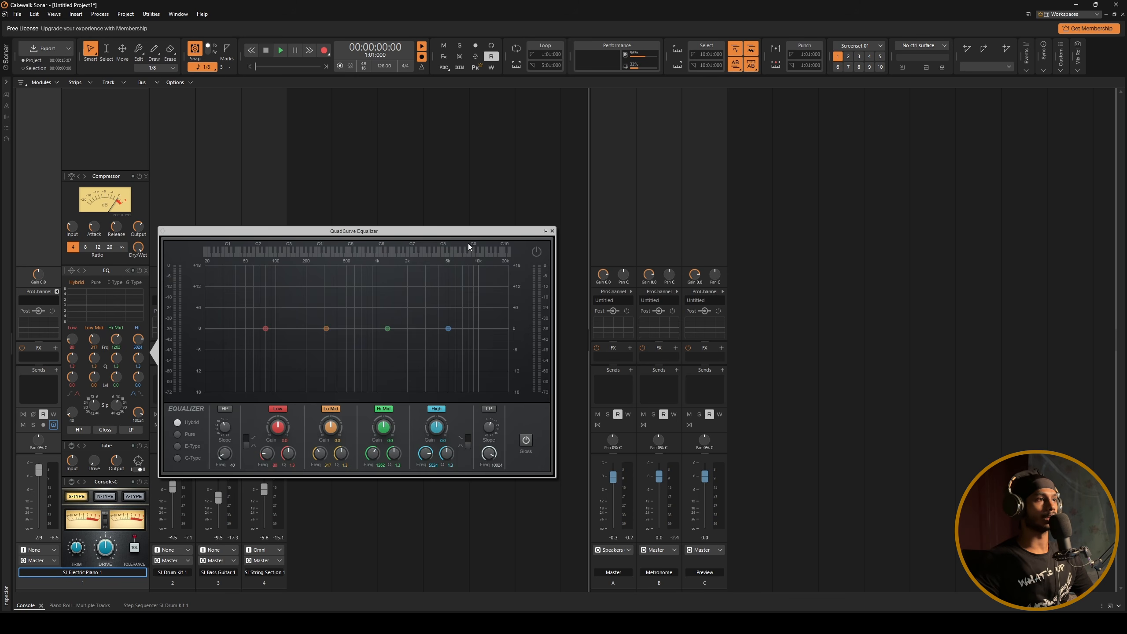
left_click(537, 252)
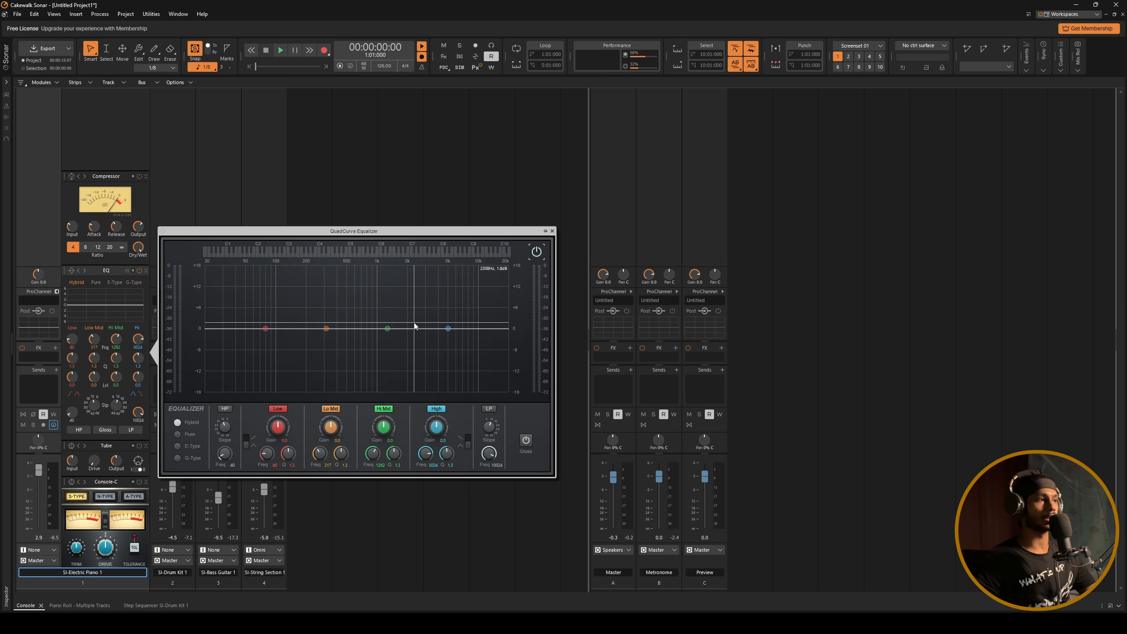
key("space")
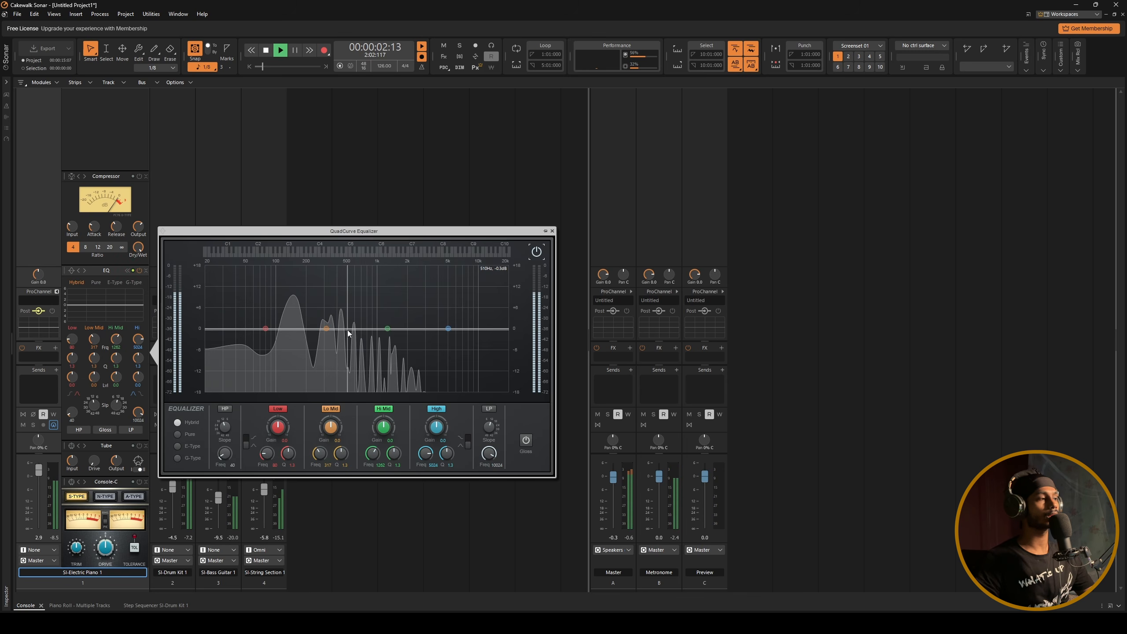
key("space")
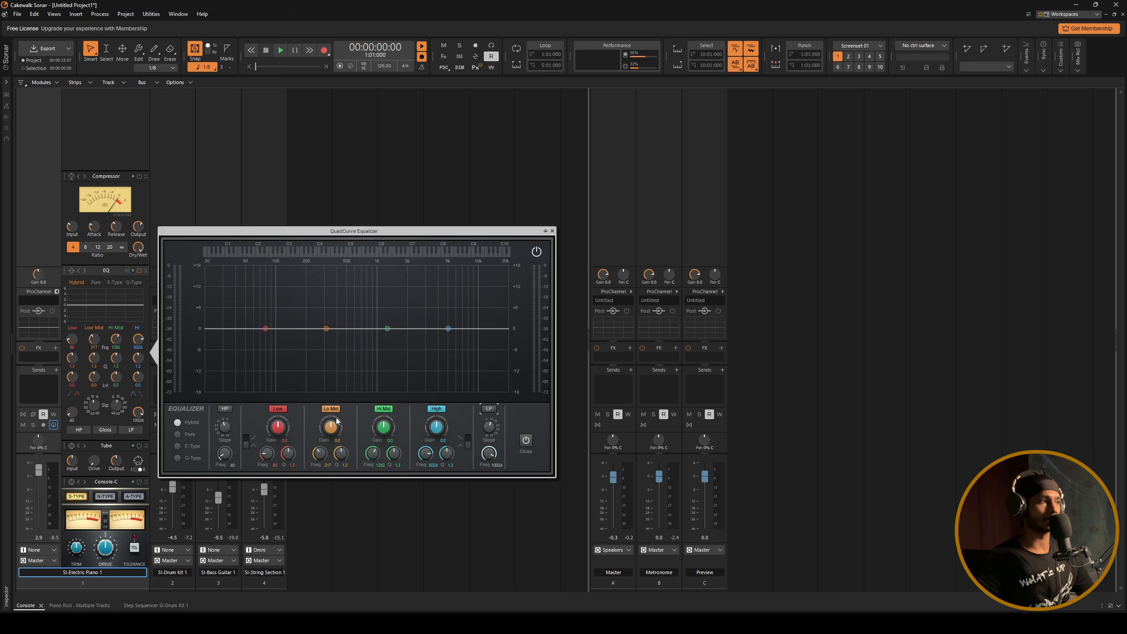
- Enable the equalizer's high-pass filter on the electric piano, tune its frequency to about 91 Hz during playback, and close the equalizer and ProChannel
left_click(225, 409)
left_click_drag(266, 329, 264, 328)
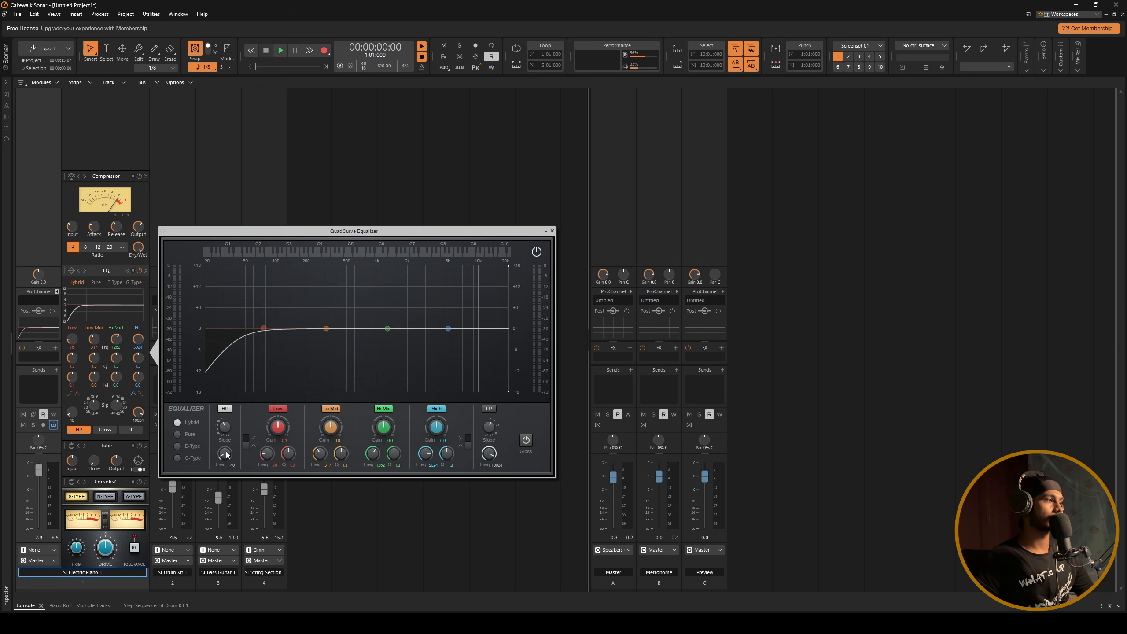
left_click_drag(225, 453, 225, 414)
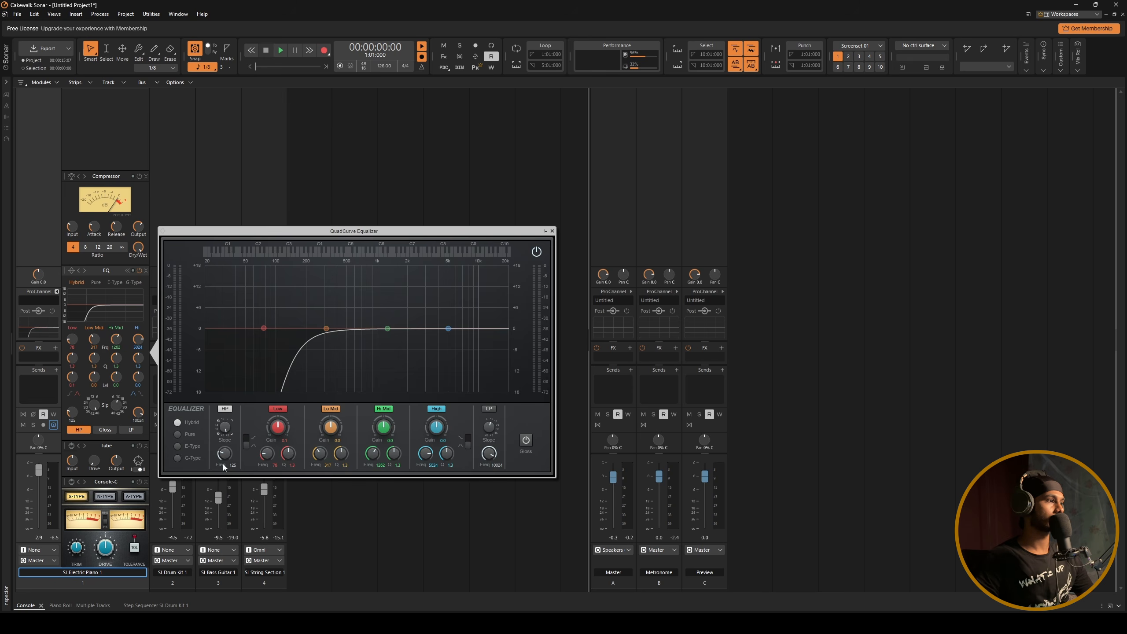
left_click_drag(224, 454, 225, 447)
key("space")
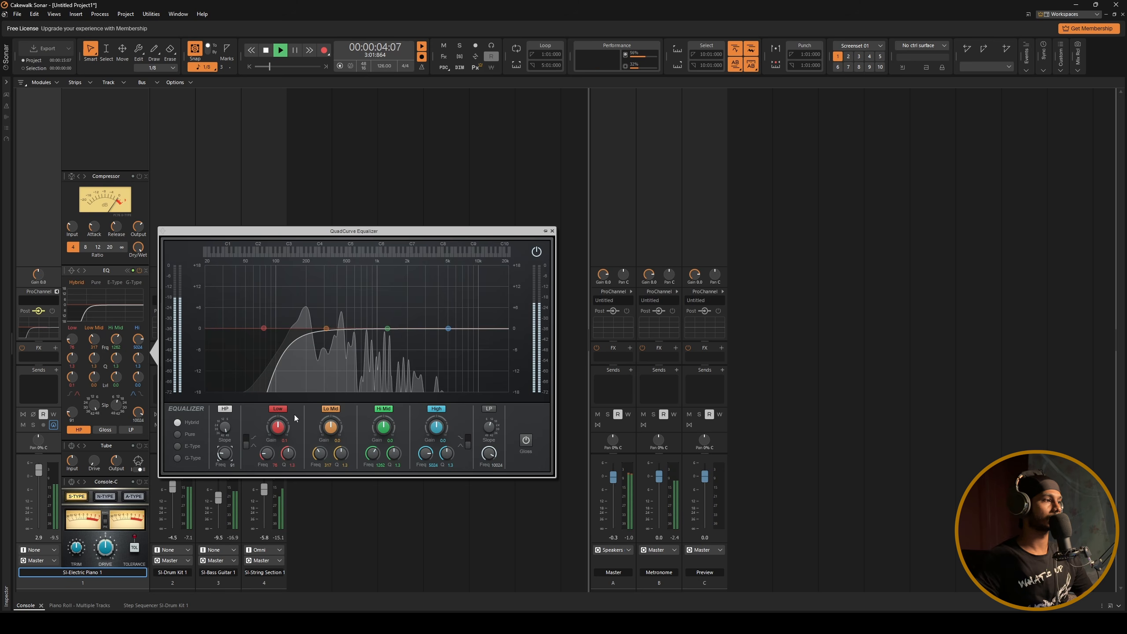
left_click_drag(226, 454, 226, 453)
key("space")
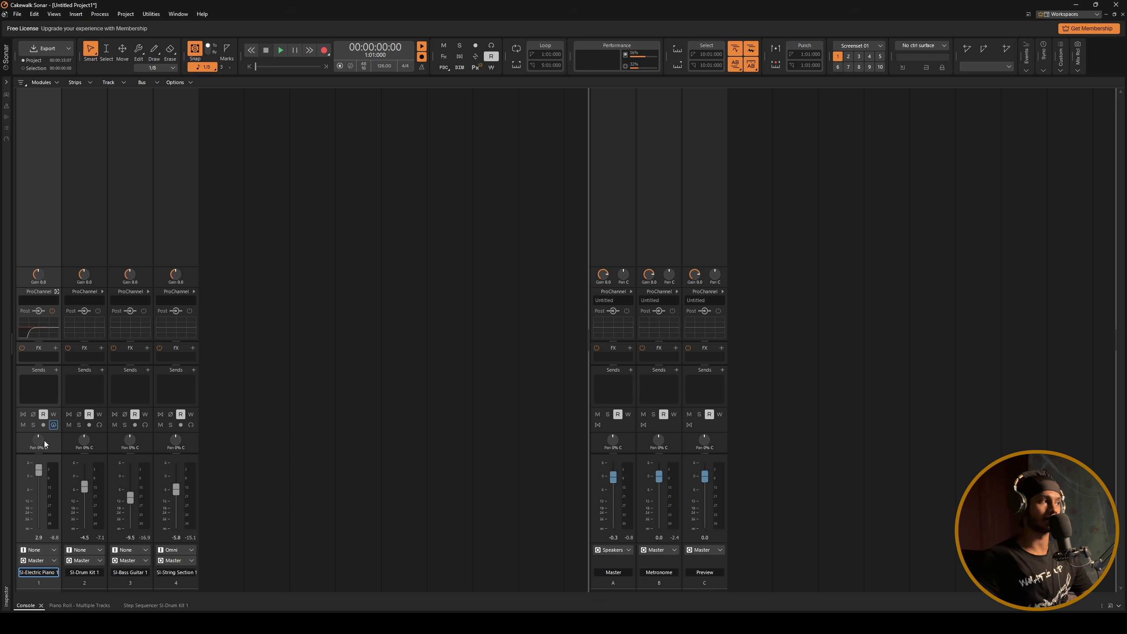
- Pan the electric piano 100% left and the strings 100% right, and start playing the arrangement
left_click_drag(37, 439, 37, 475)
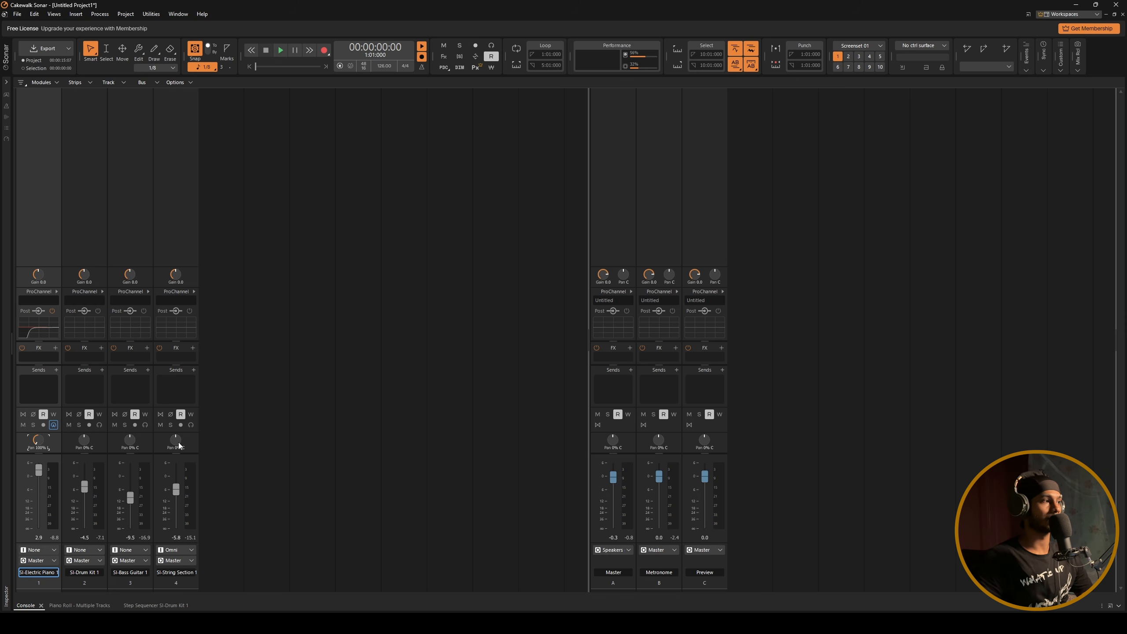
left_click_drag(176, 439, 175, 404)
key("space")
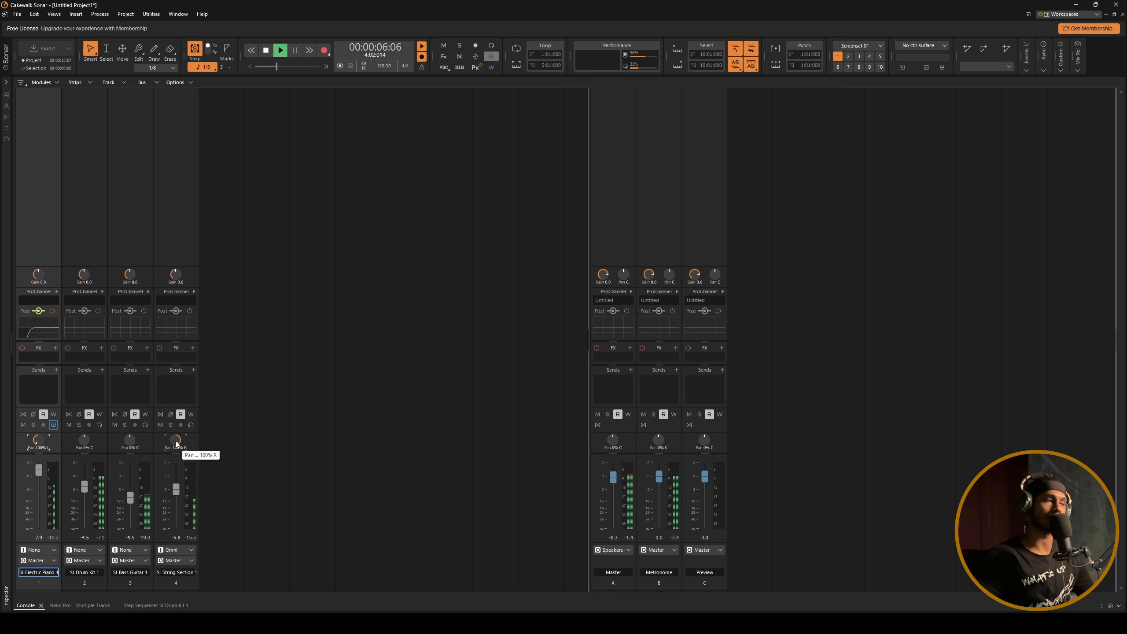
- During playback, swap the panning to strings 100% left and electric piano 100% right, and stop playback
left_click_drag(177, 445, 152, 445)
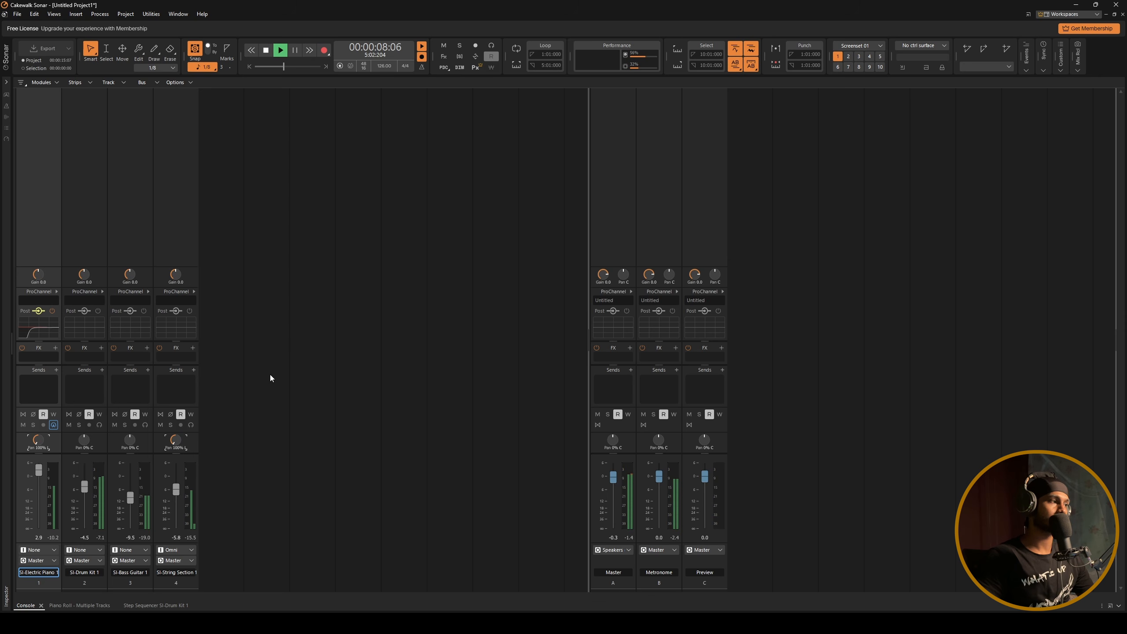
left_click_drag(56, 451, 84, 450)
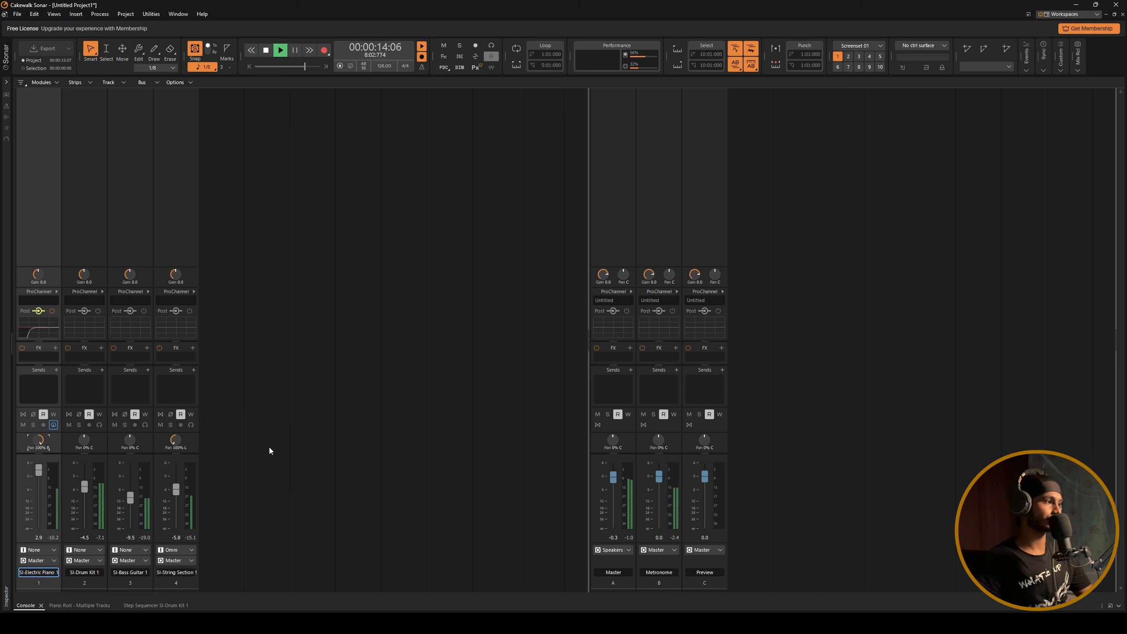
key("space")
- Reset the panning of the strings and the electric piano to center
left_click(174, 448)
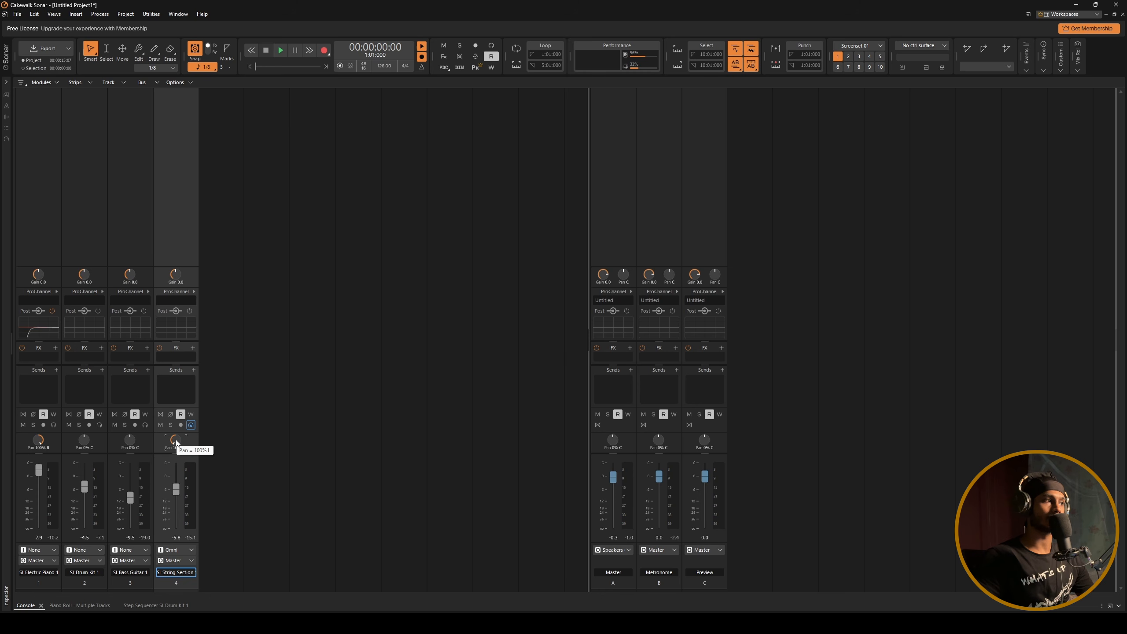
double_click(176, 441)
double_click(38, 439)
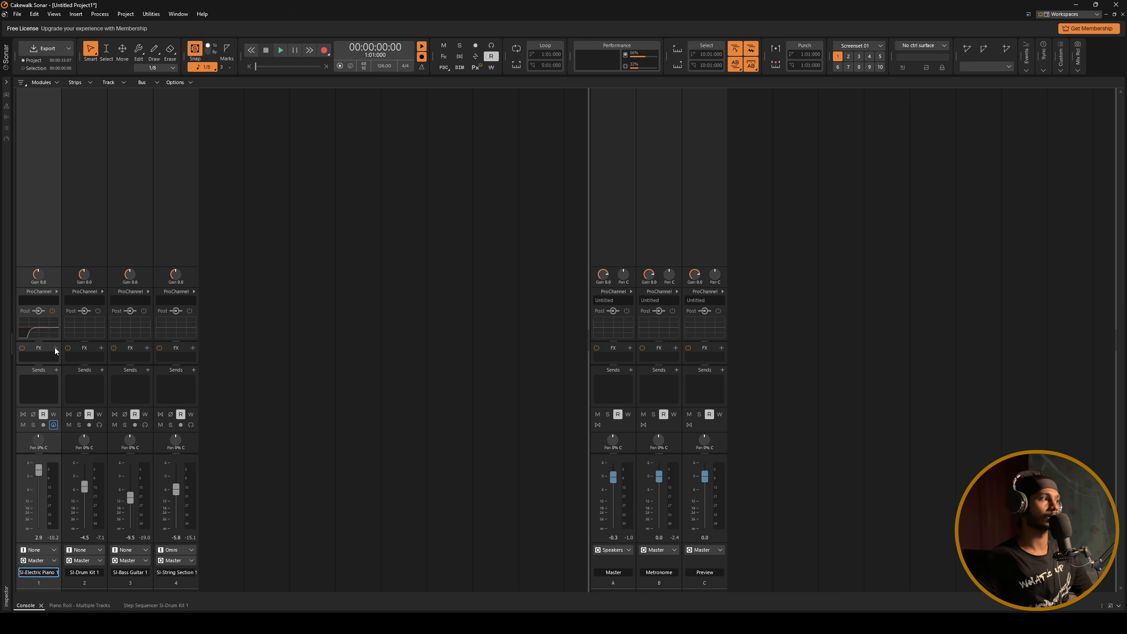
- Browse the Dynamics audio effects available for the electric piano's FX rack in the console
left_click(55, 348)
mouse_move(111, 242)
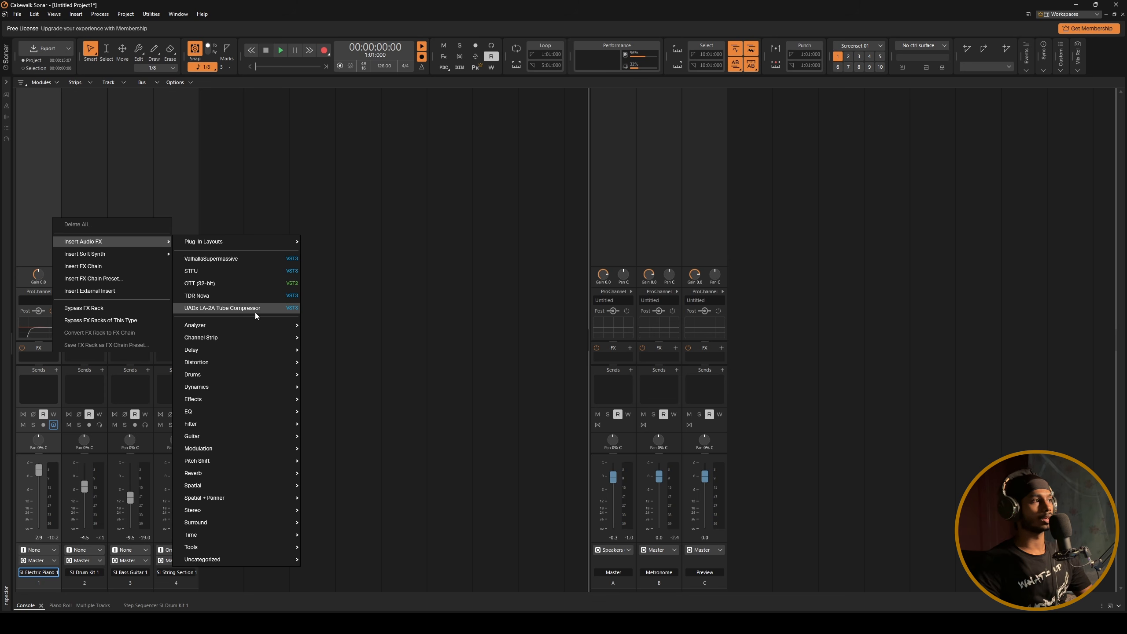
mouse_move(254, 389)
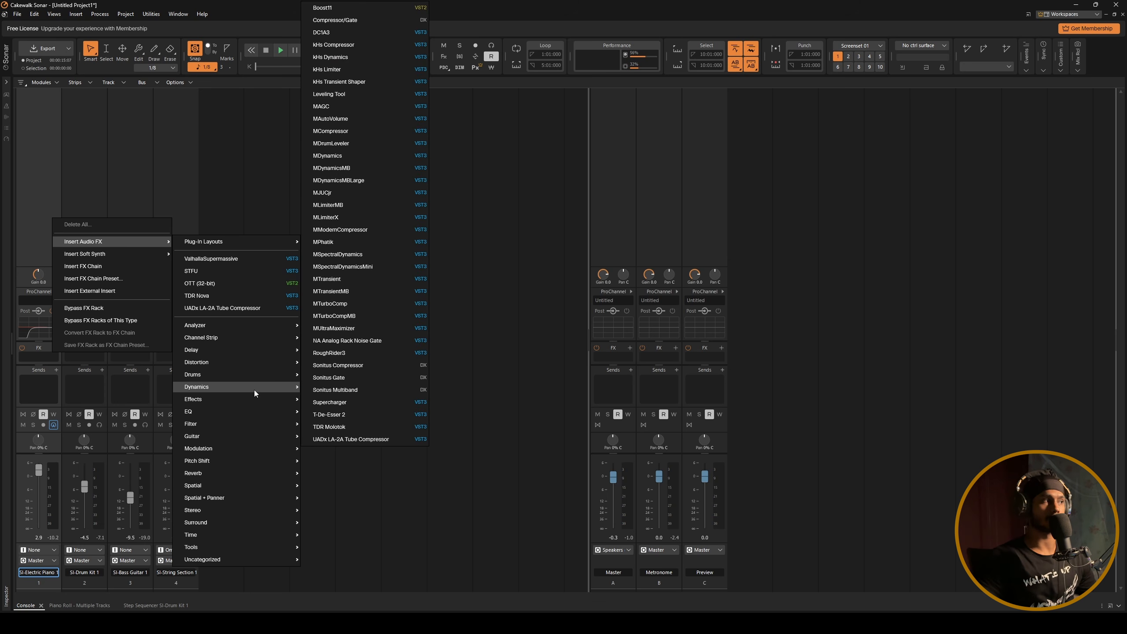
left_click(385, 435)
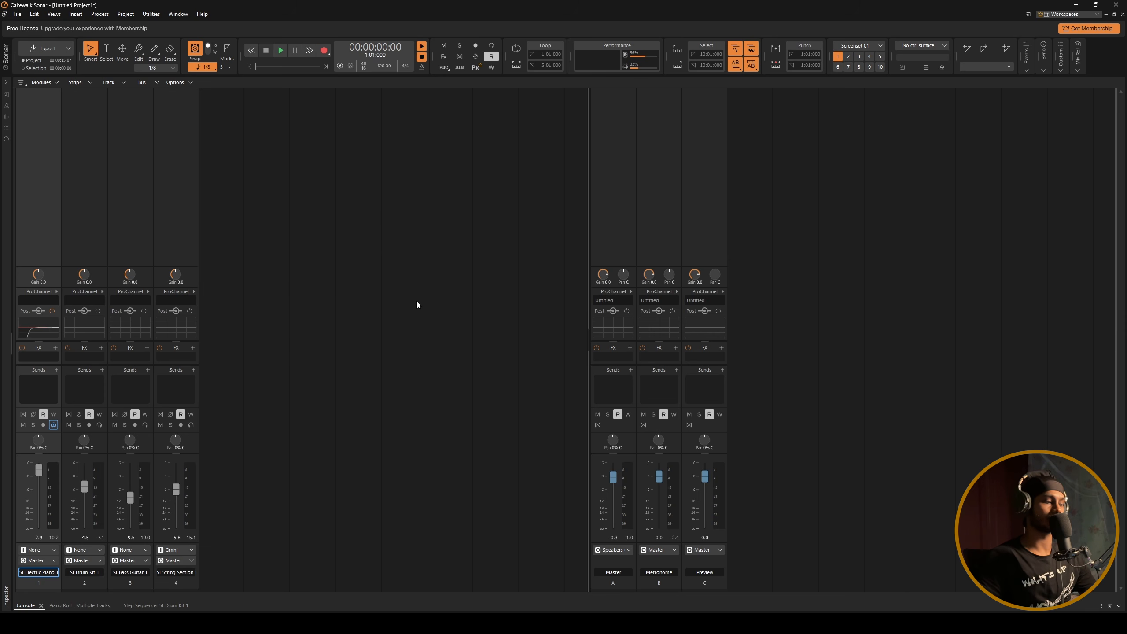
- Return to the Track view and browse the audio effects available for the electric piano's FX rack there
key("d")
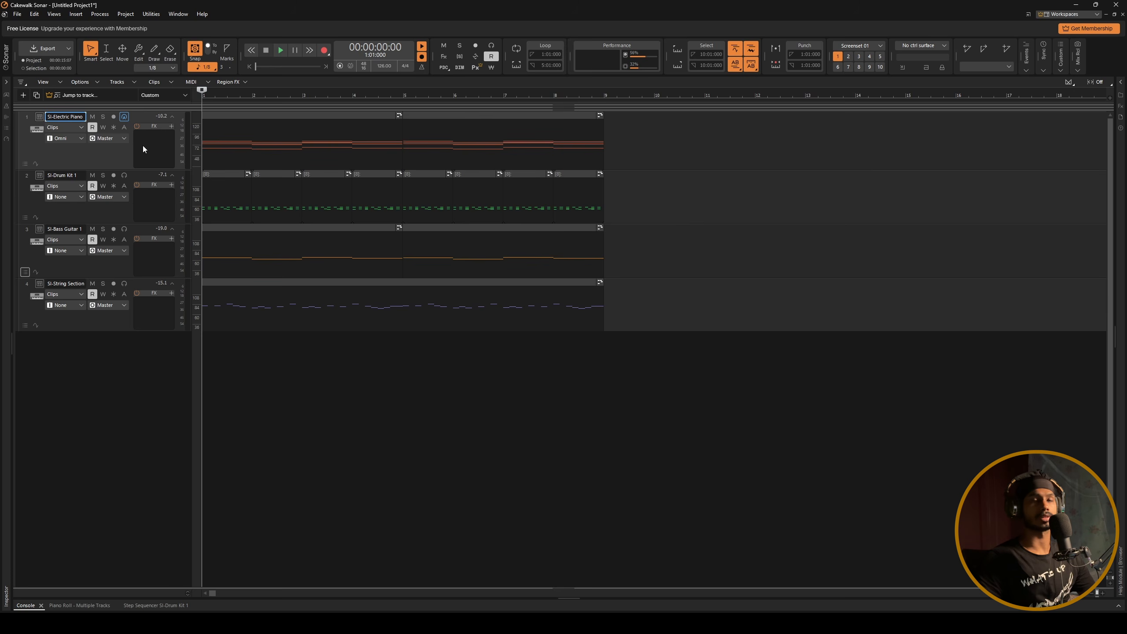
left_click(170, 127)
mouse_move(214, 153)
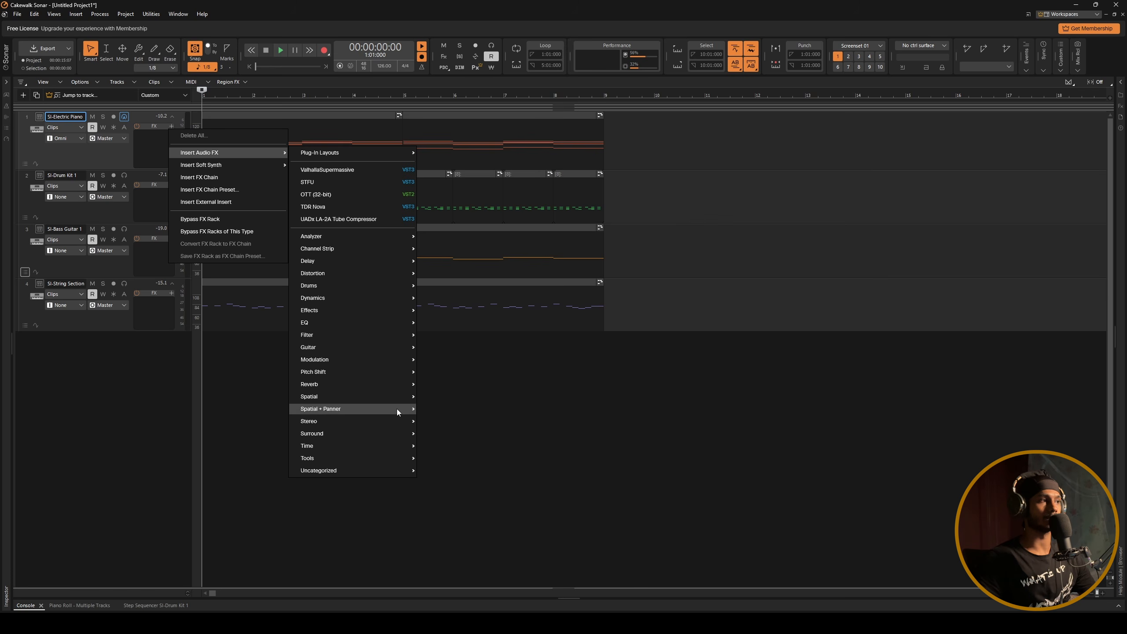
left_click(153, 397)
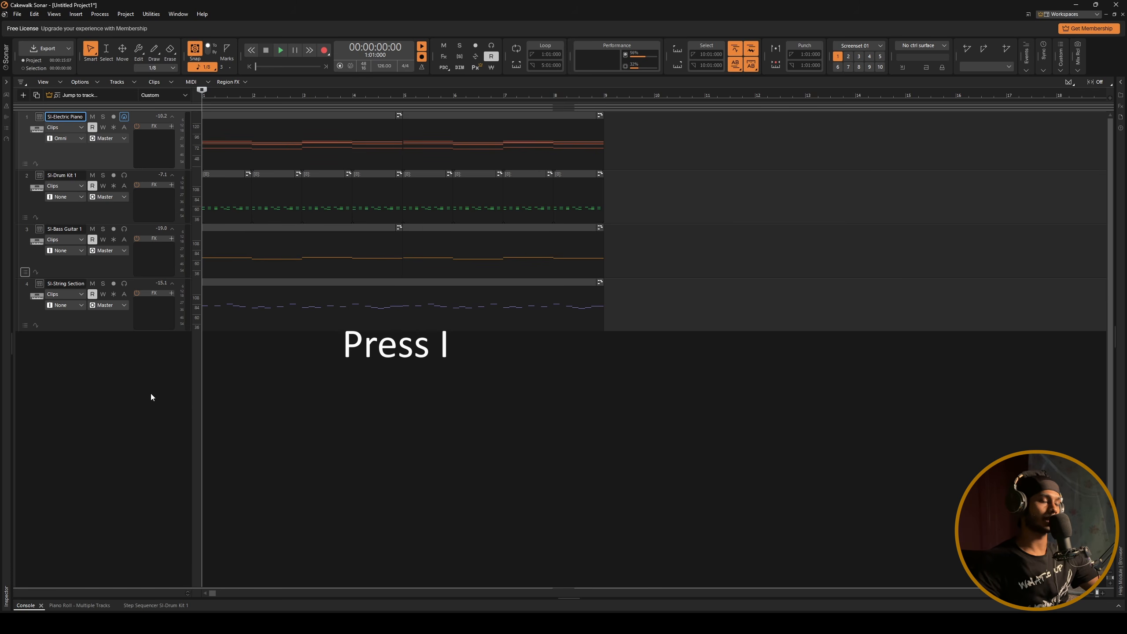
- Show the Inspector pane, view the electric piano's ProChannel modules in it, and hide the ProChannel again
key("i")
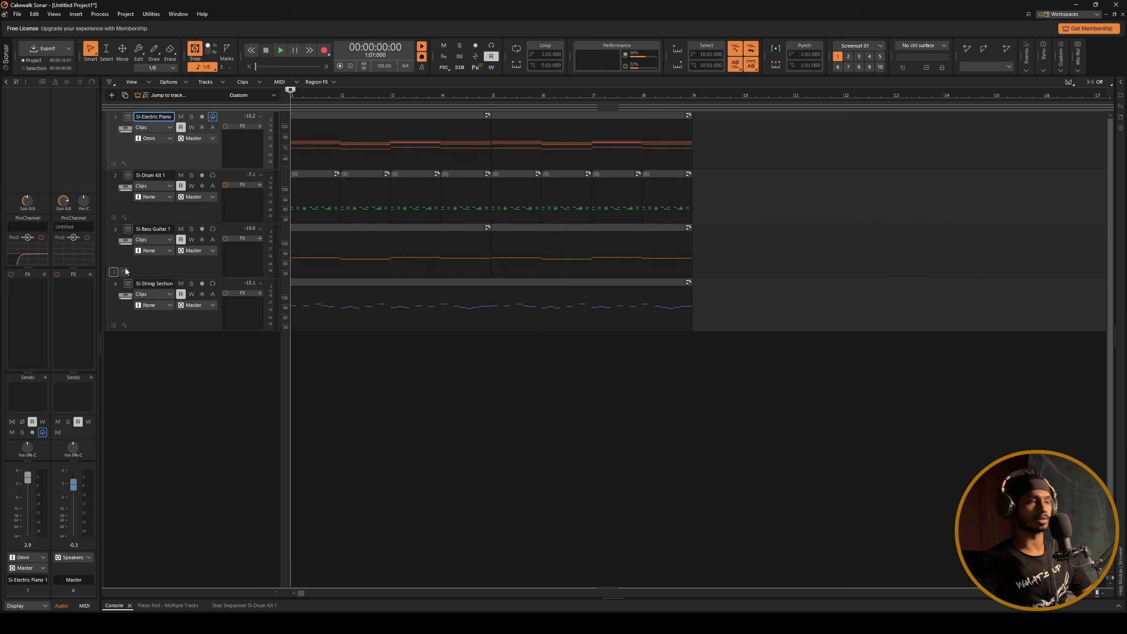
left_click(92, 82)
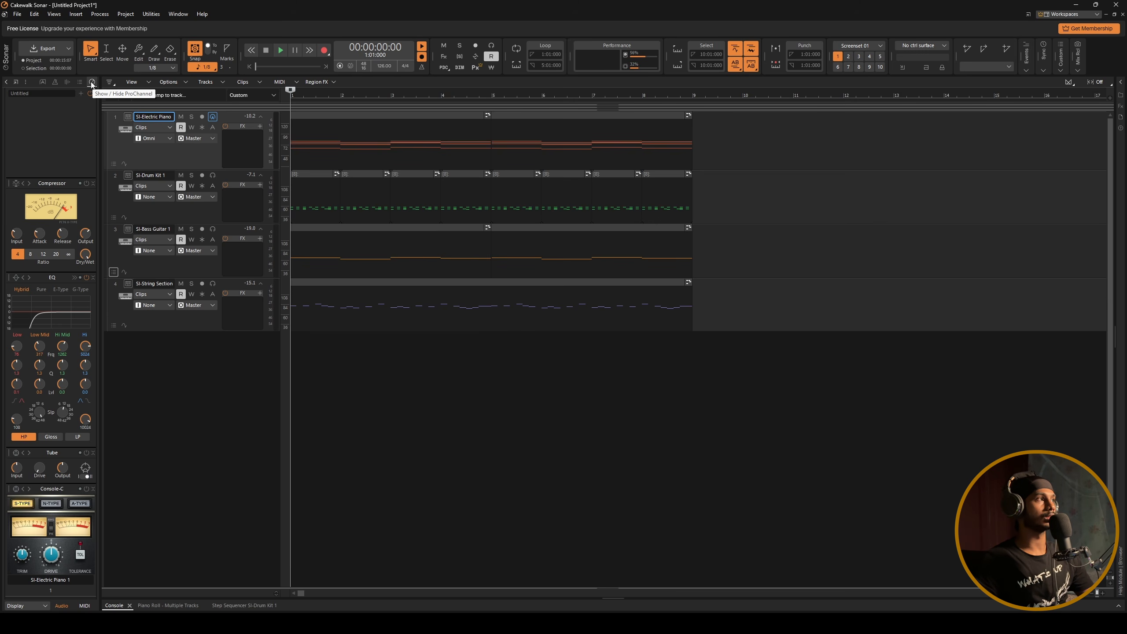
left_click(92, 84)
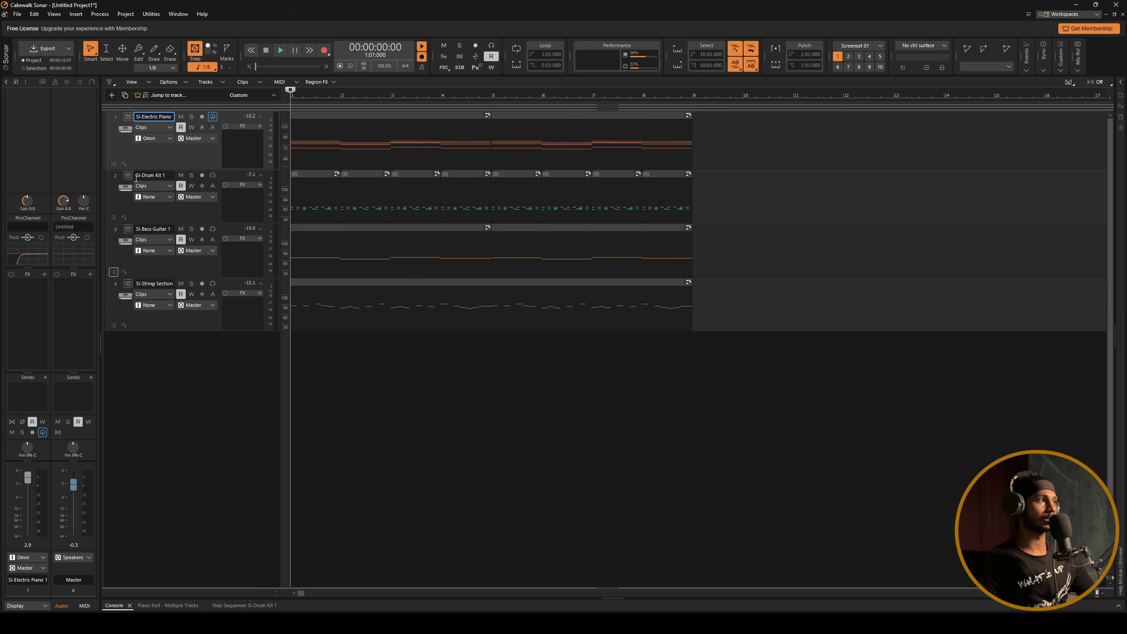
- Select the drum, bass, electric piano and string tracks in turn to view their channel strips in the Inspector
left_click(158, 178)
left_click(162, 228)
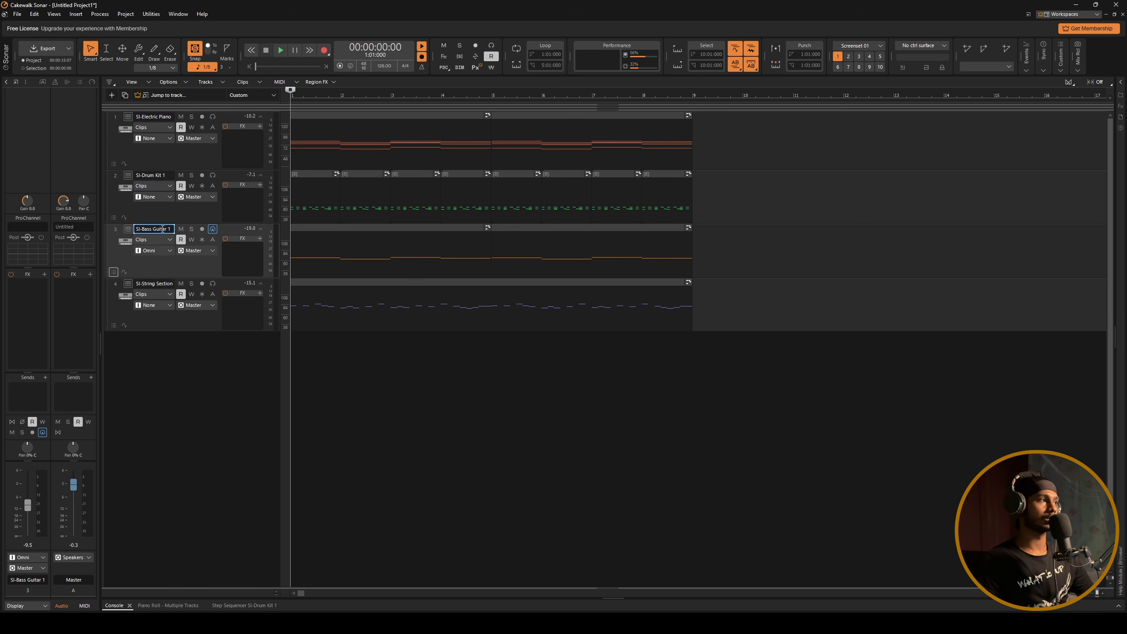
left_click(163, 134)
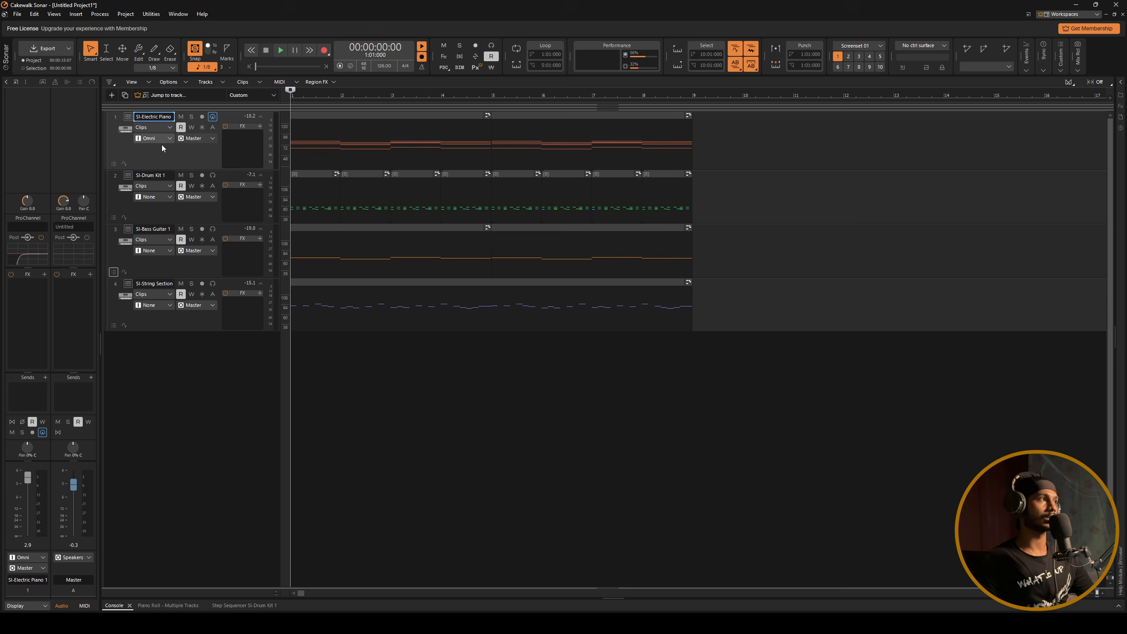
left_click(162, 286)
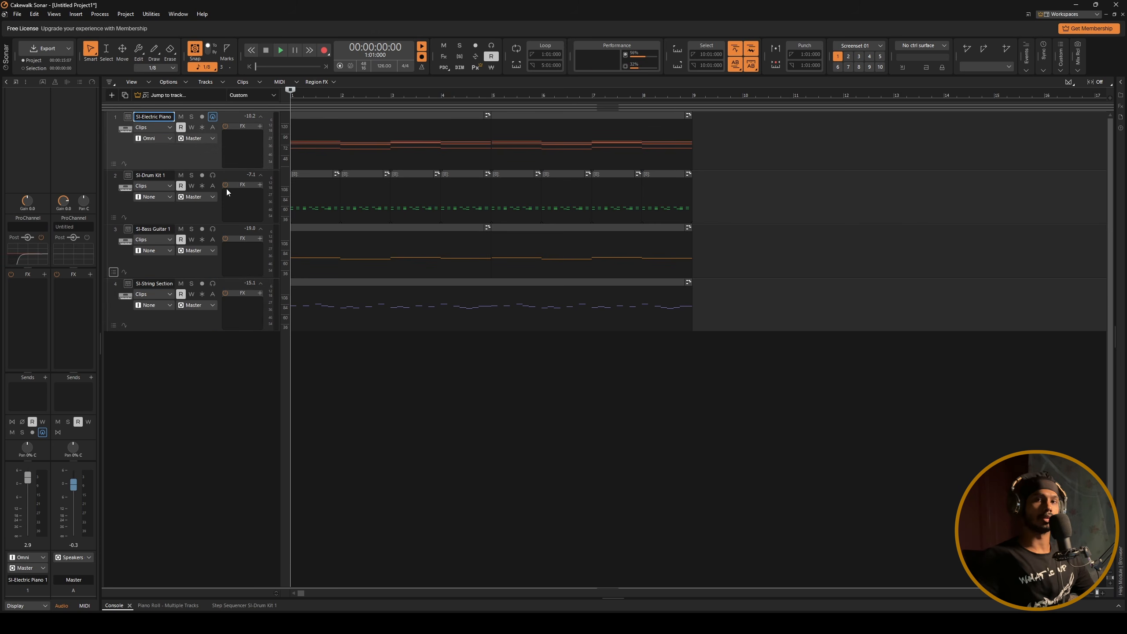
- Color the electric piano track light blue, drums orange, bass blue and strings green, and set the electric piano's volume to 3.9
left_click(106, 141)
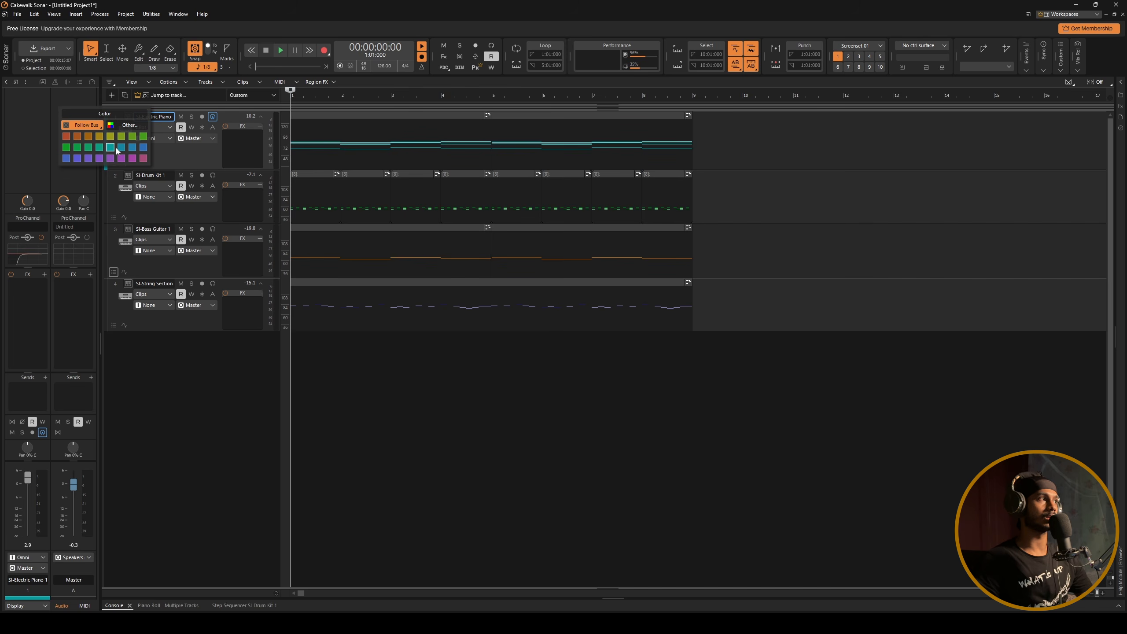
left_click(113, 147)
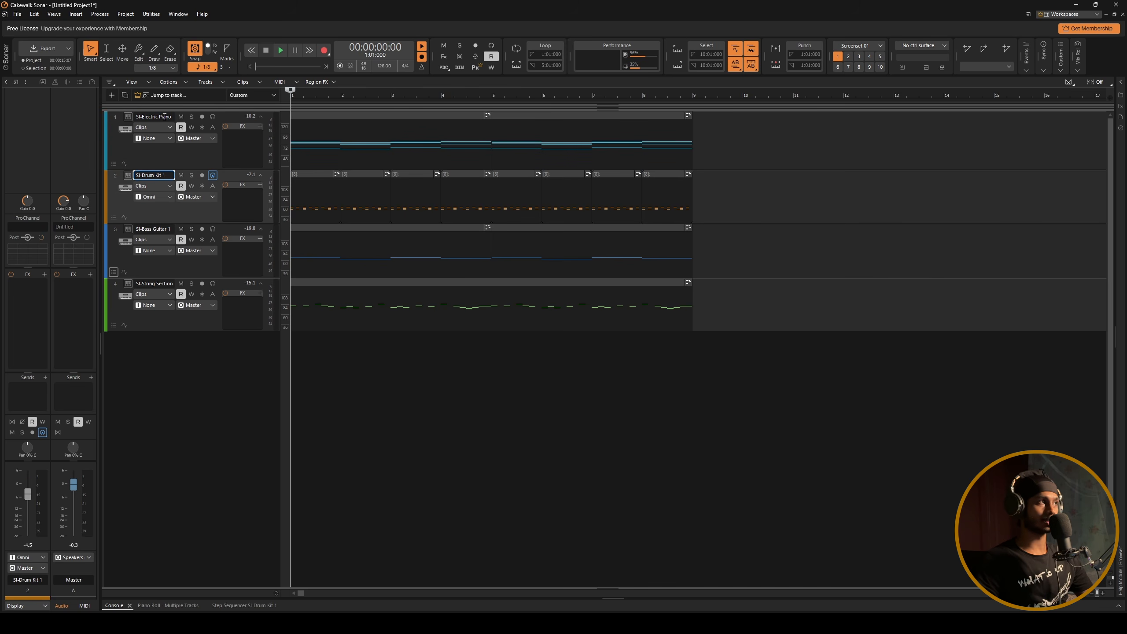
left_click(164, 116)
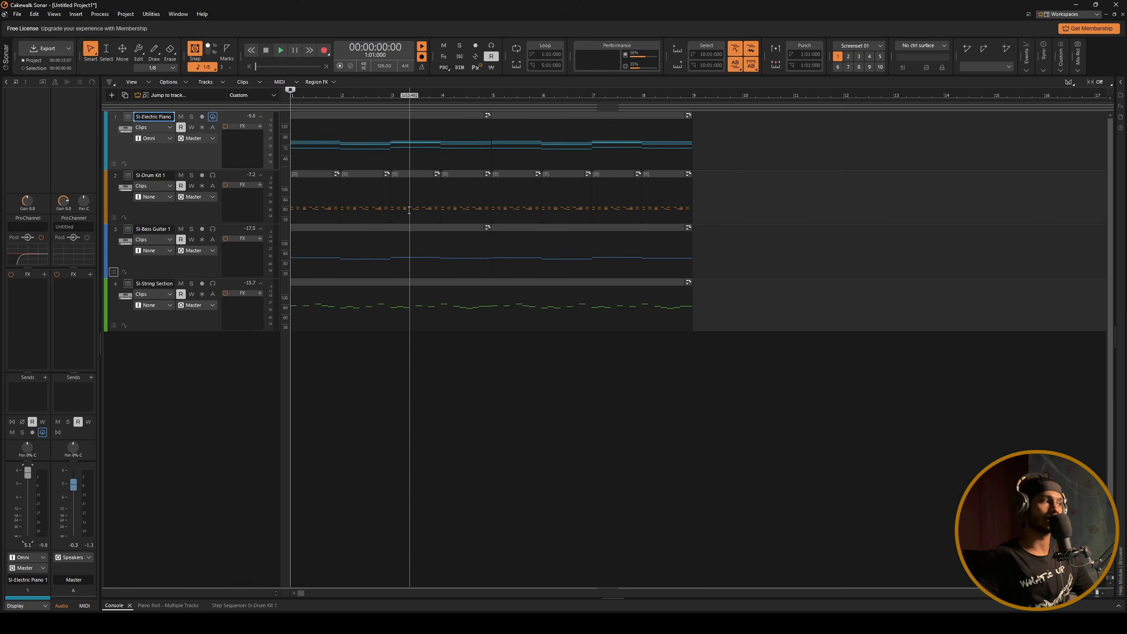
left_click_drag(30, 476, 30, 479)
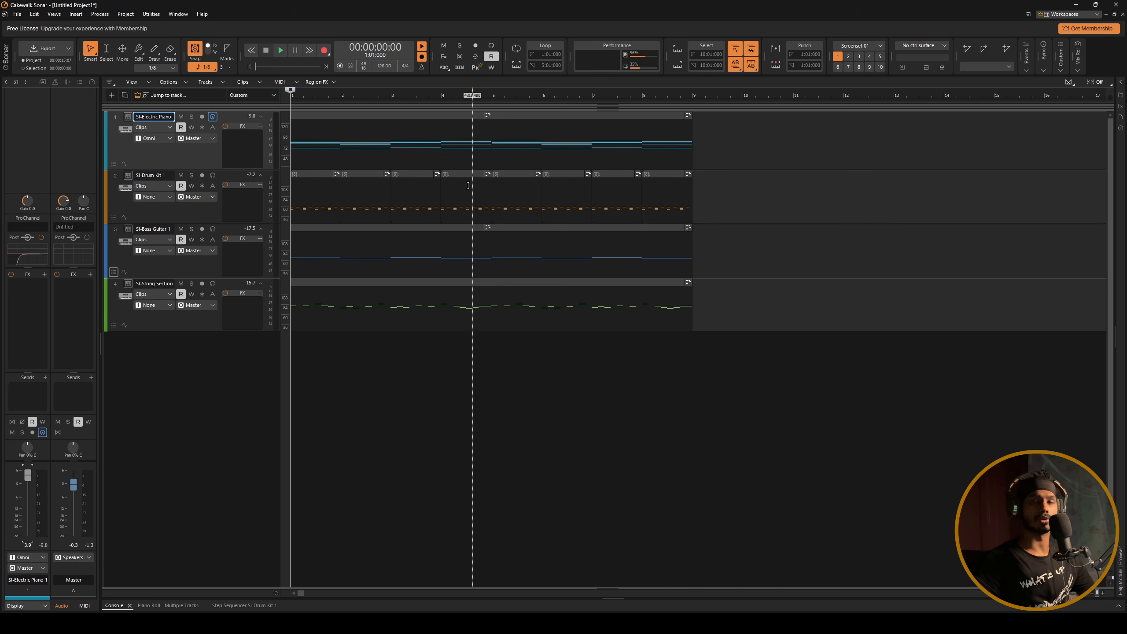
- Switch repeatedly between the Console and Track views, view the Piano Roll and the Console, and return to the Track view
key("alt+2")
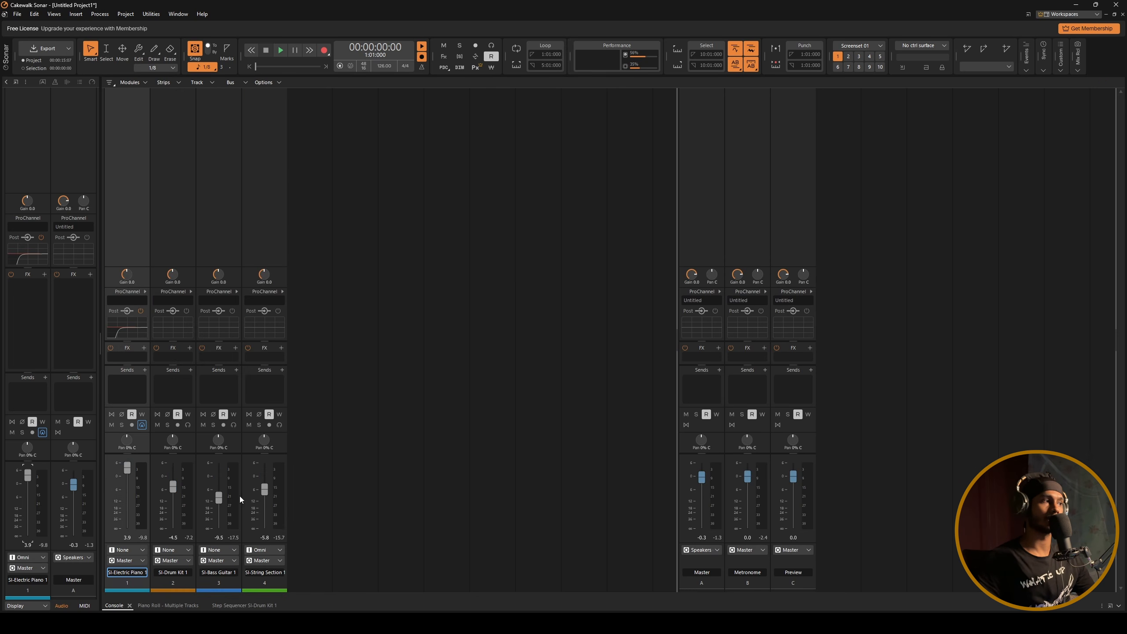
key("alt+1")
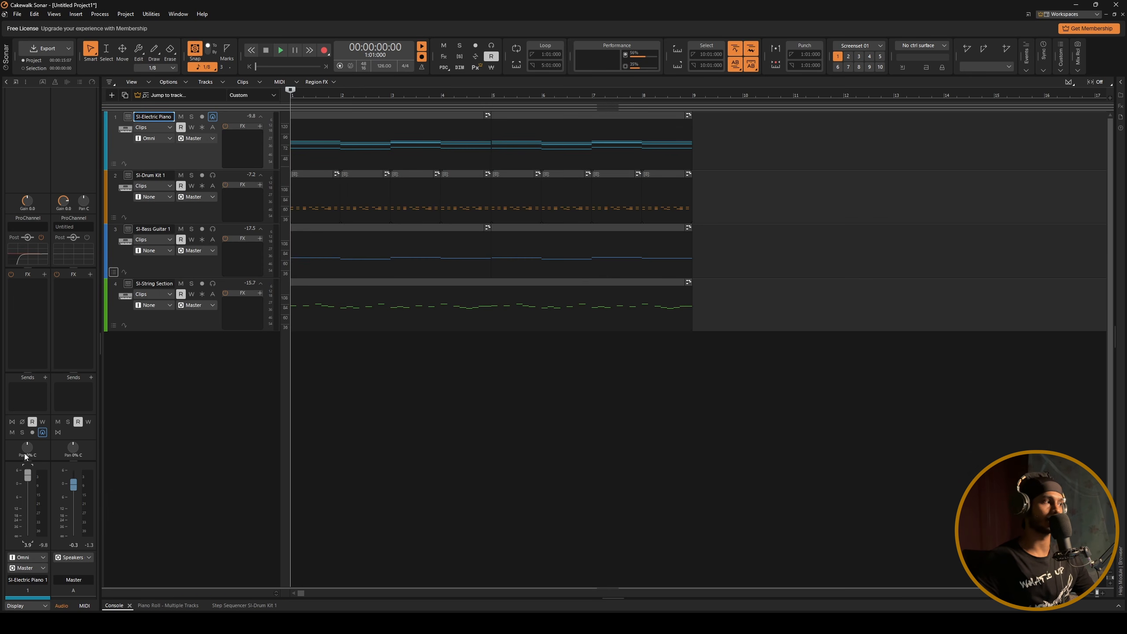
key("alt+2")
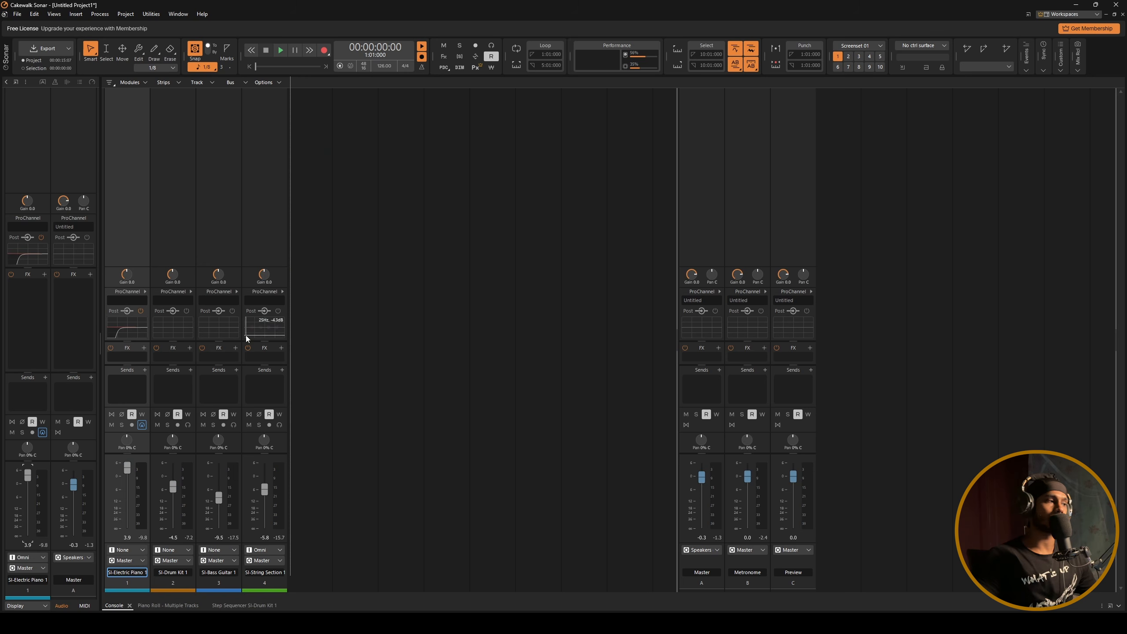
key("alt+1")
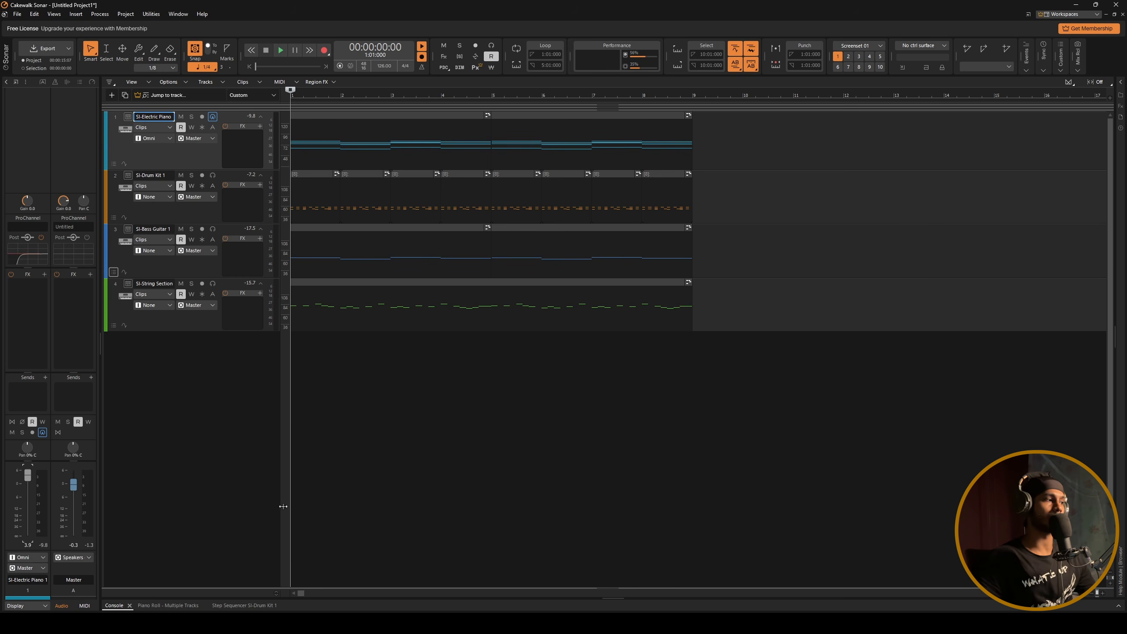
left_click(158, 607)
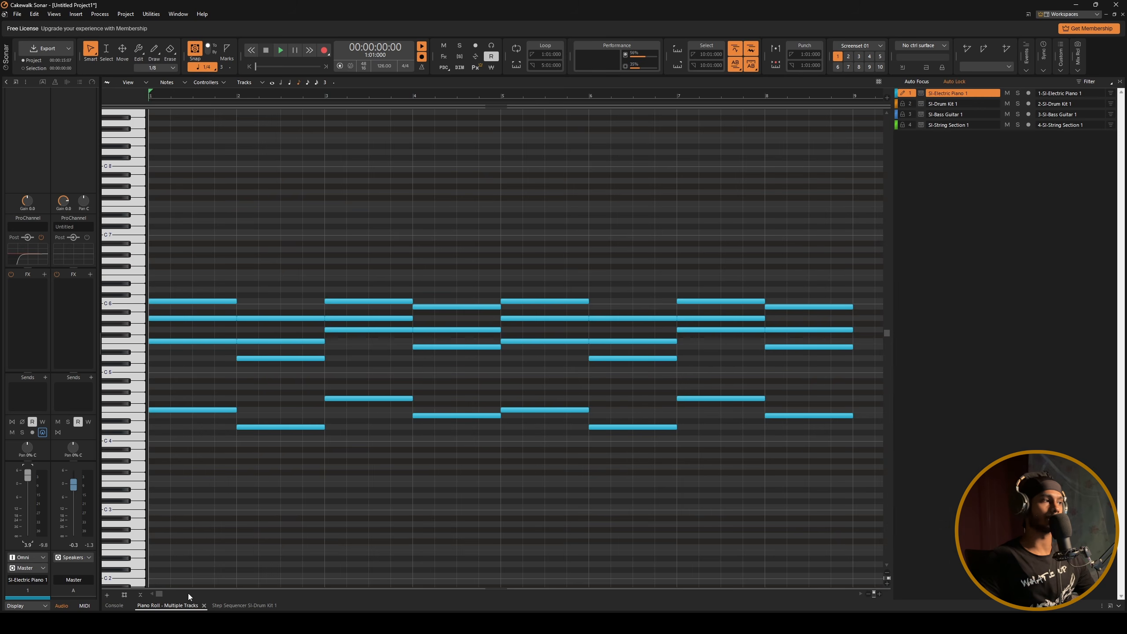
left_click(110, 608)
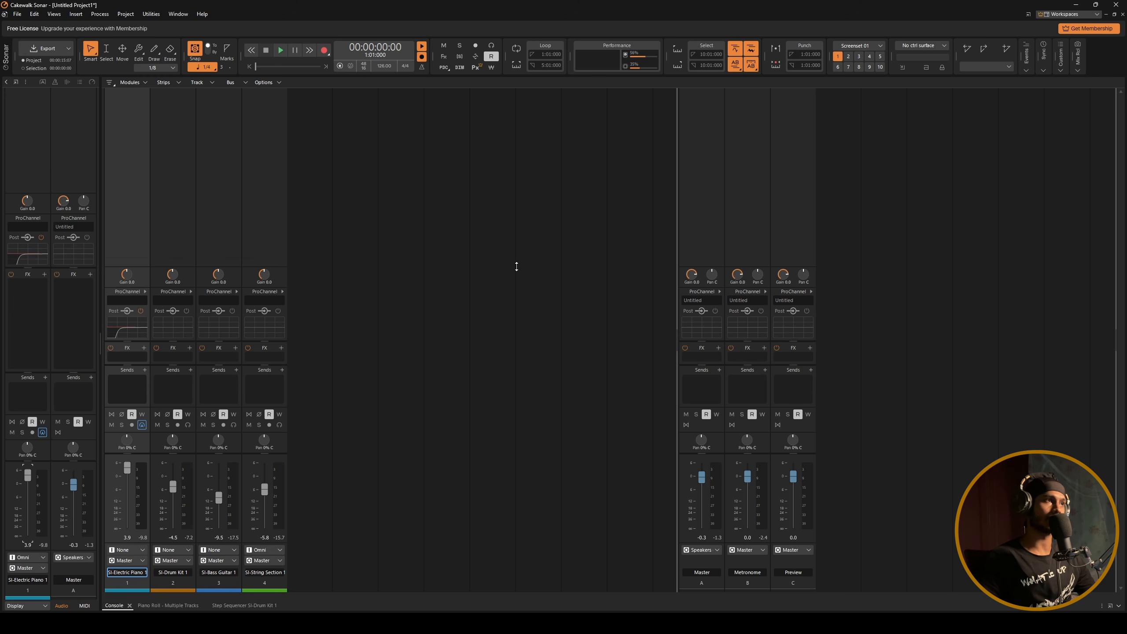
left_click_drag(504, 564, 505, 568)
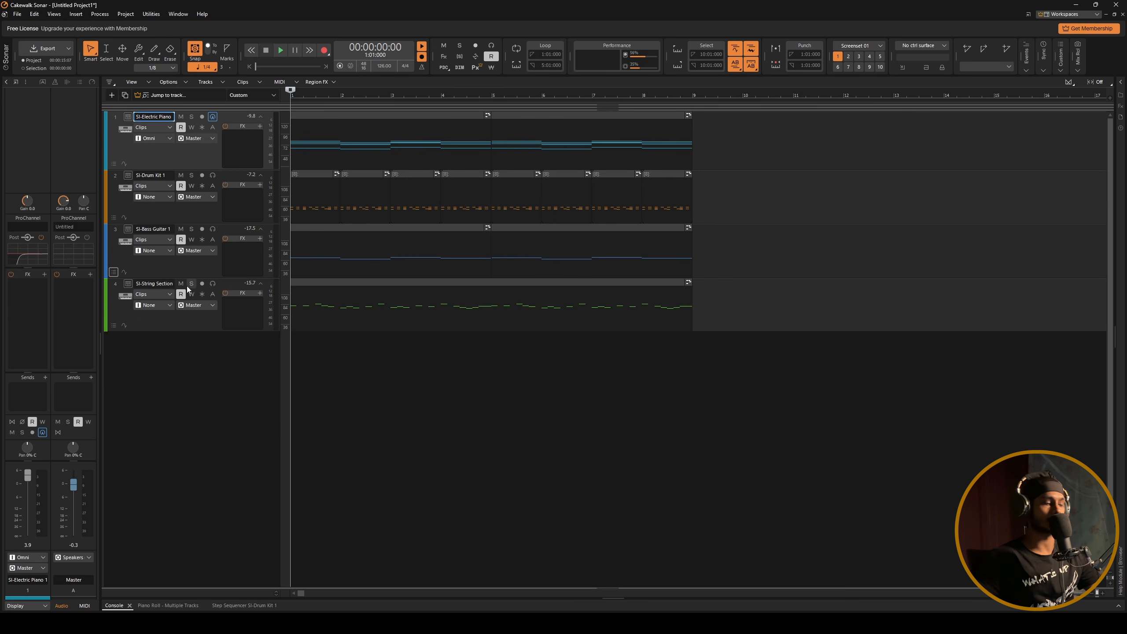
- Hide the Inspector pane, and toggle the Browser pane open and closed
key("i")
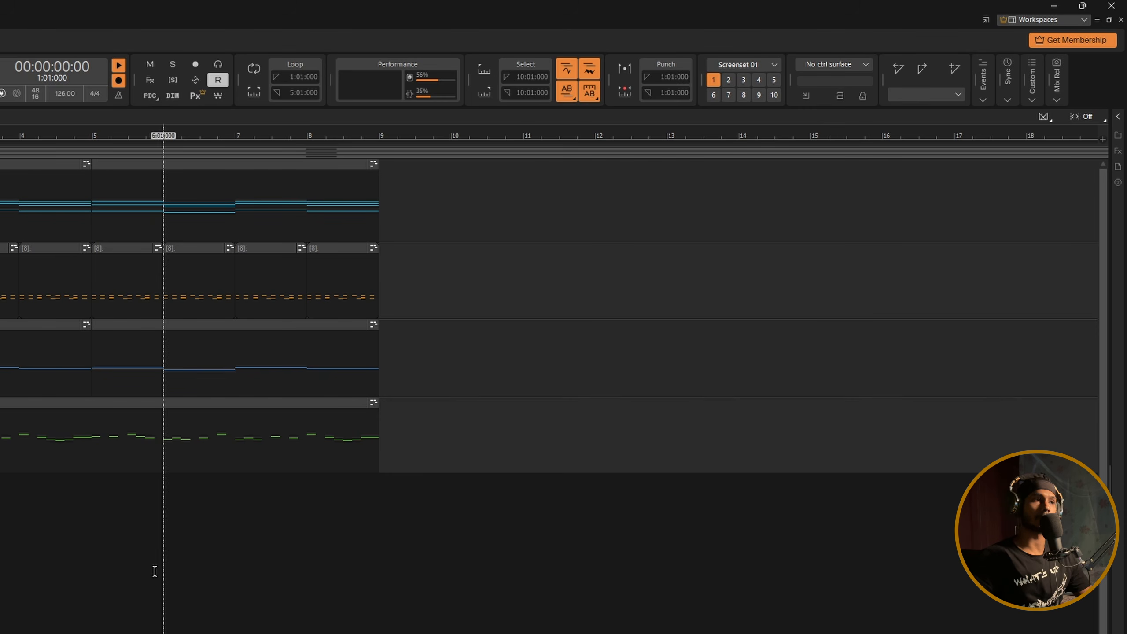
key("b")
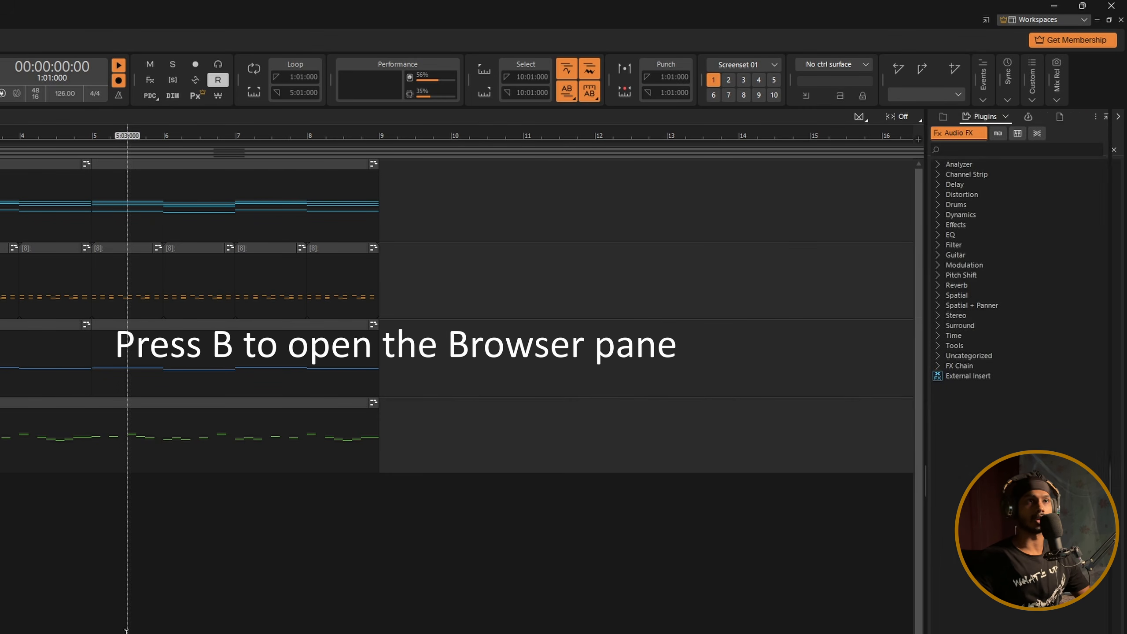
key("b")
key("b")
key("b")
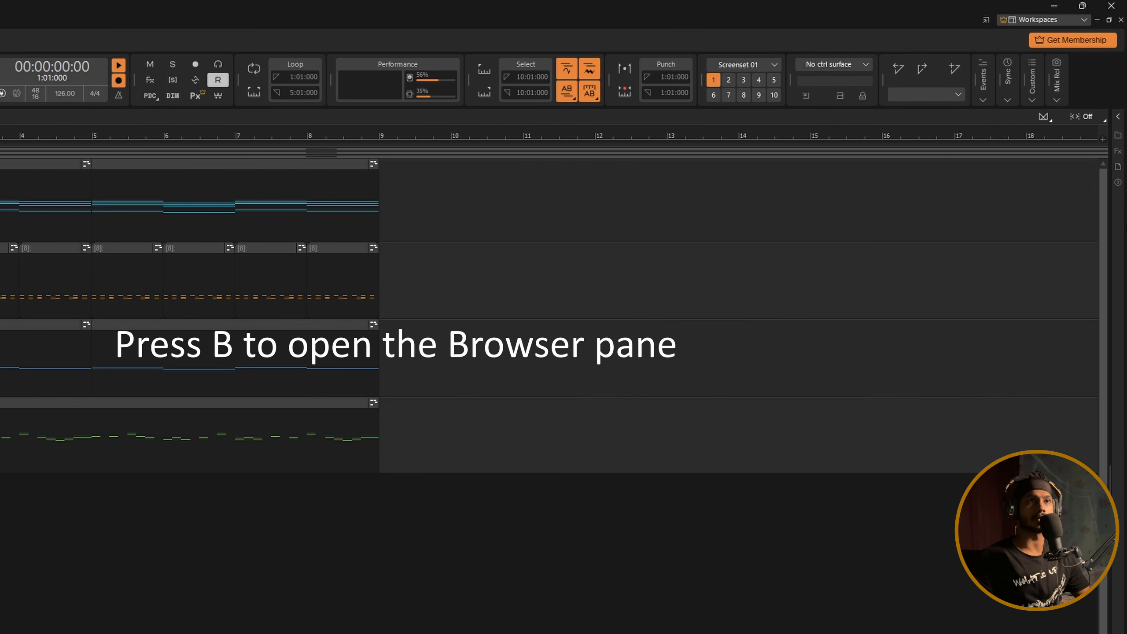
- Open the Browser pane, switch it from plug-ins to Media, and navigate to the samples folder
left_click(1118, 117)
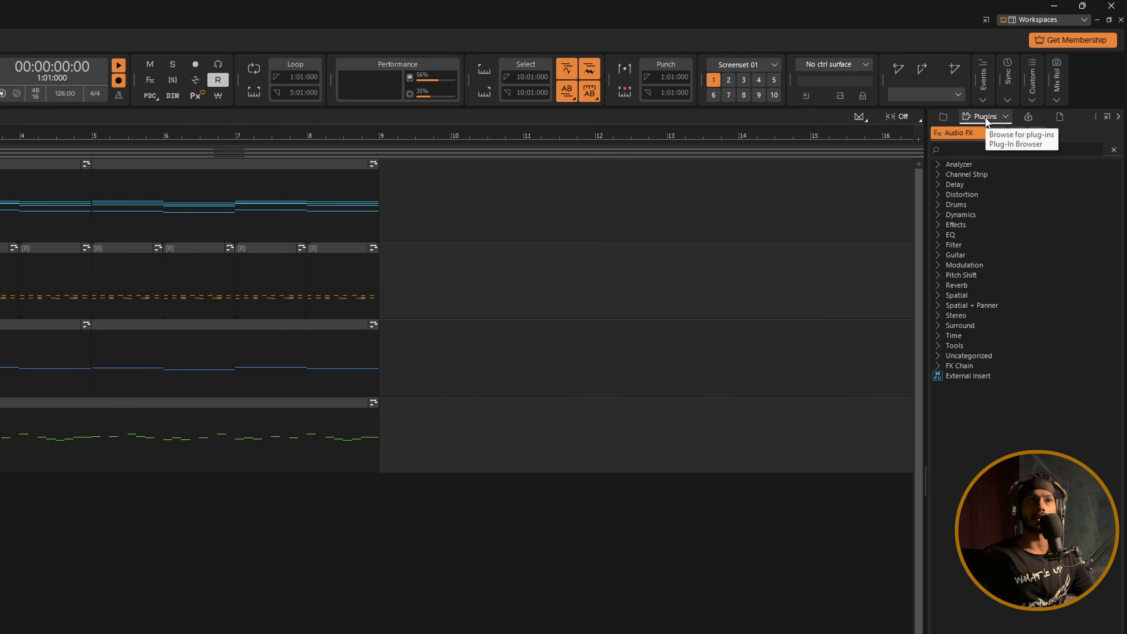
left_click(943, 117)
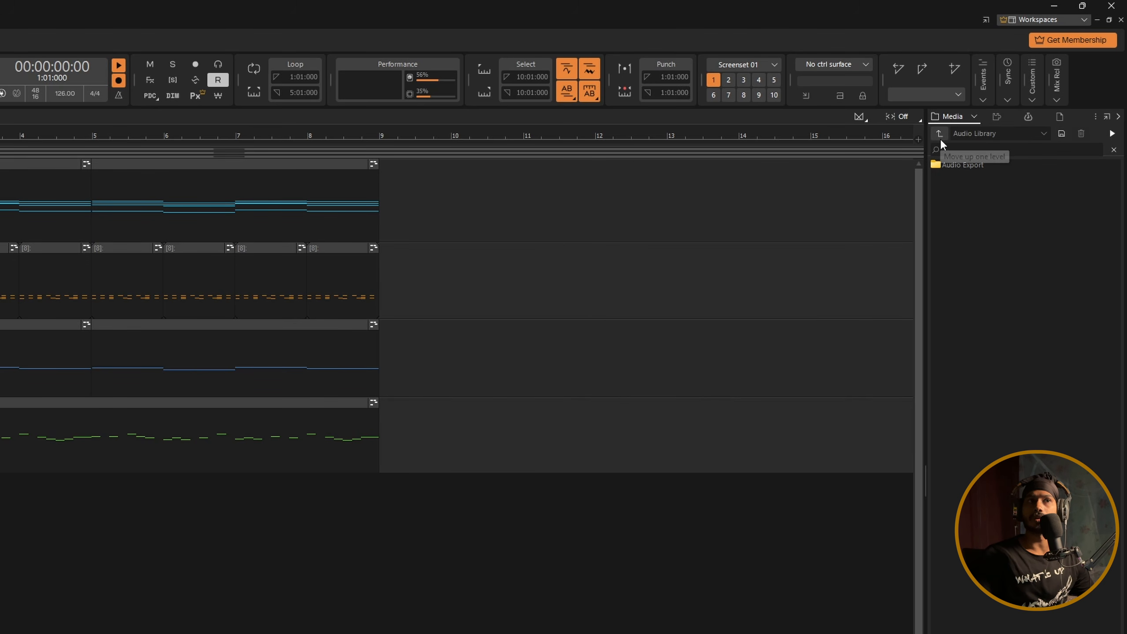
left_click(940, 134)
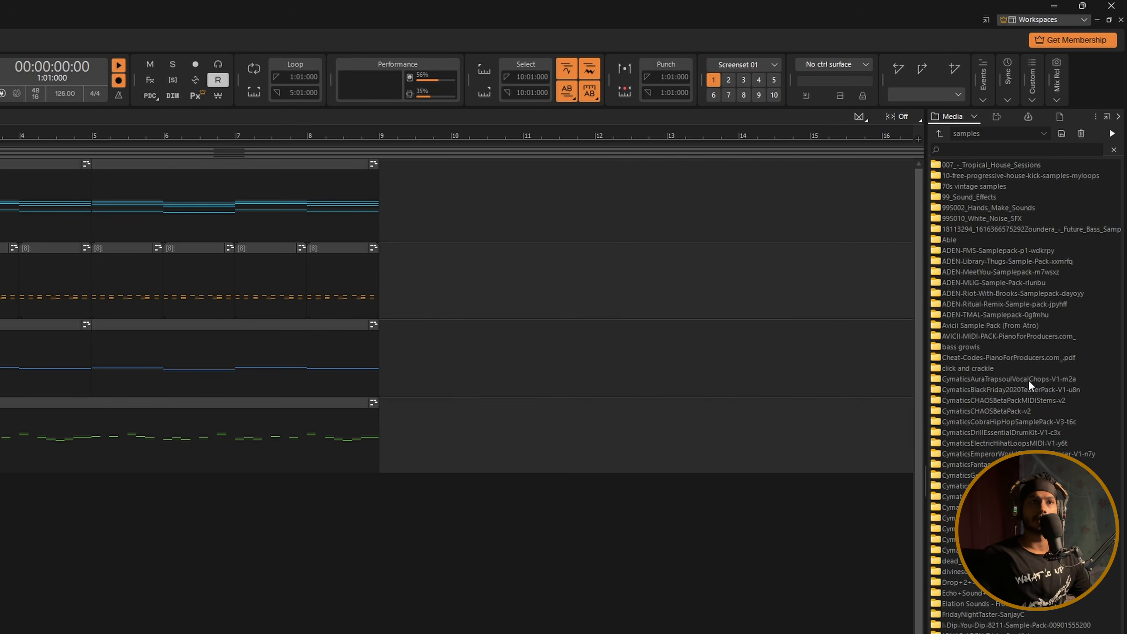
- Place Clap 1 from the Zoundera - Future Bass Sample Pack's Claps folder on a new track below the strings, and increase that track's height
scroll(1026, 368, "down", 10)
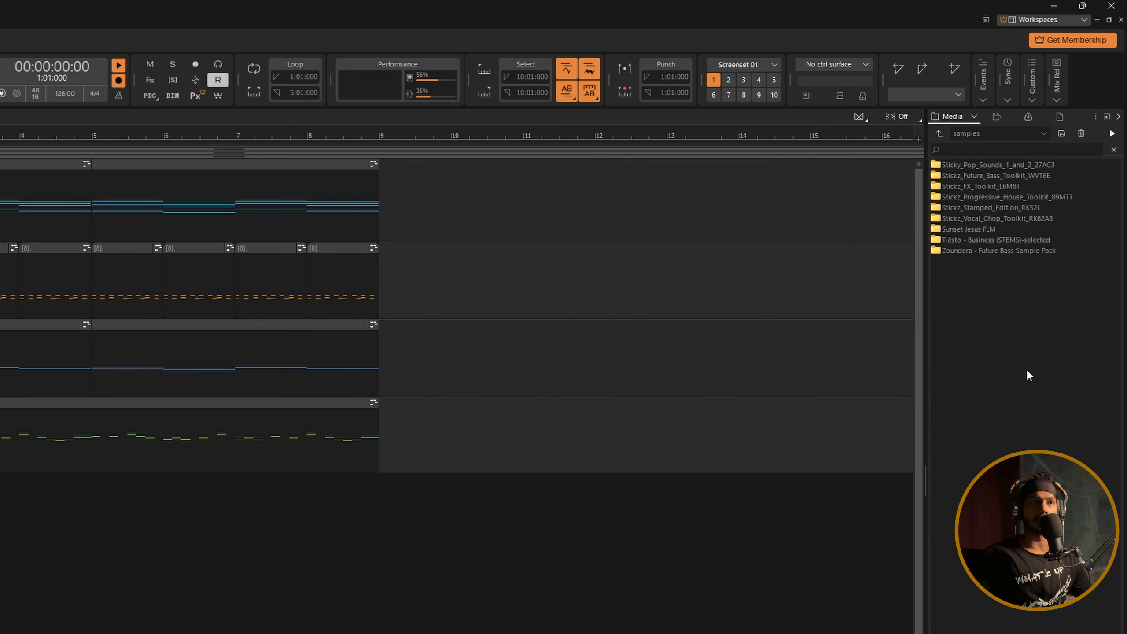
double_click(989, 252)
double_click(955, 166)
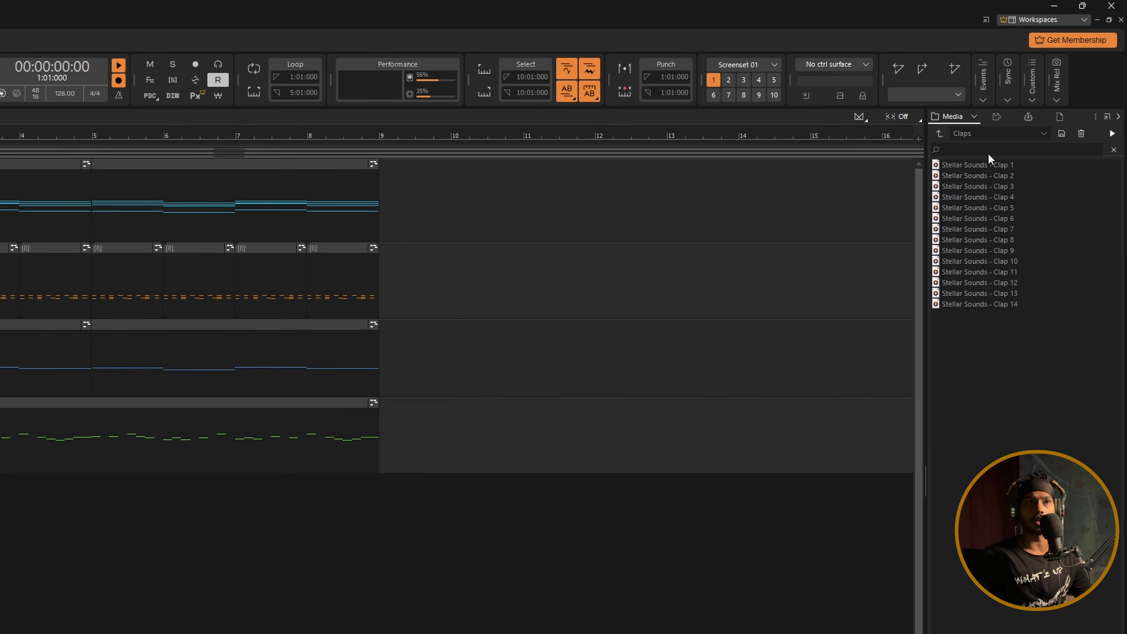
left_click(988, 165)
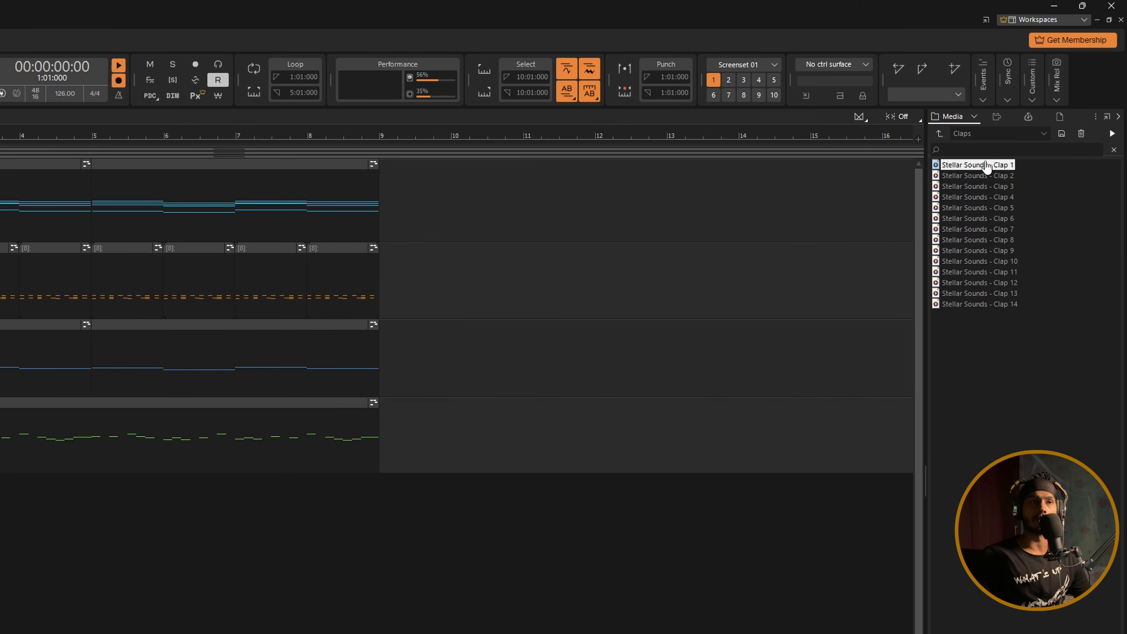
left_click_drag(987, 166, 386, 382)
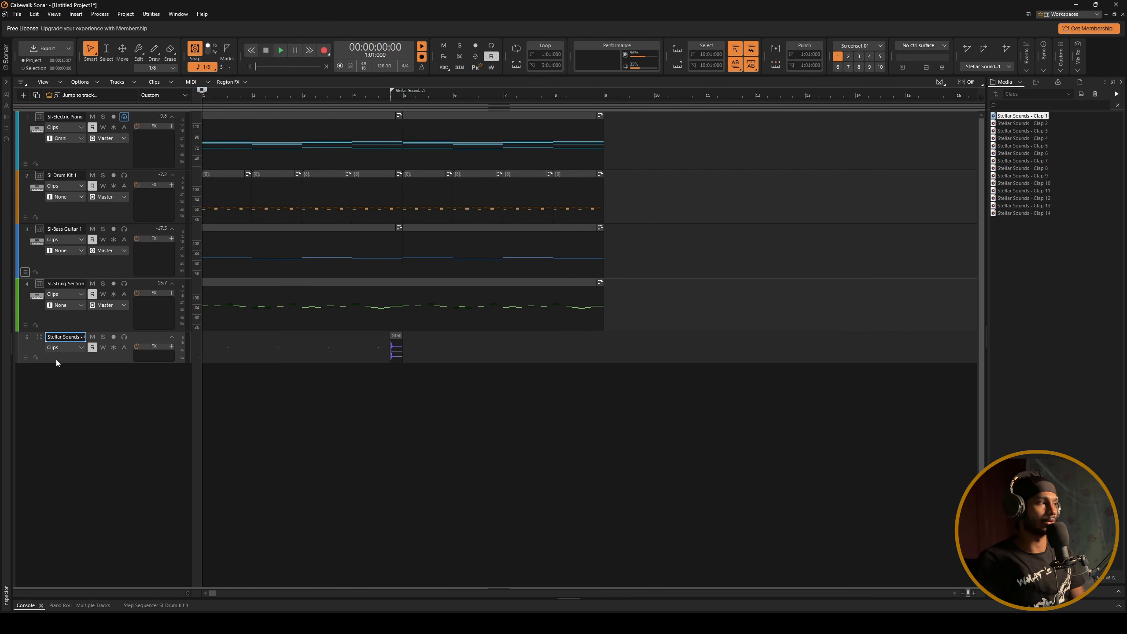
left_click_drag(63, 361, 64, 386)
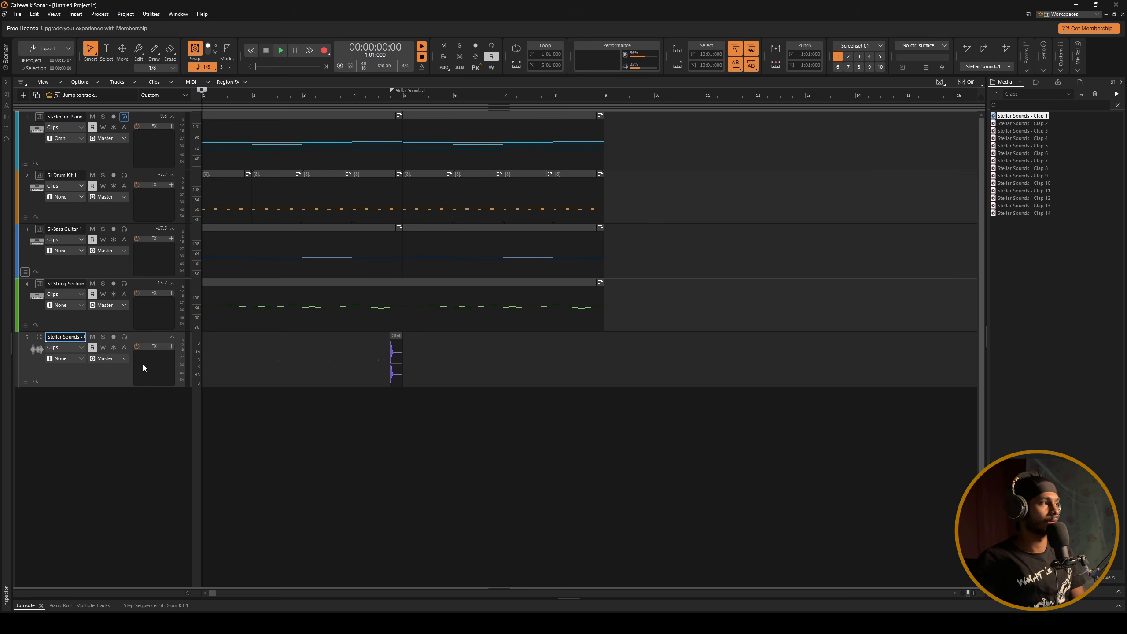
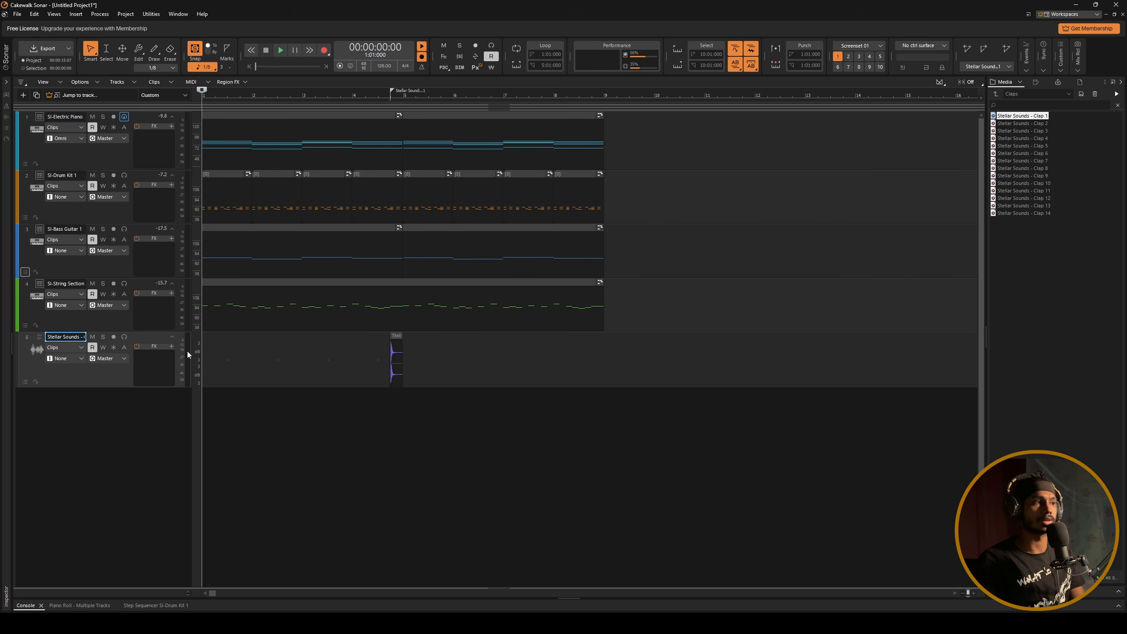
- Move the clap clip to the start of measure 1 and play back the arrangement
left_click_drag(396, 336, 224, 369)
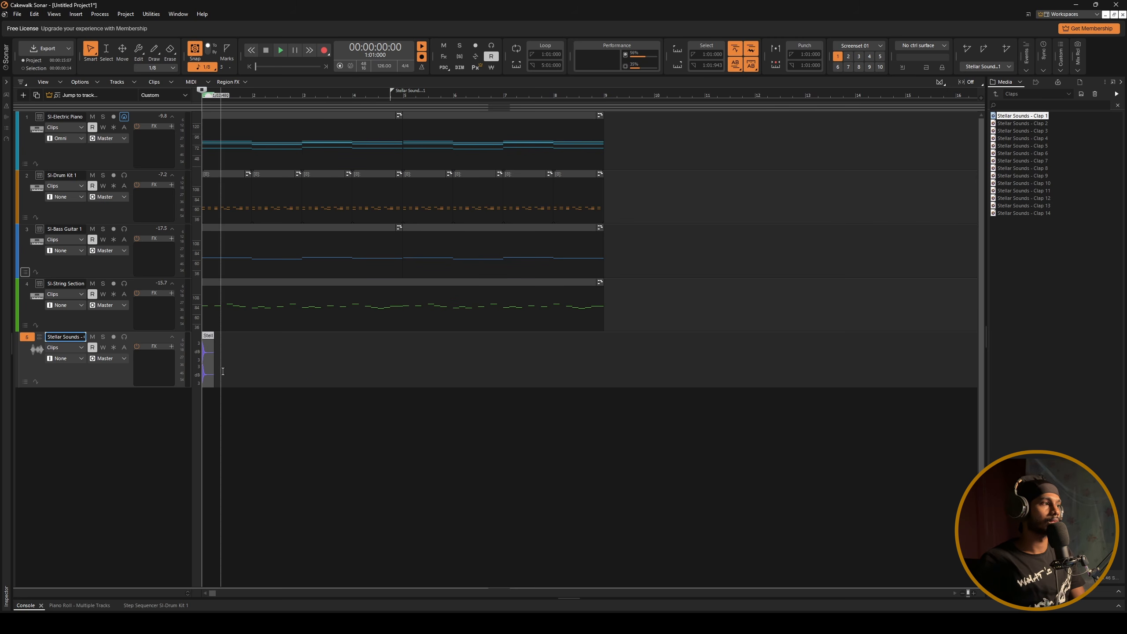
key("space")
key("space")
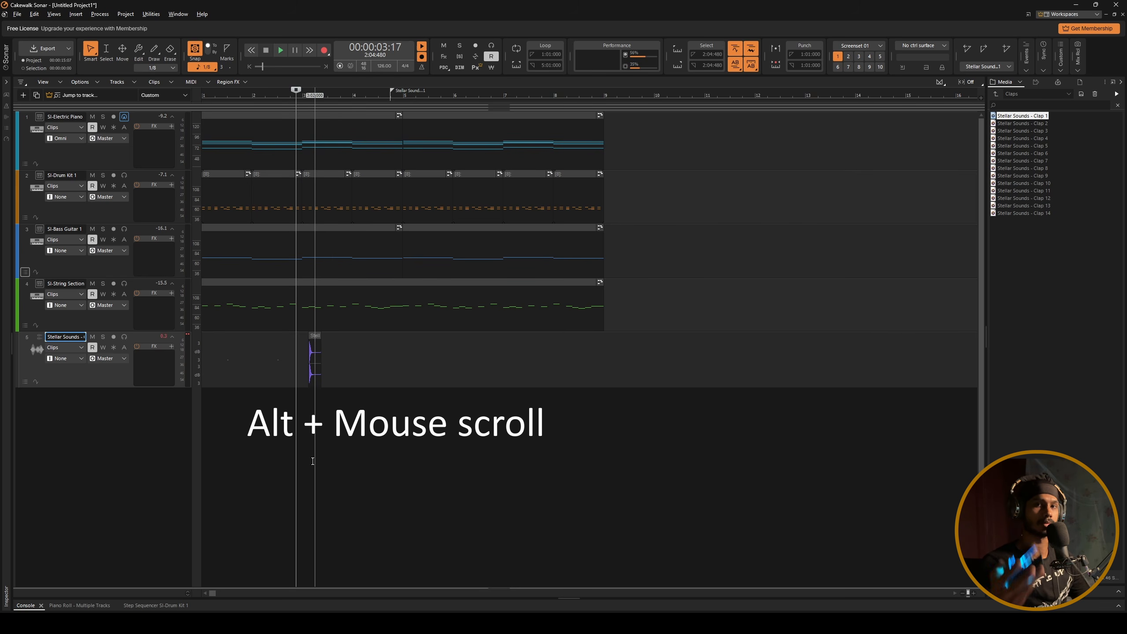
- View the arrangement timeline at different horizontal zoom levels, and scroll back and forth through its measures
scroll(313, 461, "up", 2, "alt")
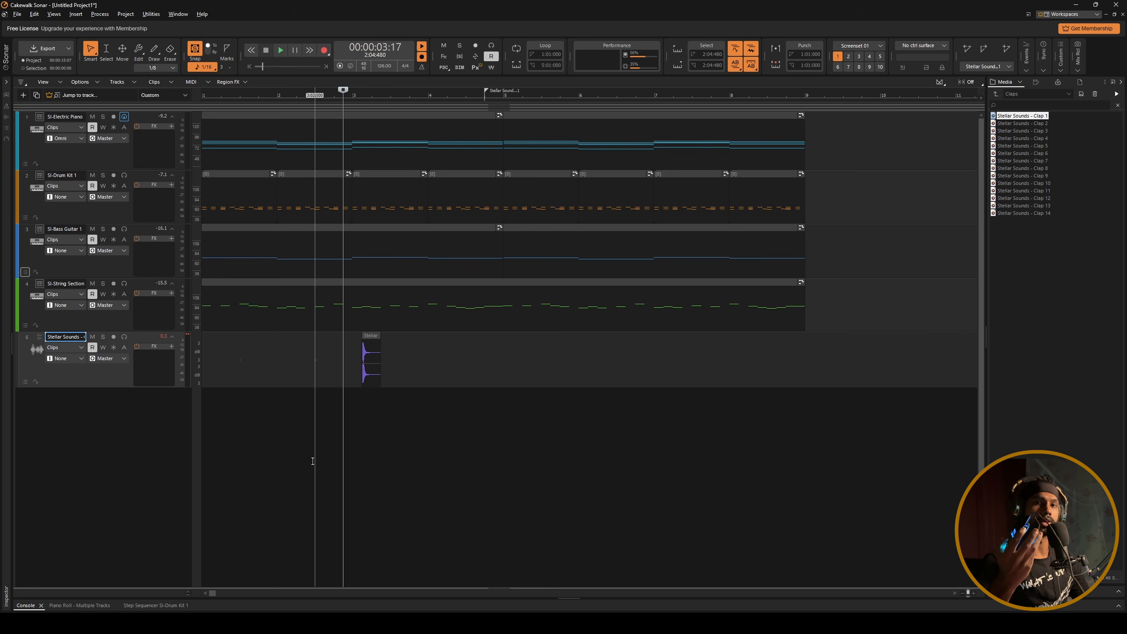
scroll(313, 461, "up", 3, "alt")
scroll(313, 461, "down", 4, "alt")
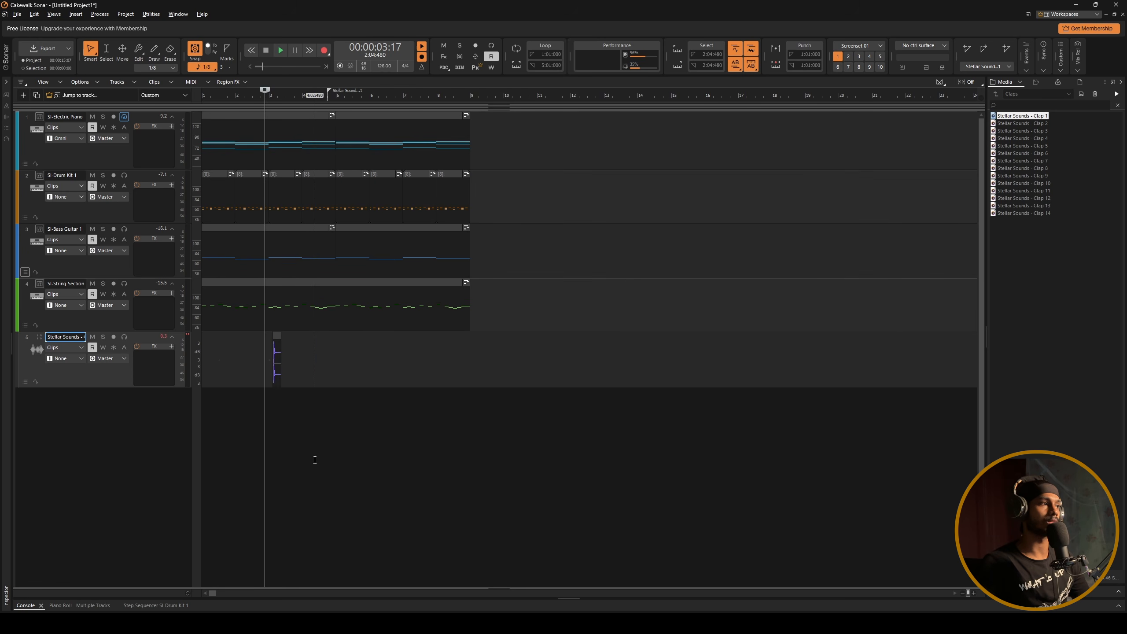
scroll(315, 461, "up", 3, "alt")
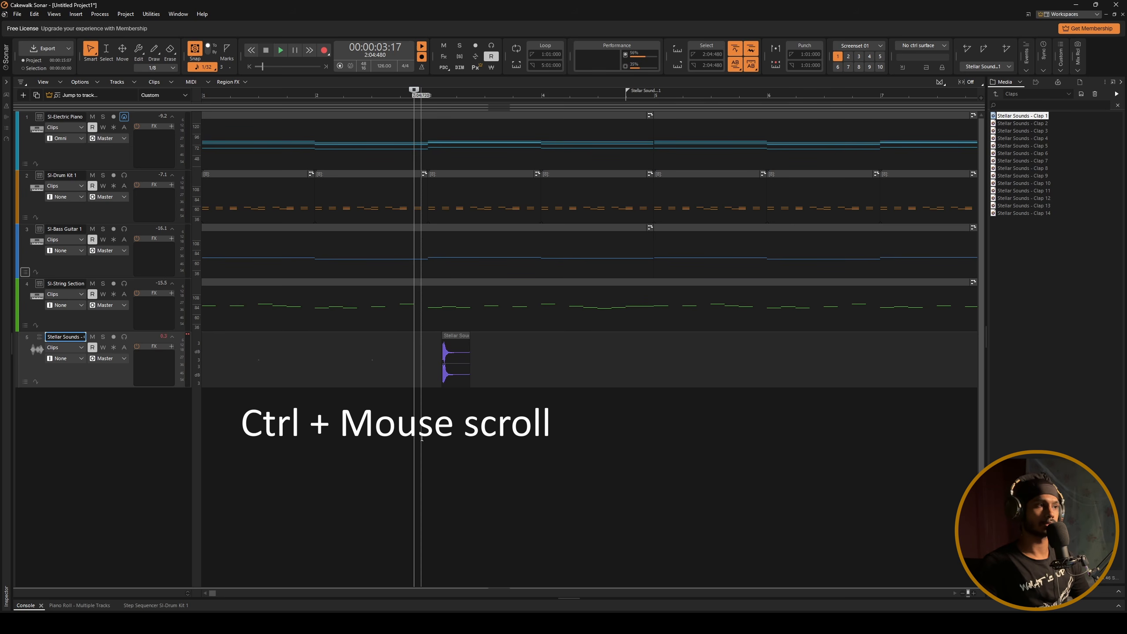
scroll(415, 493, "right", 2, "ctrl")
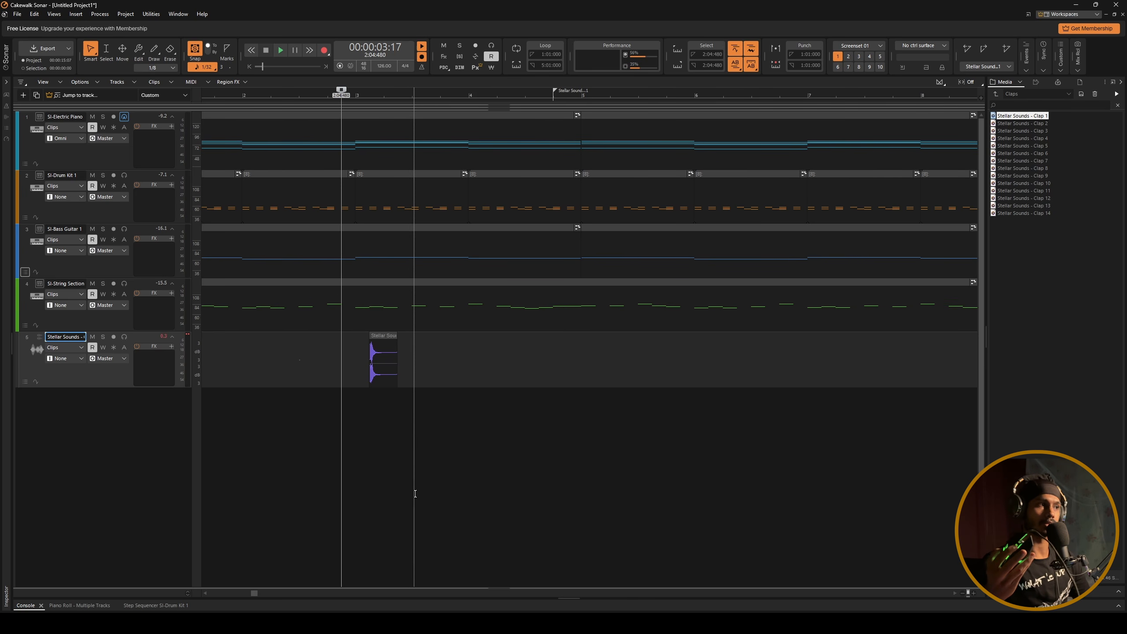
scroll(415, 493, "left", 1, "ctrl")
scroll(415, 493, "right", 2, "ctrl")
scroll(414, 494, "left", 1, "ctrl")
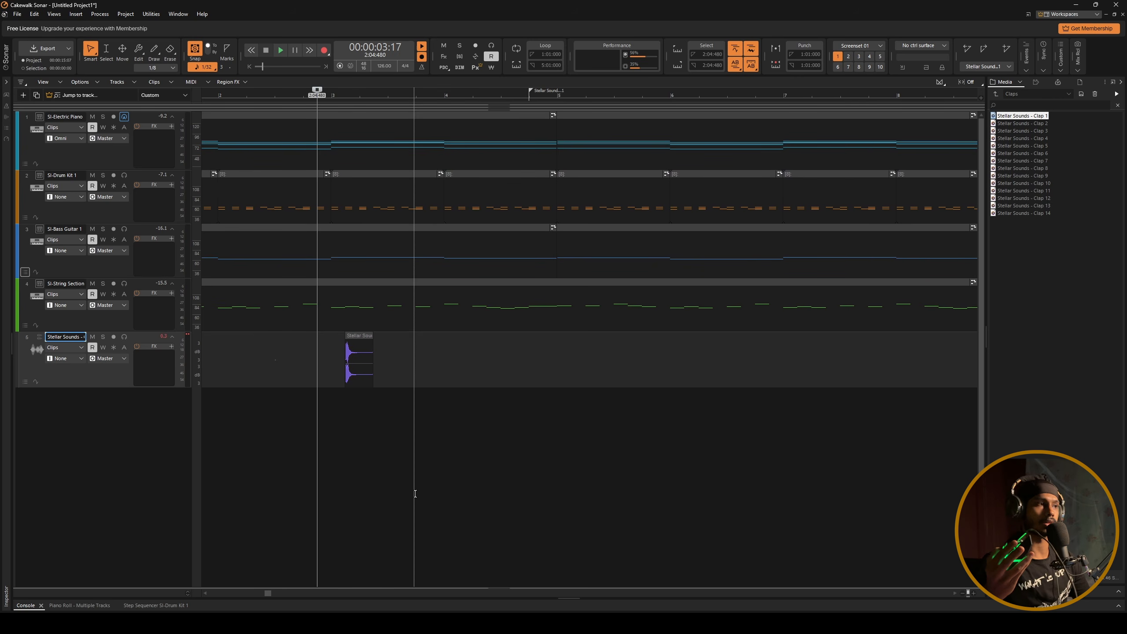
scroll(415, 493, "right", 4, "ctrl")
scroll(415, 493, "left", 2, "ctrl")
scroll(414, 493, "left", 1, "ctrl")
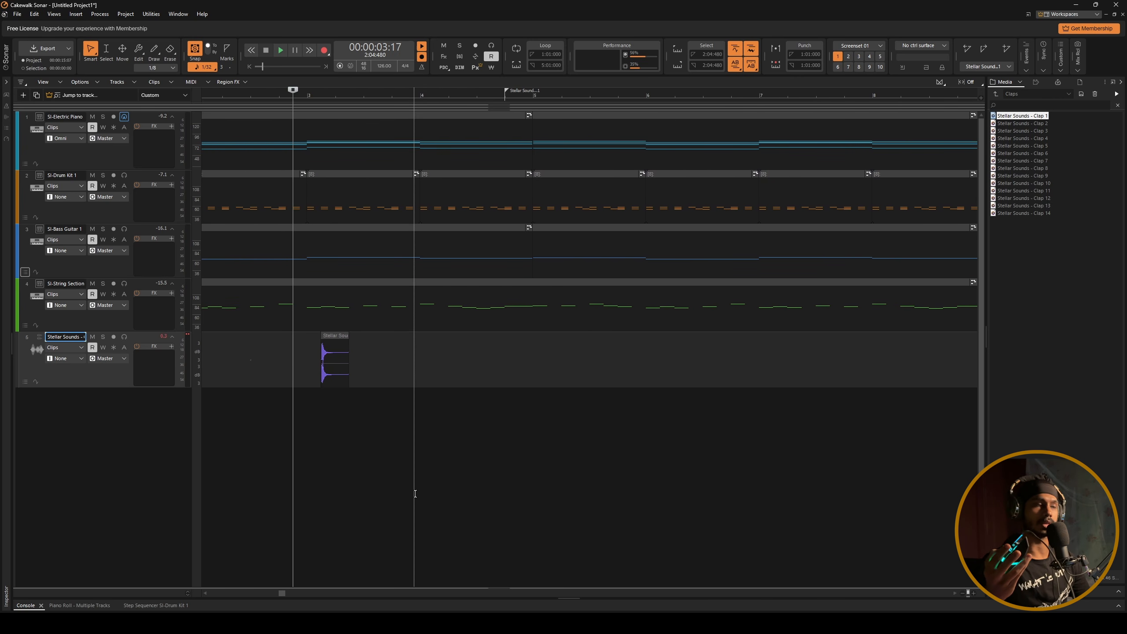
scroll(415, 494, "left", 5, "ctrl")
- Move the clap clip to the start of measure 4 and set the playhead at 4:01:000
left_click(458, 365)
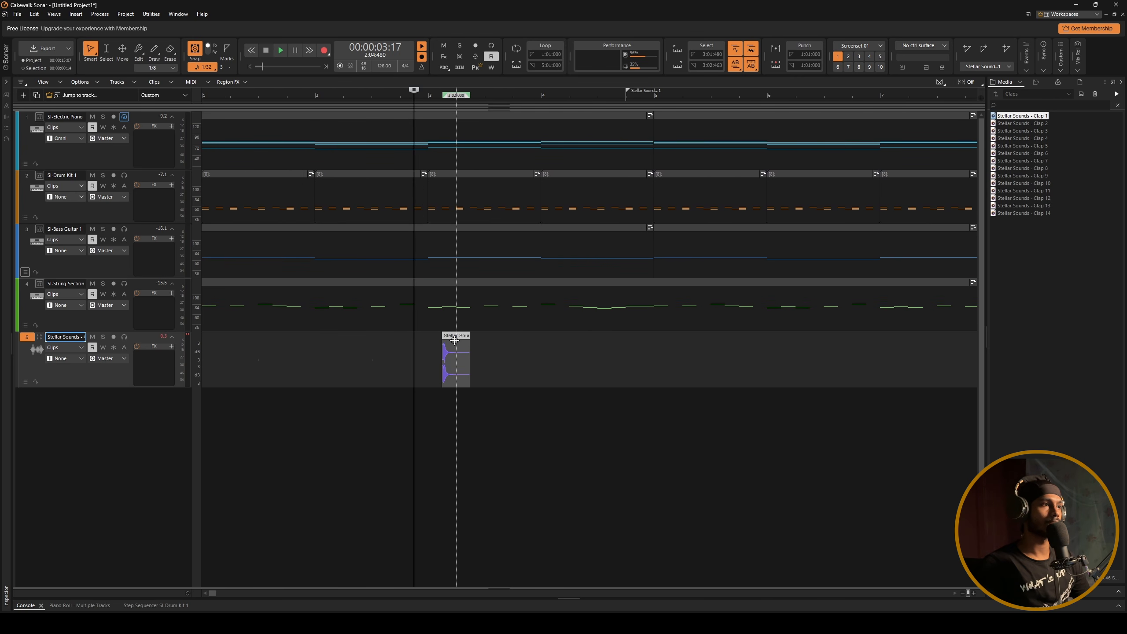
left_click_drag(458, 365, 559, 355)
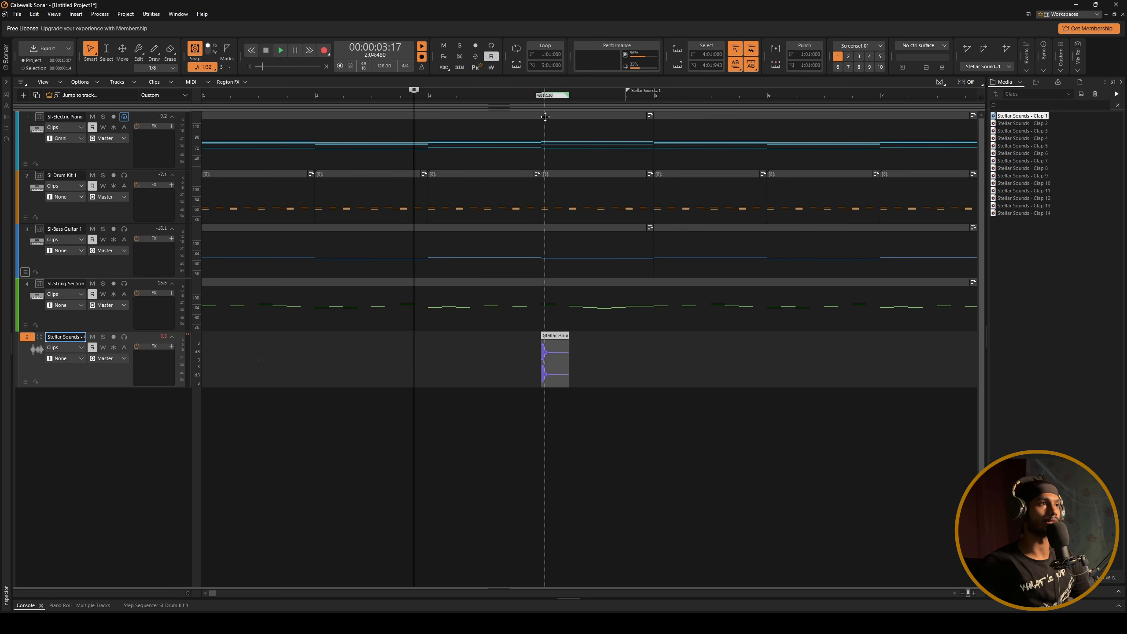
left_click(587, 511)
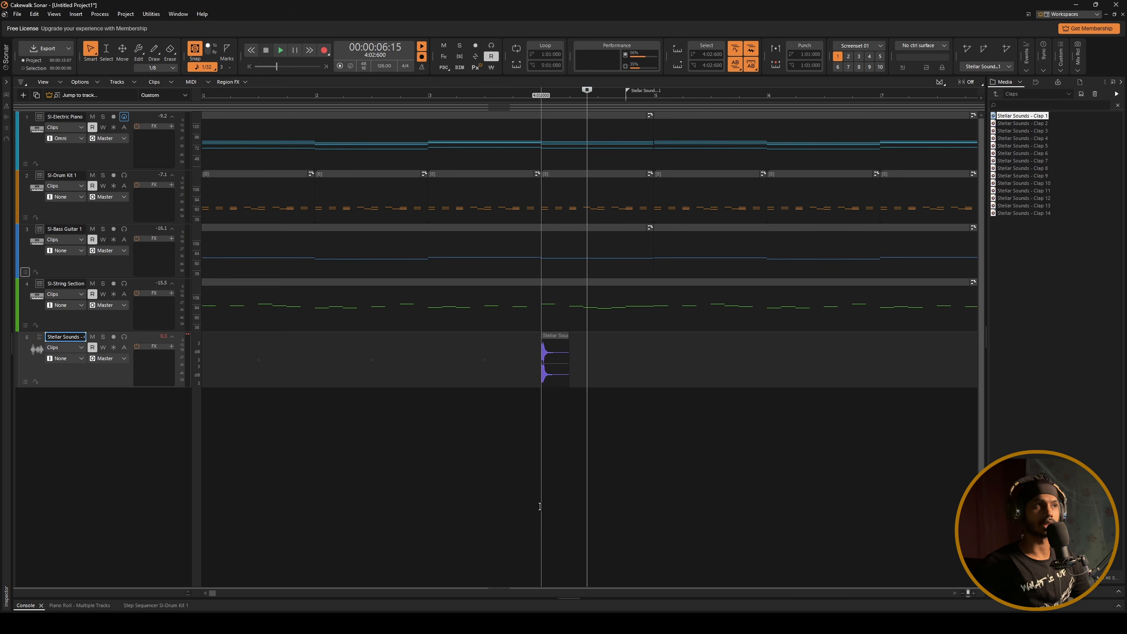
left_click(540, 507)
- Extend the end of the clap clip to the next beat so it fills exactly one beat, up to 4:02:000
scroll(581, 436, "up", 3)
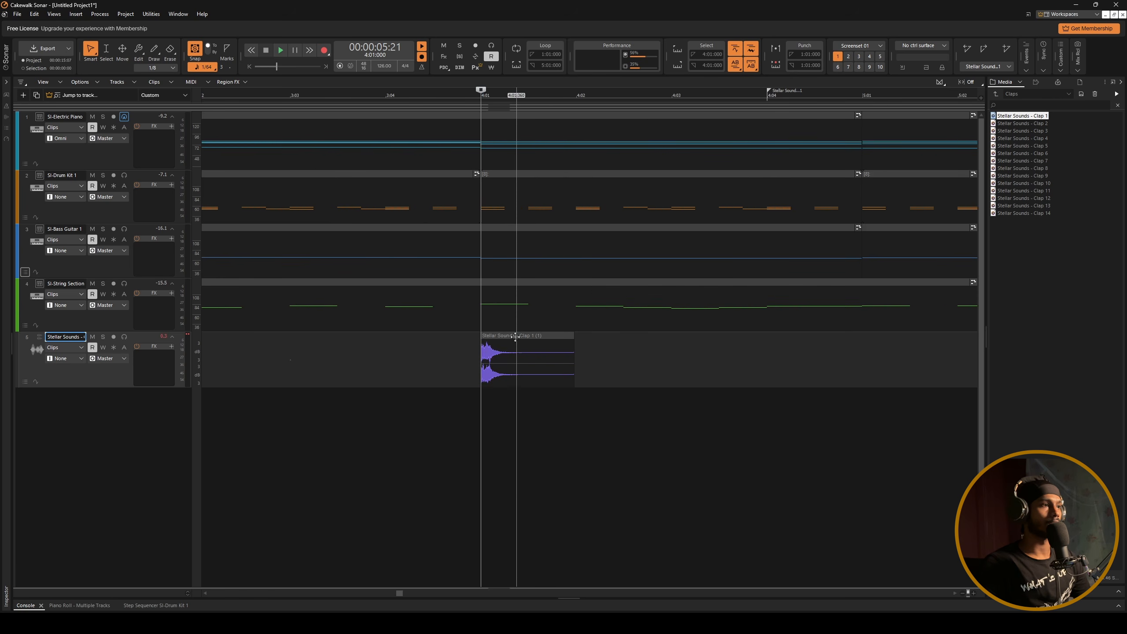
left_click(515, 336)
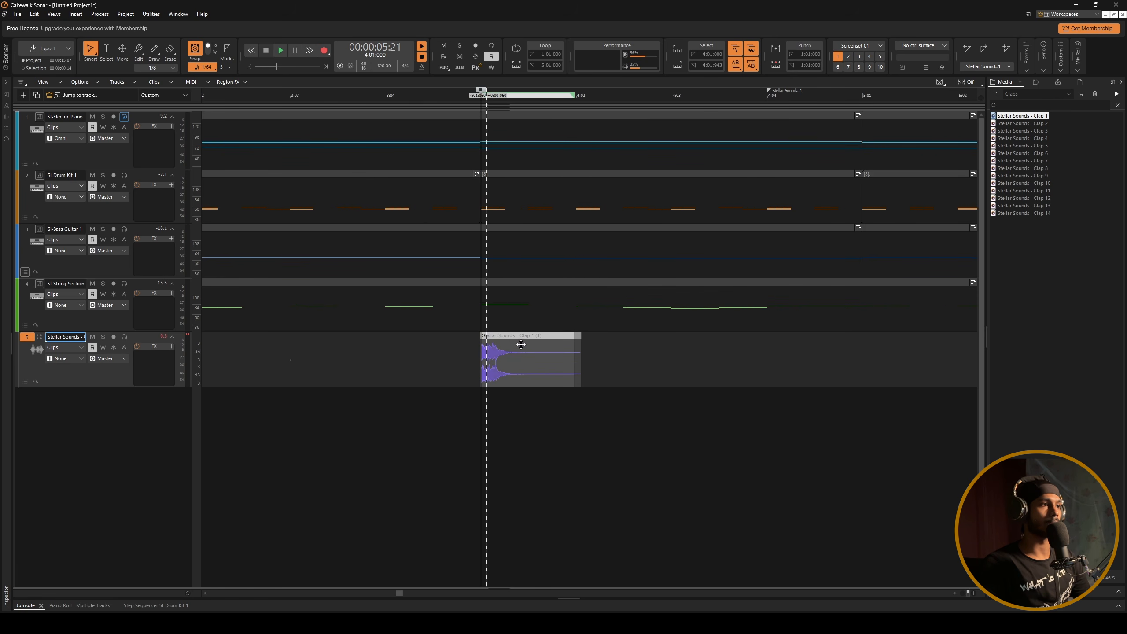
scroll(515, 419, "down", 3)
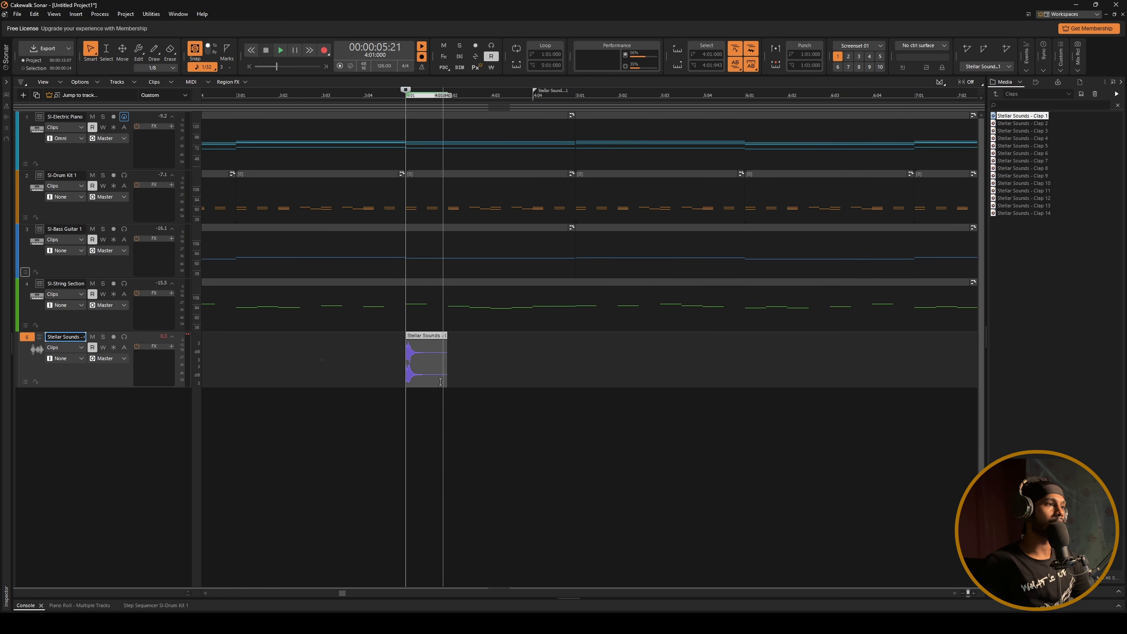
scroll(443, 395, "up", 3)
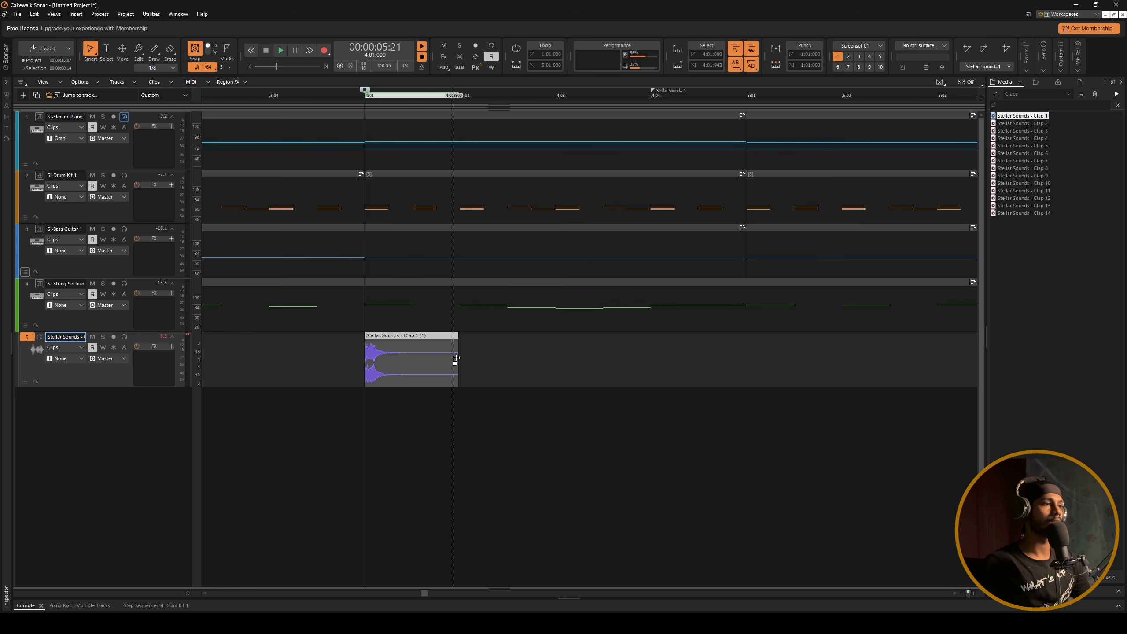
mouse_move(456, 358)
left_mouse_down()
mouse_move(511, 365)
mouse_move(394, 372)
mouse_move(556, 378)
mouse_move(459, 375)
left_mouse_up()
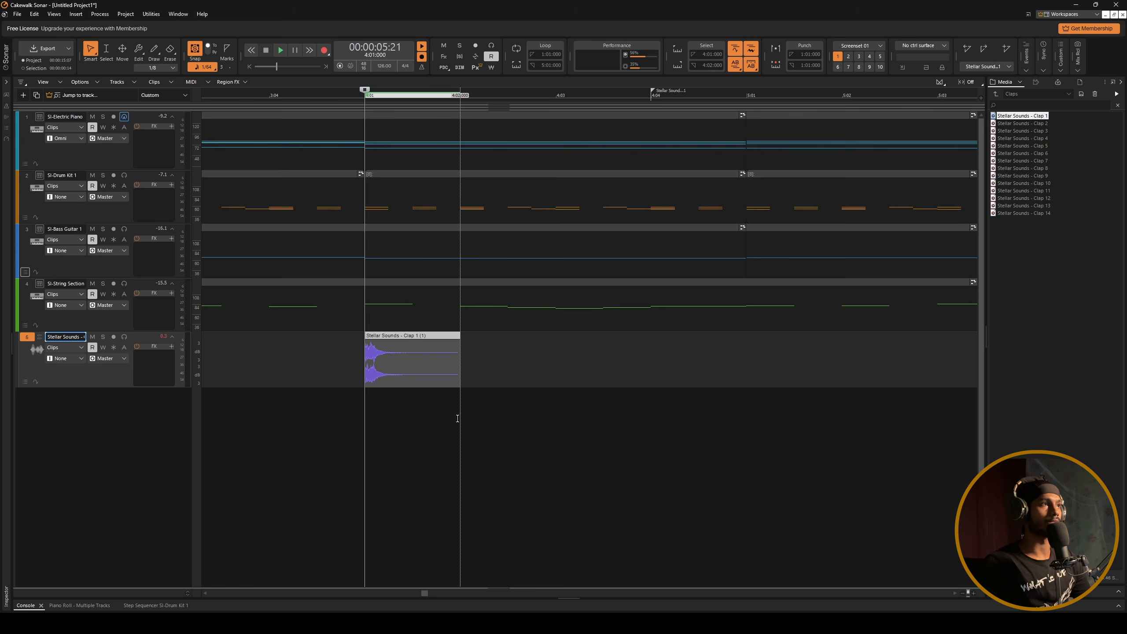
- Duplicate the one-beat clap clip end to end on every beat through the end of measure 8
scroll(460, 419, "down", 3)
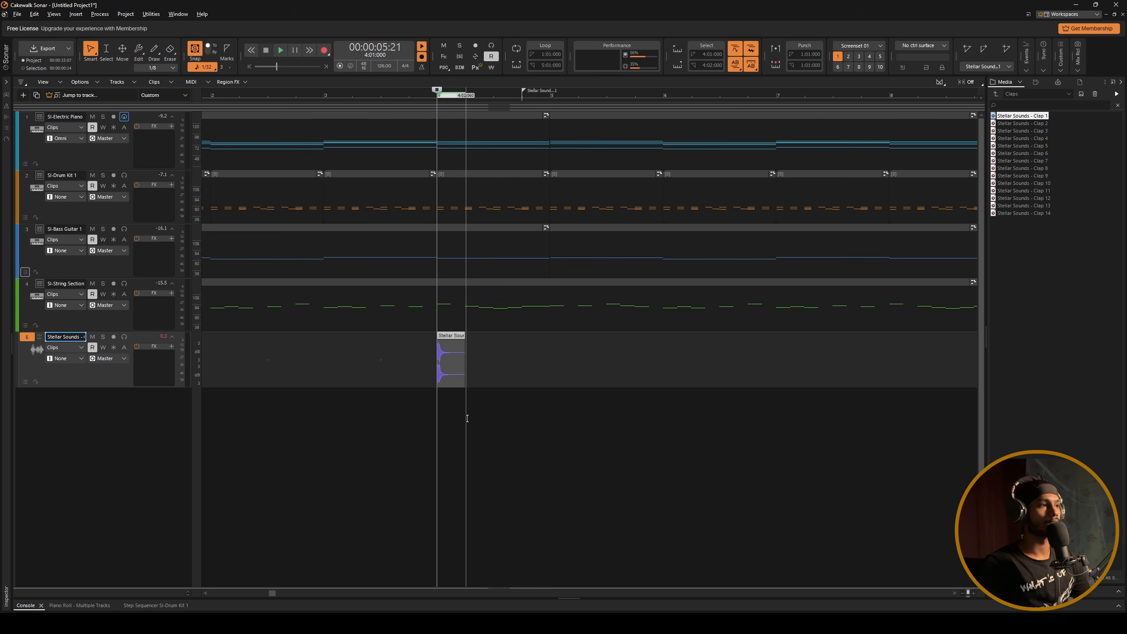
scroll(581, 542, "down", 3)
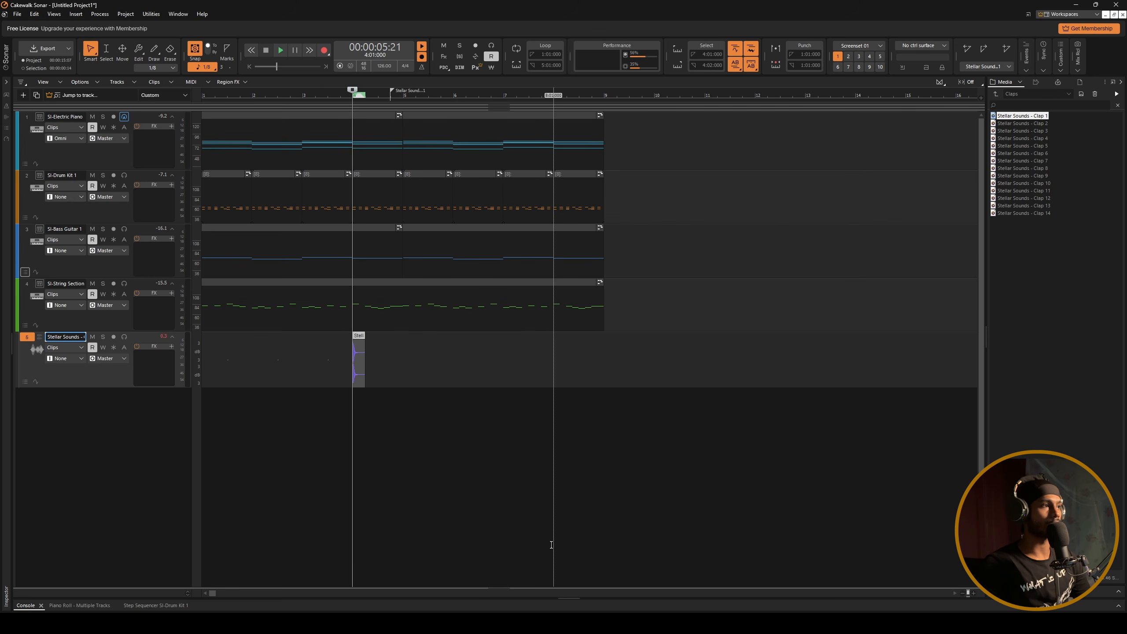
key("ctrl+d")
key("ctrl+d")
key("ctrl+d")
key("ctrl+d")
key("ctrl+d")
key("ctrl+d")
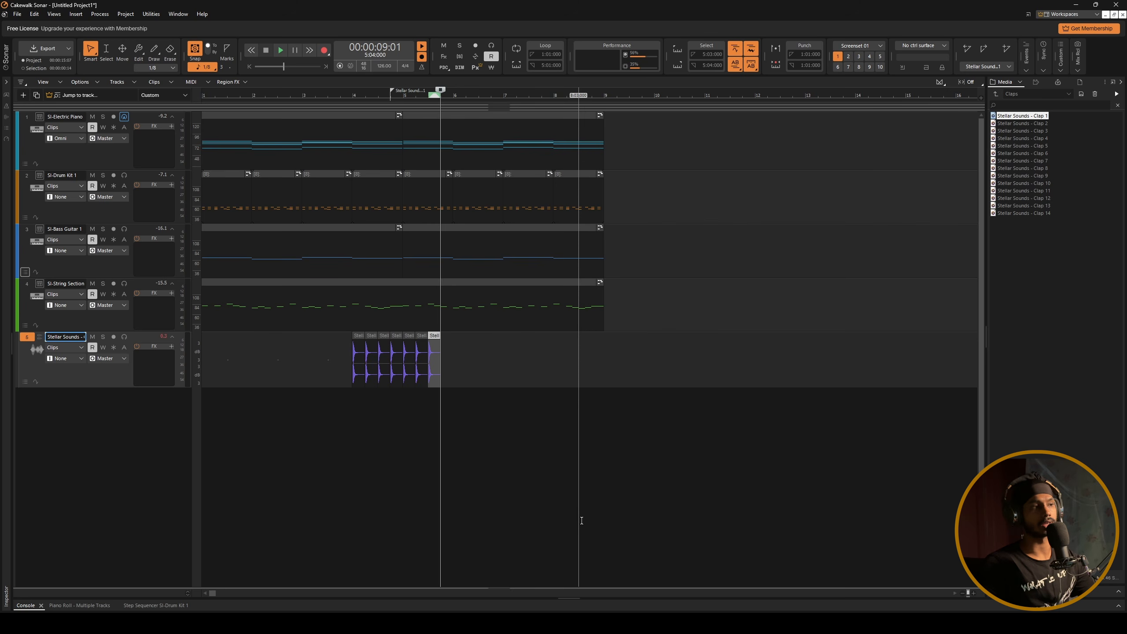
key("ctrl+d")
key("ctrl+d")
key("ctrl+d")
key("ctrl+d")
key("ctrl+d")
key("ctrl+d")
key("ctrl+d")
key("ctrl+d")
key("ctrl+d")
key("ctrl+d")
key("ctrl+d")
key("ctrl+d")
key("ctrl+d")
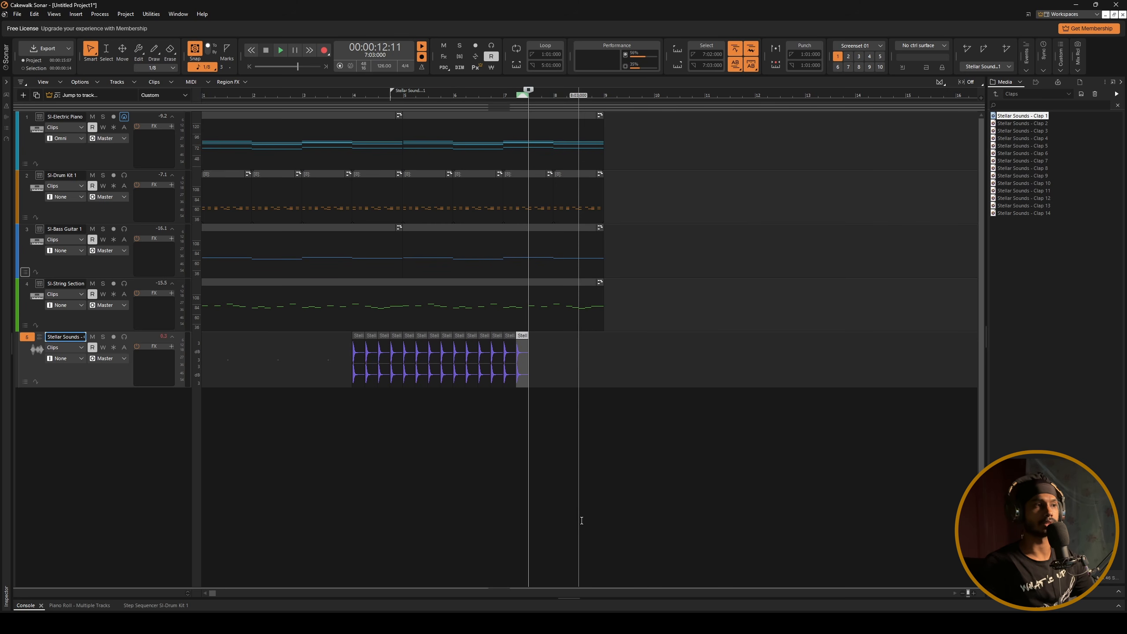
- Delete the four clap clips in measure 4 and play back the transition into measure 5
scroll(407, 392, "up", 3)
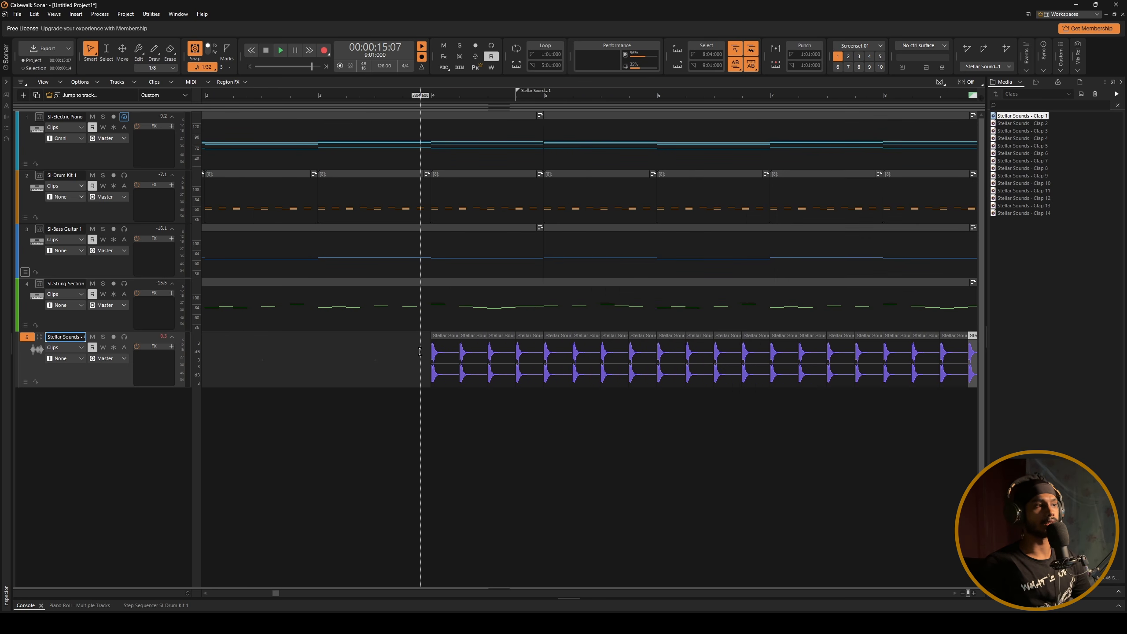
left_click_drag(420, 352, 539, 433)
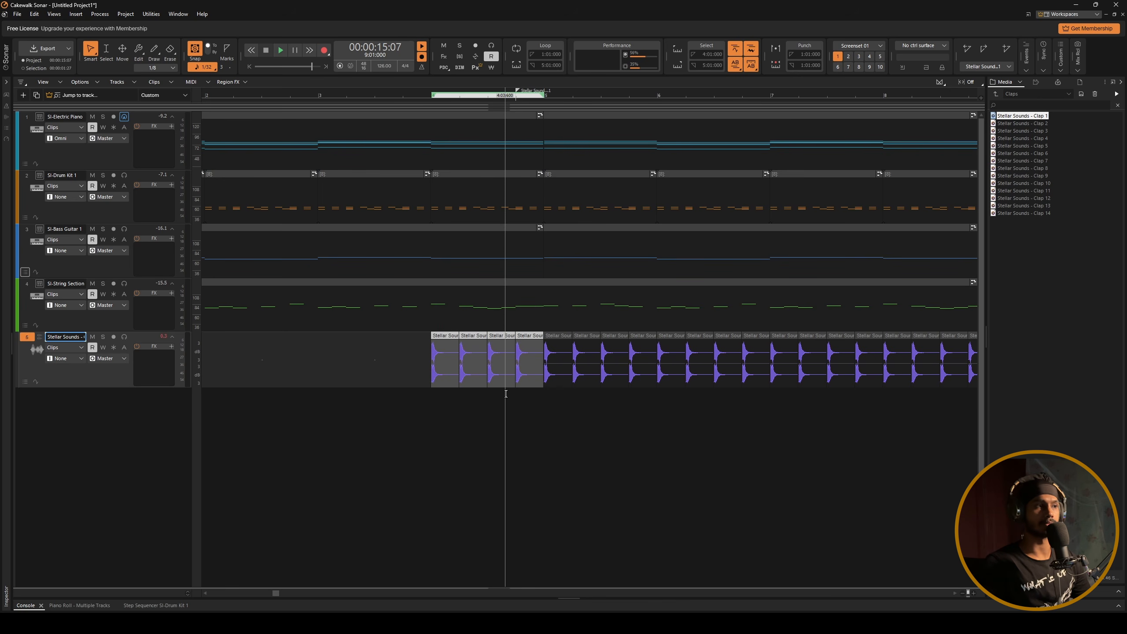
left_click_drag(405, 361, 528, 432)
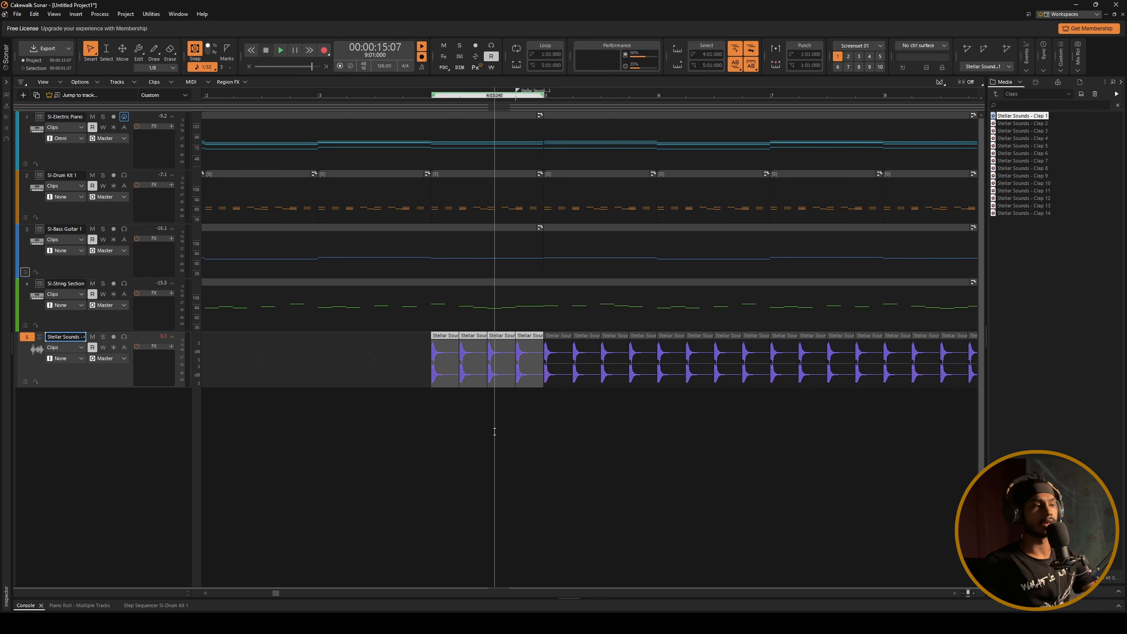
key("Delete")
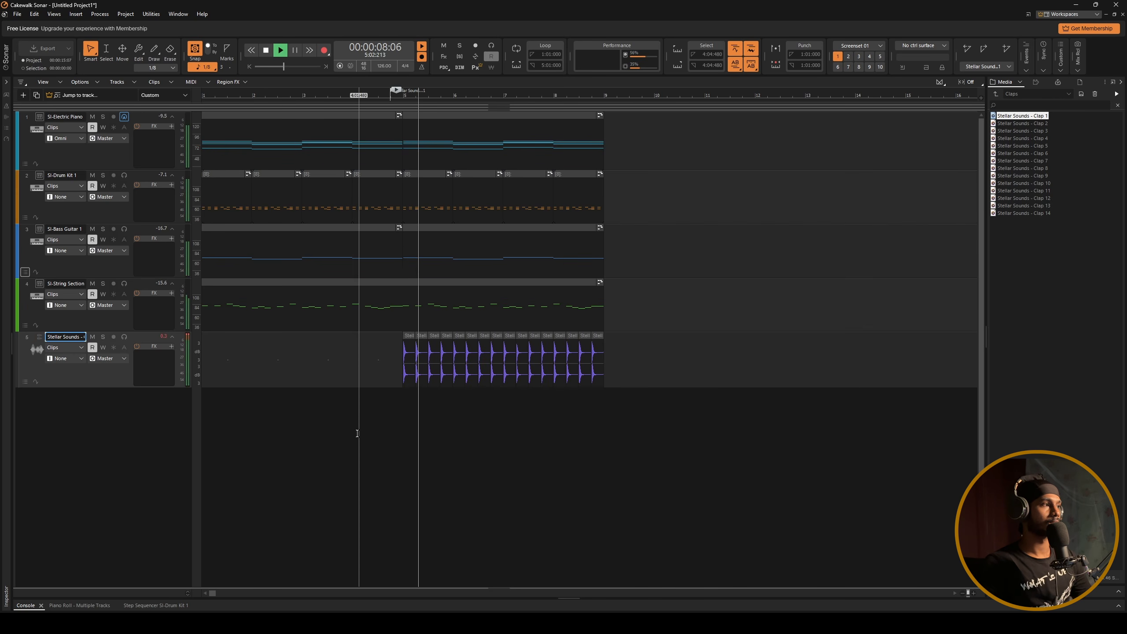
key("space")
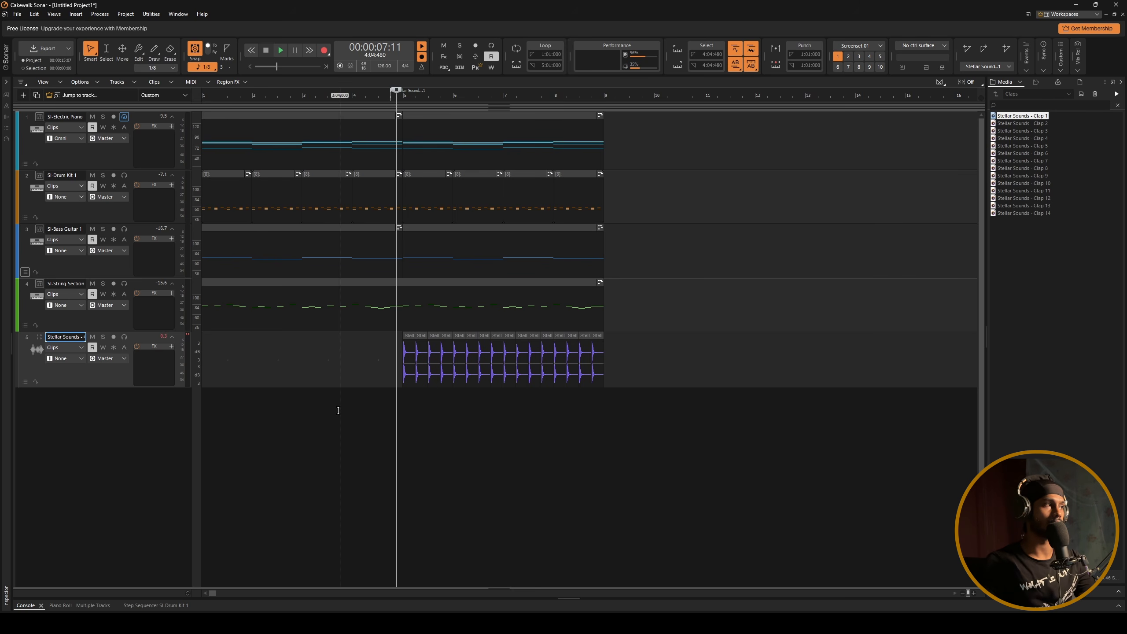
- Show the Inspector pane and lower the clap track's volume to about -13.8 while the arrangement plays
key("i")
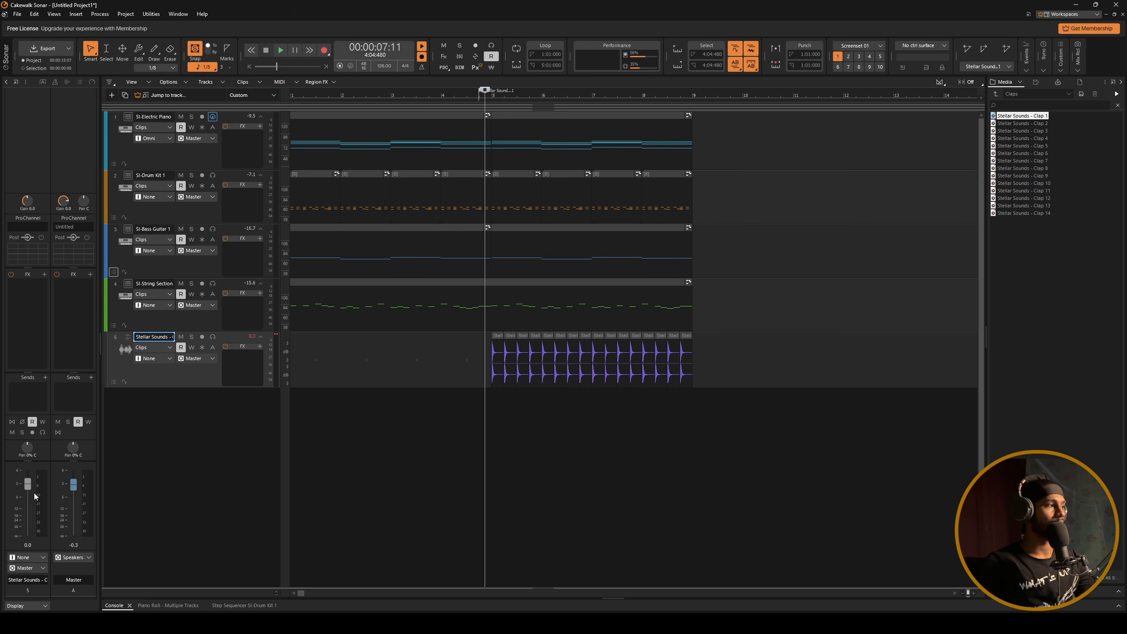
left_click_drag(28, 484, 28, 493)
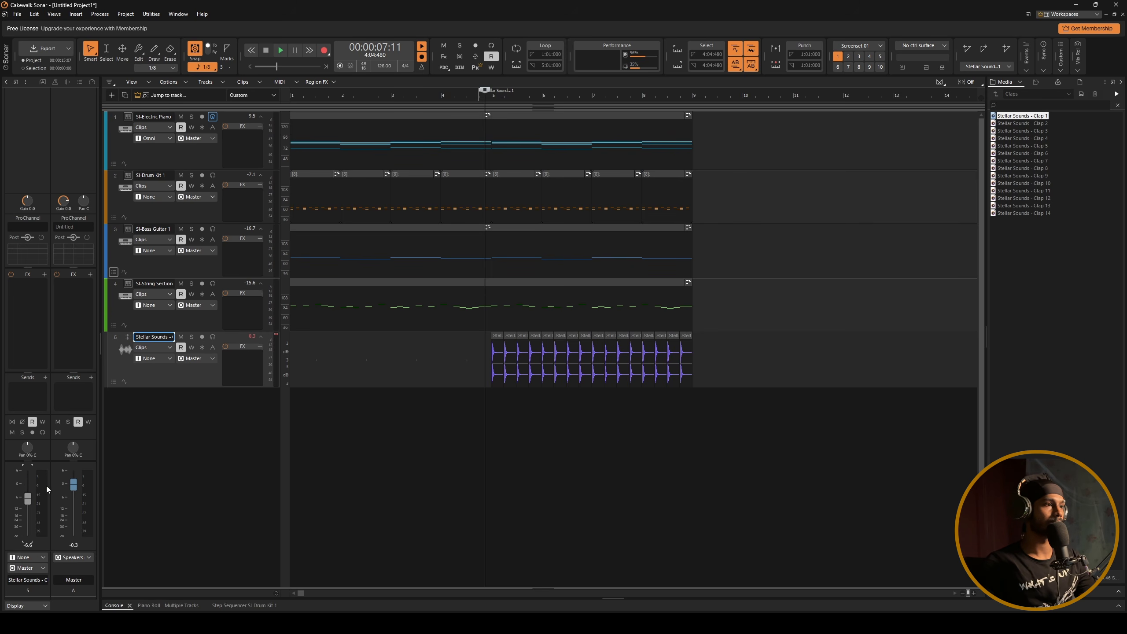
key("space")
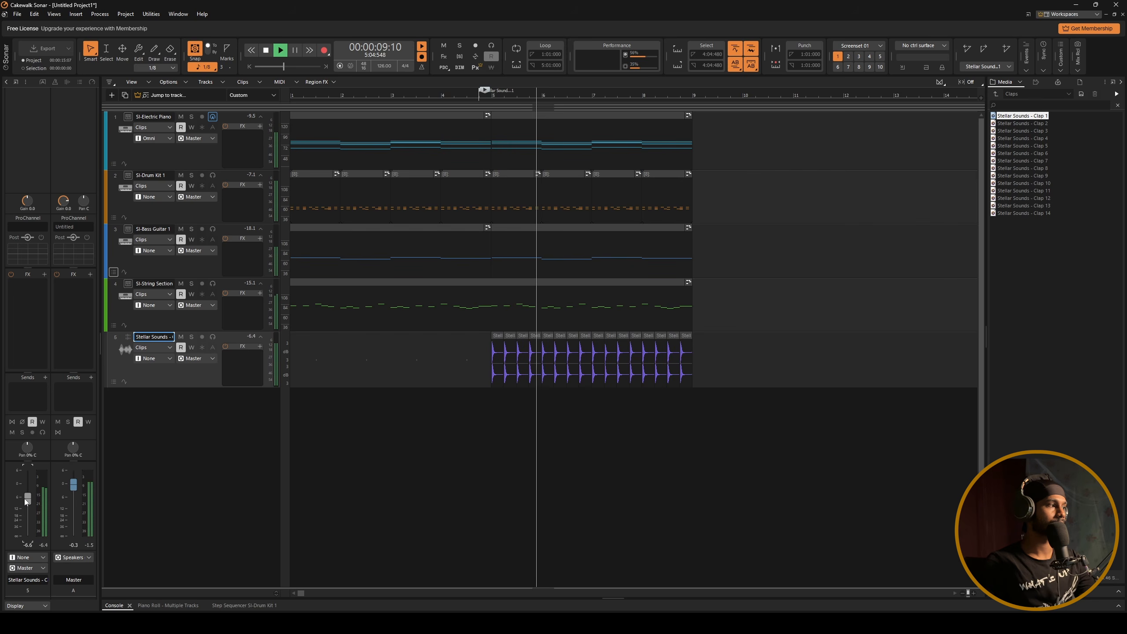
left_click_drag(26, 498, 26, 511)
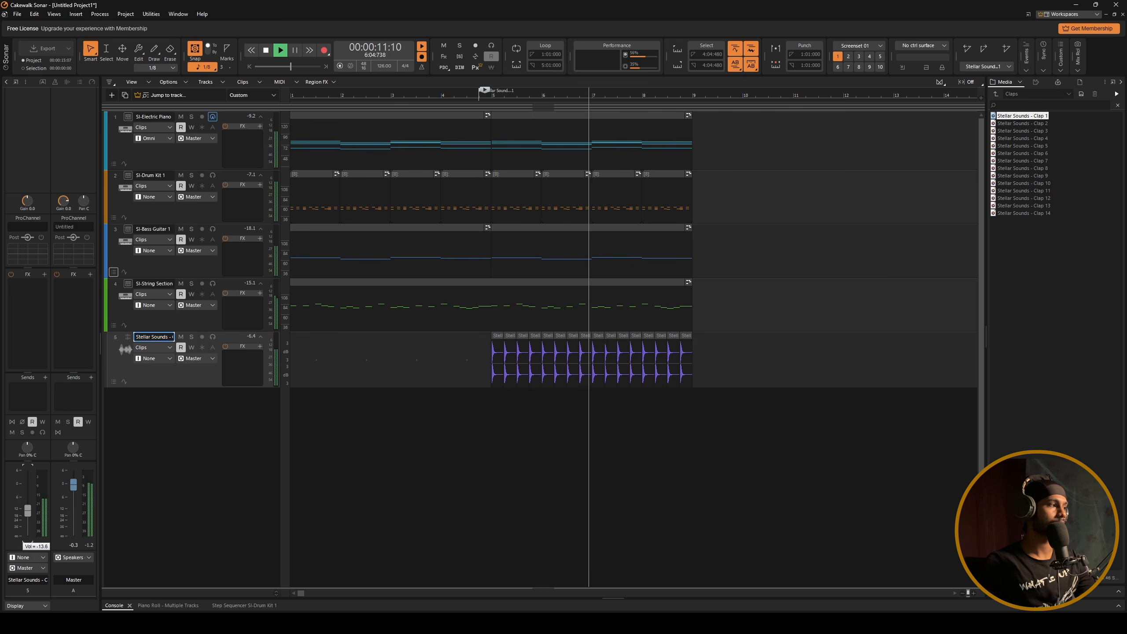
- Stop playback and hide the Inspector pane
key("space")
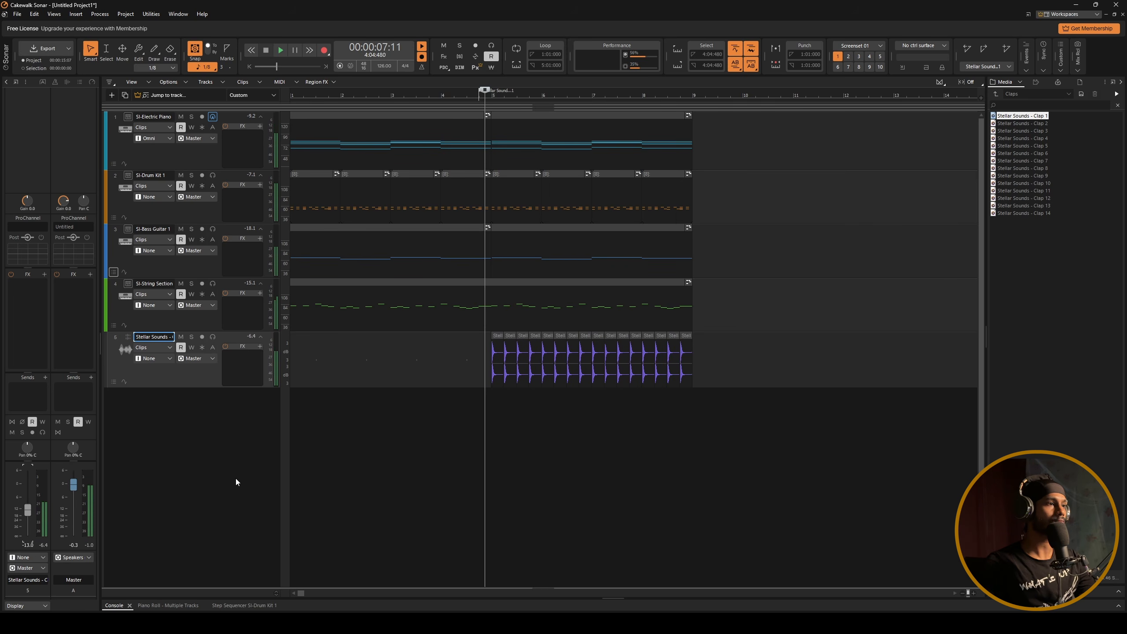
key("i")
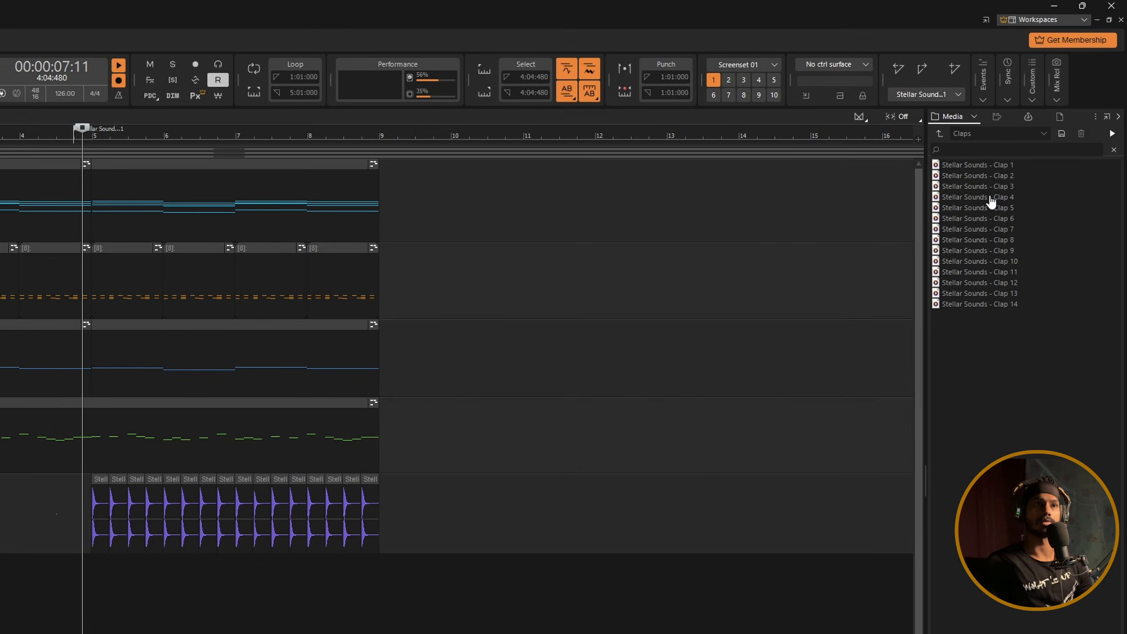
- Turn off Loop Preview in the media Browser and audition clap samples 7, 9, 11 and 13
left_click(992, 202)
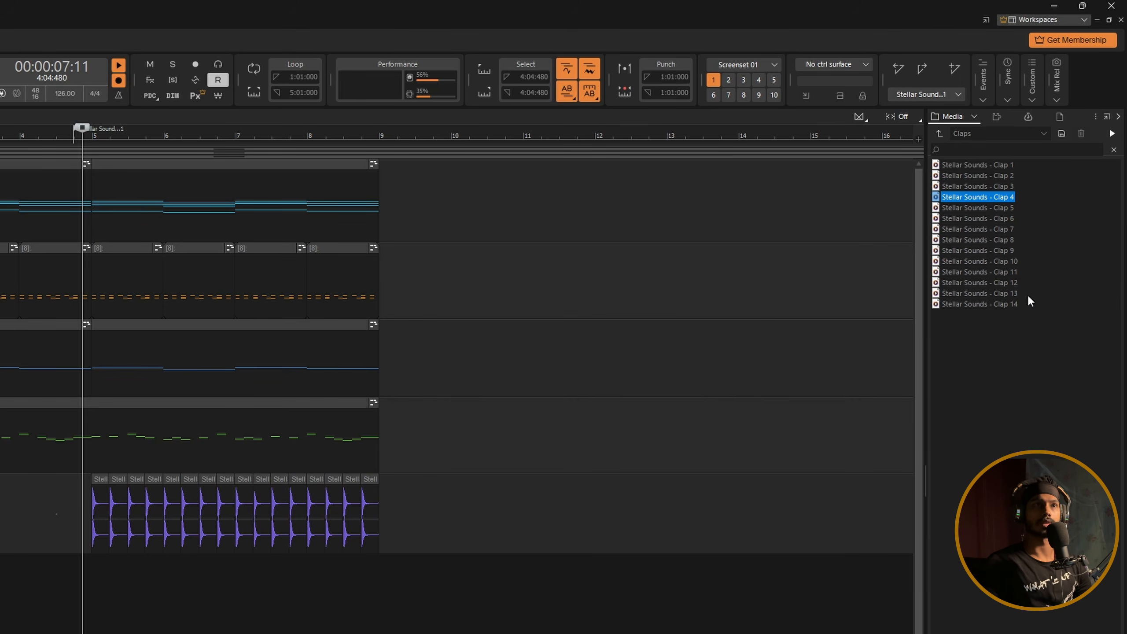
left_click(974, 118)
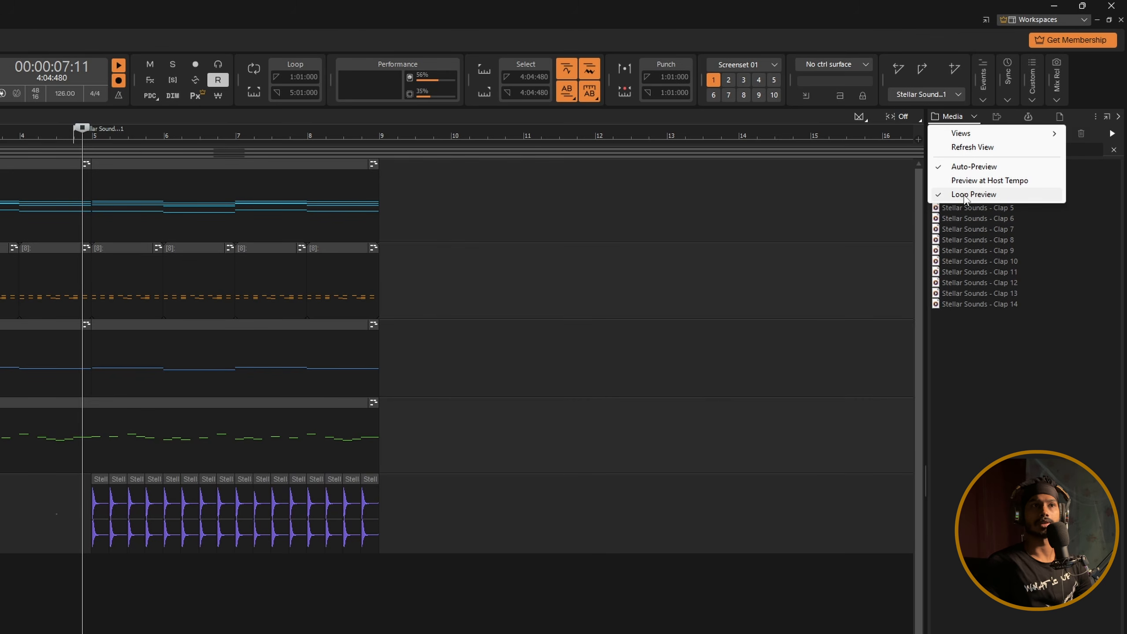
left_click(967, 196)
left_click(996, 229)
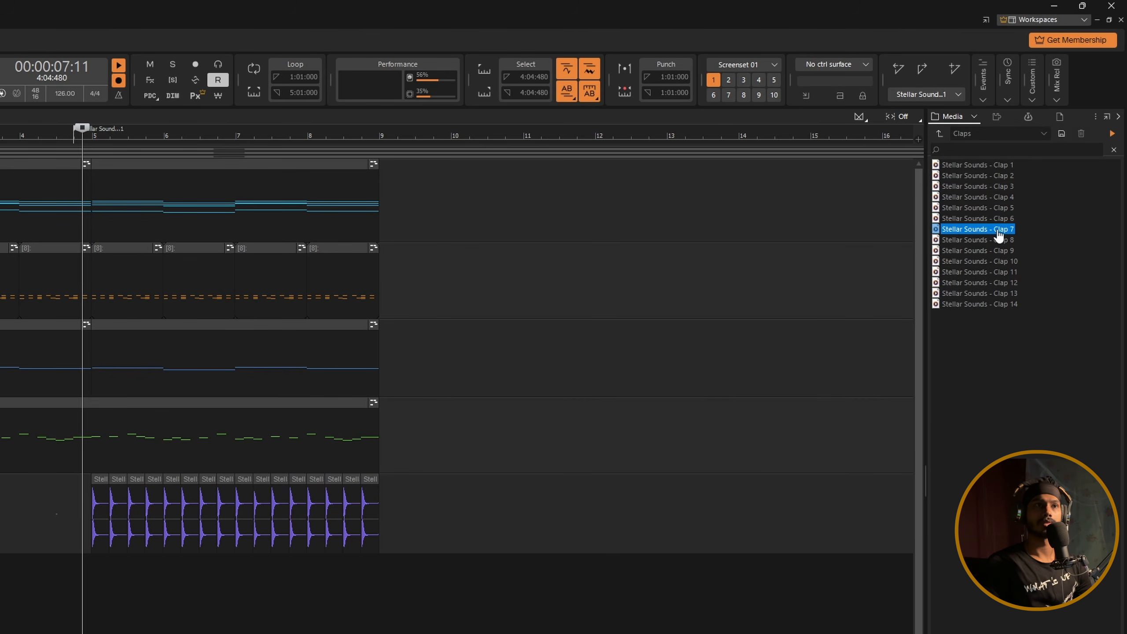
left_click(1001, 251)
left_click(996, 272)
left_click(994, 294)
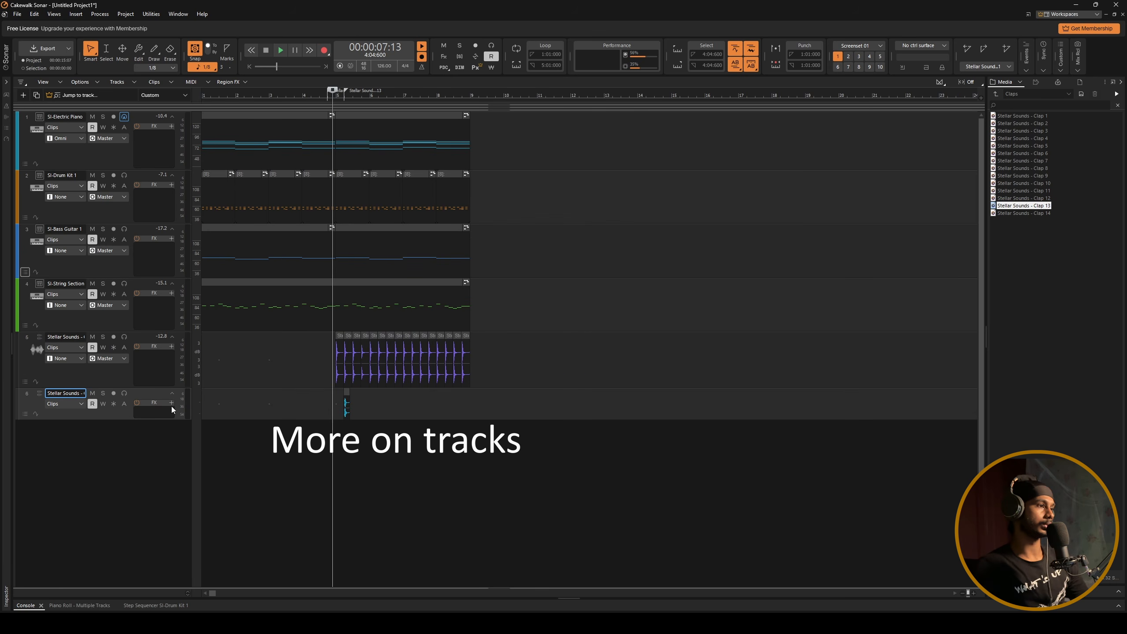
- Delete the extra clap track 6 and move the remaining clap track between the drum kit and bass guitar tracks
right_click(29, 405)
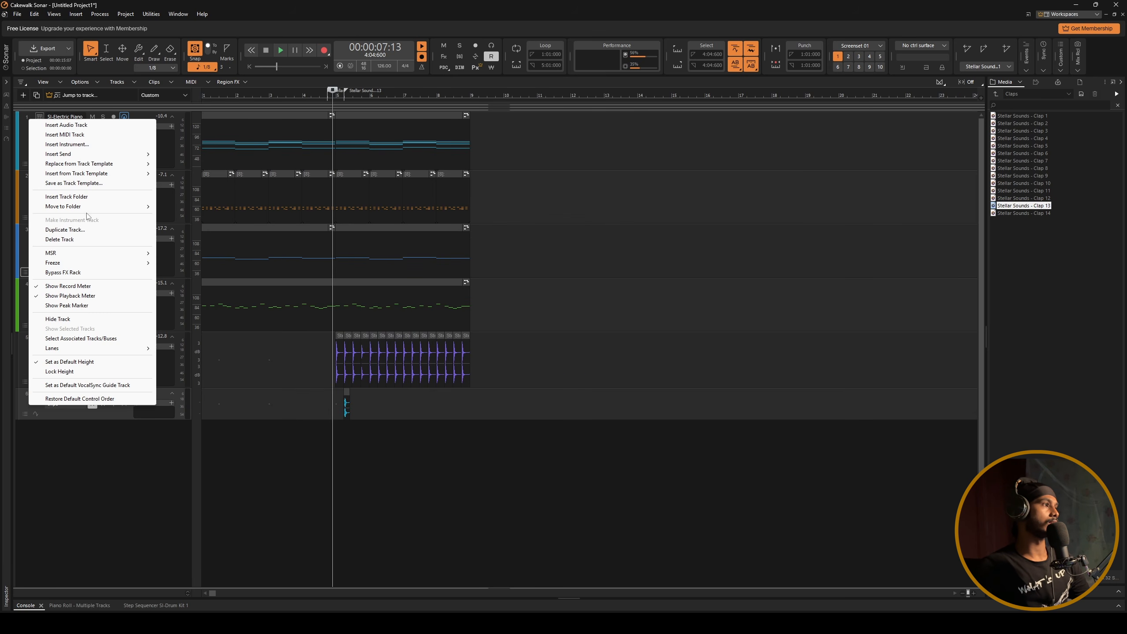
left_click(77, 240)
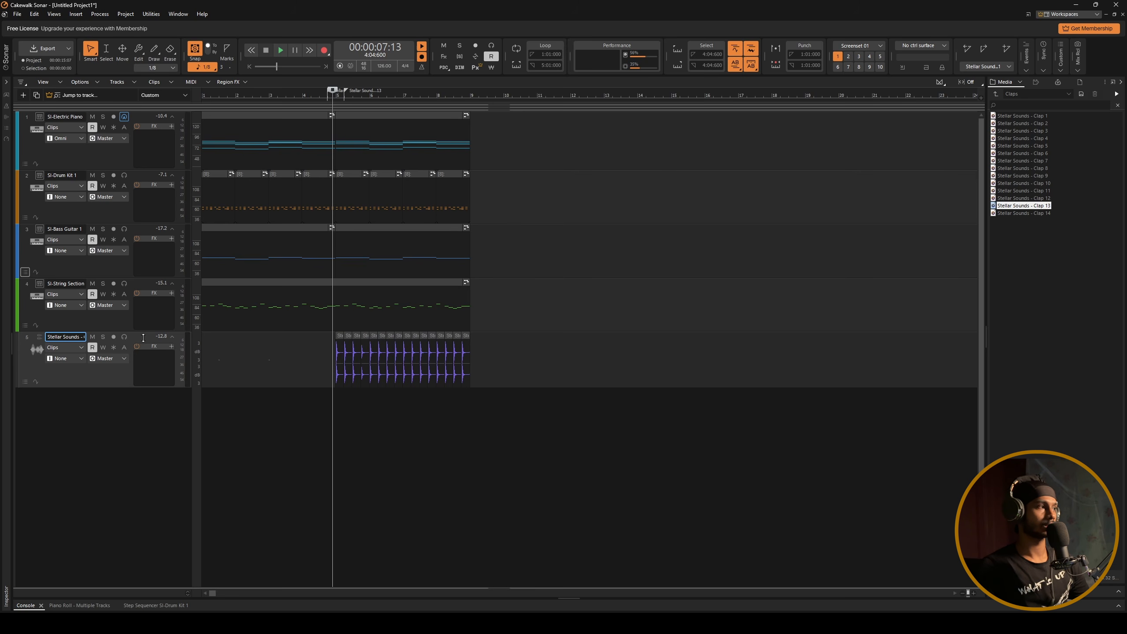
mouse_move(144, 334)
left_mouse_down()
mouse_move(156, 148)
mouse_move(155, 339)
left_mouse_up()
left_click_drag(154, 288, 163, 246)
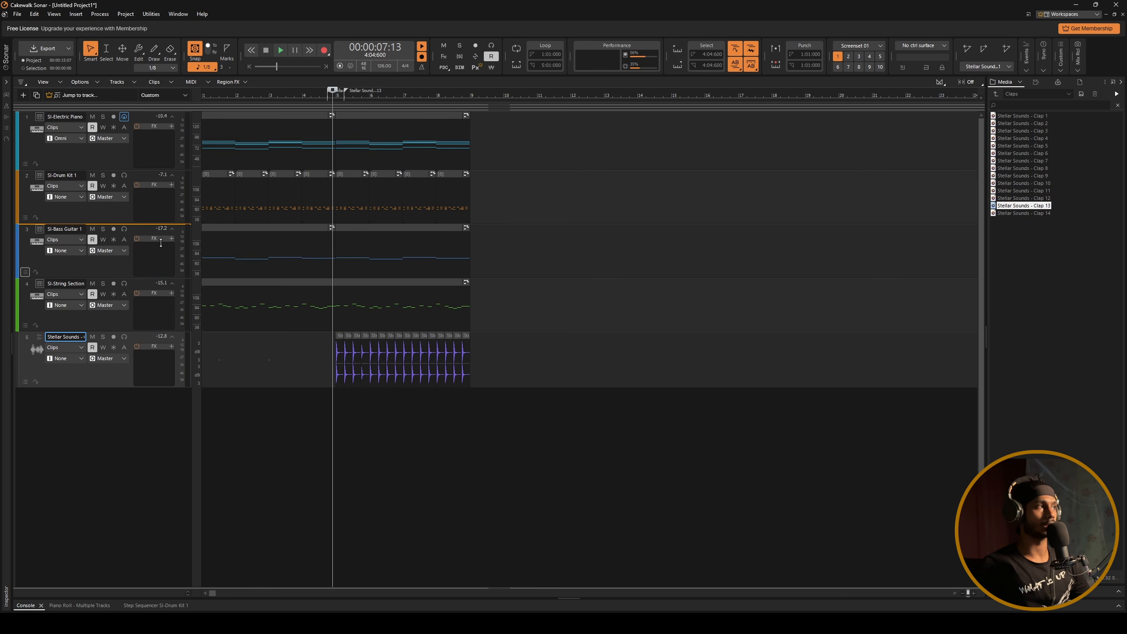
left_click_drag(161, 243, 163, 247)
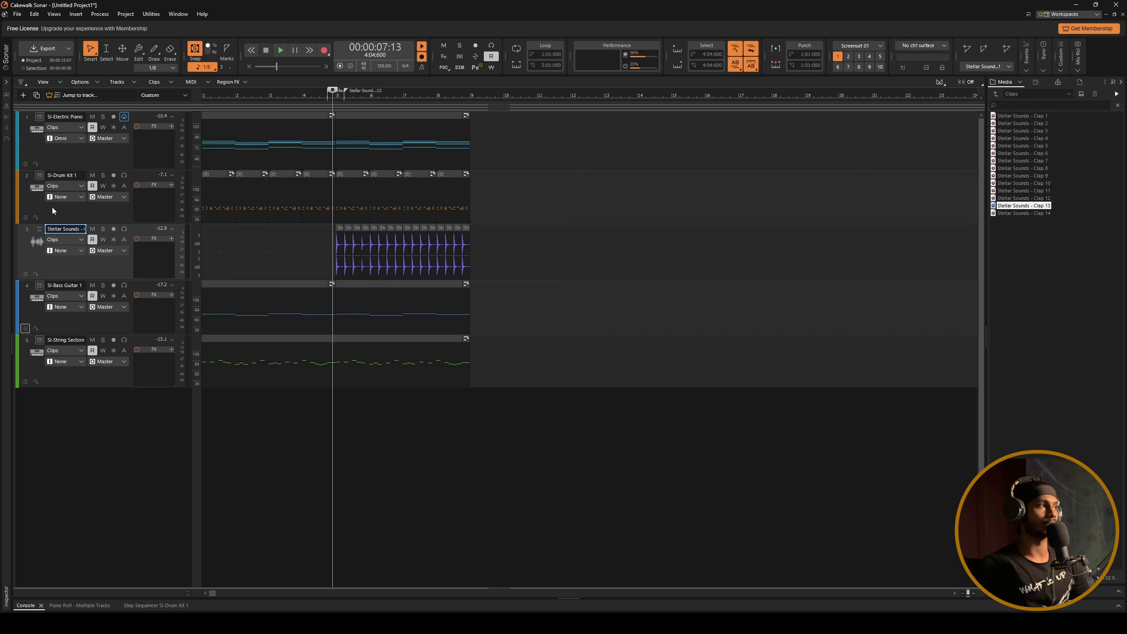
- Look through the samples folder and the audio effect, MIDI effect and instrument plug-in lists in the Browser, including the Uncategorized instruments
left_click(997, 95)
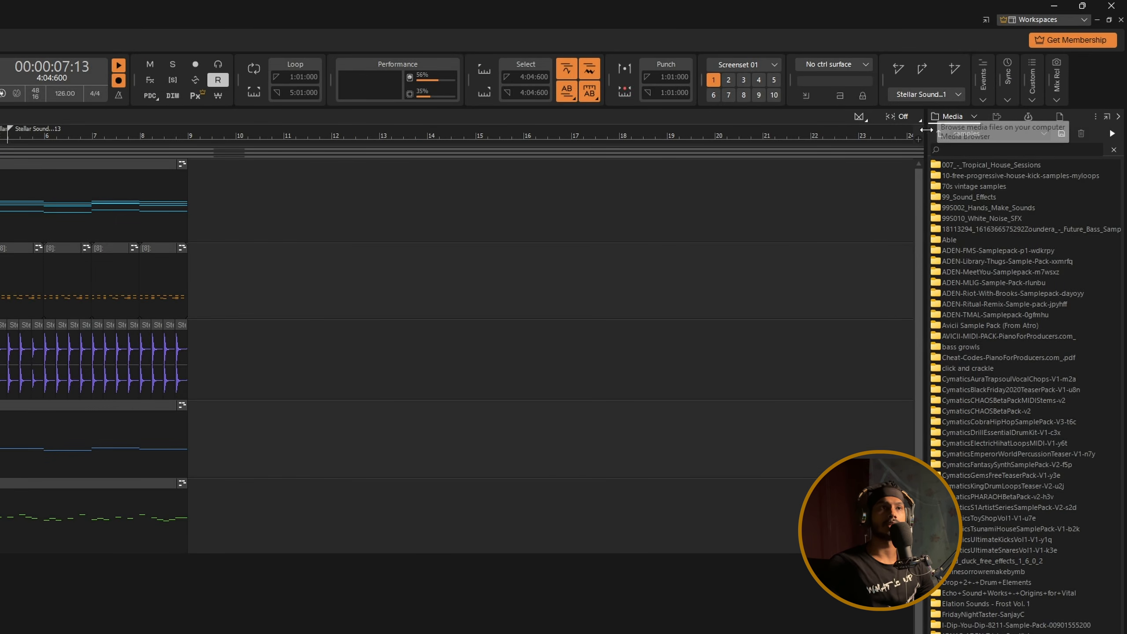
double_click(1003, 425)
key("BackSpace")
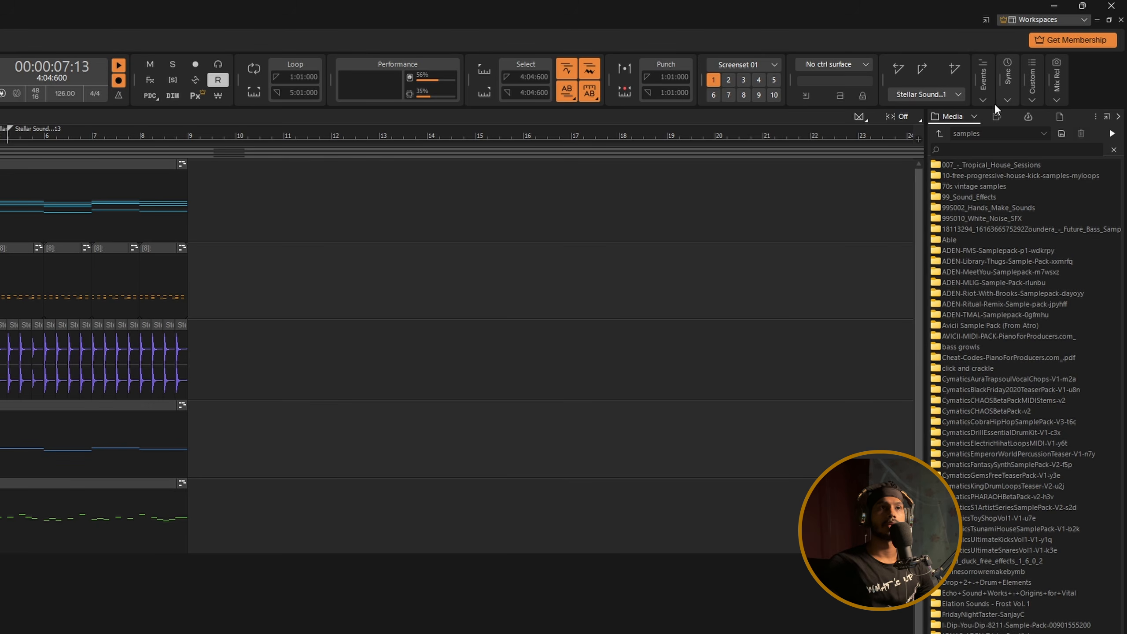
left_click(997, 117)
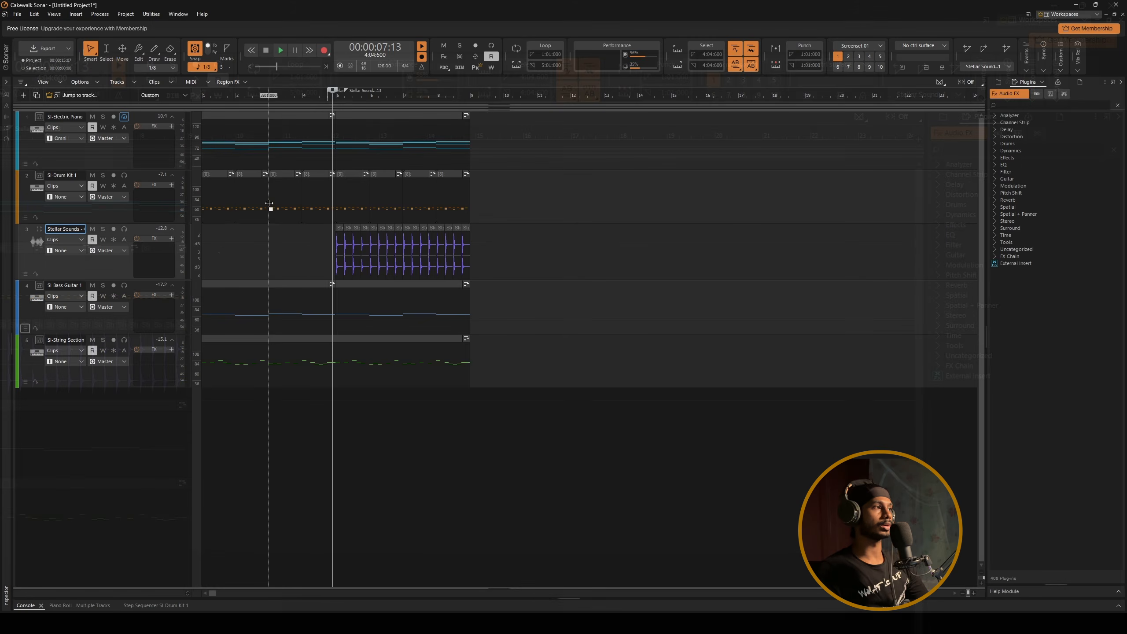
left_click(171, 239)
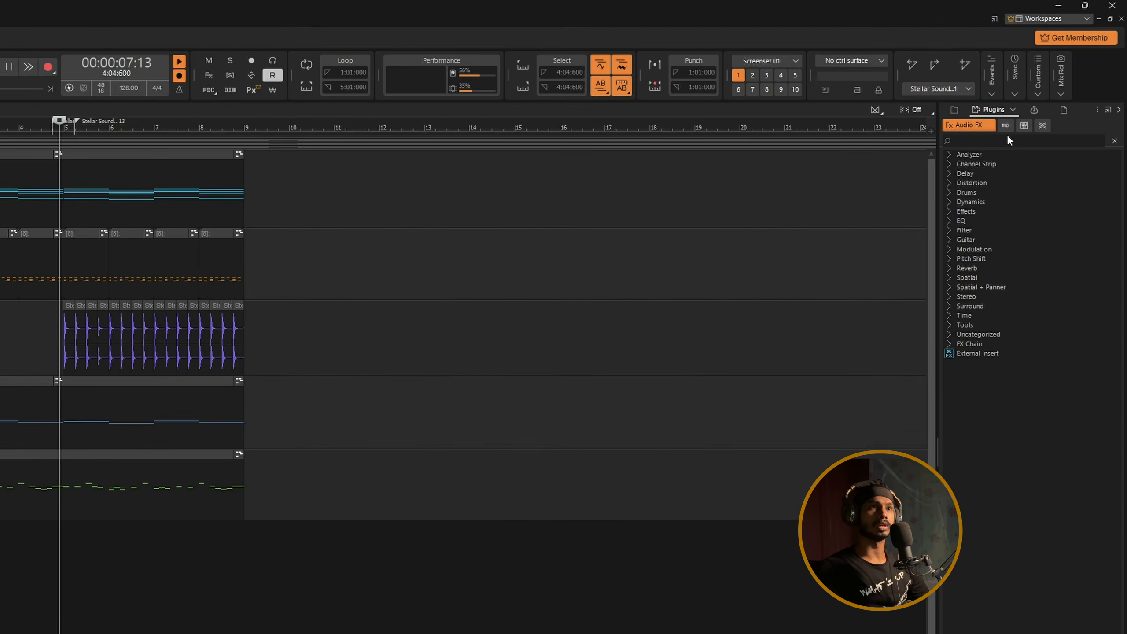
left_click(1006, 125)
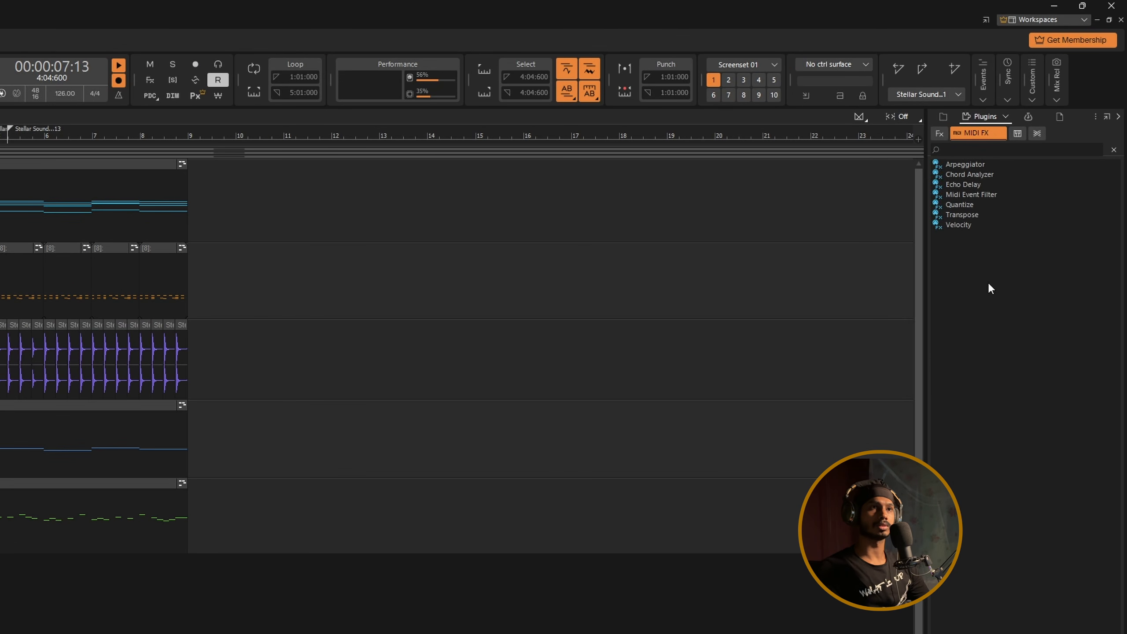
left_click(1017, 134)
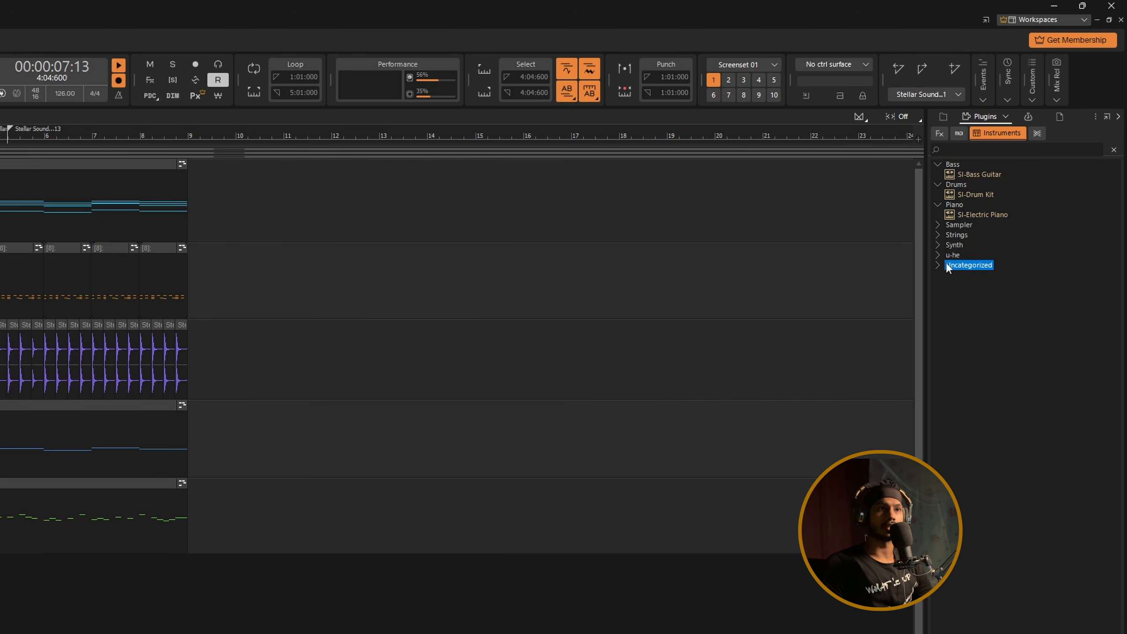
left_click(935, 264)
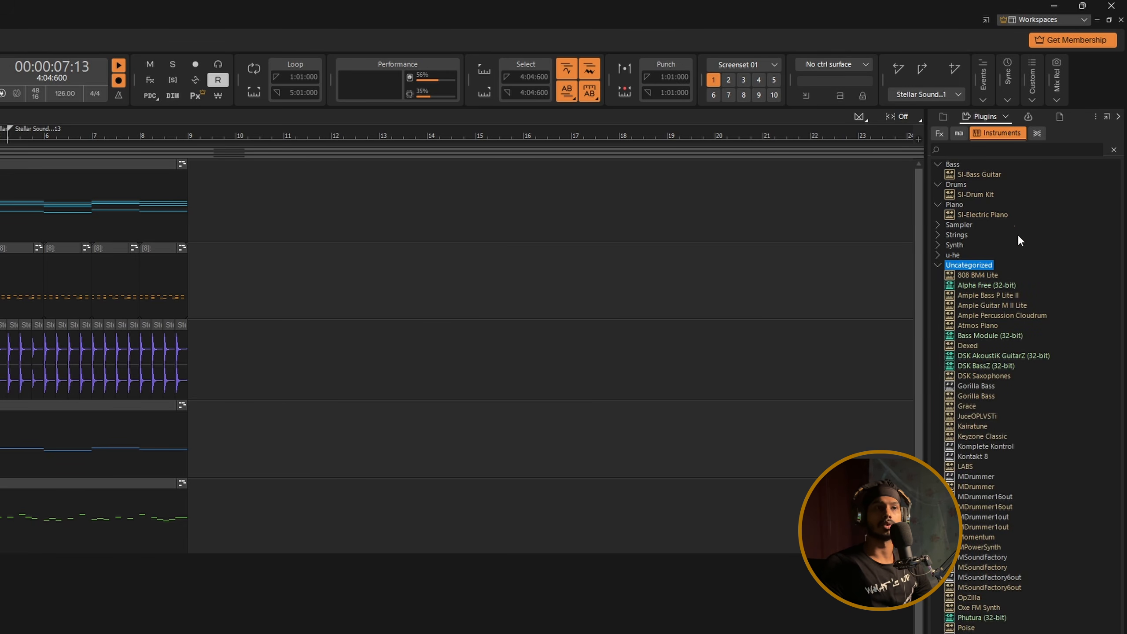
left_click(937, 266)
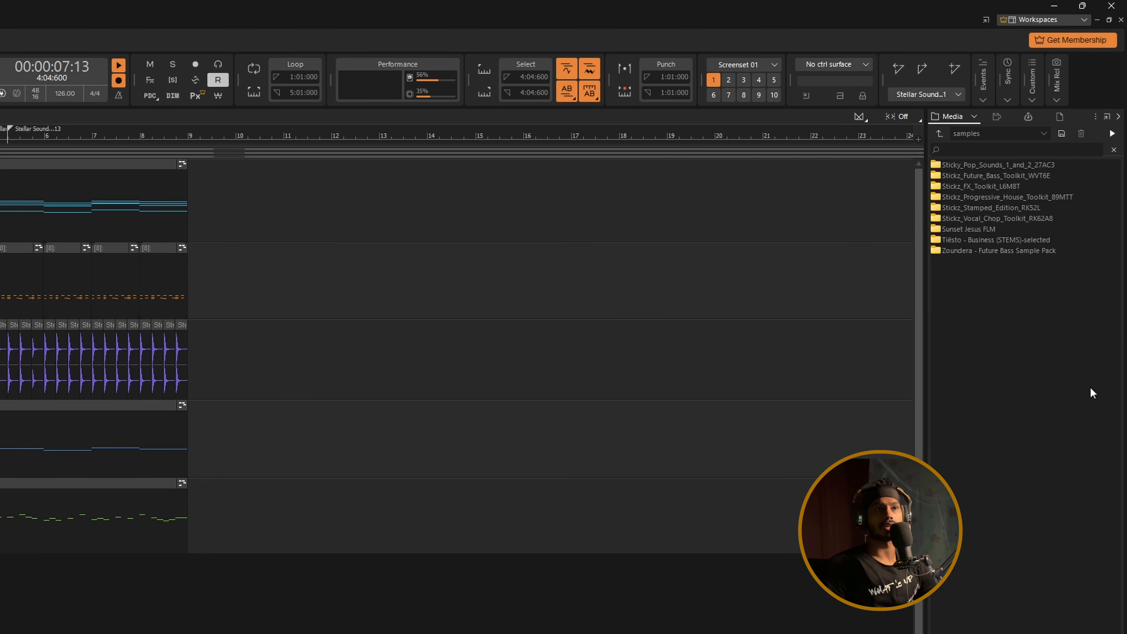
scroll(1086, 388, "up", 5)
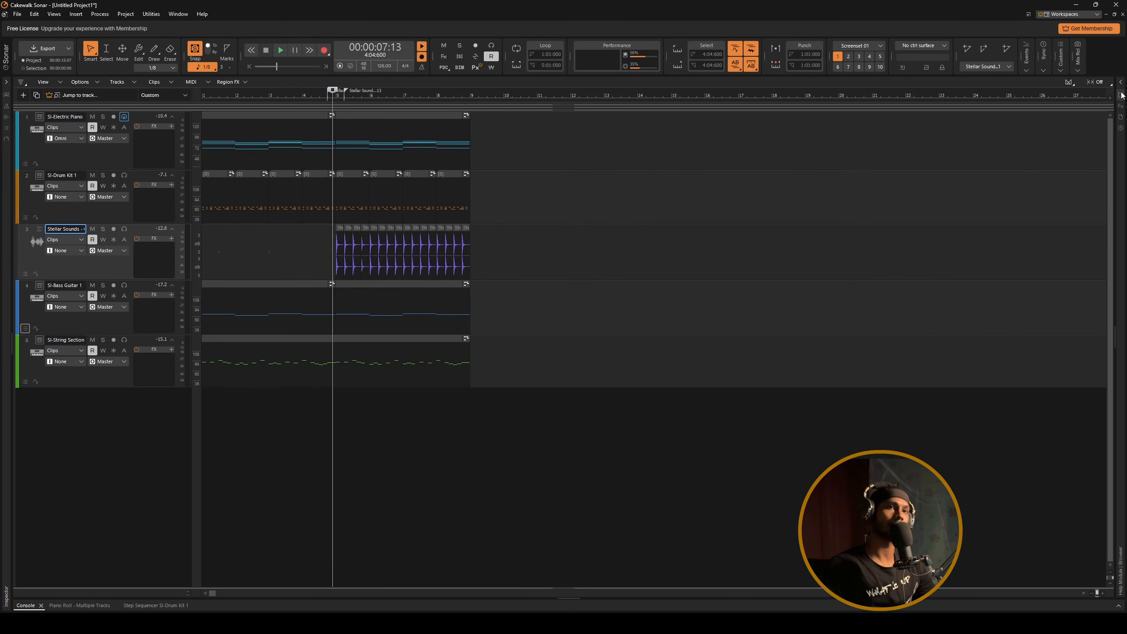
- Apply the Reverse effect to the first clap clip at the start of measure 5
scroll(576, 372, "up", 5)
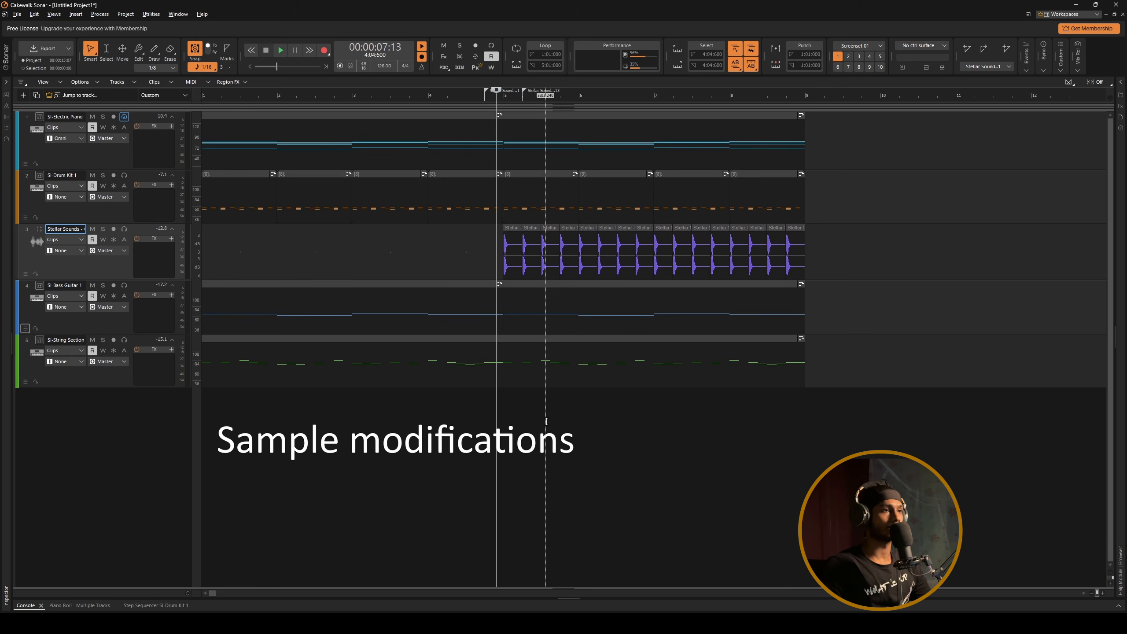
left_click(634, 249)
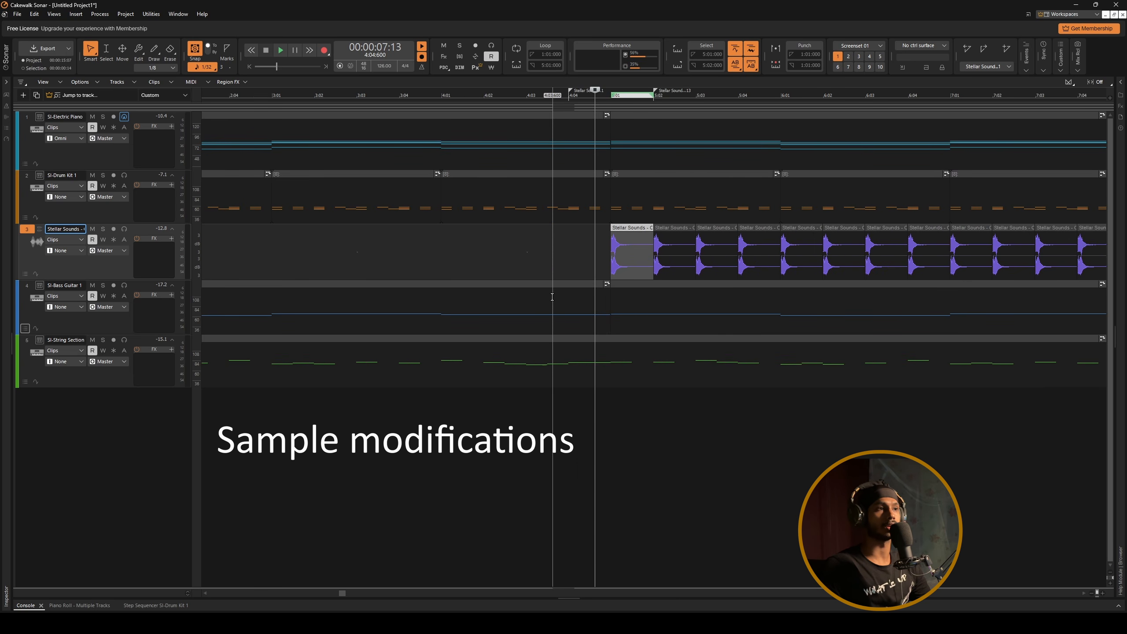
left_click_drag(612, 228, 679, 223)
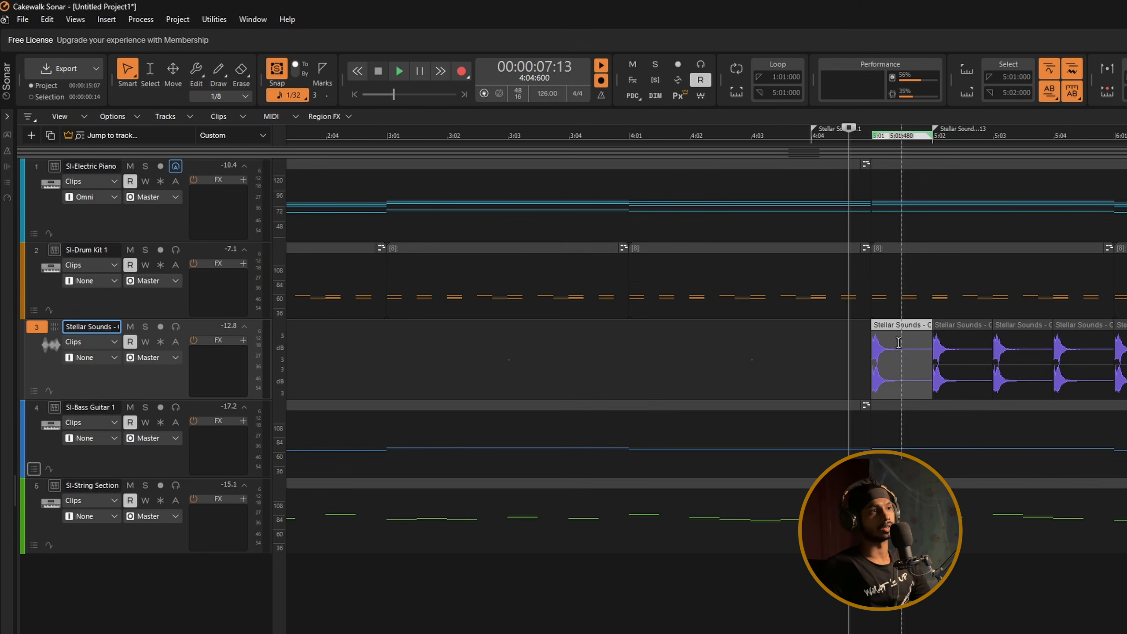
left_click(141, 19)
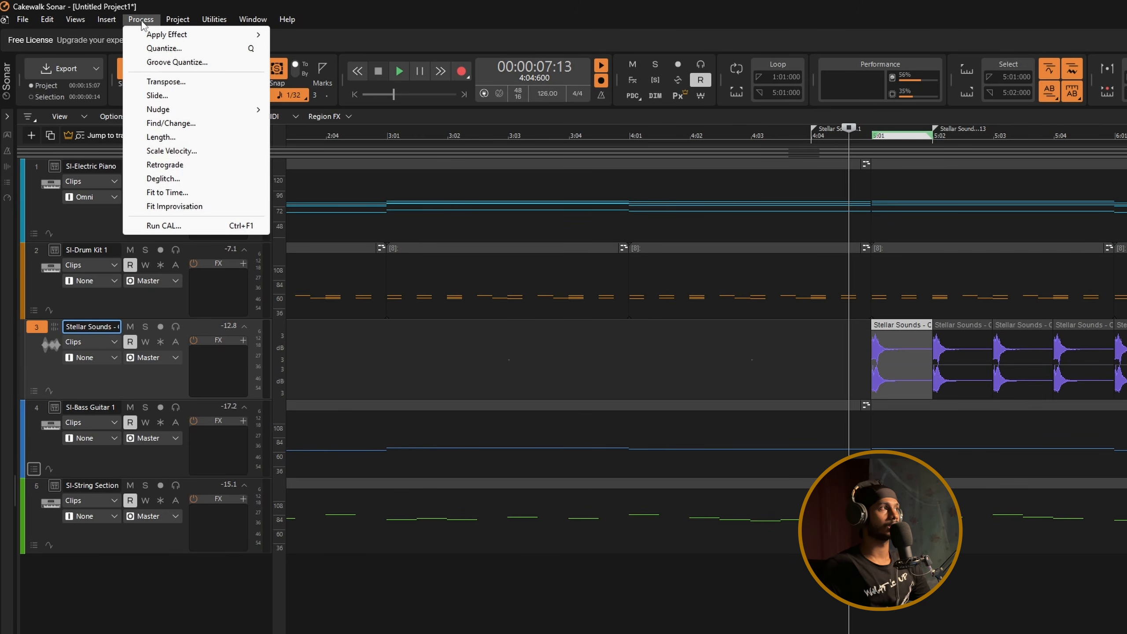
mouse_move(184, 39)
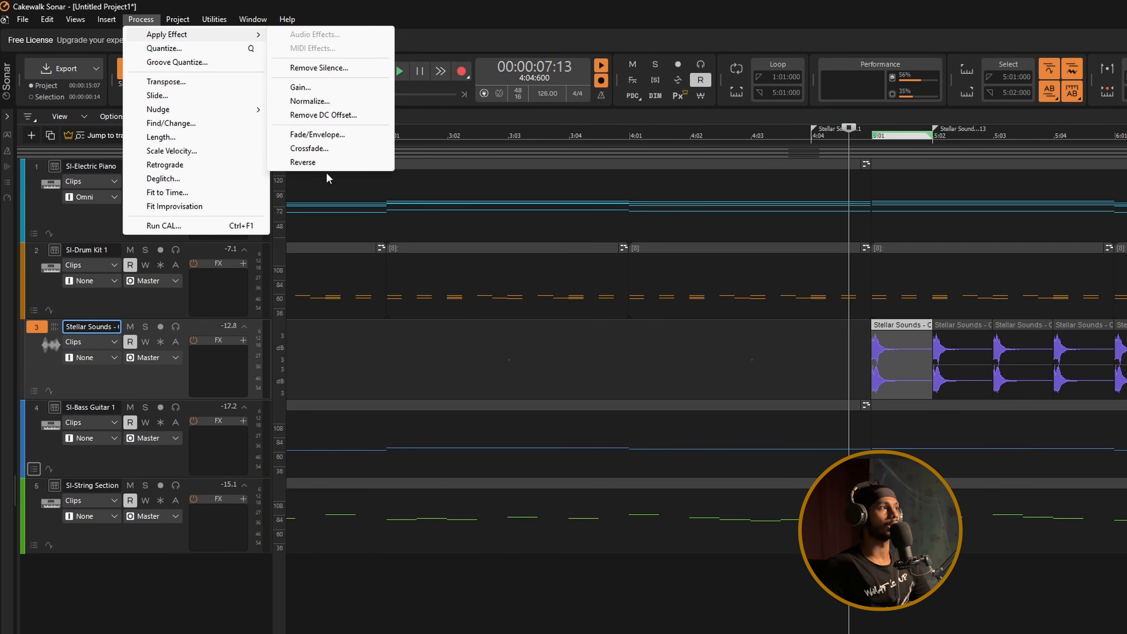
left_click(302, 163)
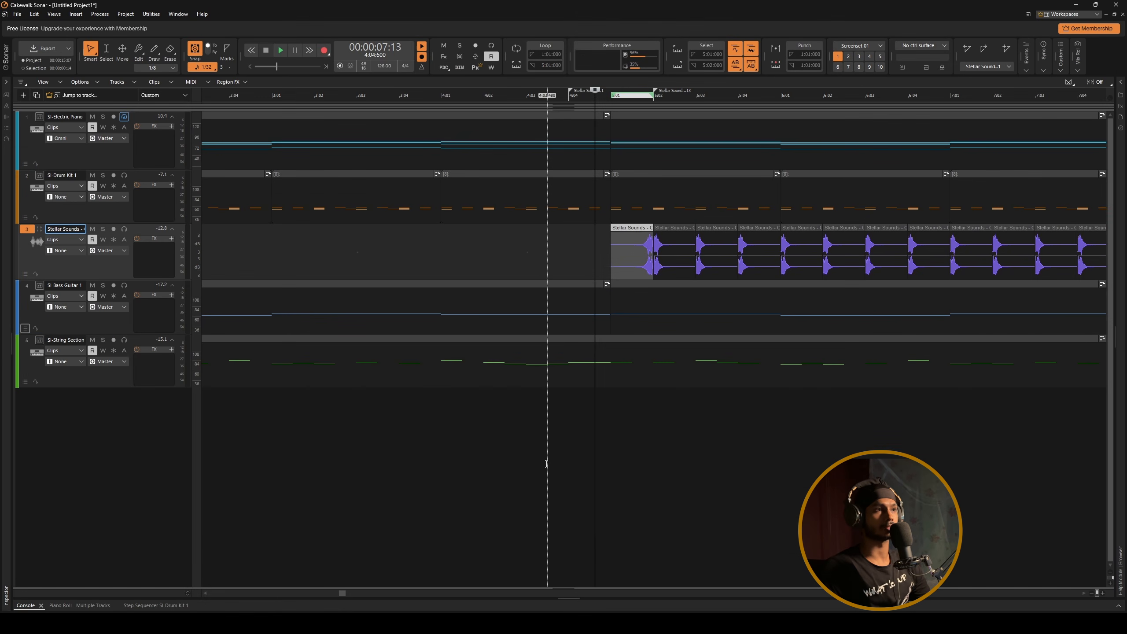
- Play back the reversed clap in the full mix and with the clap track soloed, and turn solo off
key("space")
key("space")
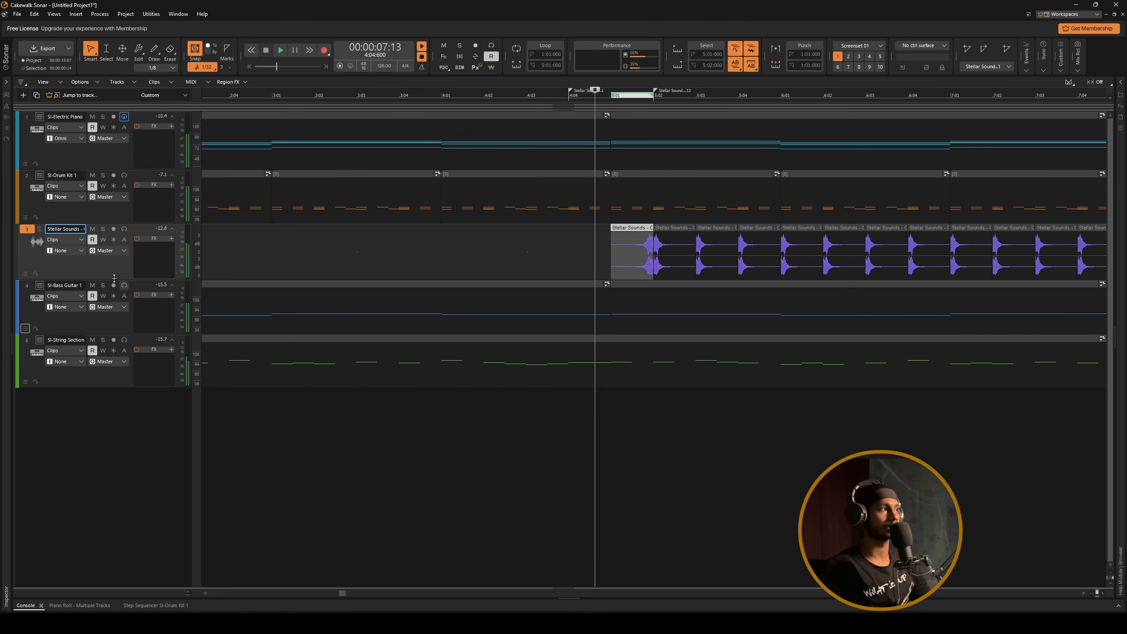
left_click(103, 229)
key("space")
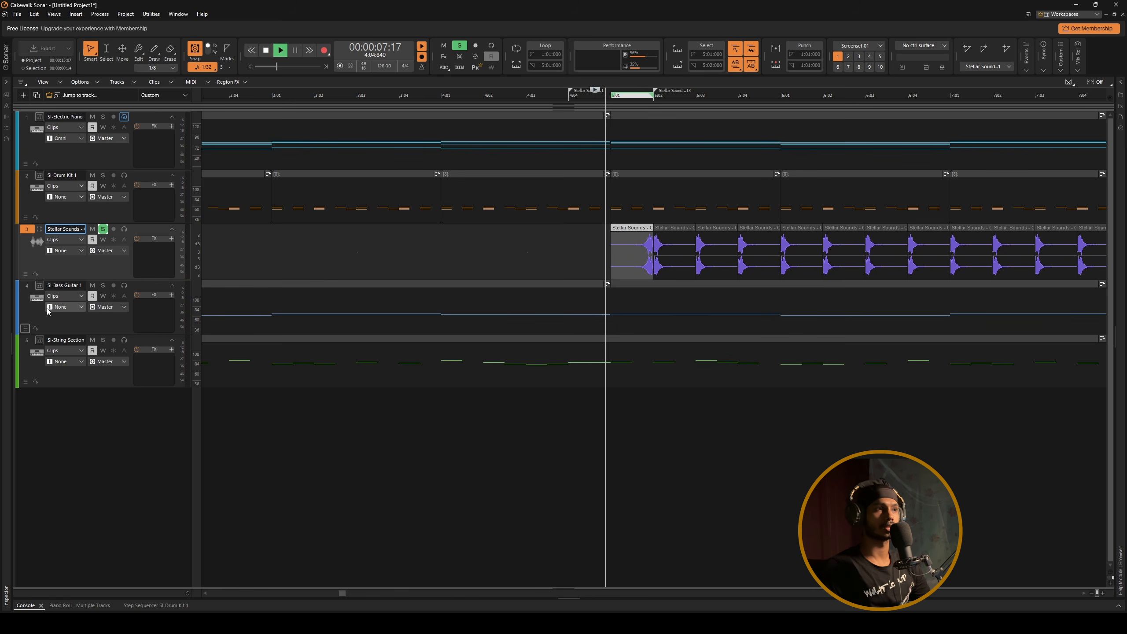
key("space")
left_click(103, 229)
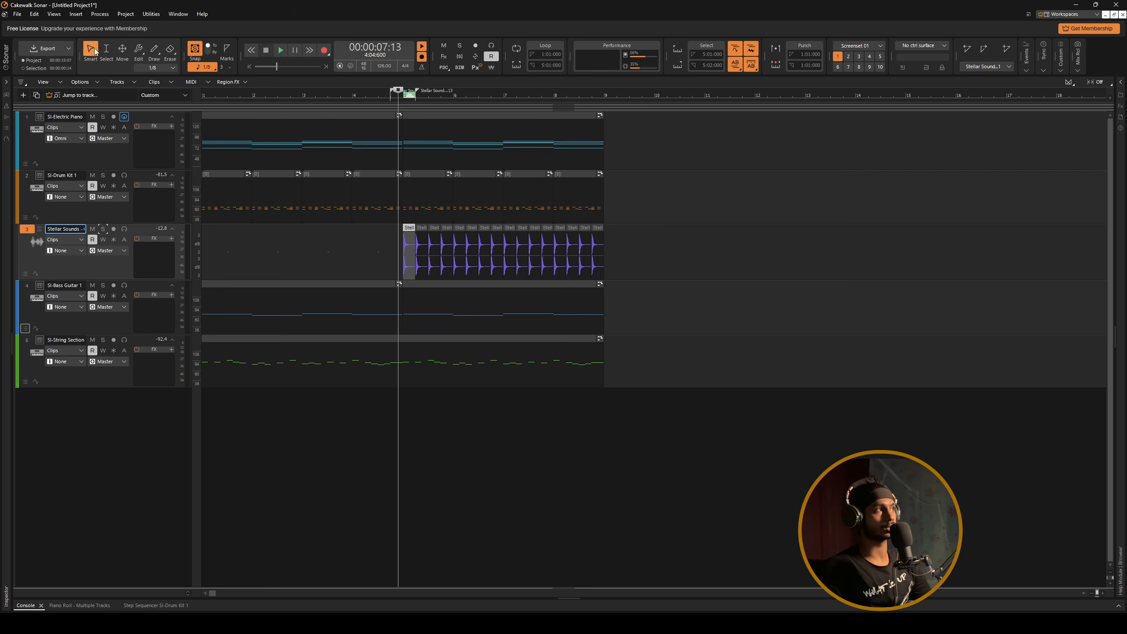
- Try the Select tool on a region across the tracks and return to the Smart tool
left_click(106, 50)
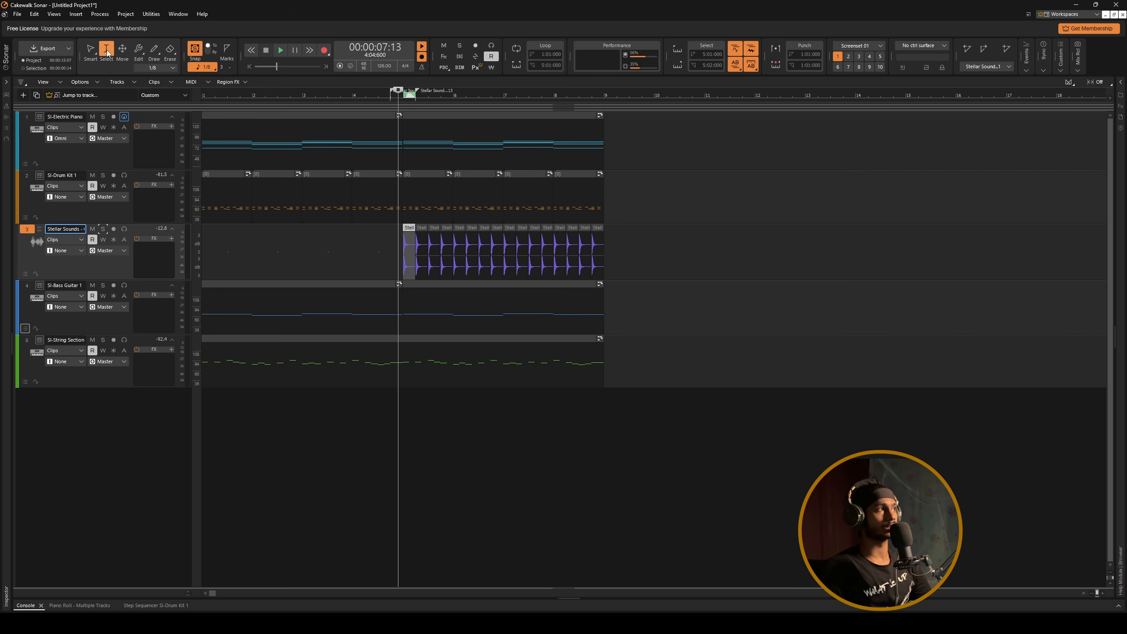
left_click(429, 126)
mouse_move(334, 127)
left_mouse_down()
mouse_move(519, 333)
mouse_move(667, 453)
mouse_move(617, 453)
left_mouse_up()
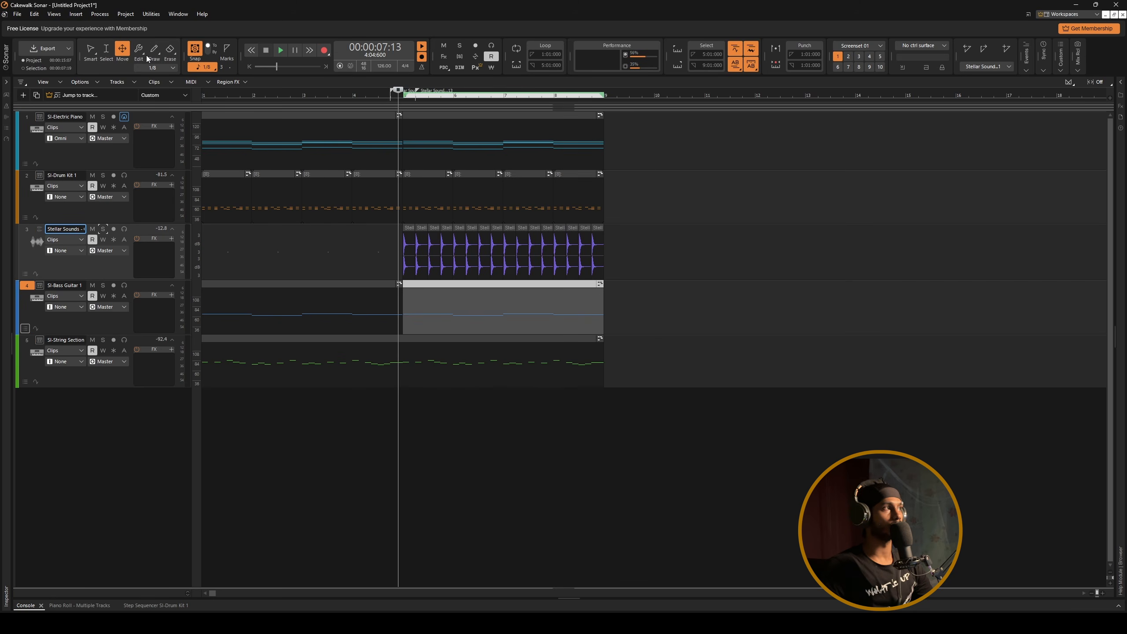
left_click(92, 49)
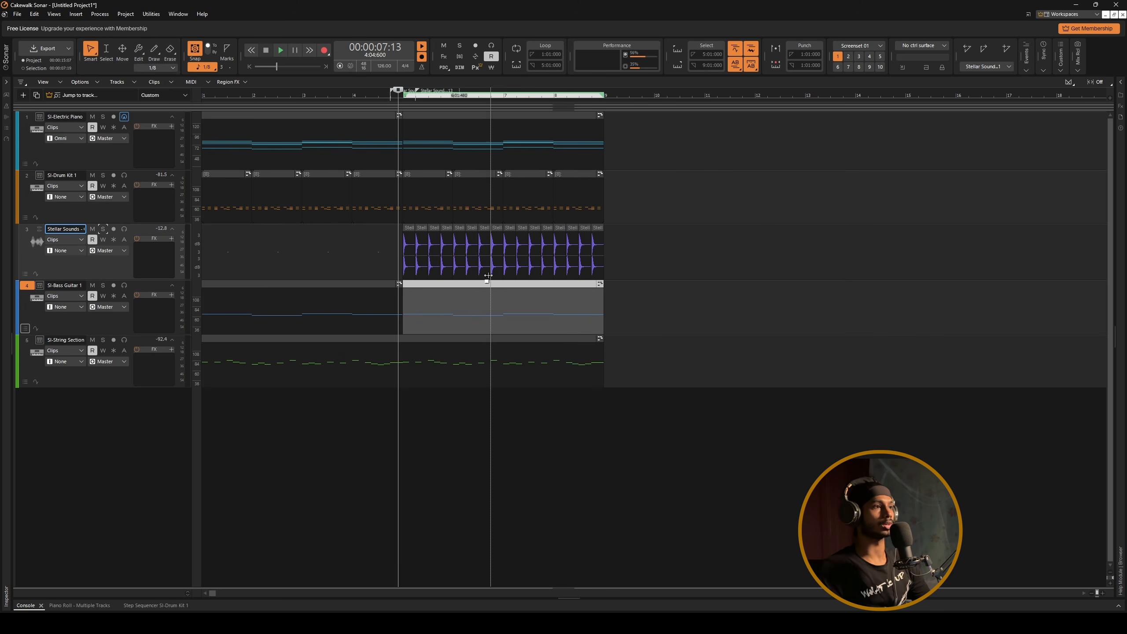
- Try moving the second bass guitar clip from measure 5 to measure 7 and return it to its original place
scroll(503, 373, "up", 2)
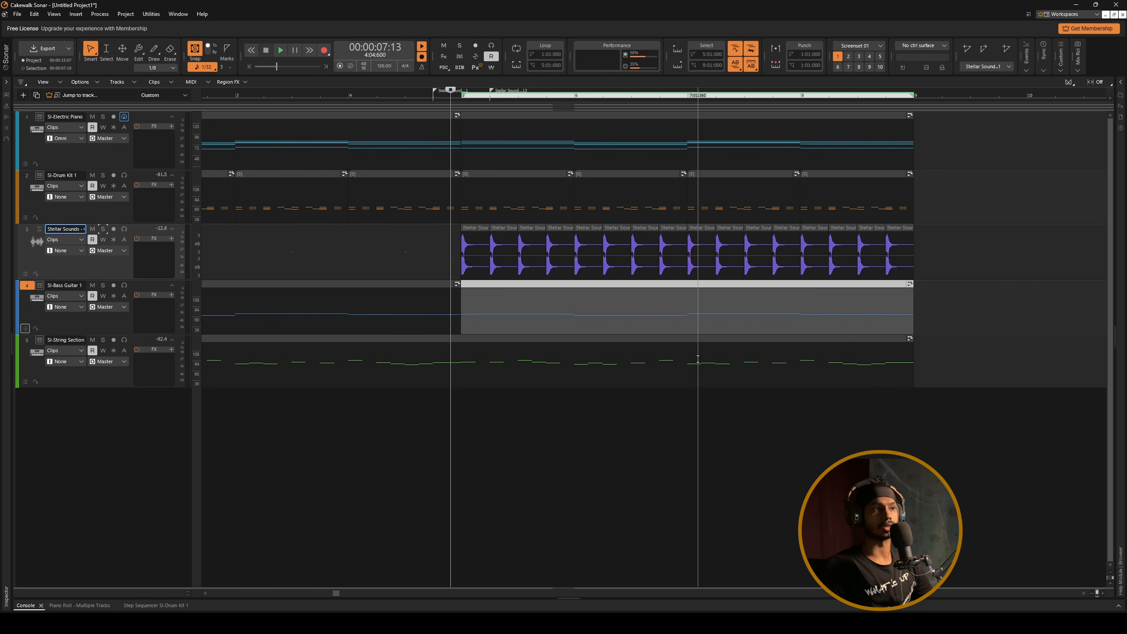
left_click_drag(561, 295, 706, 295)
left_click_drag(706, 295, 783, 295)
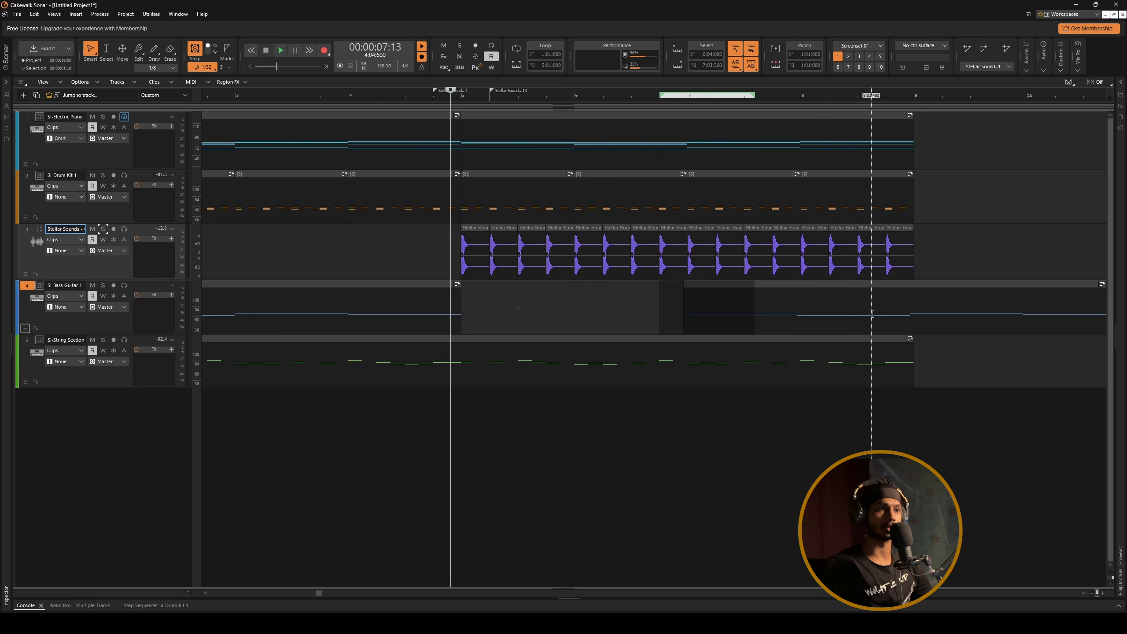
left_click_drag(875, 314, 678, 320)
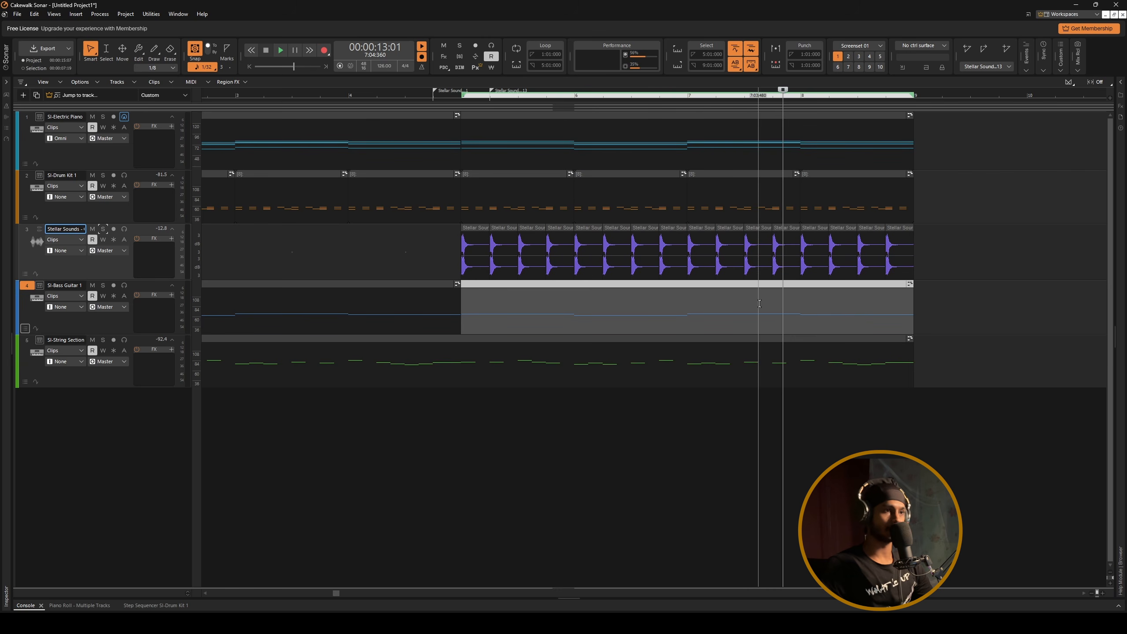
- Split the second bass guitar clip at the start of measure 7
left_click(687, 331)
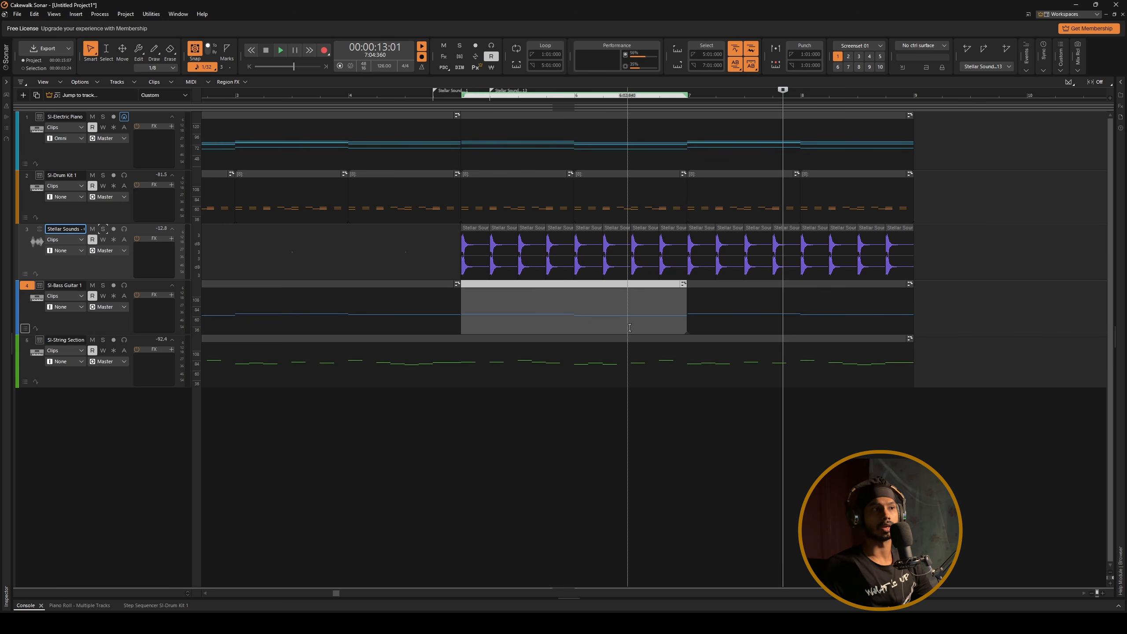
- Try moving the split-off bass guitar clip at measure 7 and undo the split of the second bass guitar clip
left_click_drag(737, 311, 801, 311)
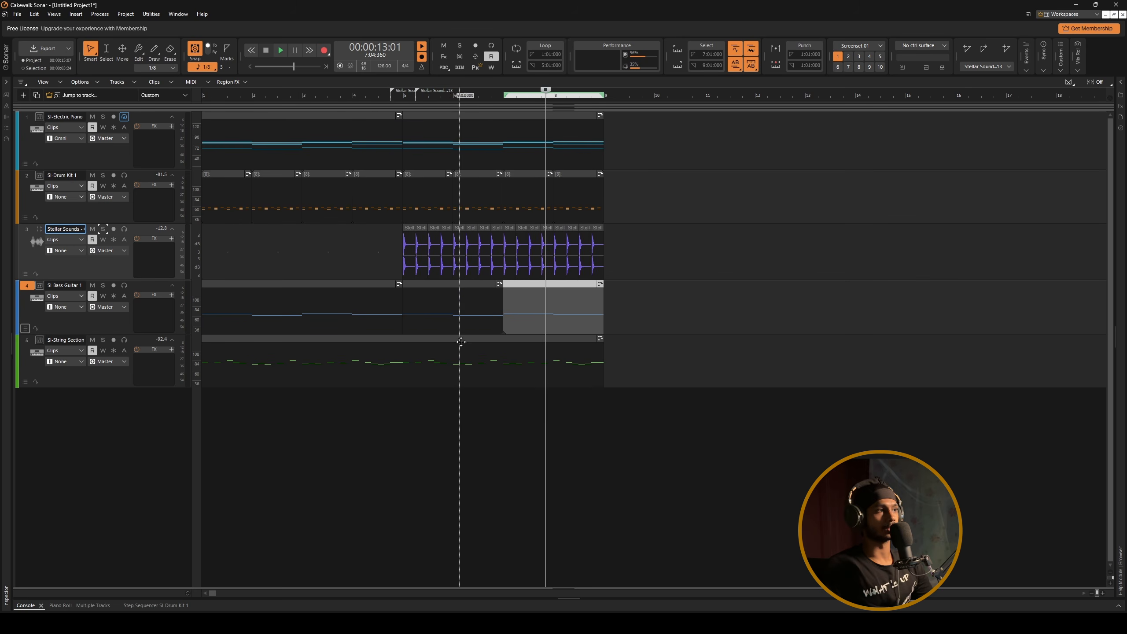
key("ctrl+z")
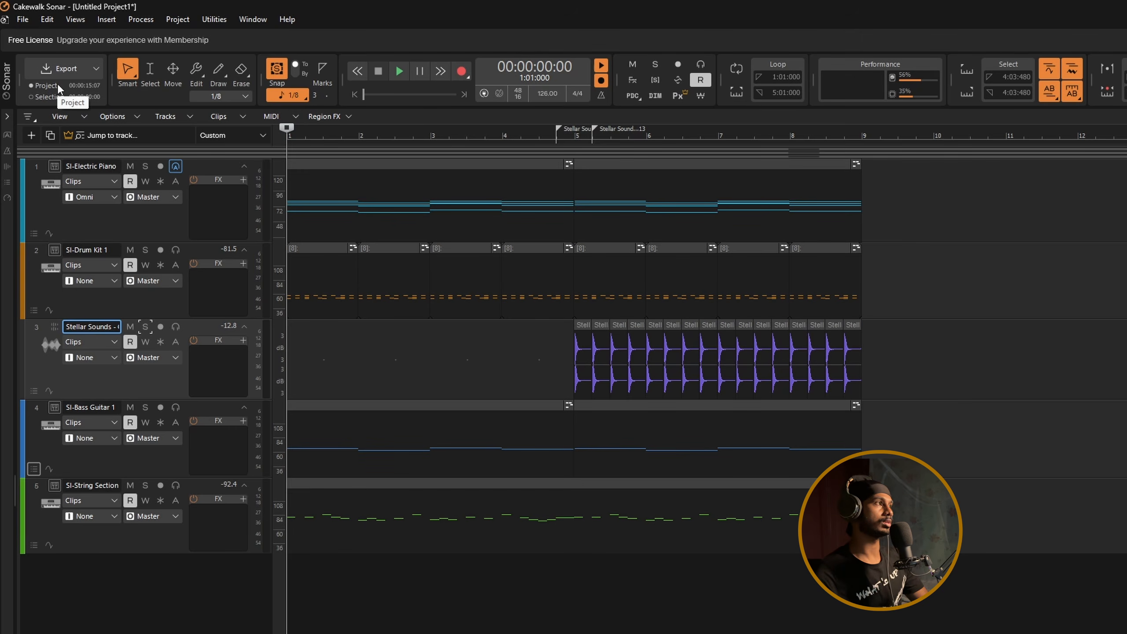
- Set the export range to Selection and select all five tracks with their clips, from electric piano to string section
left_click(49, 97)
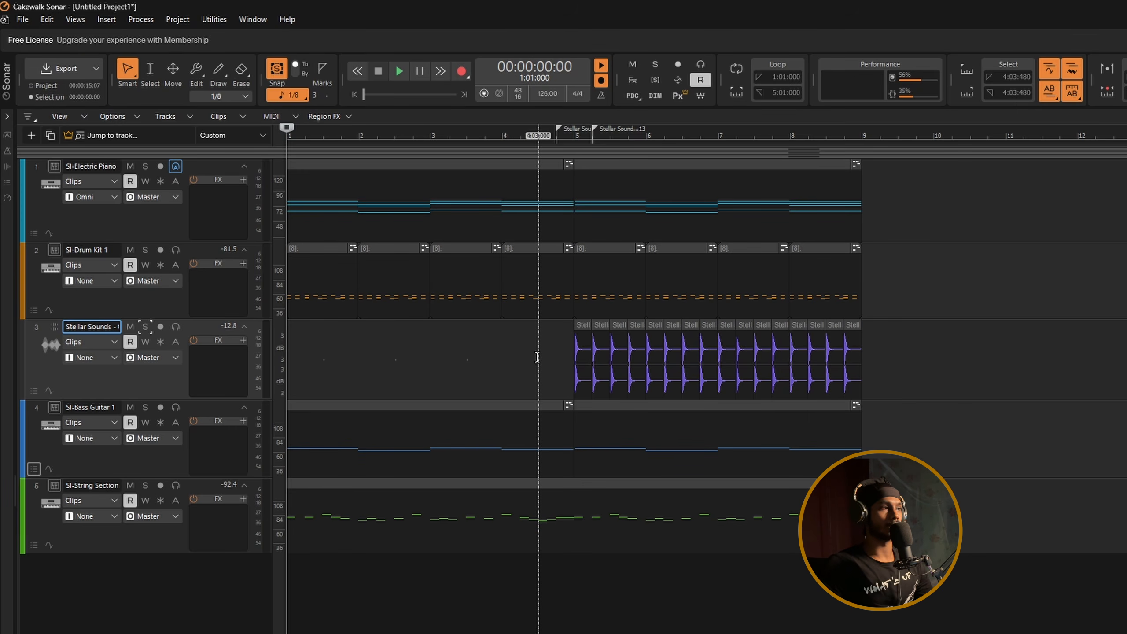
key("ctrl+a")
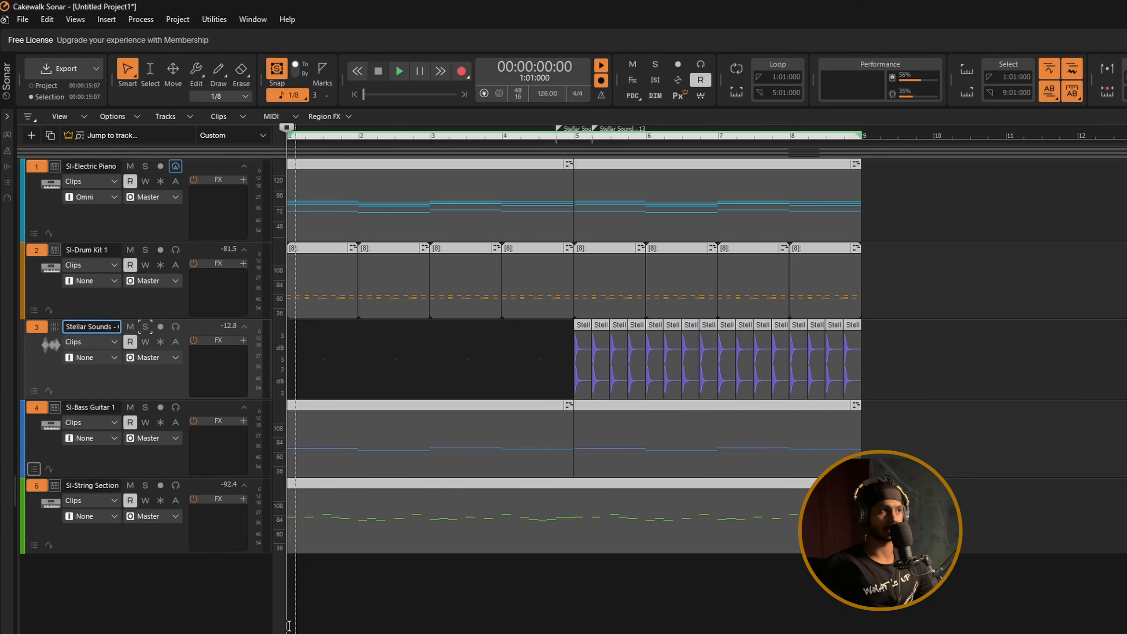
left_click(484, 218)
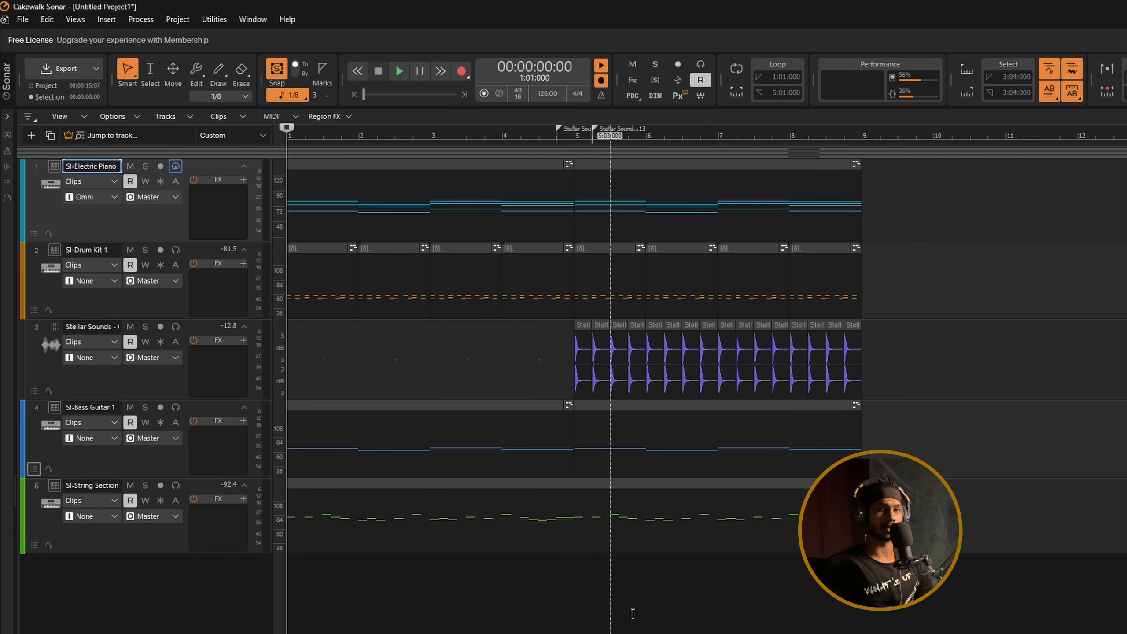
left_click(34, 168)
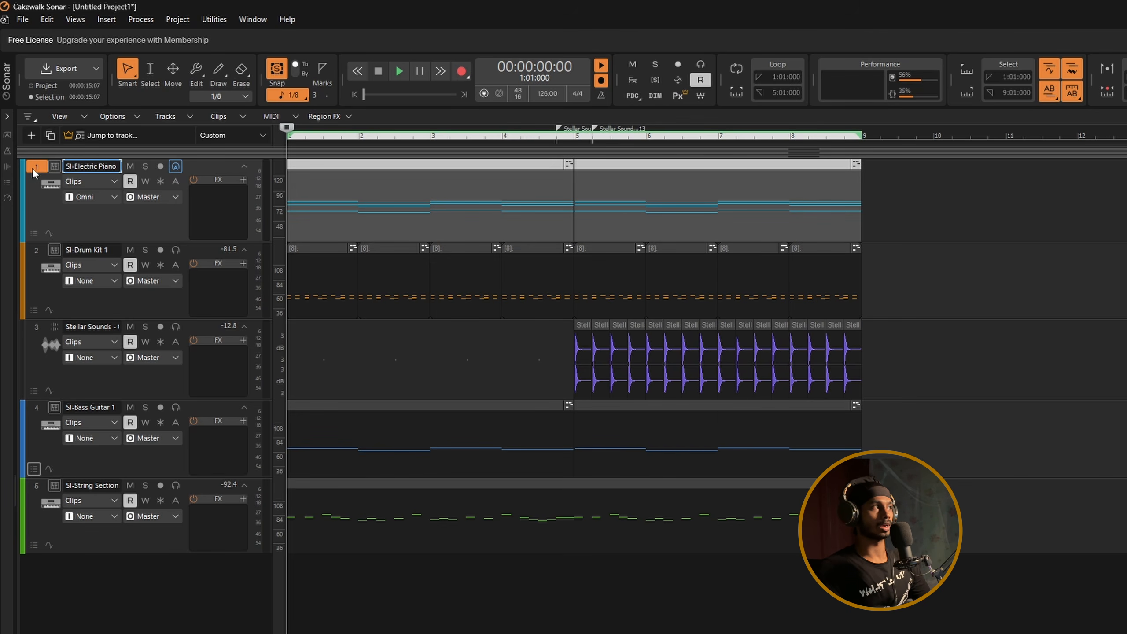
left_click_drag(32, 167, 33, 486)
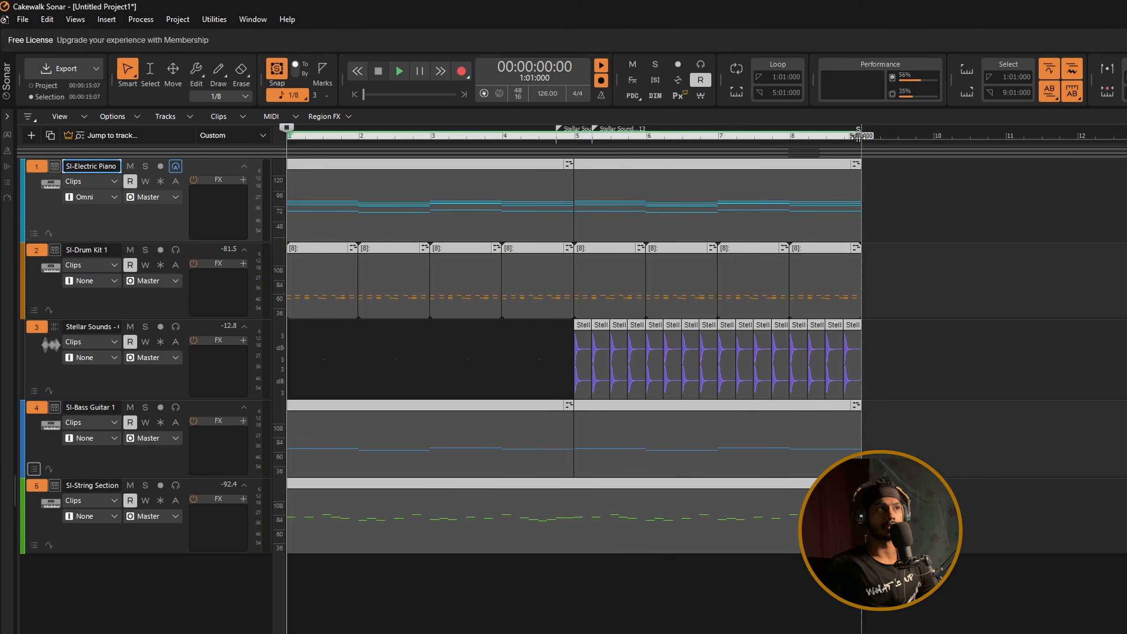
- Extend the end of the time selection past the last clips to 9:02:000
left_click_drag(857, 138, 1029, 143)
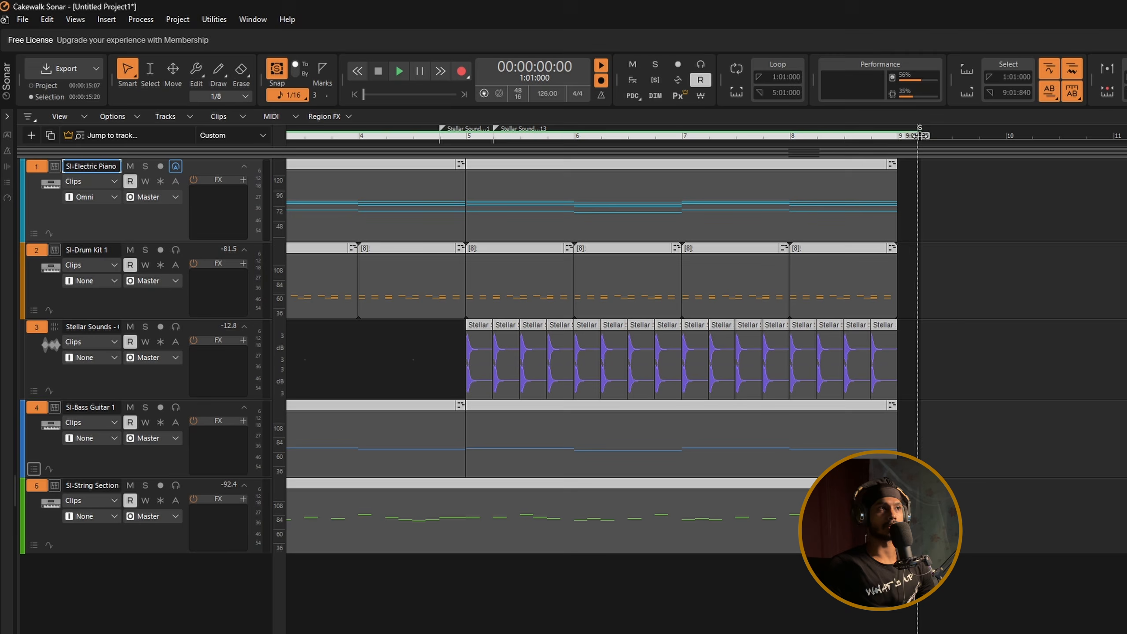
mouse_move(919, 138)
left_mouse_down()
mouse_move(881, 138)
mouse_move(1016, 140)
mouse_move(926, 144)
left_mouse_up()
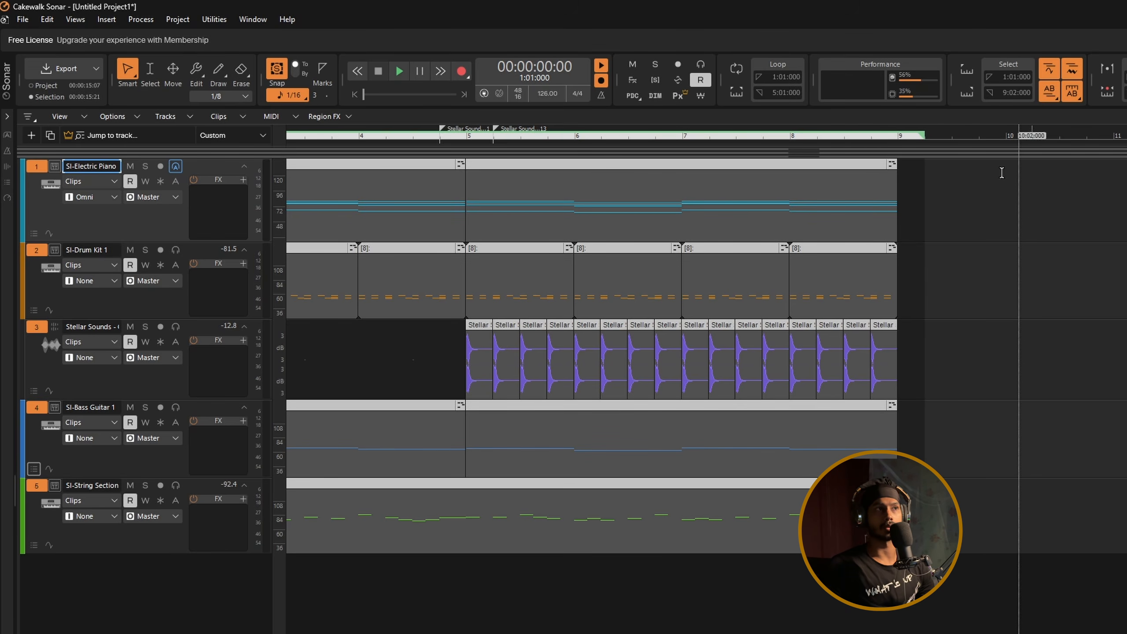
scroll(971, 232, "down", 3)
scroll(474, 400, "up", 2)
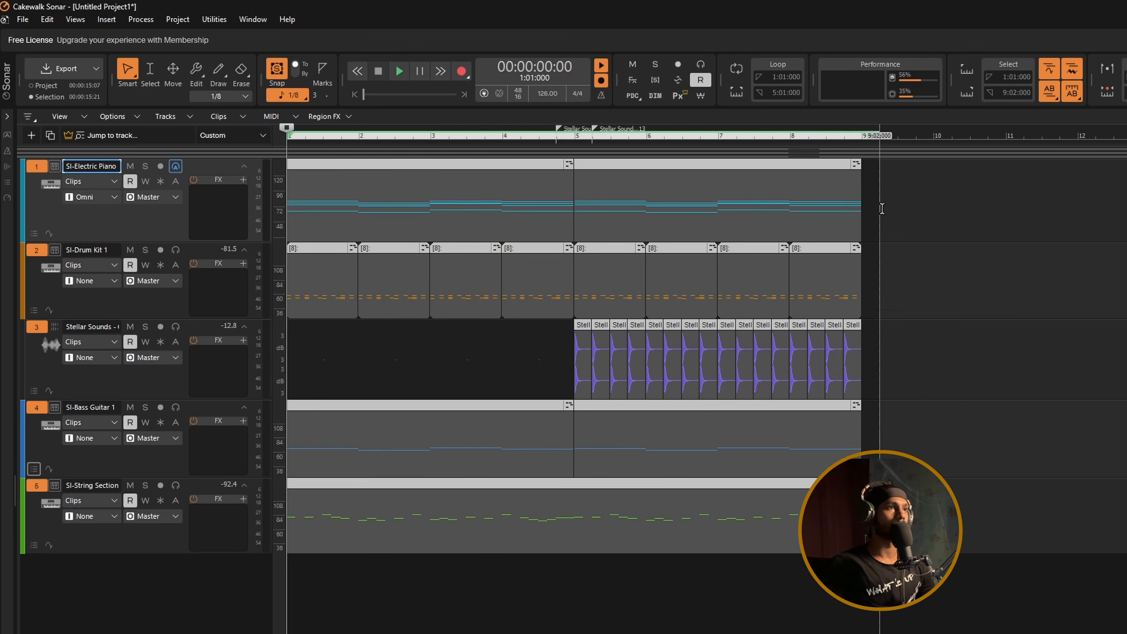
scroll(882, 209, "up", 2)
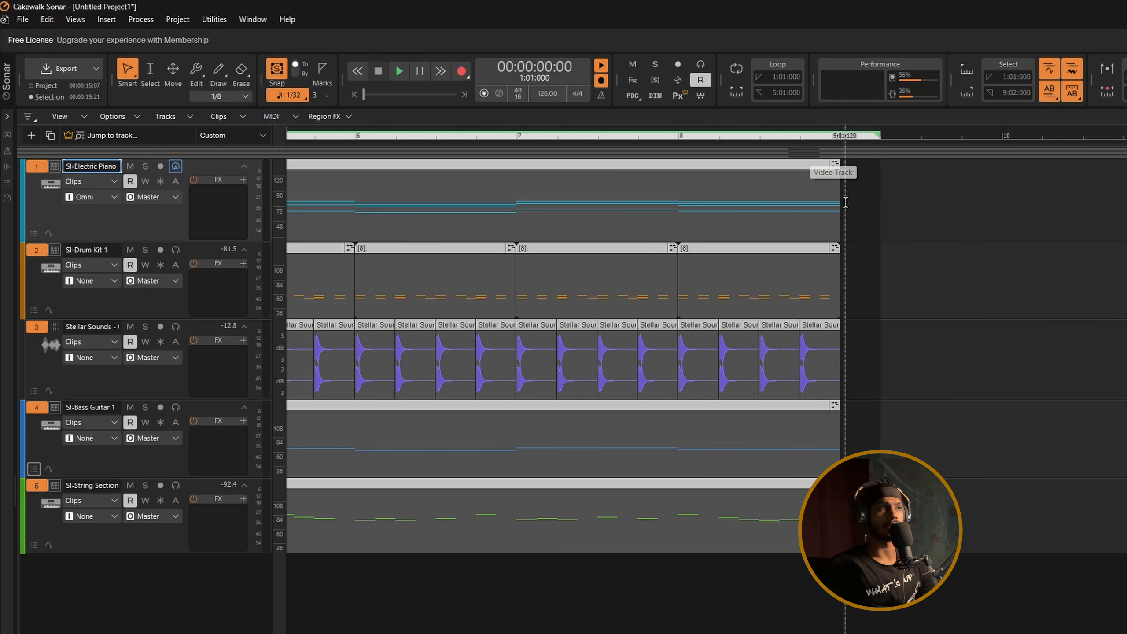
scroll(846, 202, "down", 2)
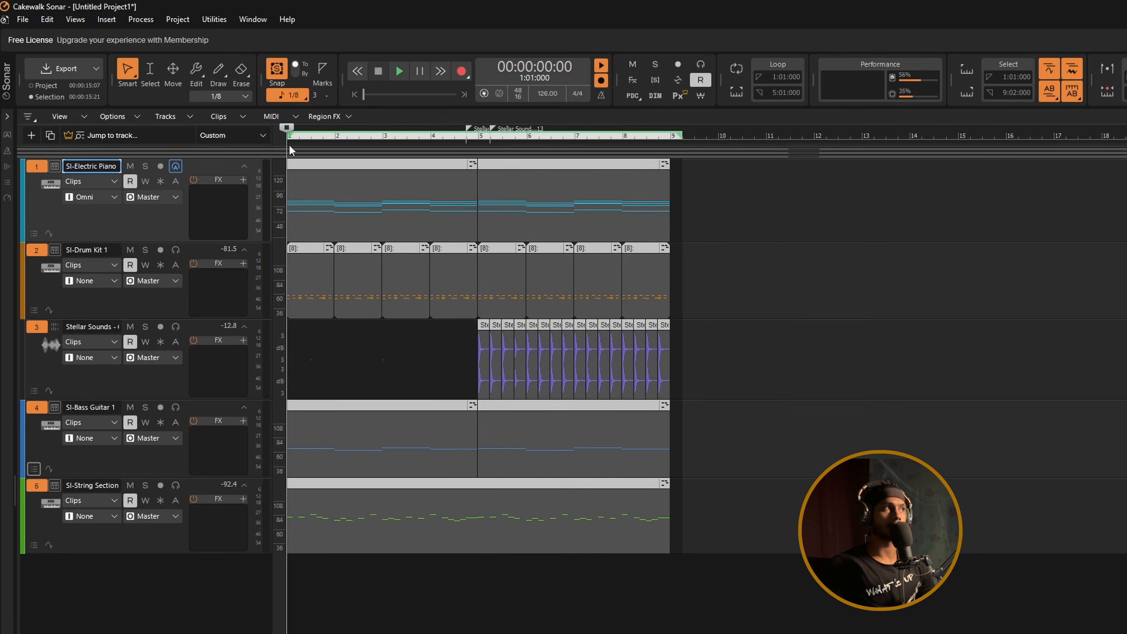
scroll(290, 144, "up", 1)
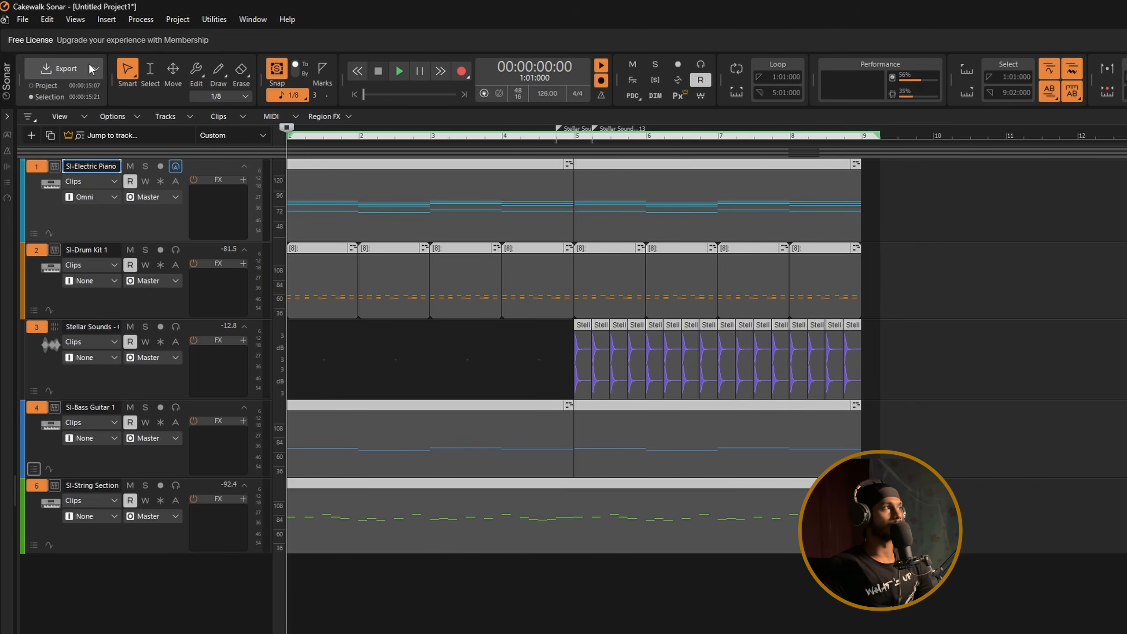
- Start exporting the selection as audio in WAV (Waveform Audio File Format)
left_click(97, 68)
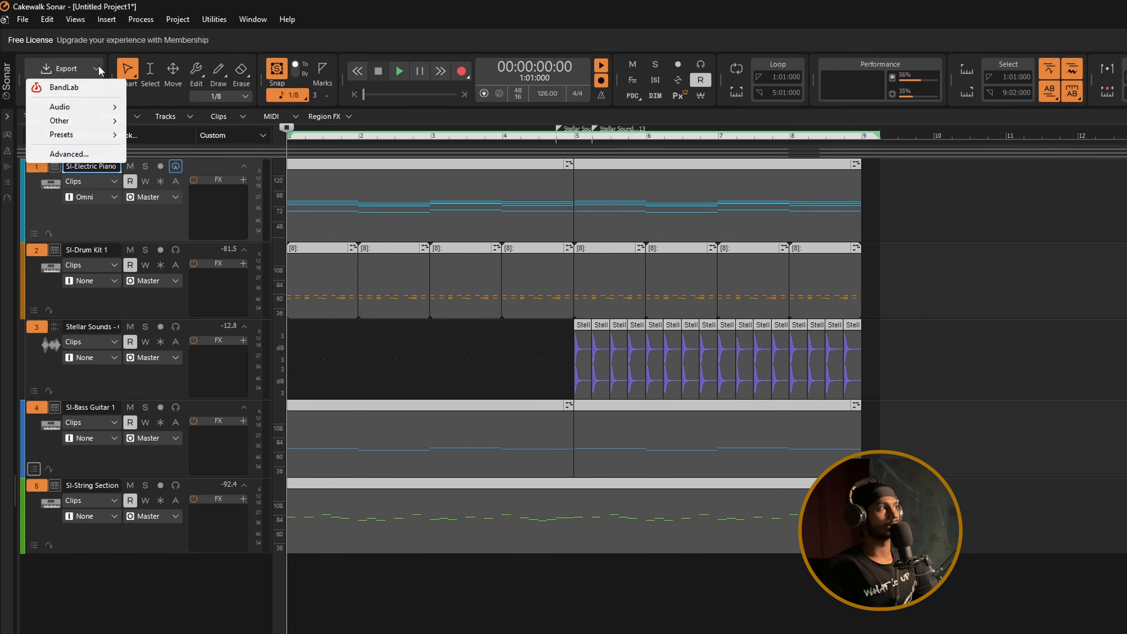
mouse_move(76, 109)
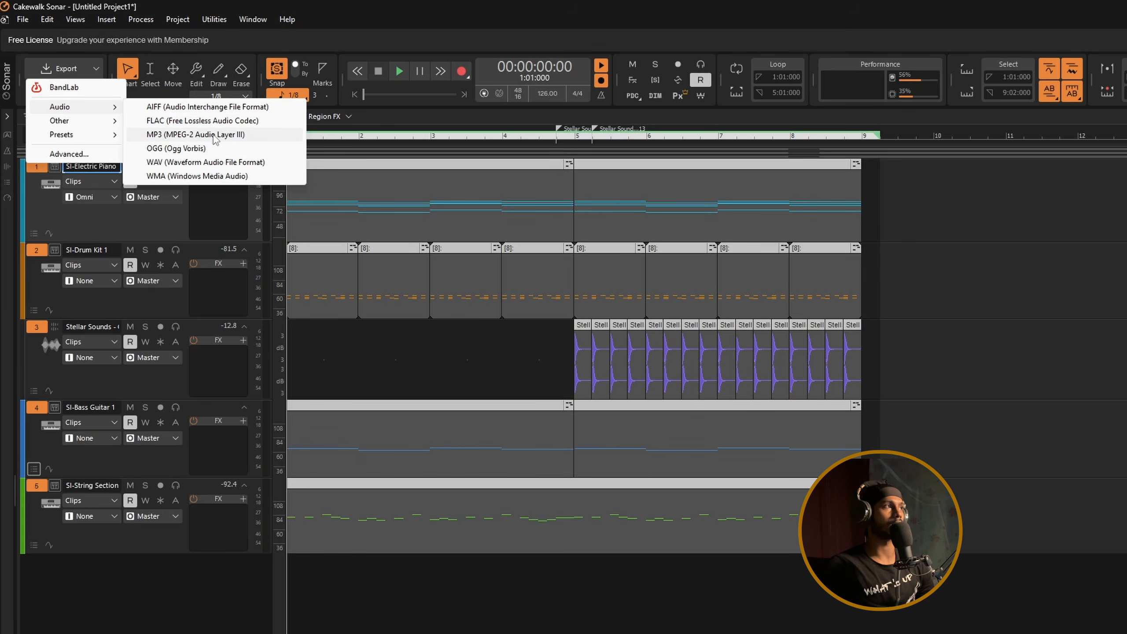
left_click(210, 162)
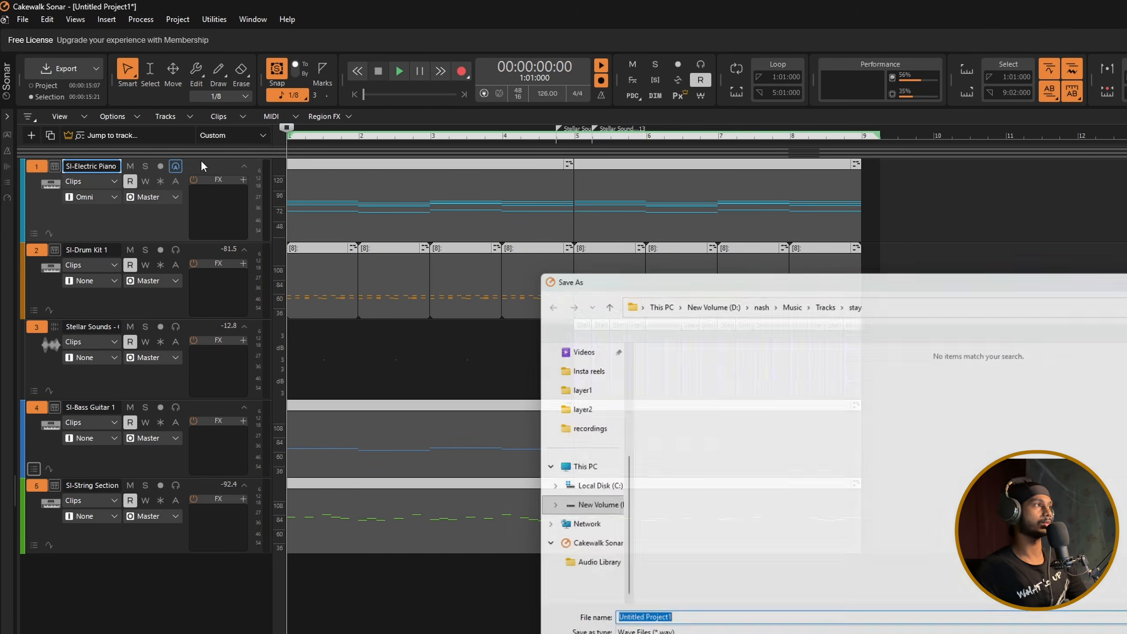